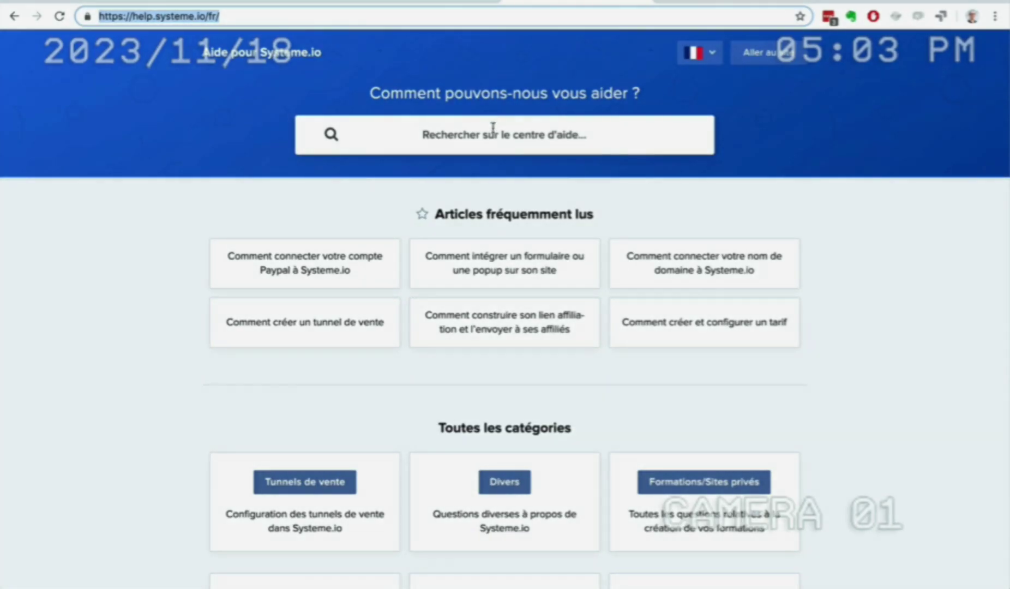
# - Search the help centre for "comment créer un form" and look through the article "Comment créer une page de capture ou une popup"
pyautogui.click(489, 132)
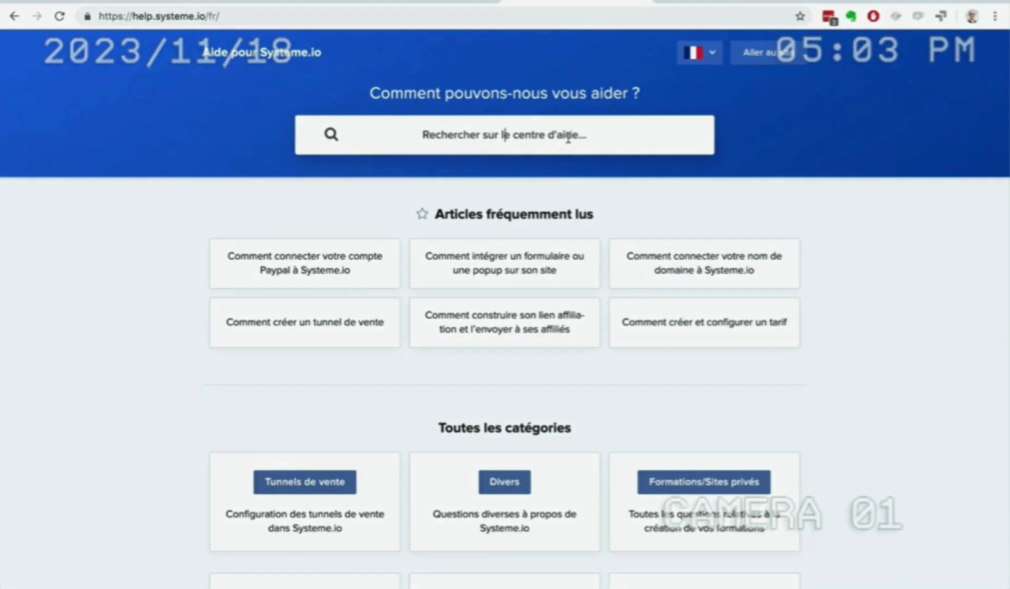
pyautogui.write('comment')
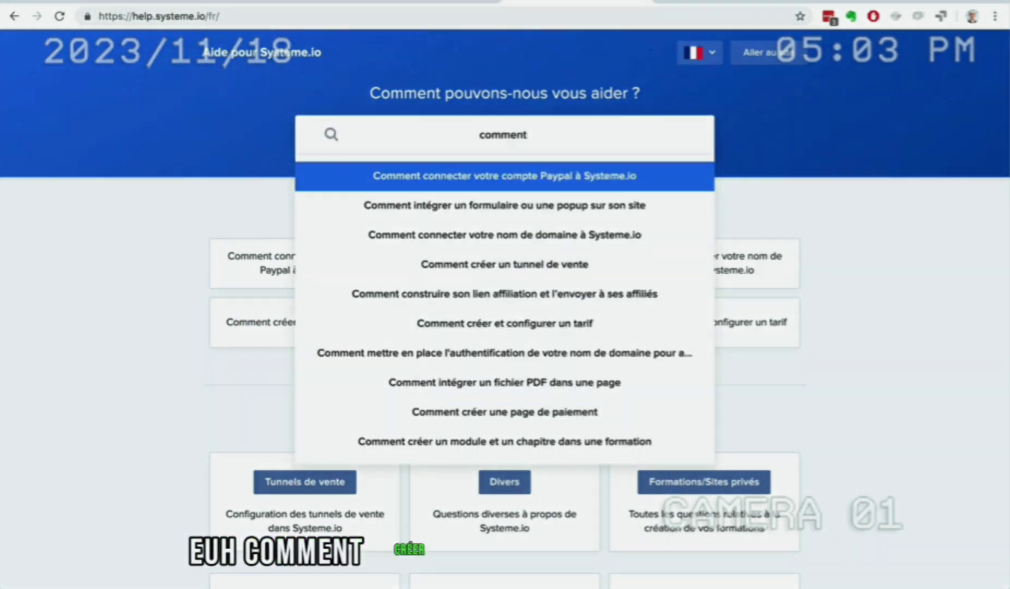
pyautogui.write(' créer un form')
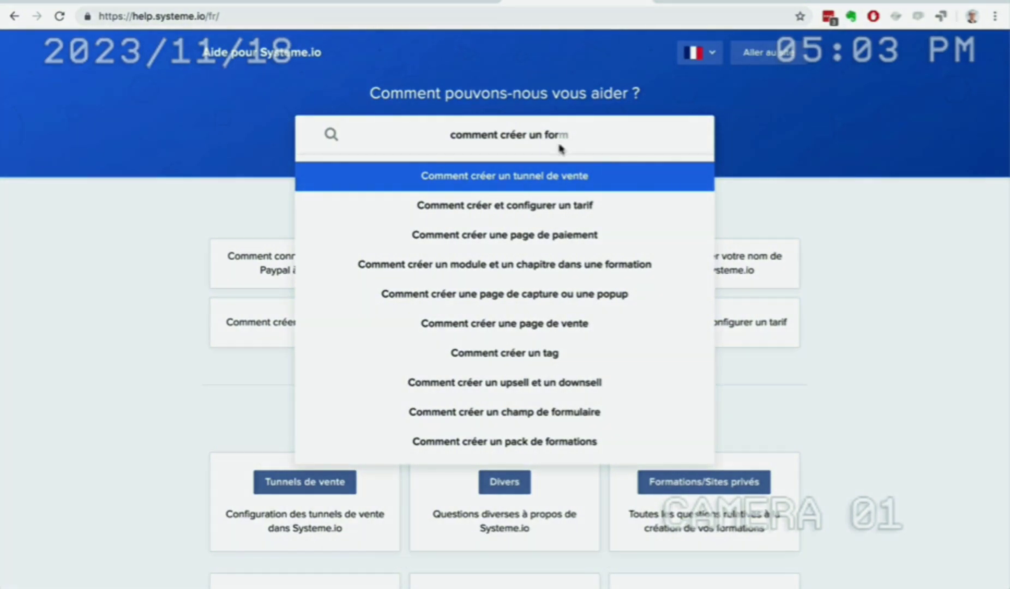
pyautogui.click(554, 303)
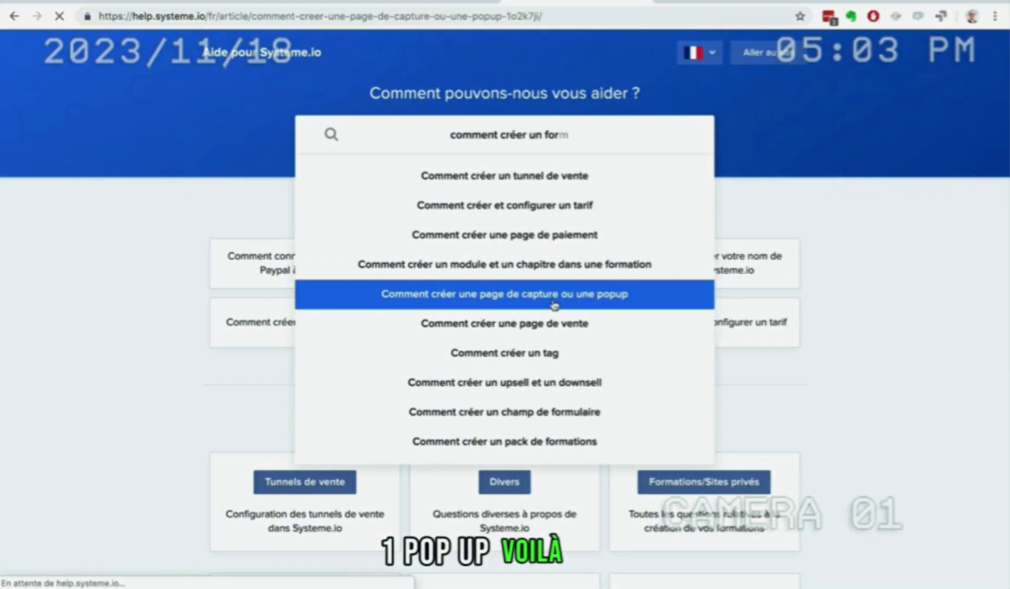
pyautogui.scroll(-7, 863, 300)
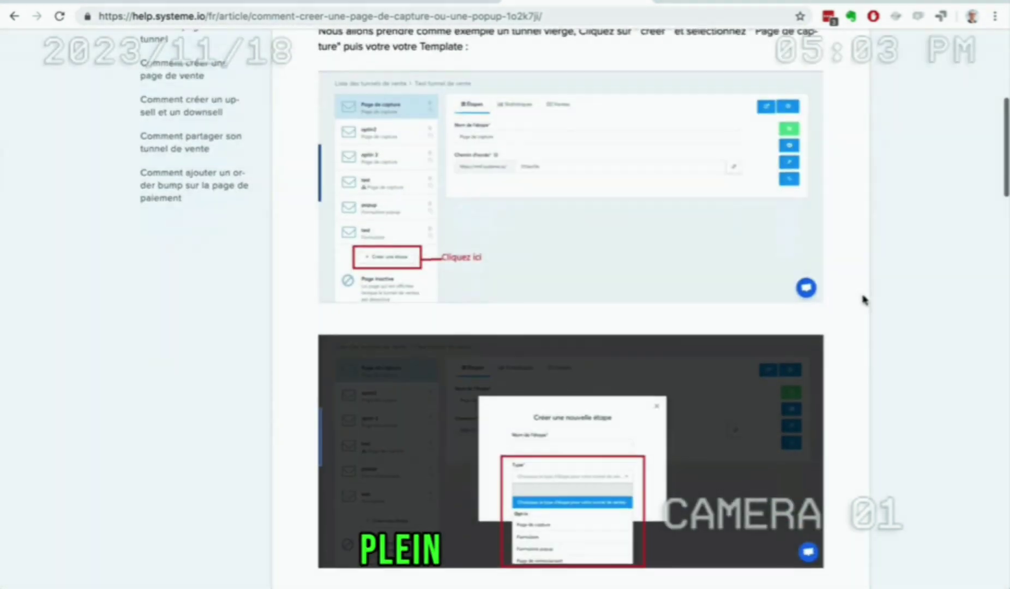
pyautogui.scroll(6, 862, 300)
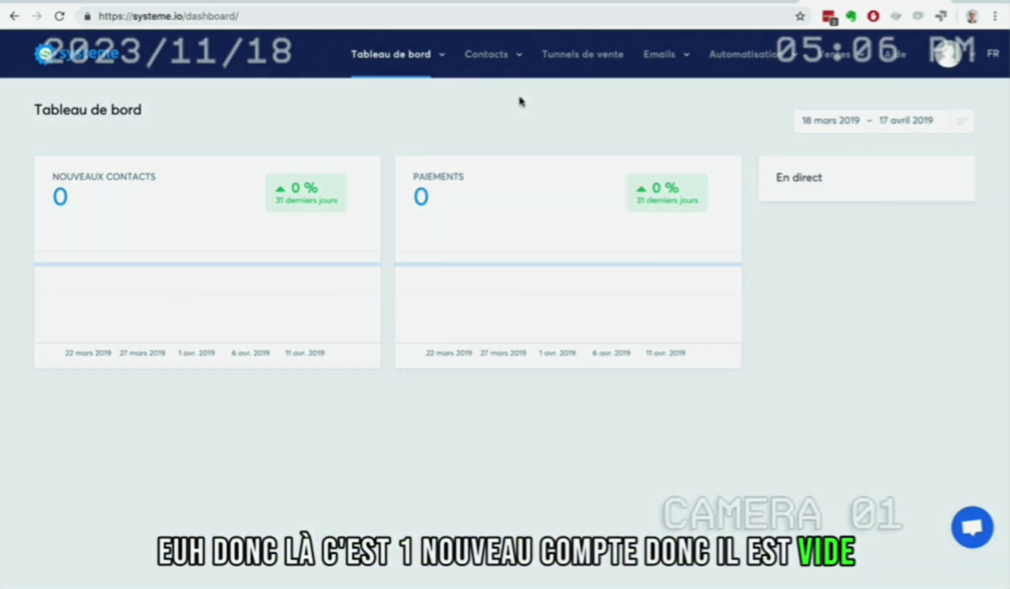
# - Open the affiliate dashboard and examine the commission summary, the systeme.io promotion offer and the affiliate links
pyautogui.click(440, 63)
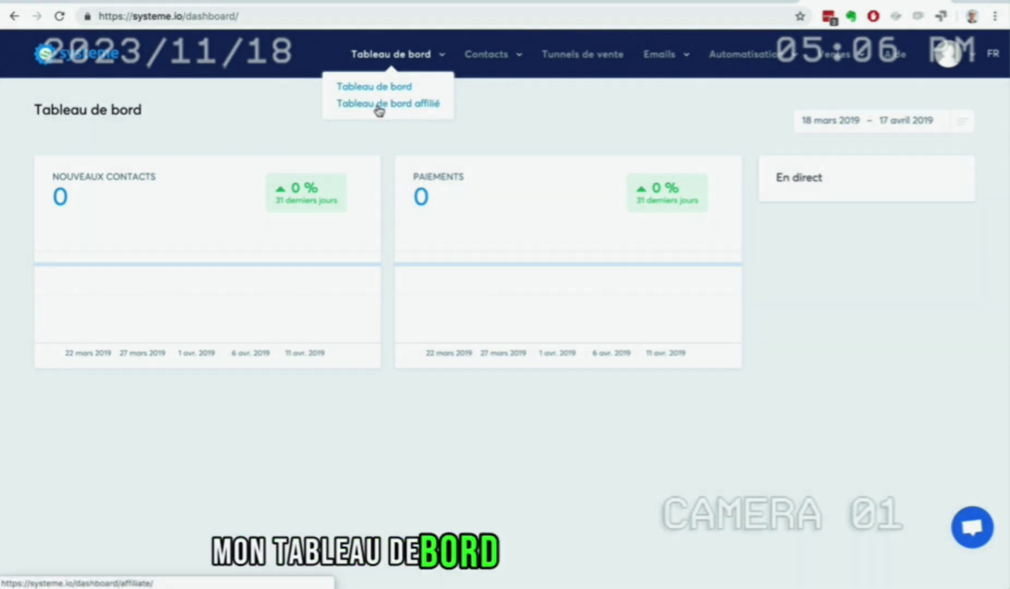
pyautogui.click(378, 106)
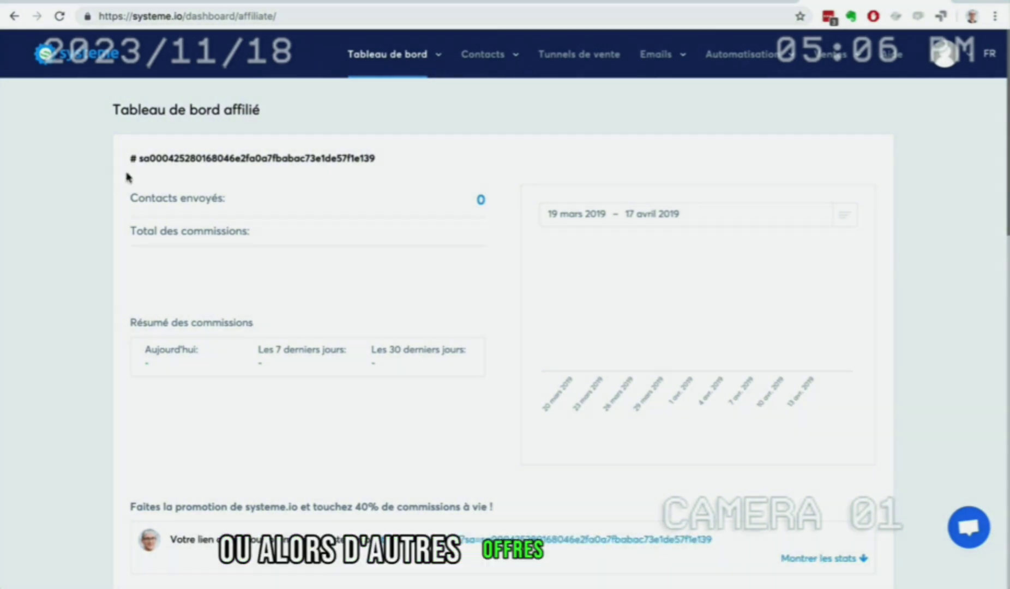
pyautogui.scroll(-5, 74, 271)
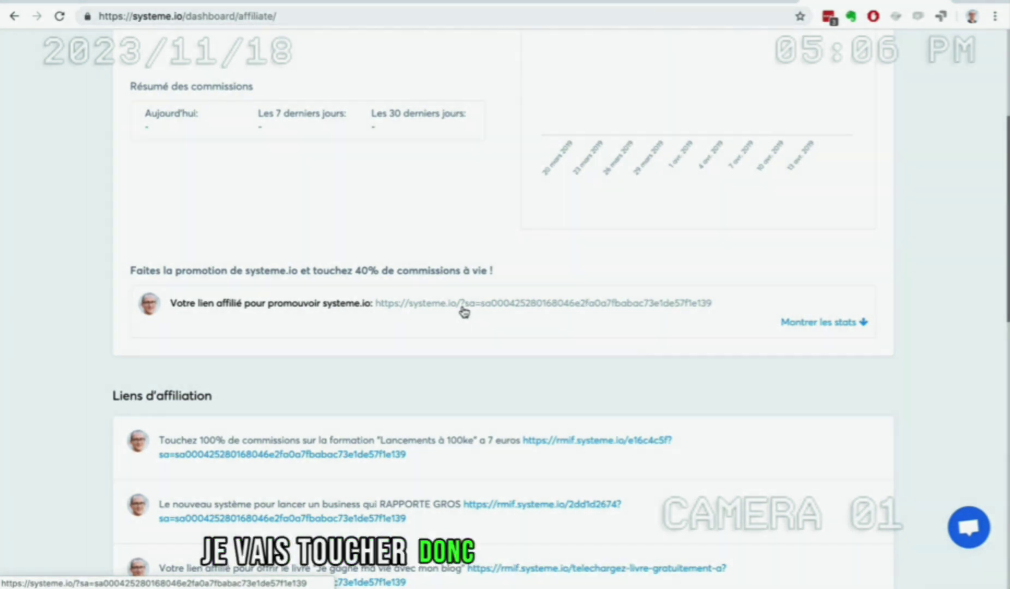
pyautogui.moveTo(352, 270); pyautogui.dragTo(497, 272)
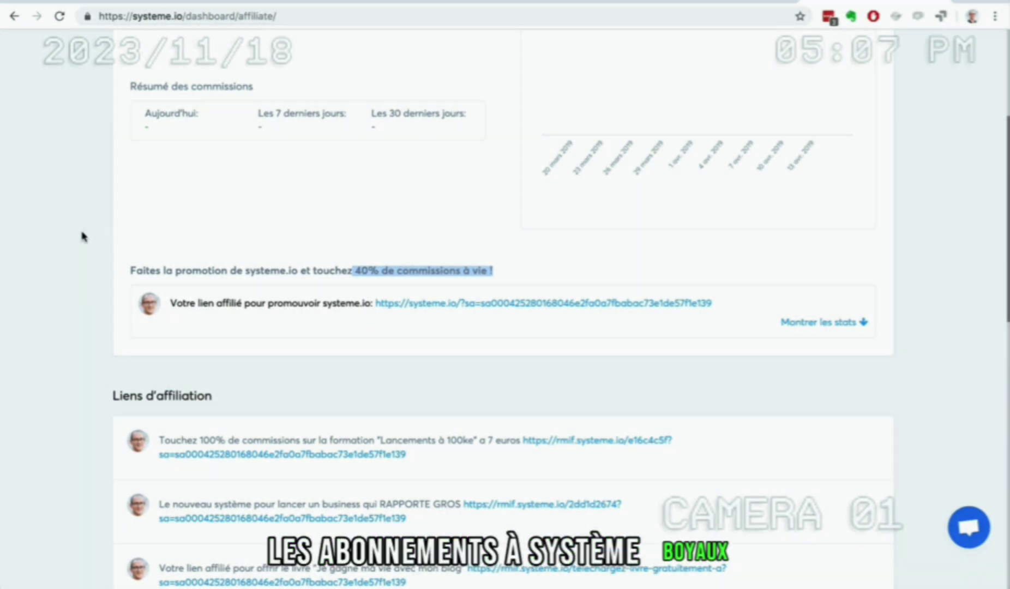
pyautogui.scroll(5, 81, 236)
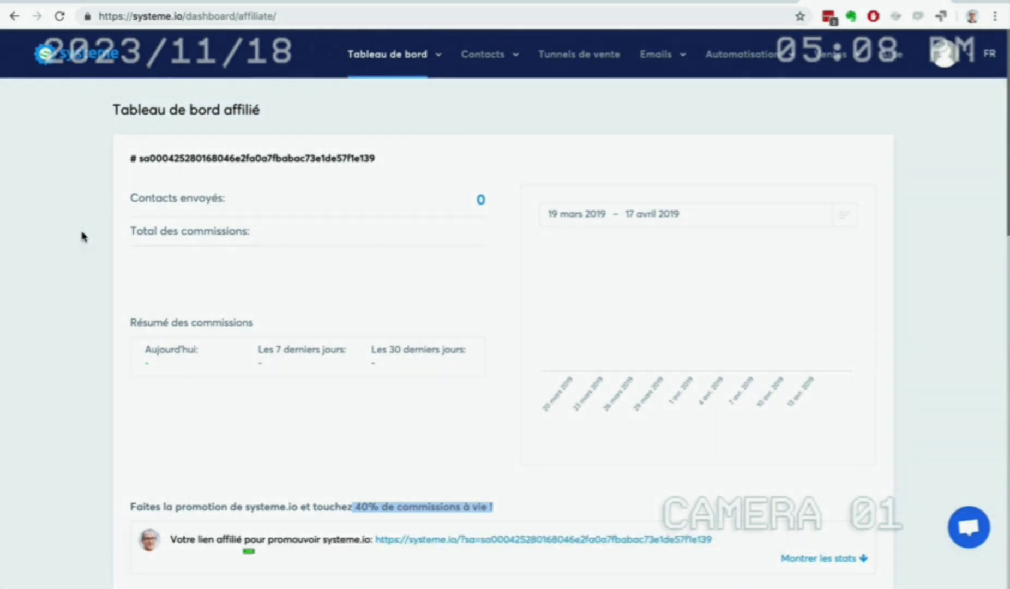
pyautogui.scroll(-7, 97, 265)
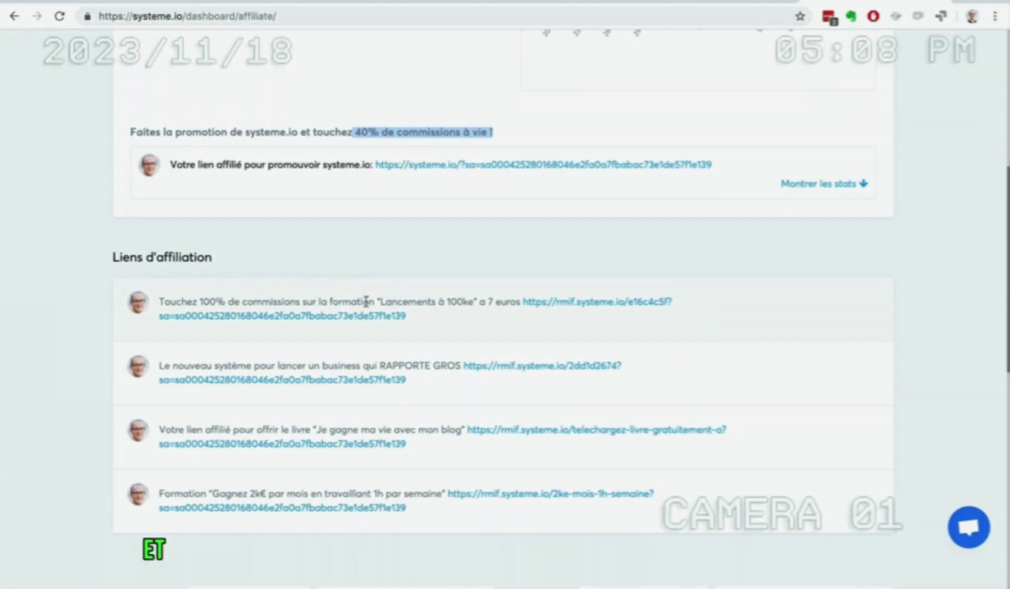
pyautogui.scroll(7, 81, 249)
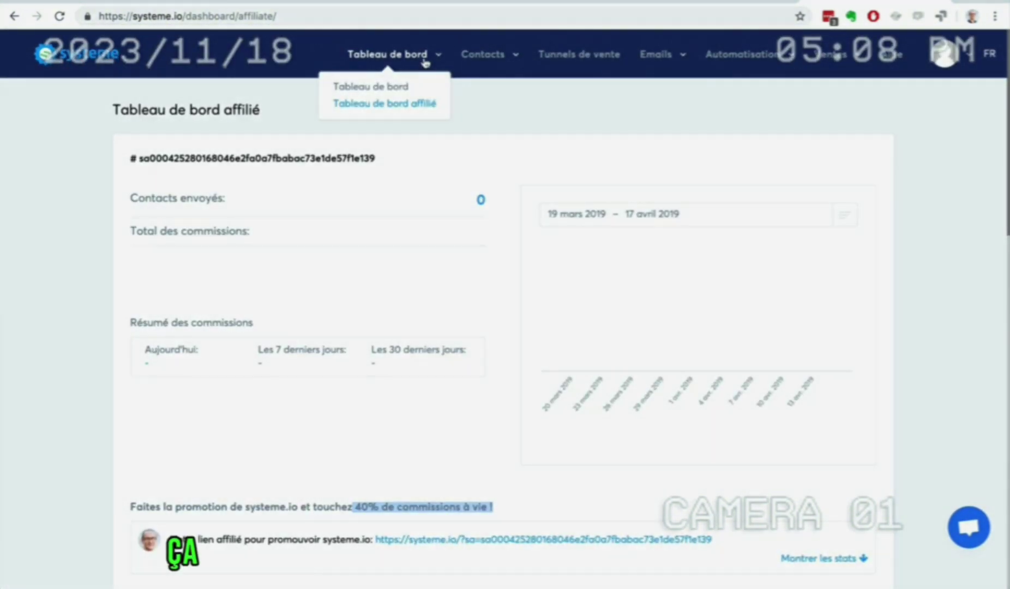
# - Return to the main dashboard, examine the filter fields of the contacts list, and open tag management
pyautogui.click(386, 86)
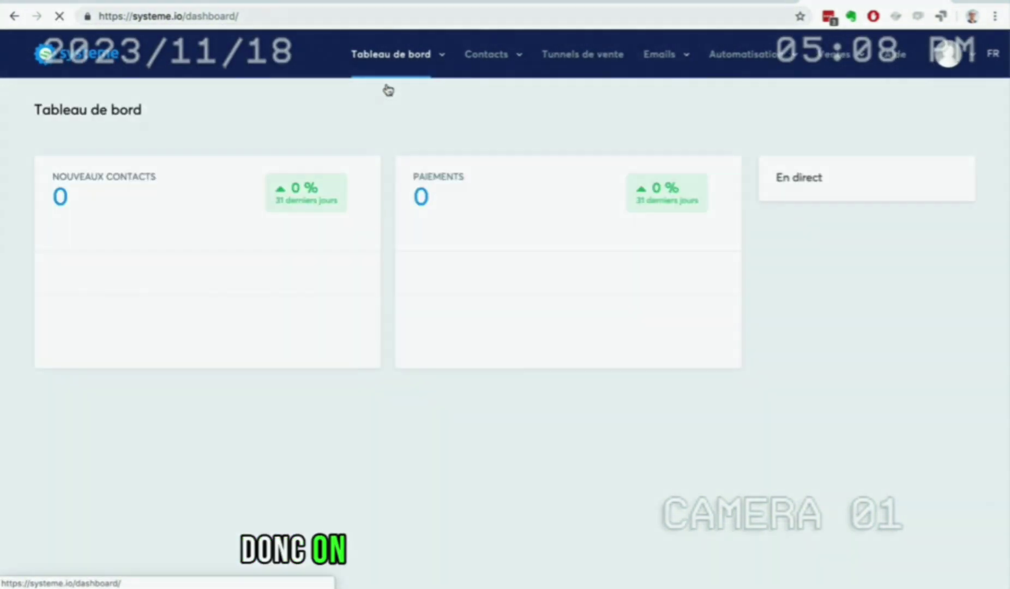
pyautogui.moveTo(478, 65)
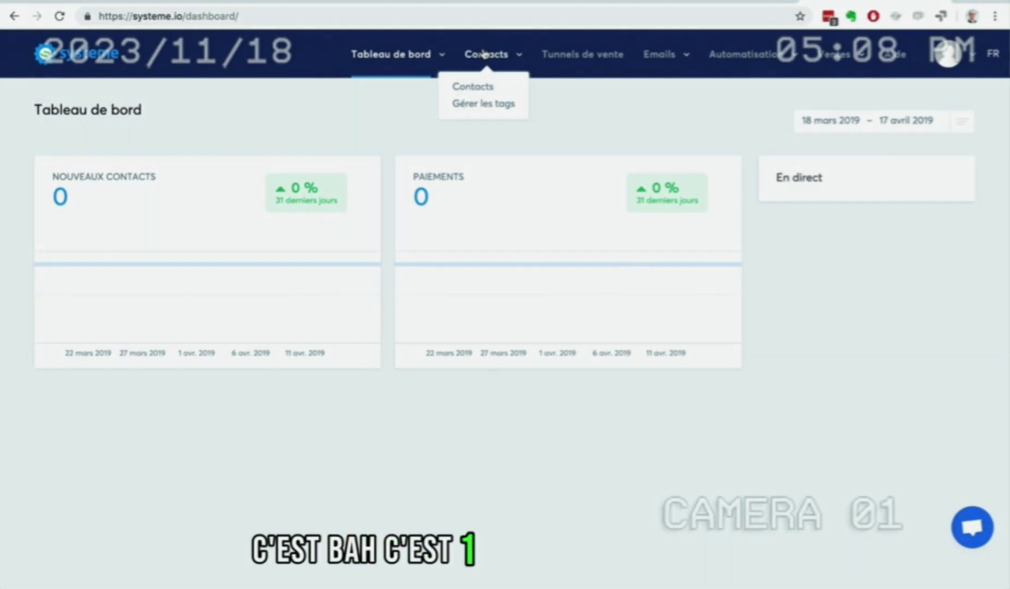
pyautogui.click(478, 88)
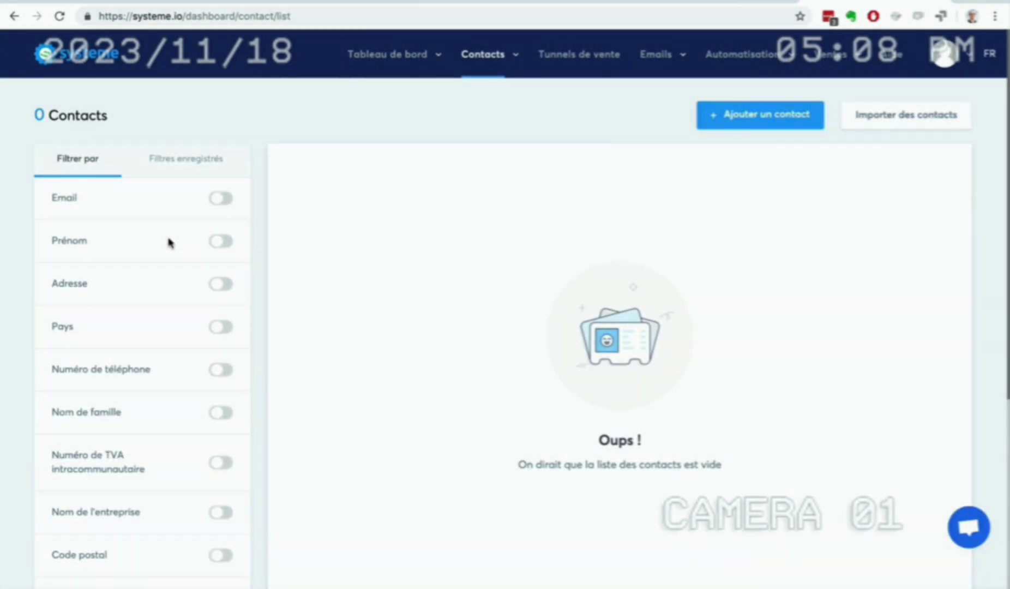
pyautogui.scroll(-6, 169, 242)
pyautogui.scroll(5, 169, 243)
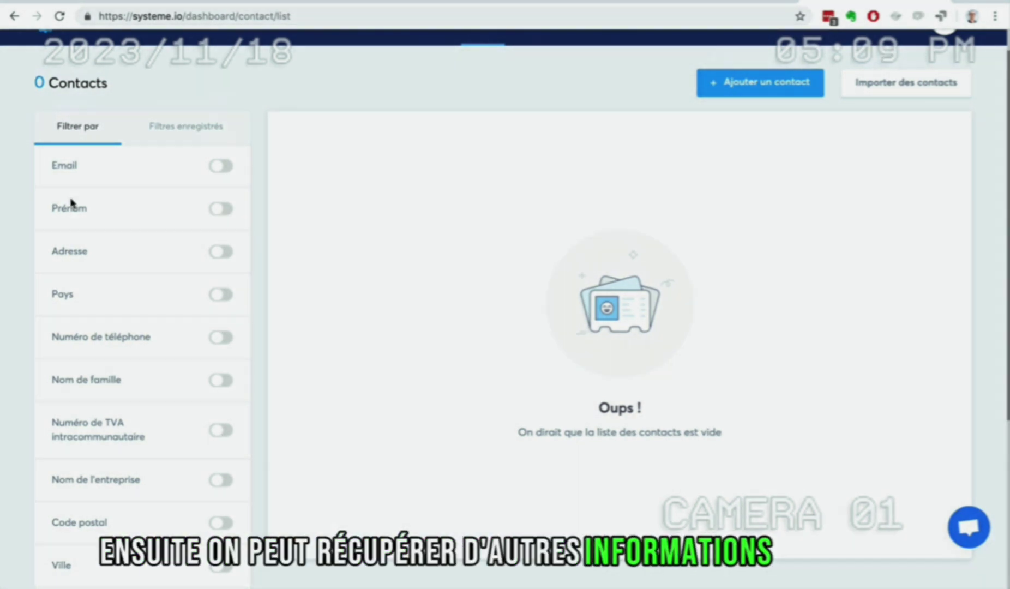
pyautogui.scroll(-4, 135, 336)
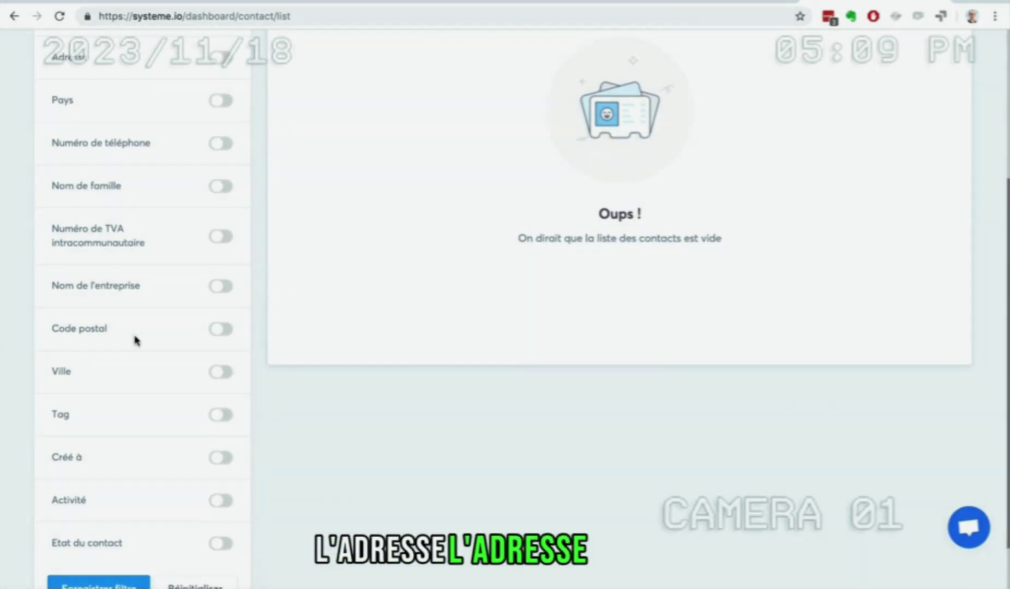
pyautogui.scroll(-1, 136, 339)
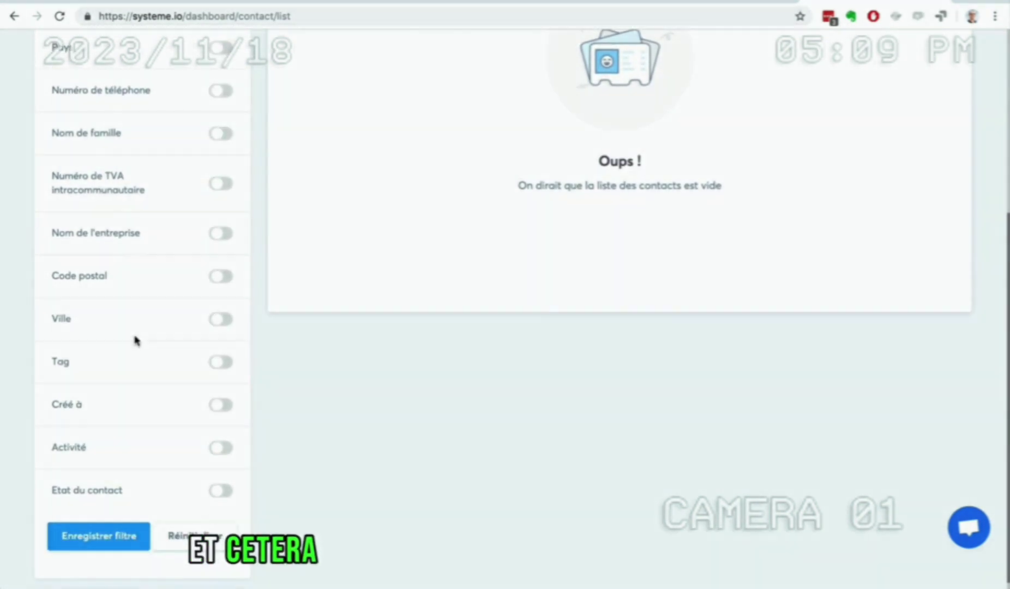
pyautogui.scroll(5, 126, 381)
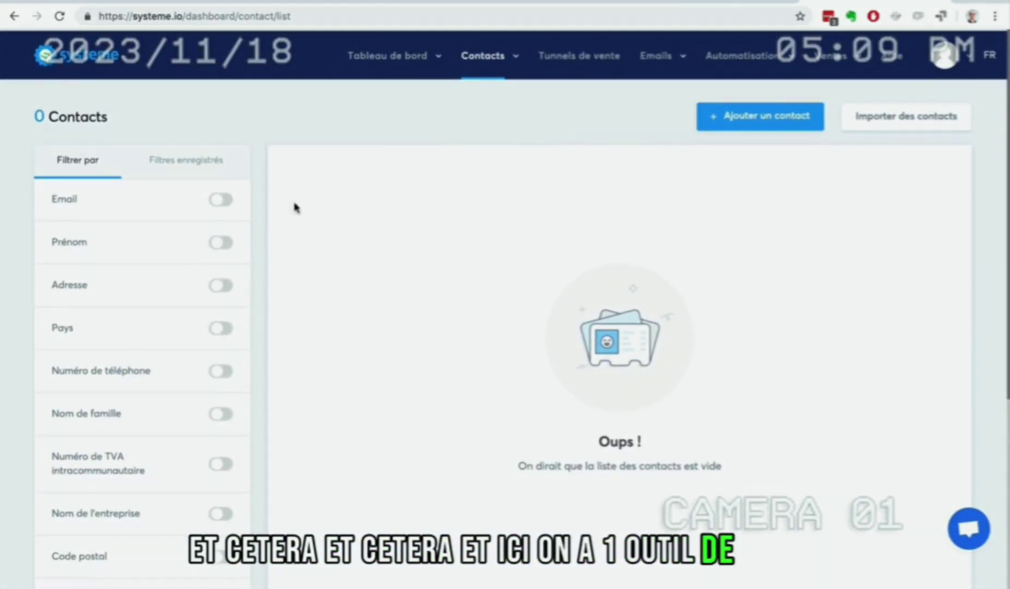
pyautogui.click(485, 108)
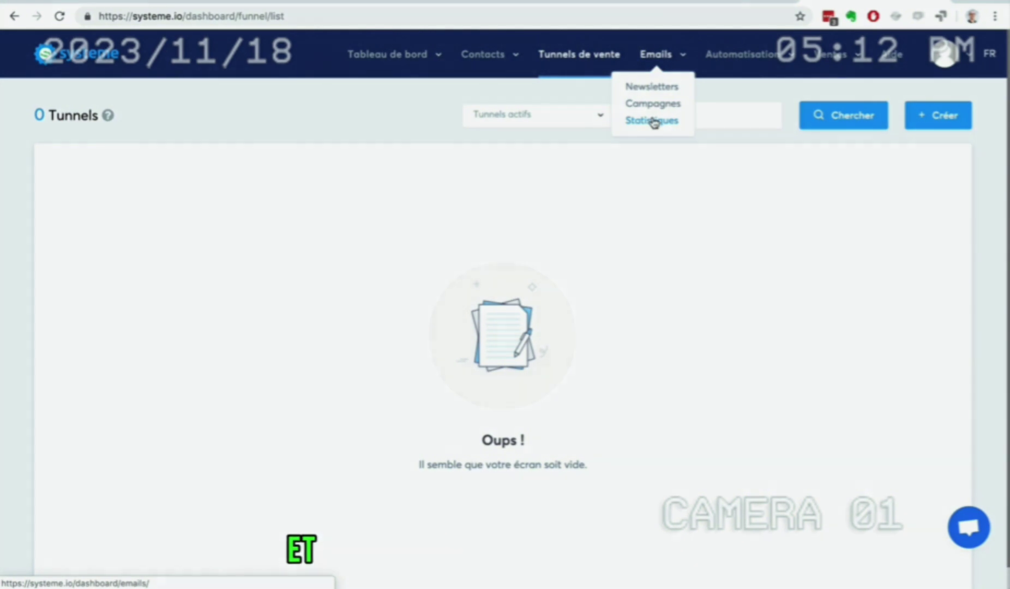
# - Open the email statistics and examine the charts for emails sent, opens, spam and bounces
pyautogui.click(654, 122)
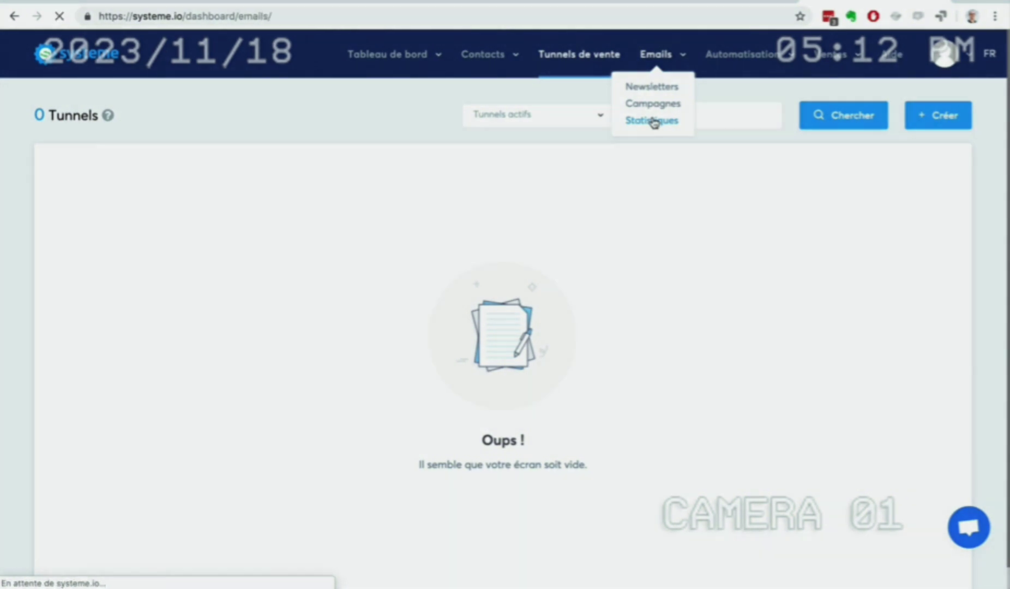
pyautogui.scroll(-4, 117, 205)
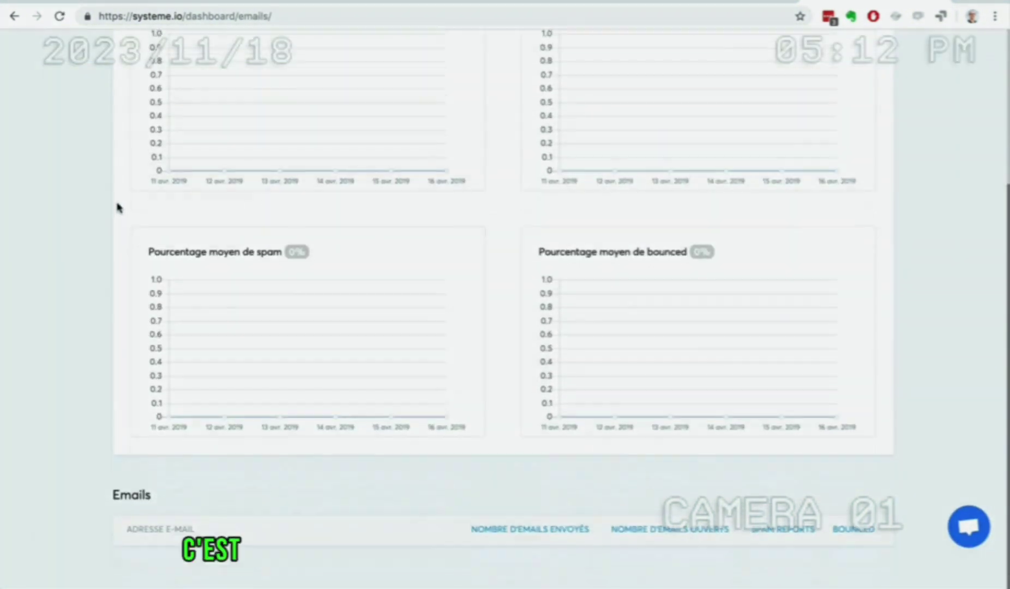
pyautogui.scroll(5, 118, 206)
pyautogui.scroll(-1, 117, 208)
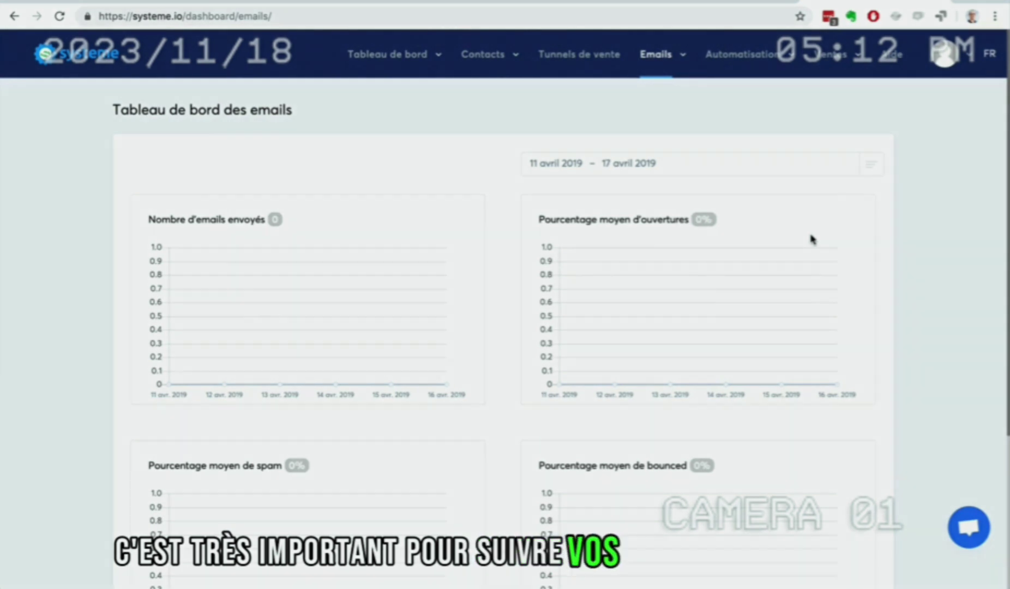
# - View the automation rules list and the workflow editor's list
pyautogui.moveTo(766, 69)
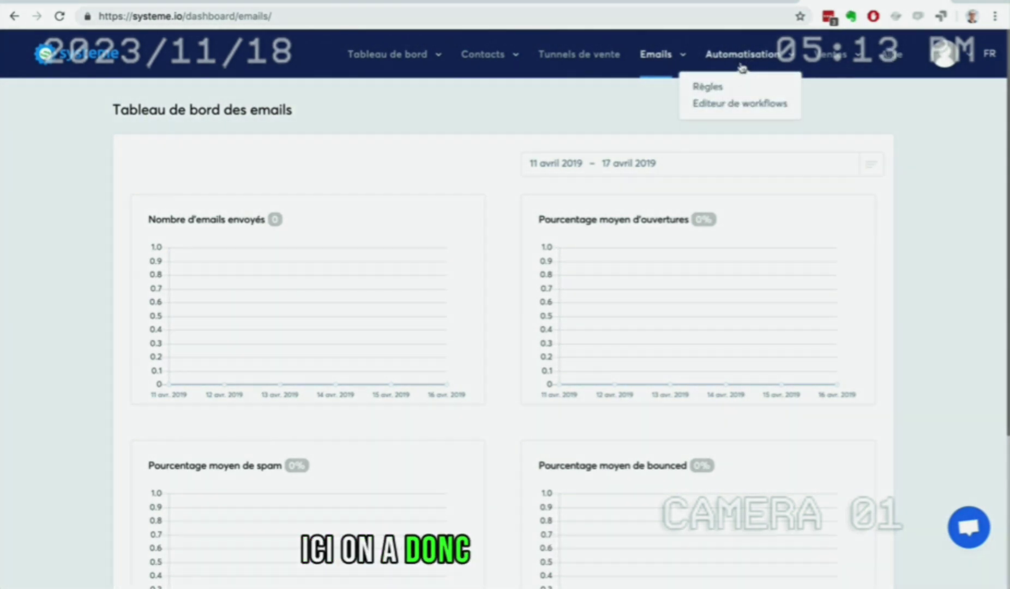
pyautogui.click(707, 86)
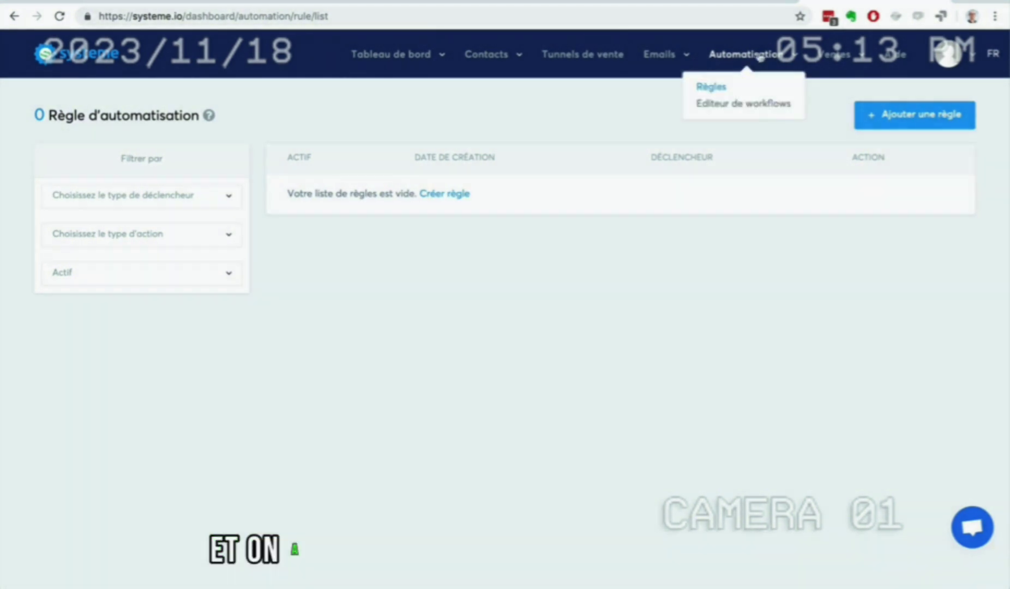
pyautogui.click(744, 106)
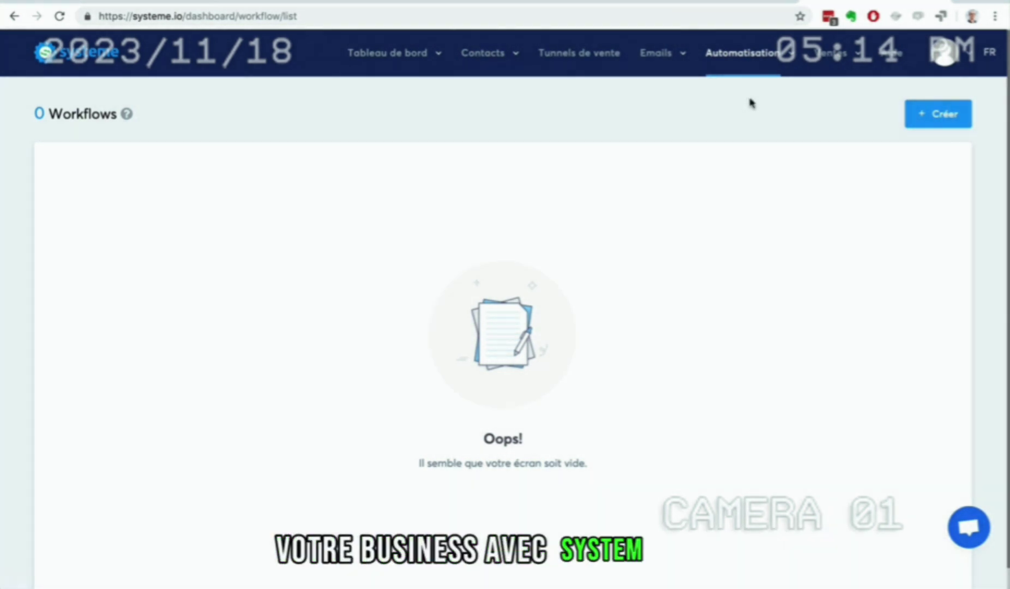
# - View the product list and the discount coupons page in the sales area
pyautogui.moveTo(844, 53)
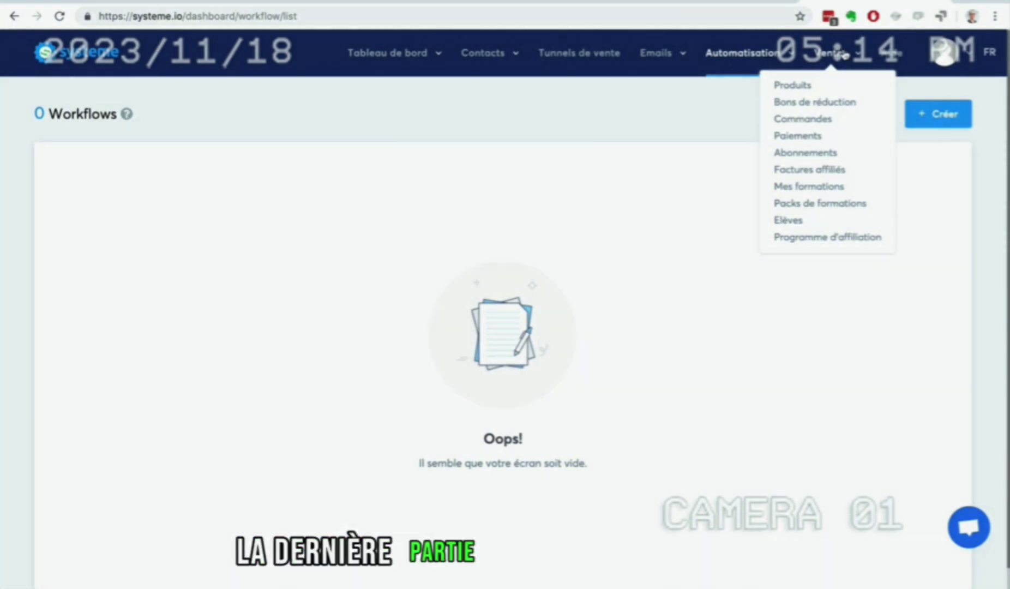
pyautogui.click(796, 86)
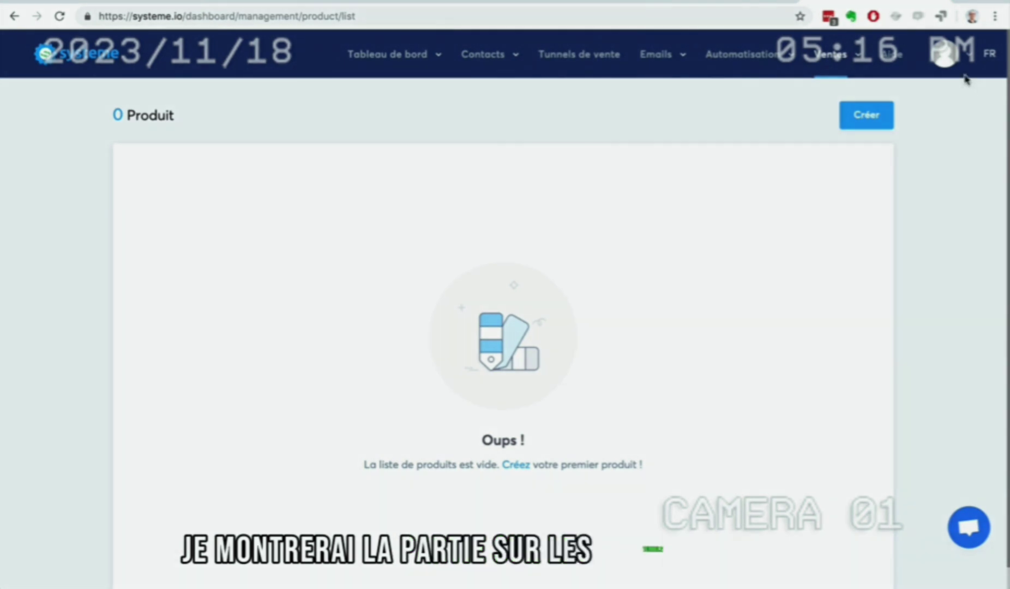
pyautogui.moveTo(847, 67)
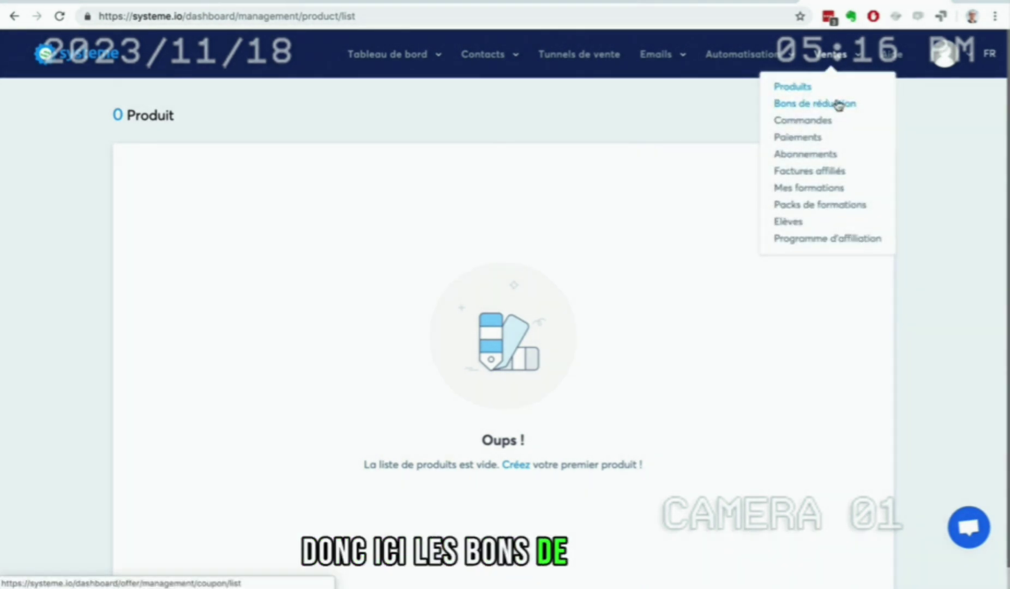
pyautogui.click(838, 104)
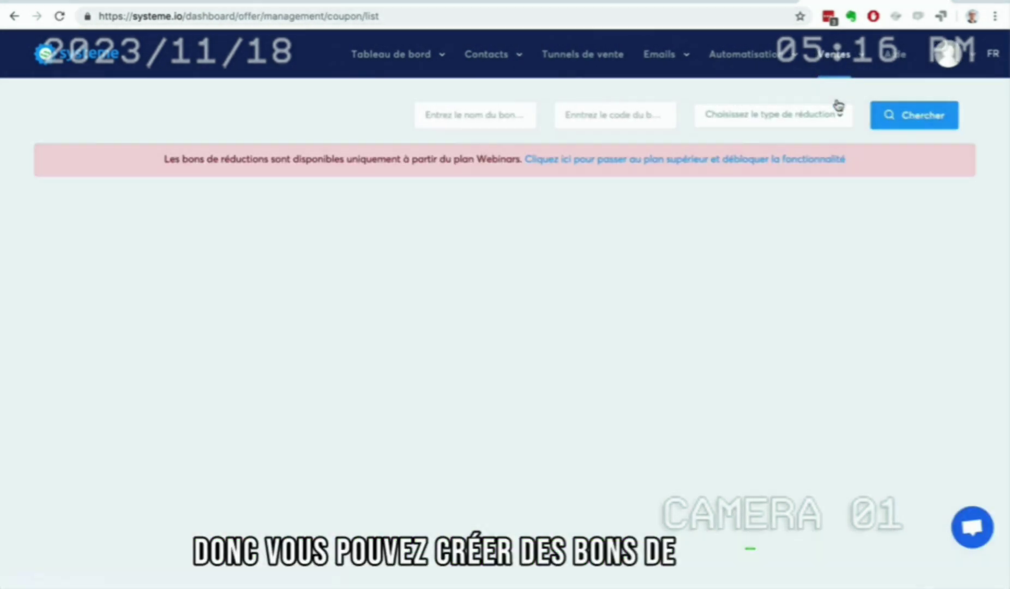
# - View the orders, payments and subscriptions lists in the sales area
pyautogui.moveTo(832, 65)
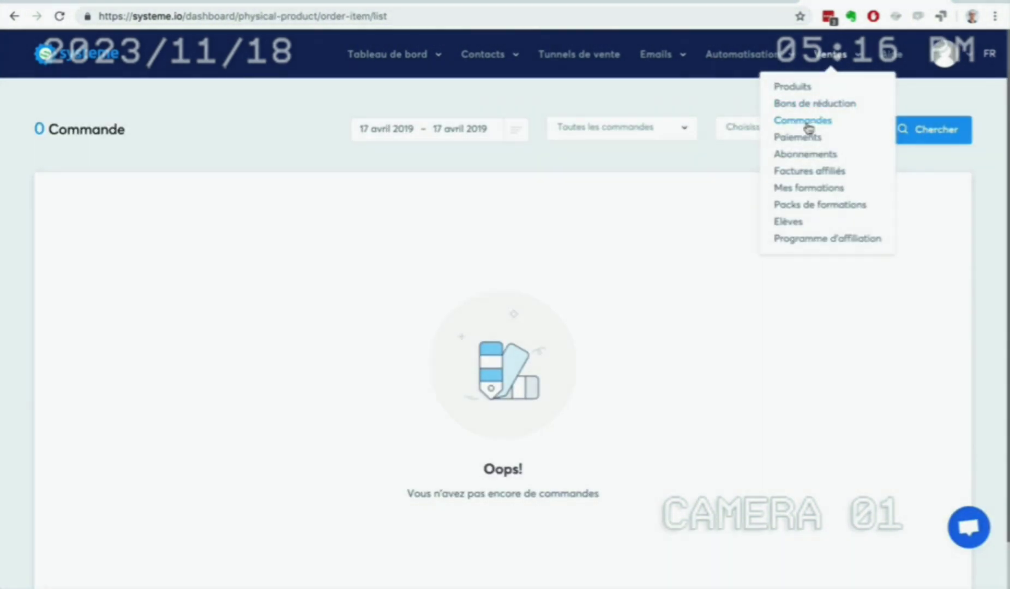
pyautogui.click(799, 138)
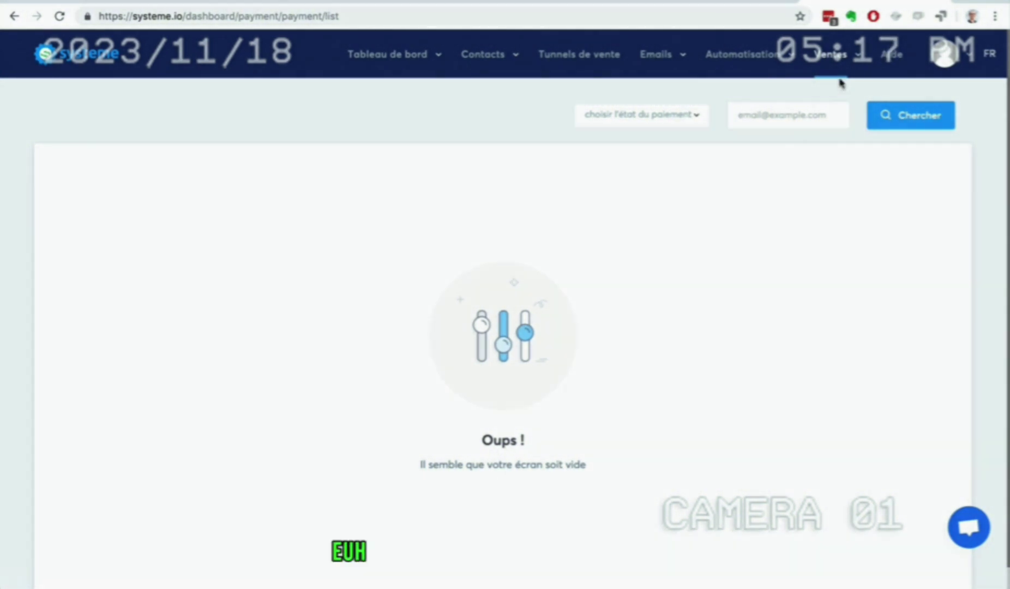
pyautogui.moveTo(832, 64)
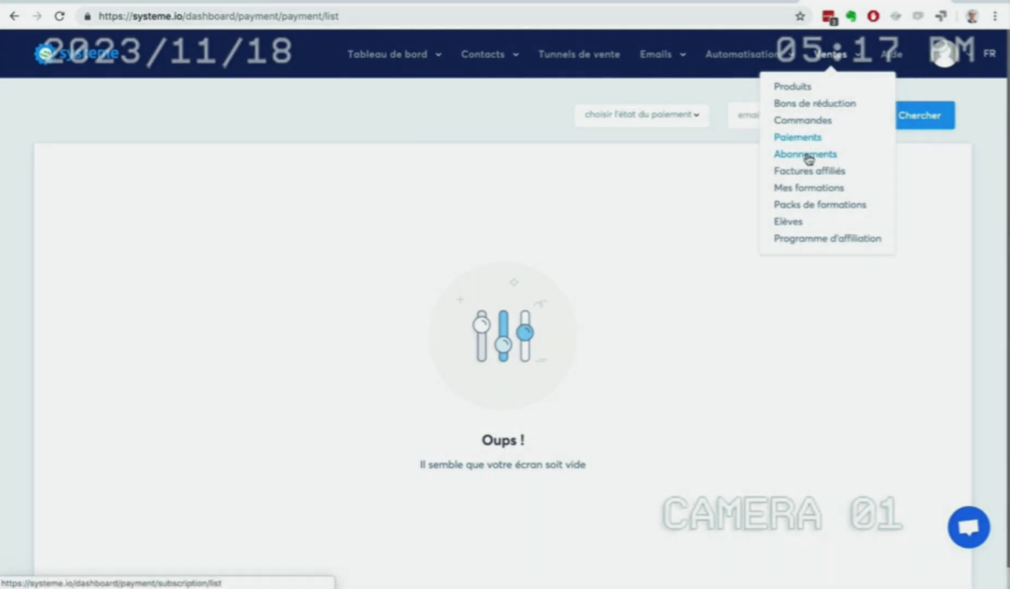
pyautogui.click(807, 155)
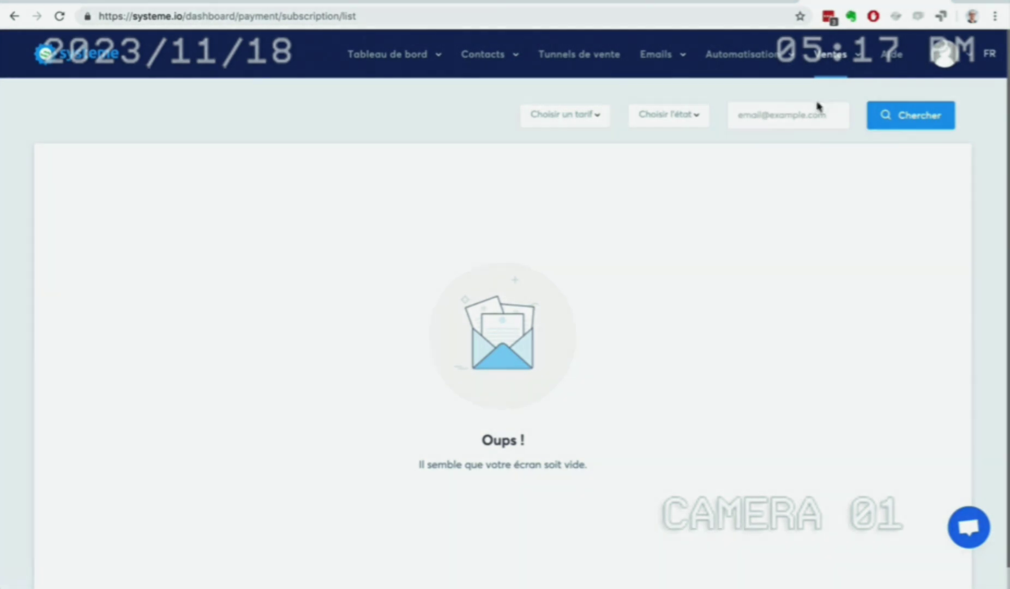
# - View the affiliate invoices, the courses list and the course packs in the sales area
pyautogui.moveTo(824, 64)
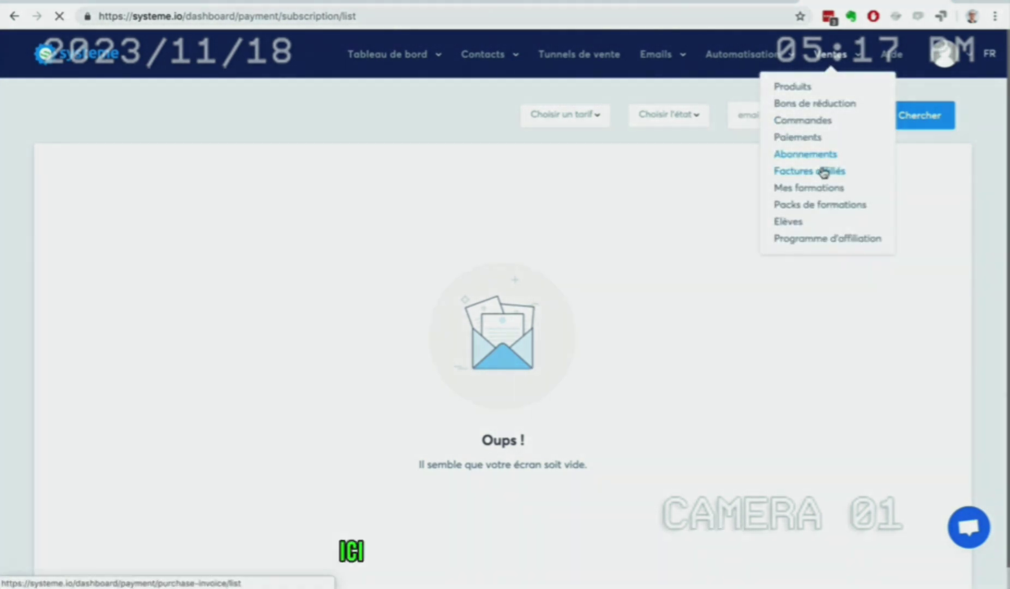
pyautogui.click(827, 171)
pyautogui.moveTo(831, 57)
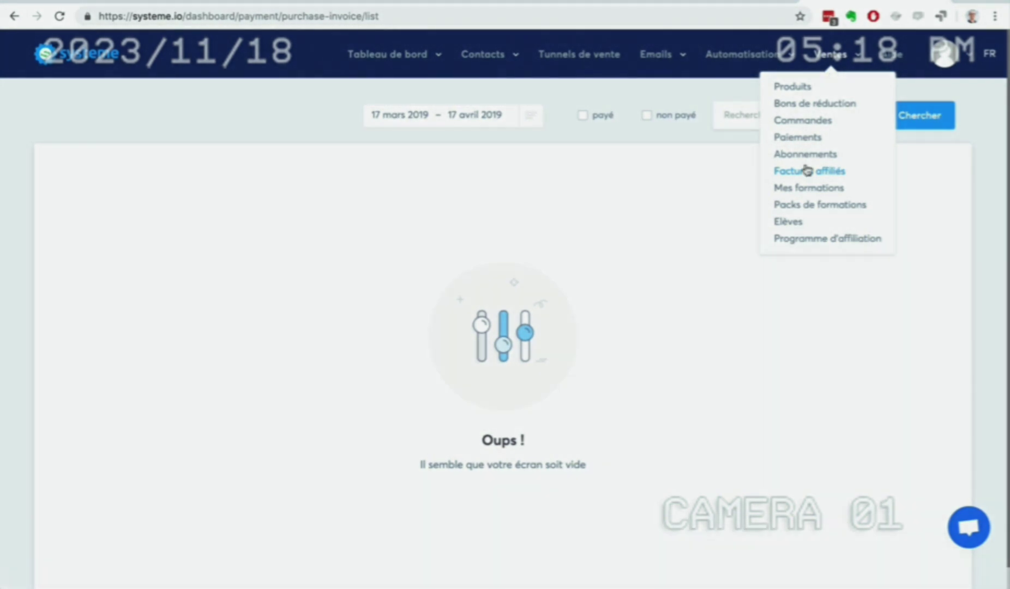
pyautogui.click(805, 190)
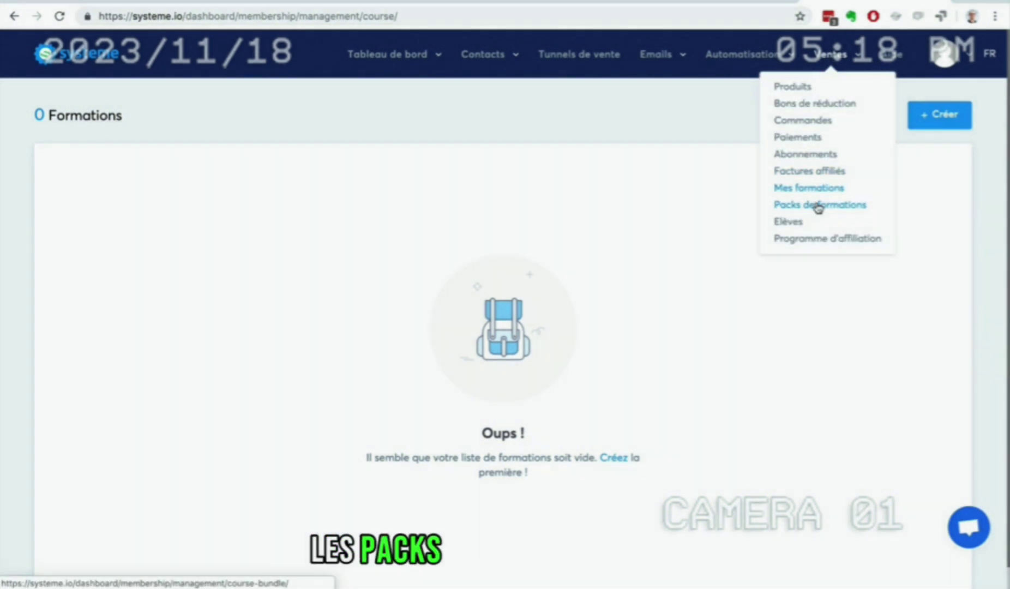
pyautogui.click(819, 206)
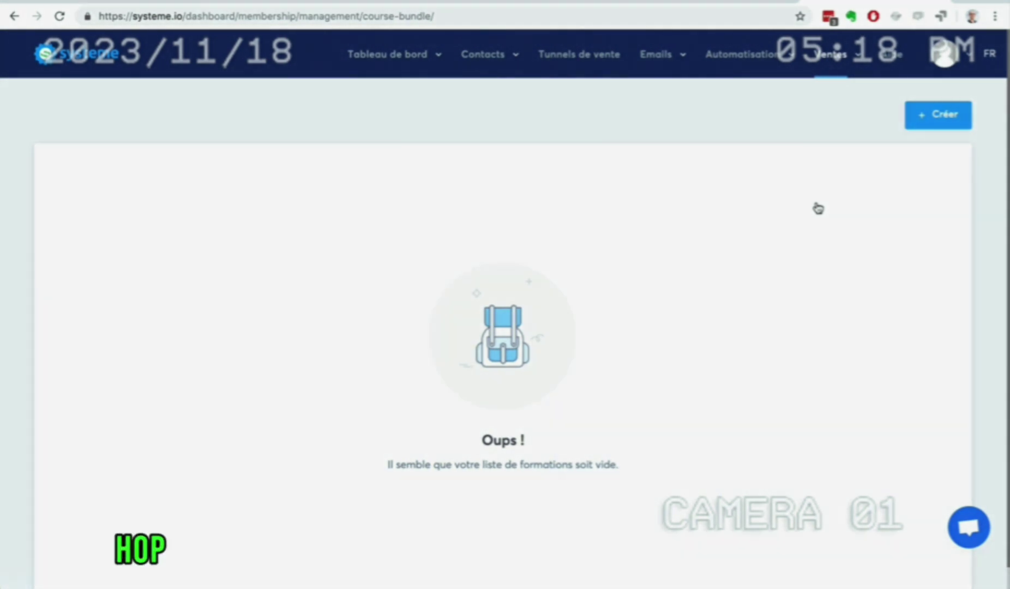
# - View the students list and the affiliate programme dashboard in the sales area
pyautogui.moveTo(822, 76)
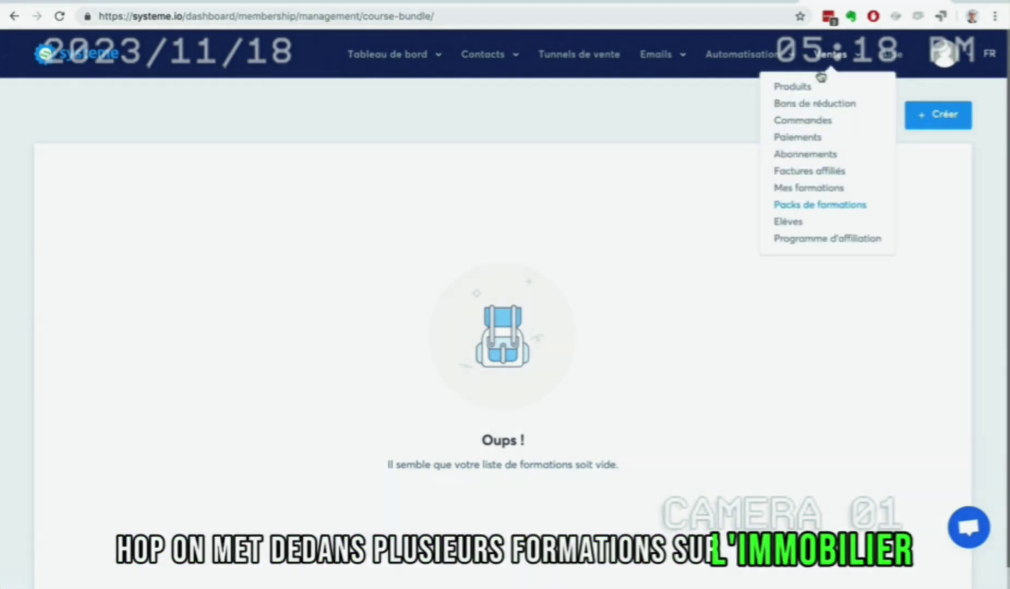
pyautogui.click(795, 224)
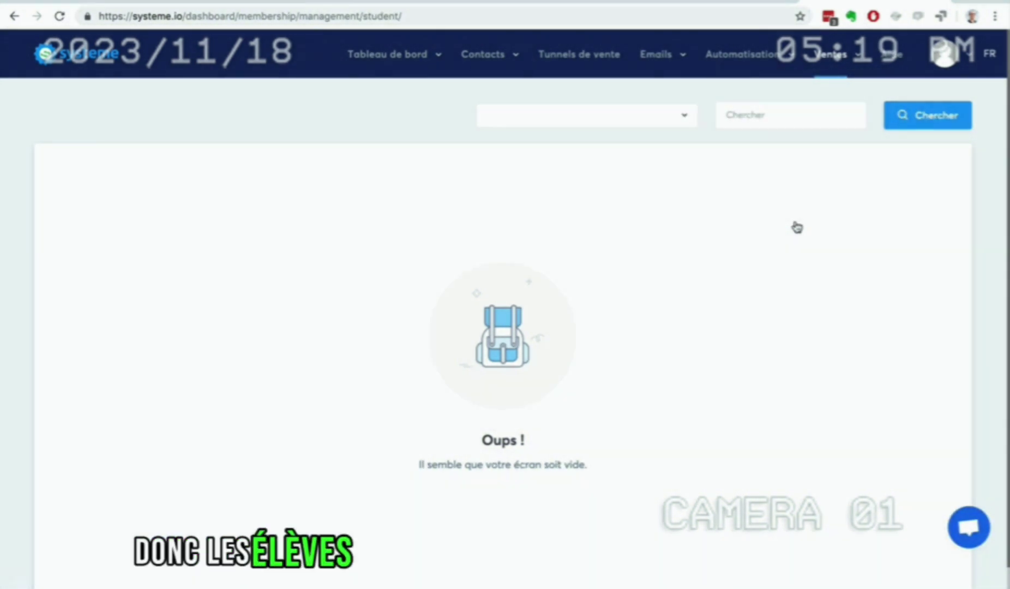
pyautogui.moveTo(829, 75)
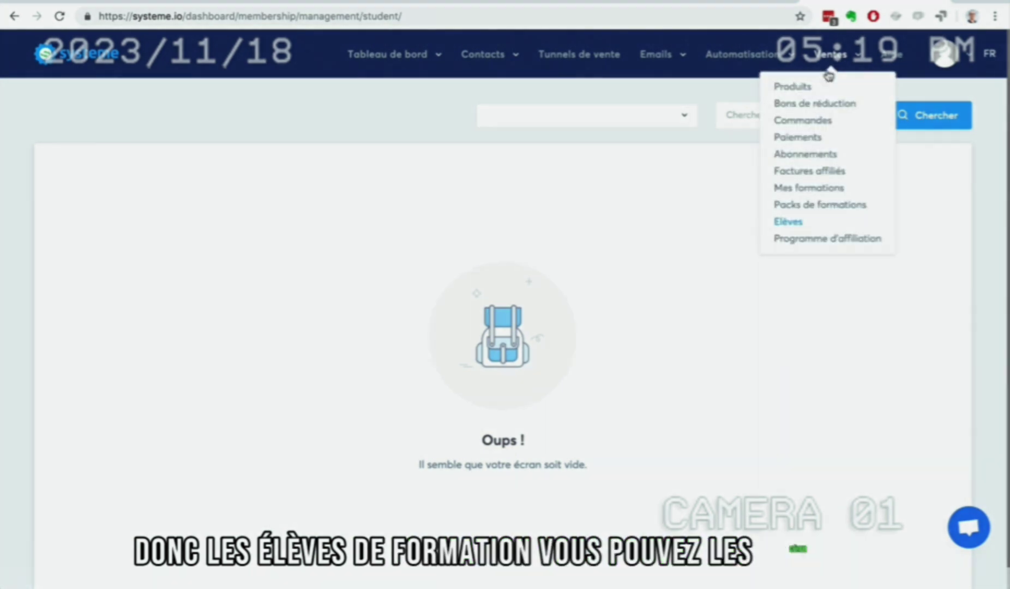
pyautogui.click(820, 239)
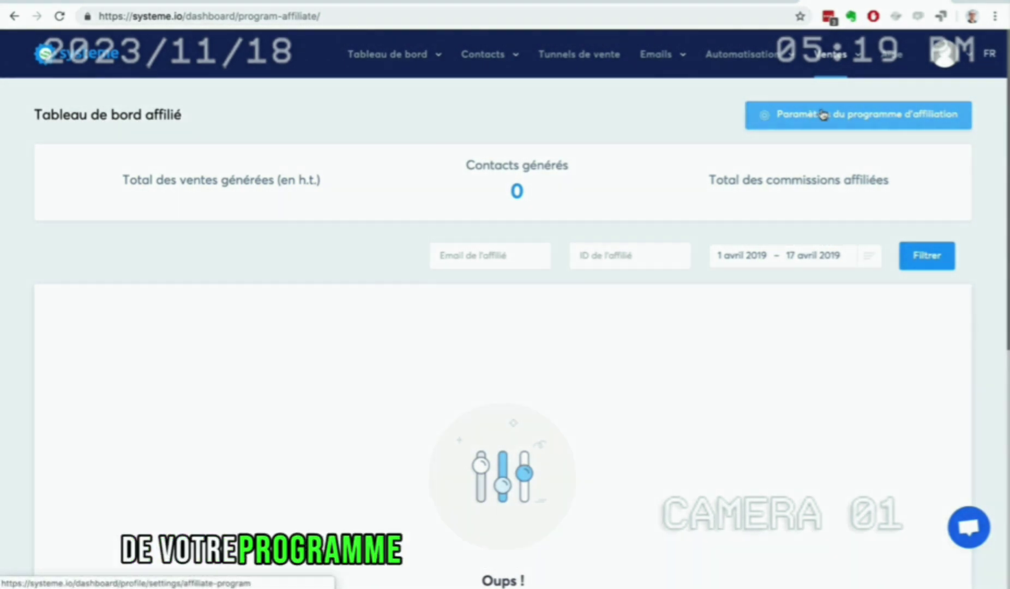
pyautogui.click(960, 55)
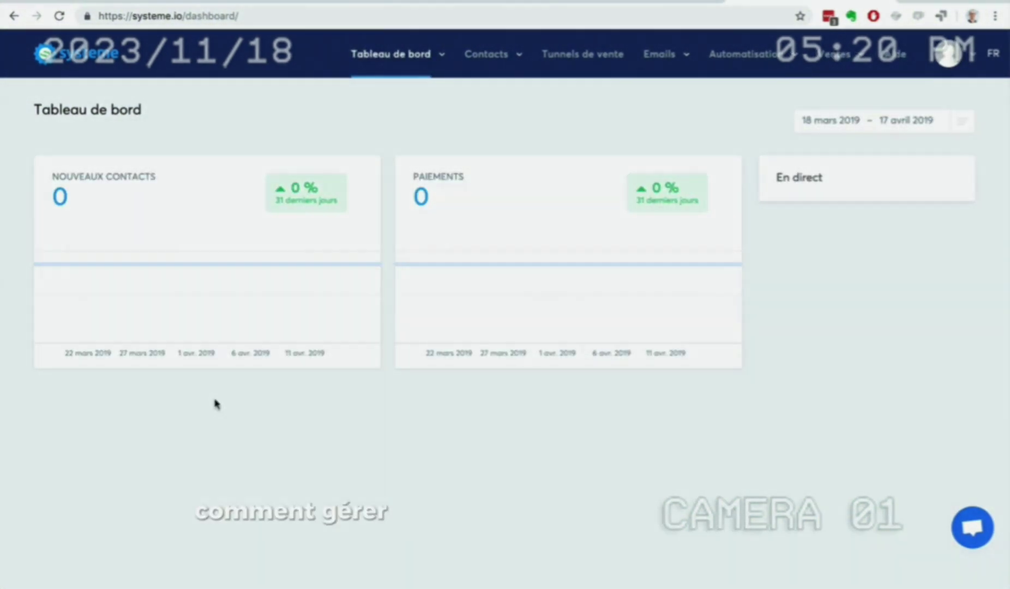
# - Open the contact tag management page and create a tag named Prospects-Youtube
pyautogui.moveTo(488, 75)
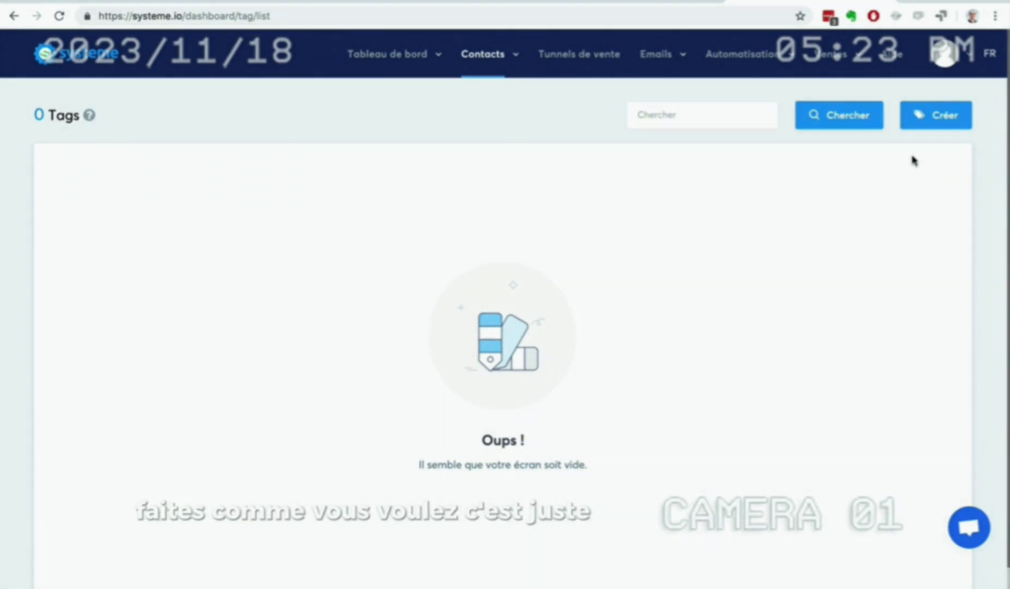
pyautogui.click(933, 116)
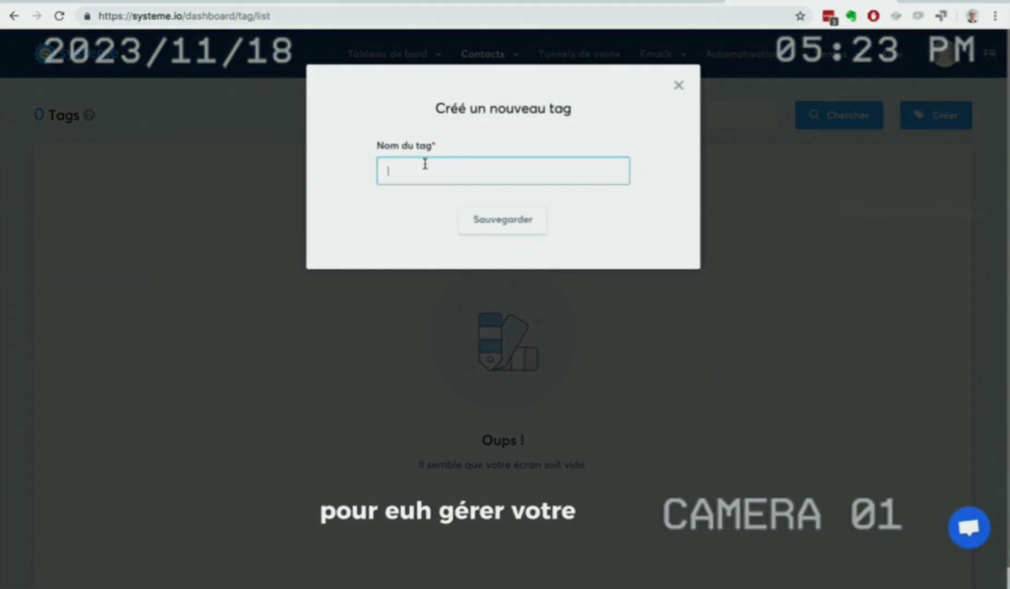
pyautogui.write('P')
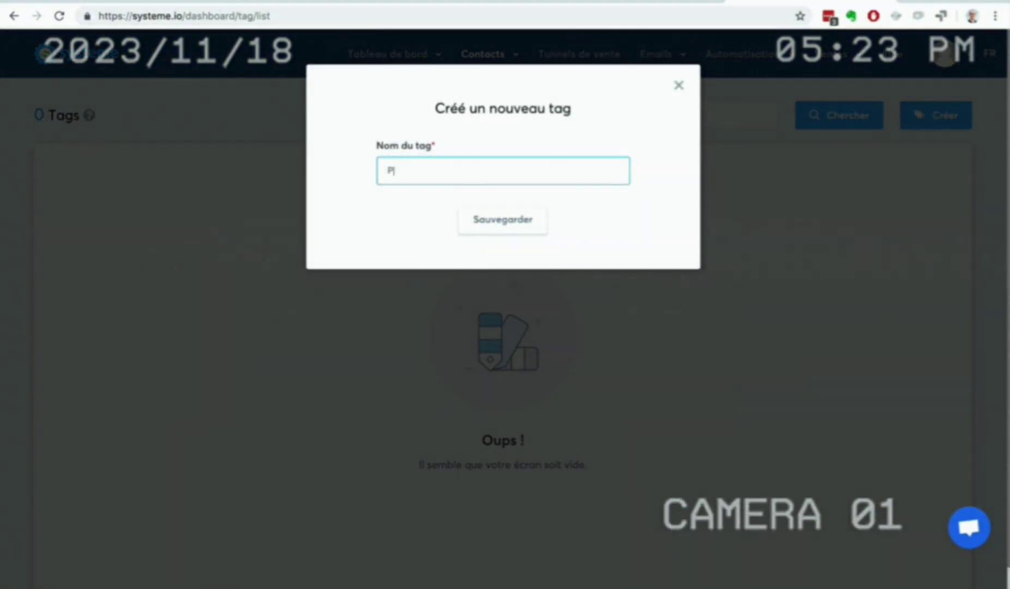
pyautogui.write('rospects-Youtube')
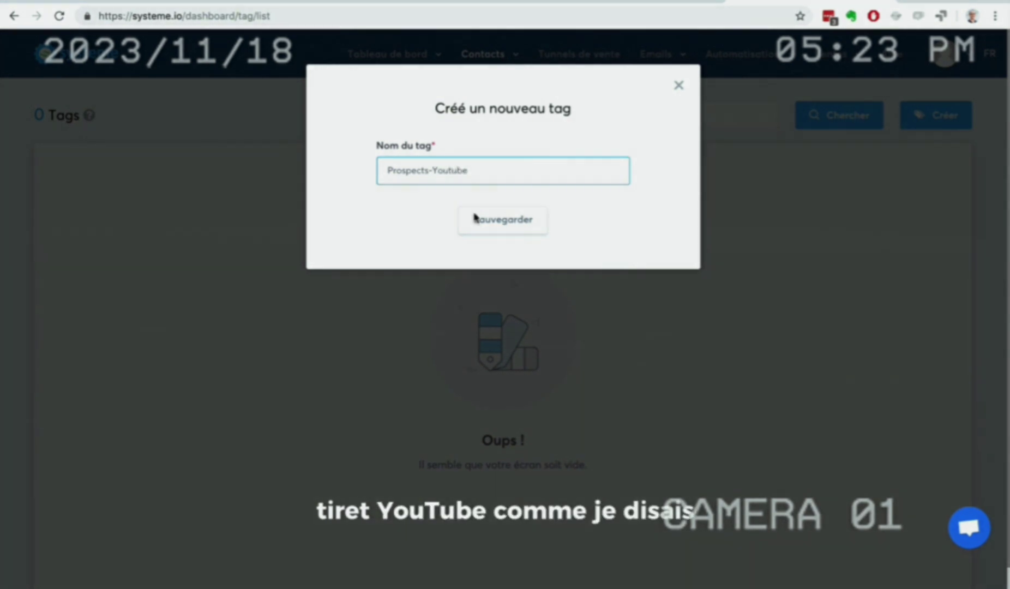
pyautogui.click(491, 219)
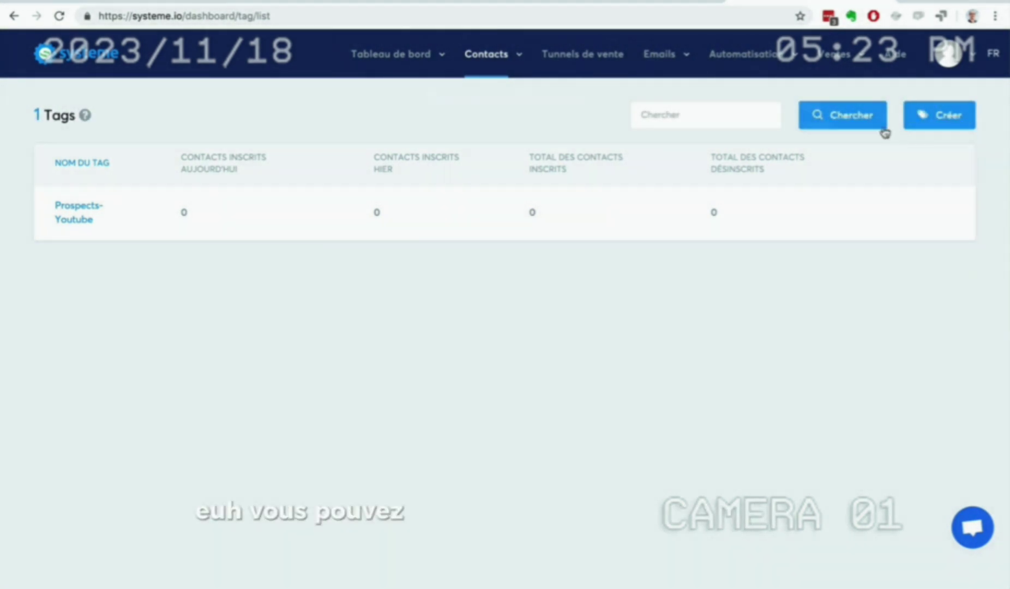
# - Create a second contact tag named Contacts
pyautogui.click(935, 115)
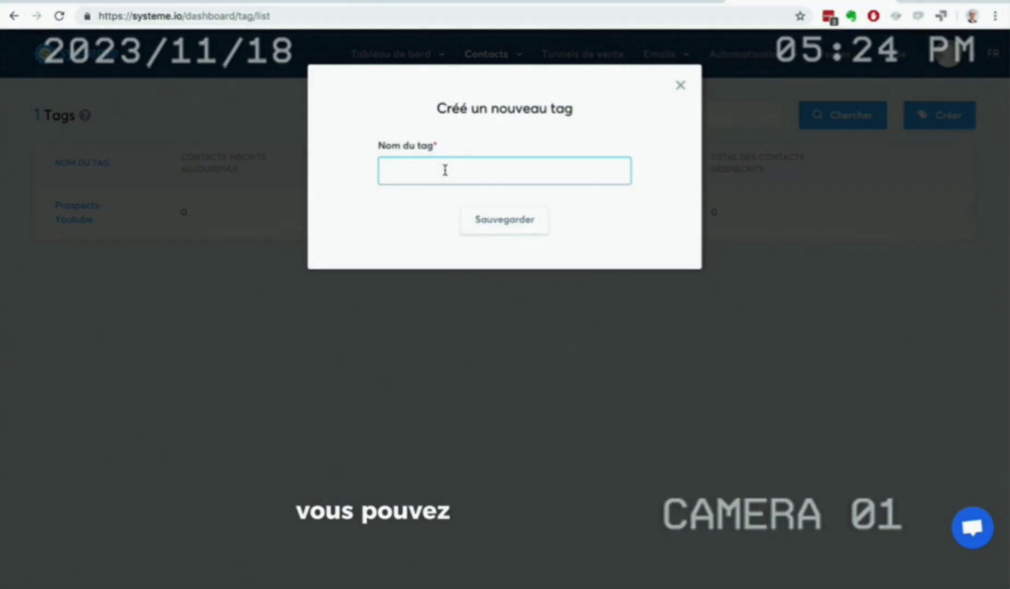
pyautogui.write('pects')
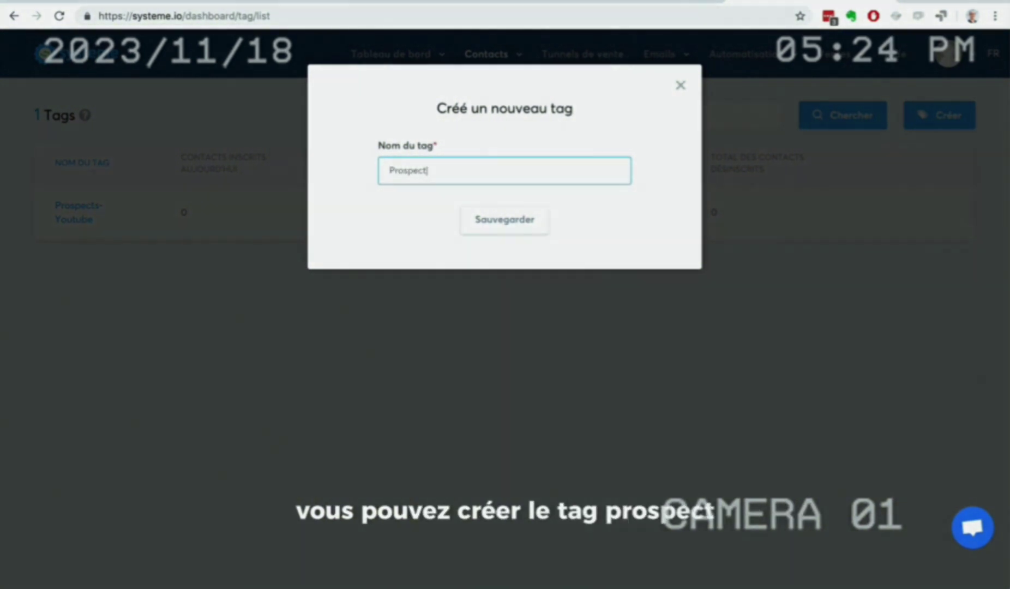
pyautogui.press('BackSpace')
pyautogui.press('BackSpace')
pyautogui.press('BackSpace')
pyautogui.press('BackSpace')
pyautogui.press('BackSpace')
pyautogui.press('BackSpace')
pyautogui.press('BackSpace')
pyautogui.press('BackSpace')
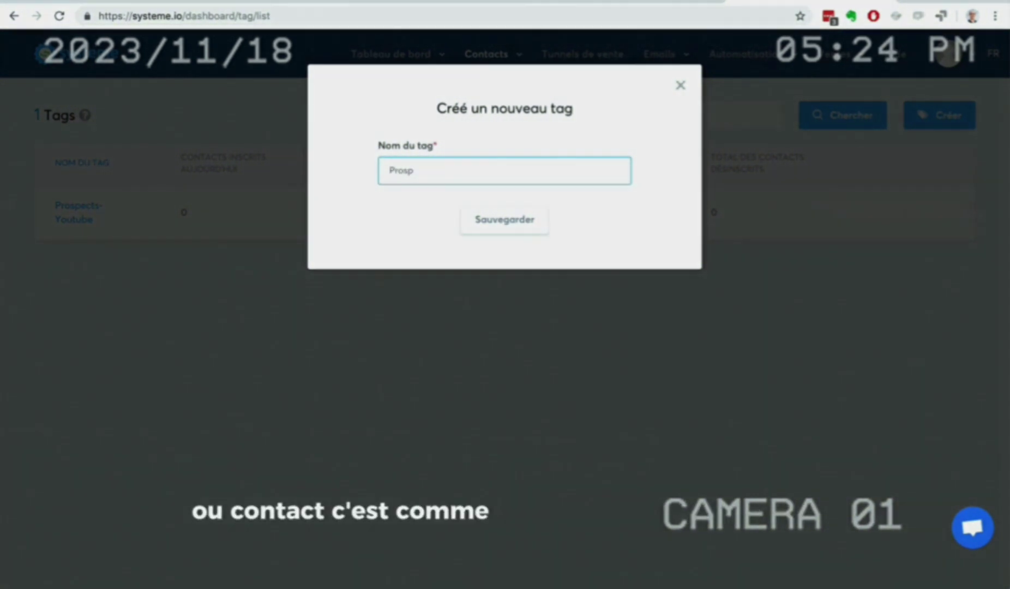
pyautogui.write('Contacts')
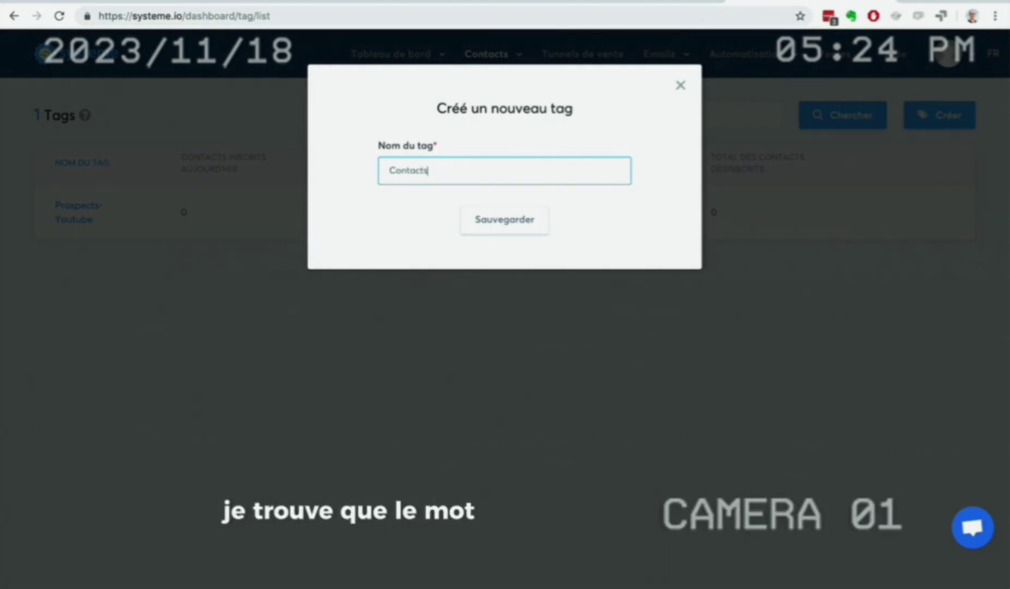
pyautogui.click(510, 219)
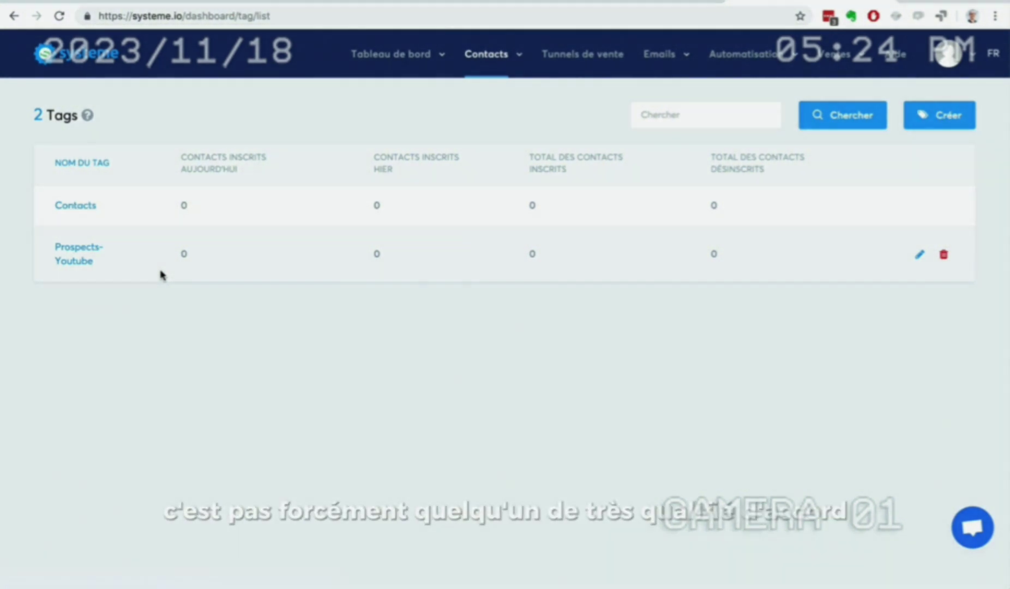
# - Open the contacts list and look through the available contact filters
pyautogui.moveTo(482, 65)
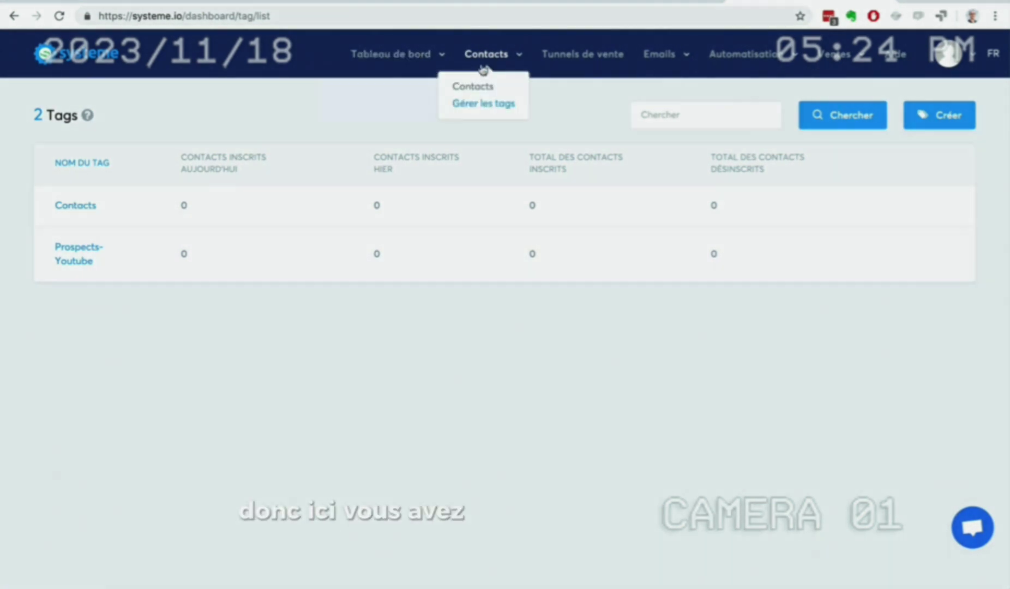
pyautogui.click(488, 91)
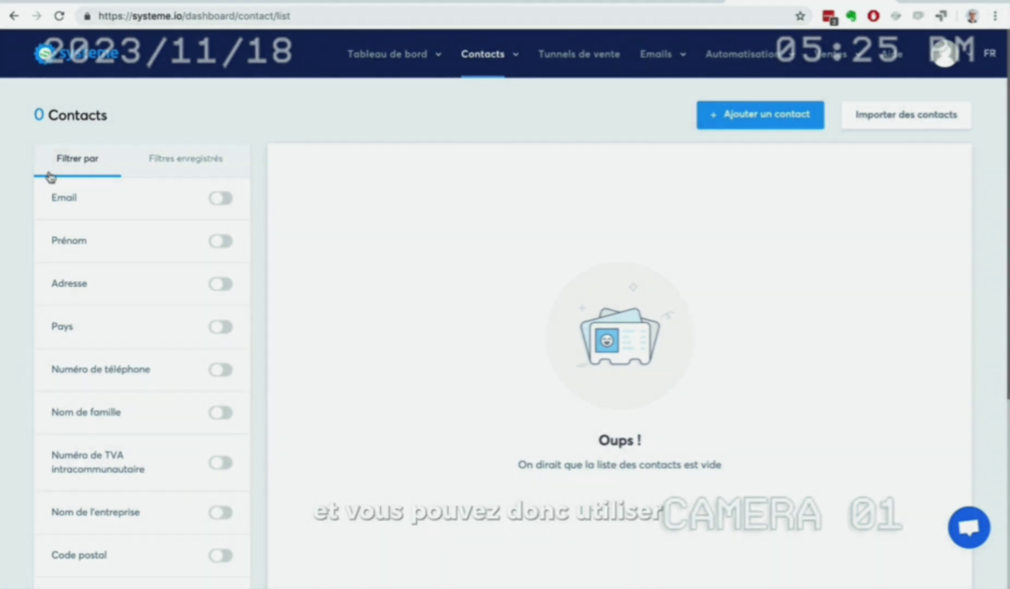
pyautogui.scroll(-5, 9, 226)
pyautogui.scroll(5, 9, 227)
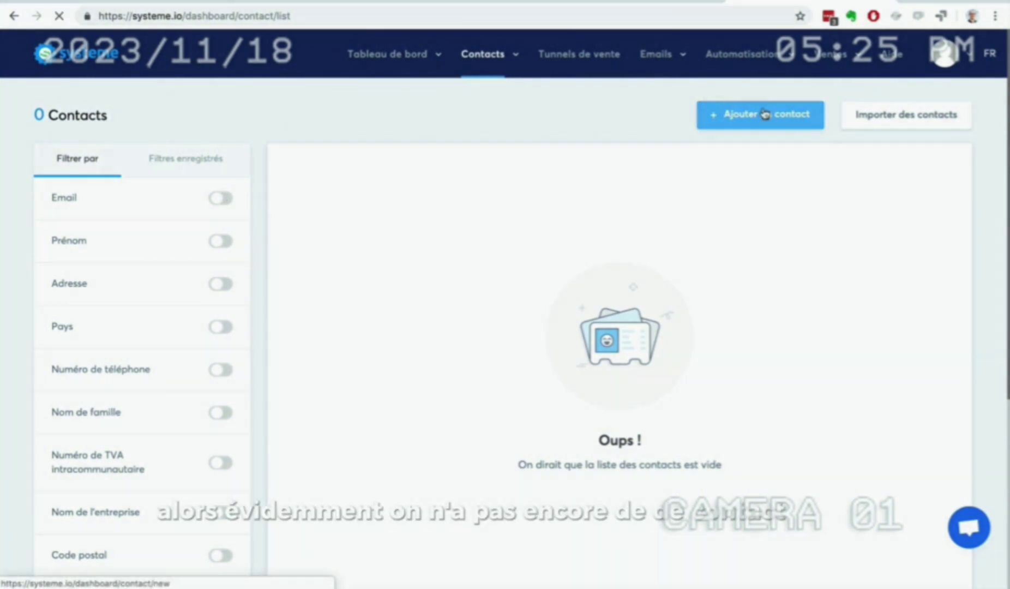
# - Open the form for adding a single contact and examine its fields and tag choices
pyautogui.click(763, 114)
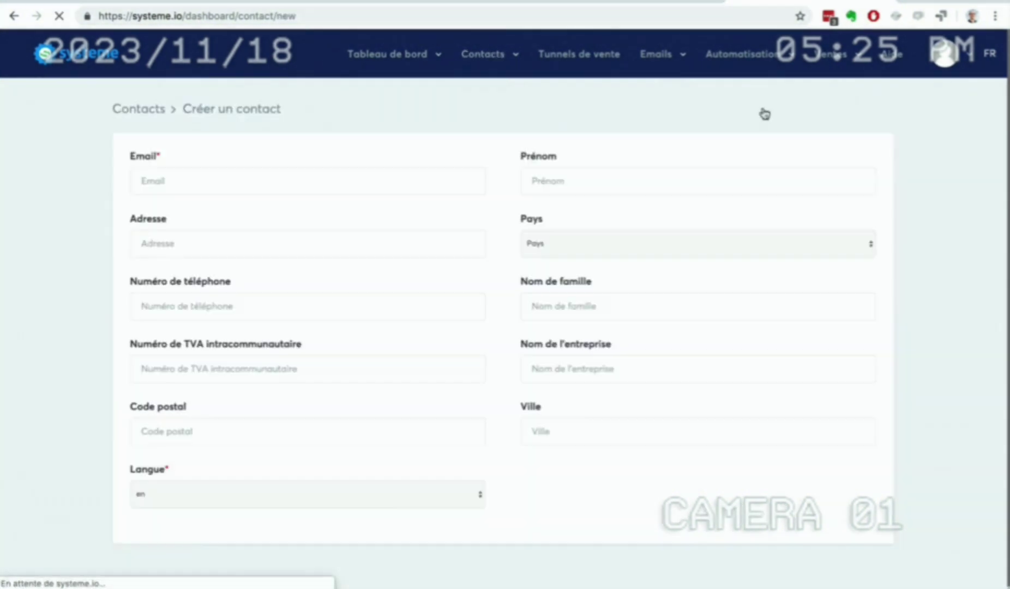
pyautogui.click(224, 178)
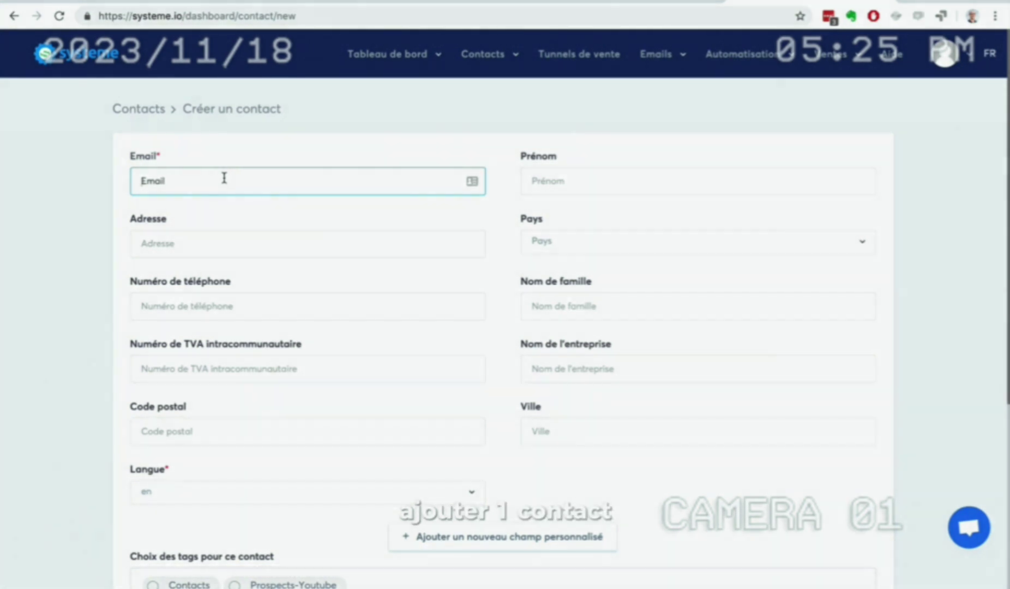
pyautogui.scroll(-1, 224, 178)
pyautogui.scroll(-5, 224, 178)
pyautogui.scroll(4, 223, 180)
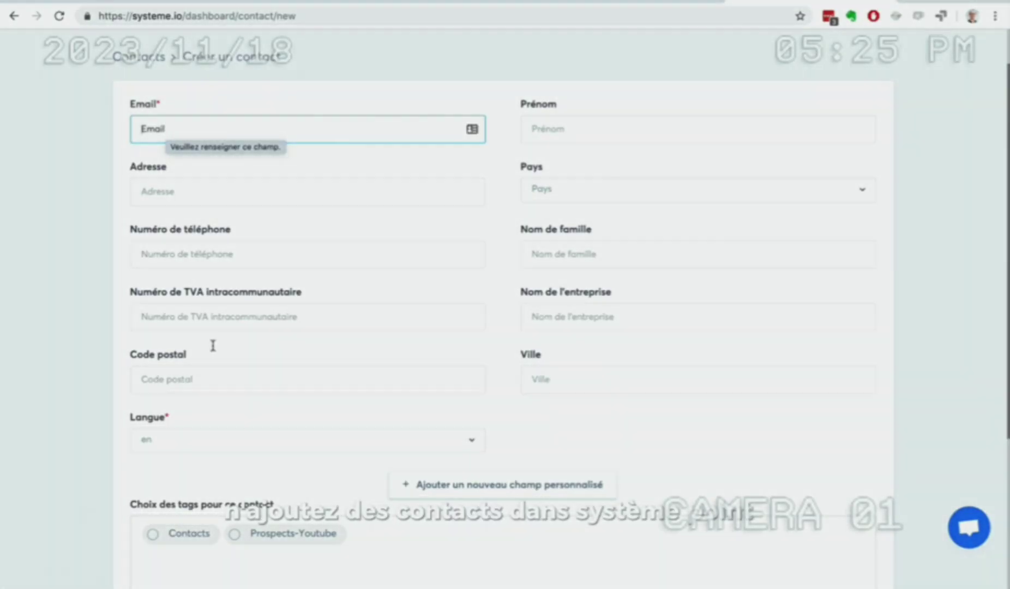
# - Set the new contact's language to fr and return to the contacts list without saving
pyautogui.click(241, 439)
pyautogui.click(221, 487)
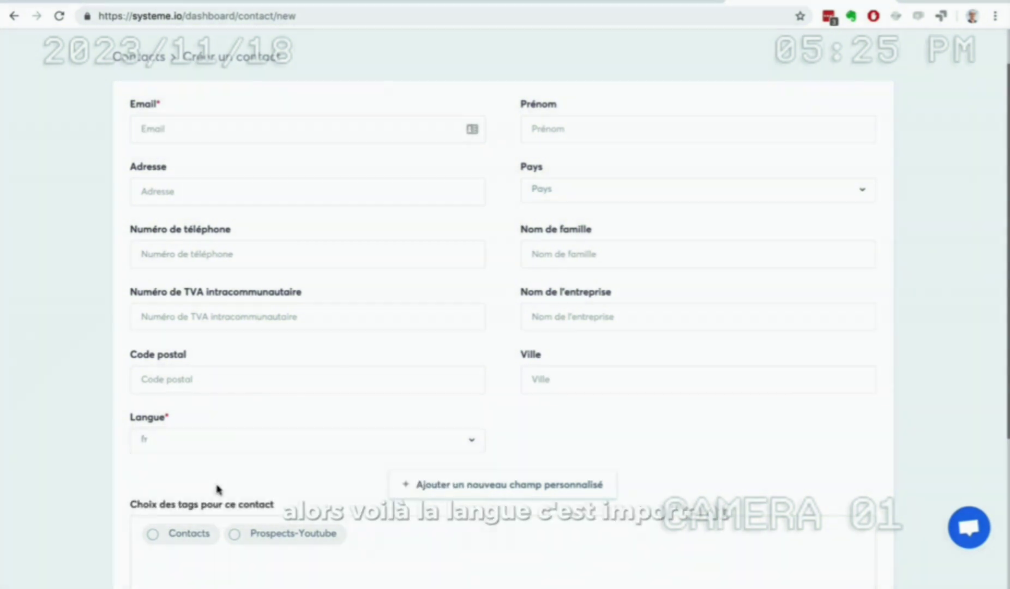
pyautogui.scroll(1, 104, 444)
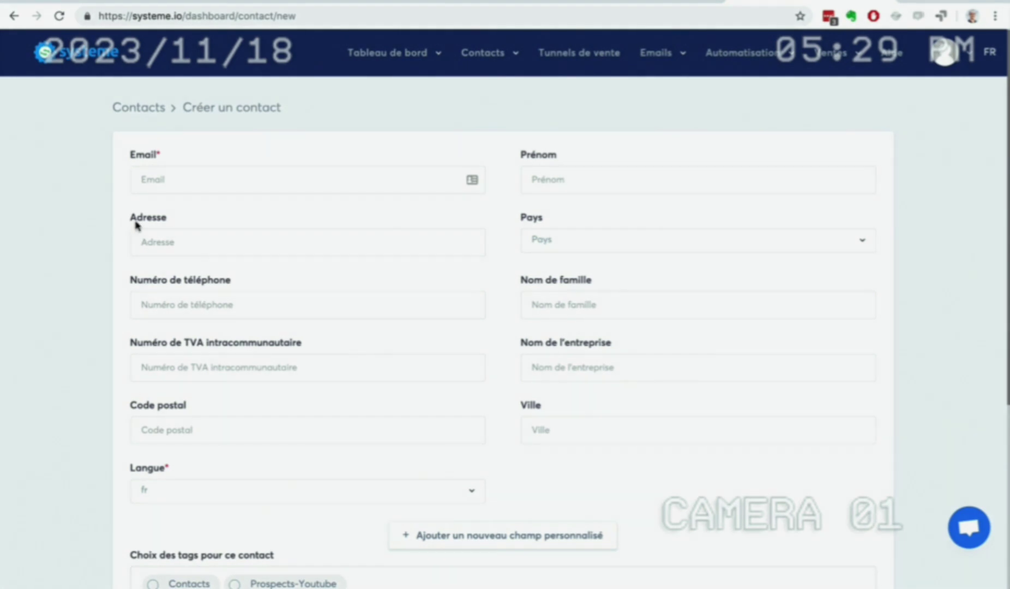
pyautogui.click(176, 179)
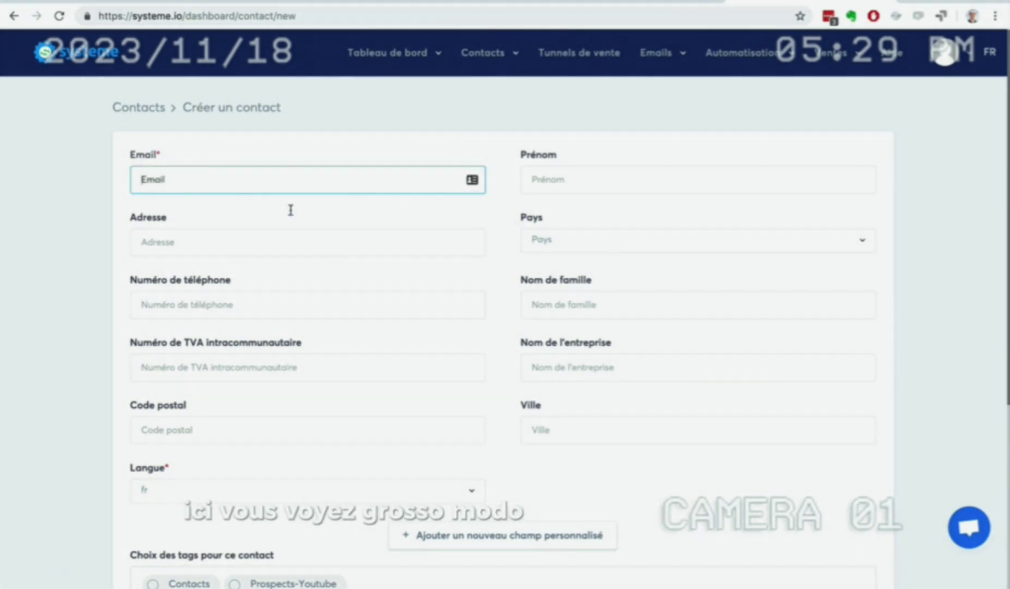
pyautogui.click(139, 108)
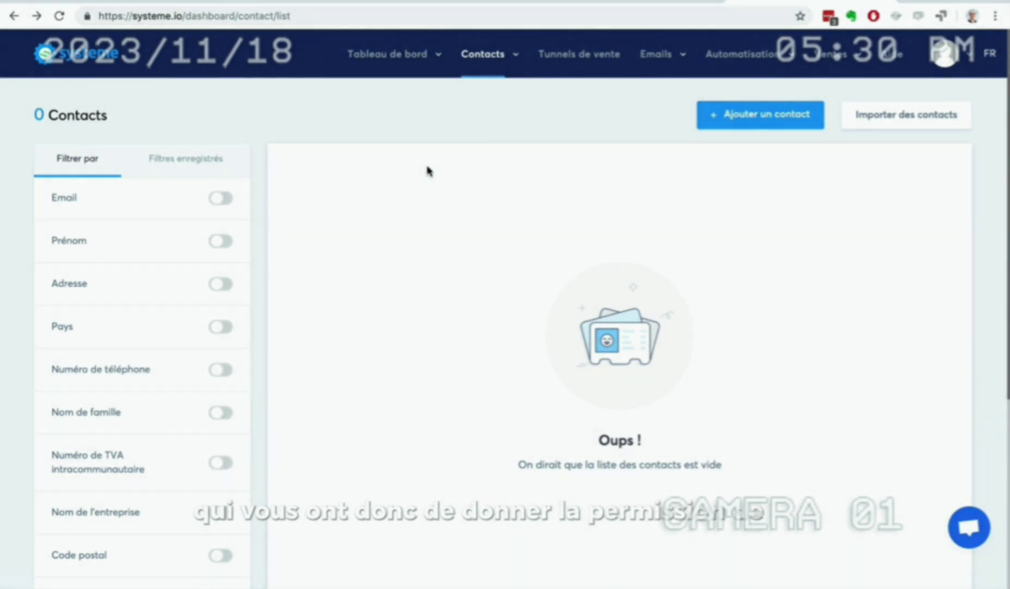
# - Open the contact import page and examine its CSV instructions and the campaign choices
pyautogui.click(875, 121)
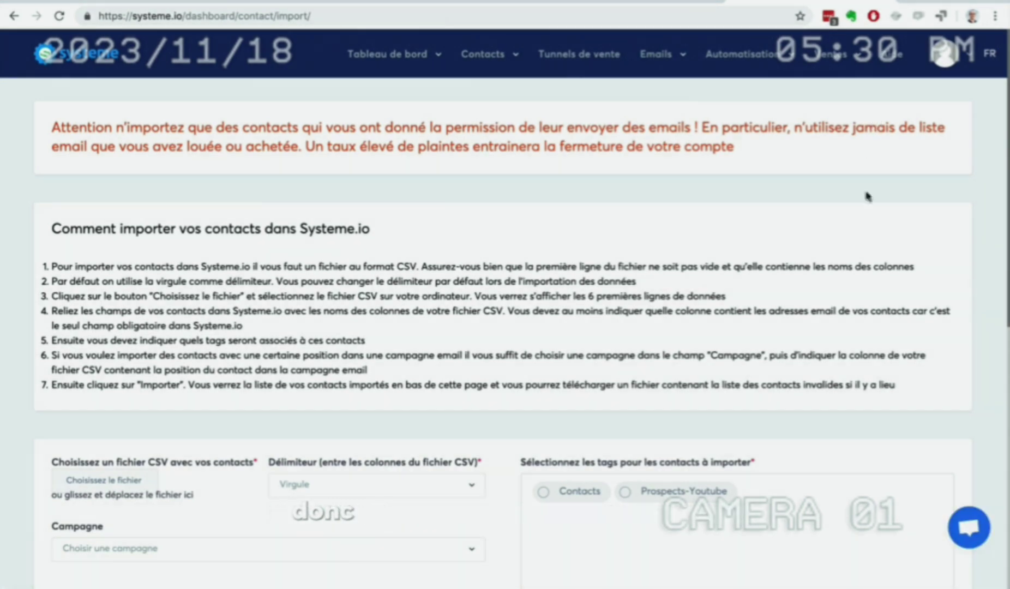
pyautogui.scroll(-1, 860, 309)
pyautogui.scroll(-3, 861, 308)
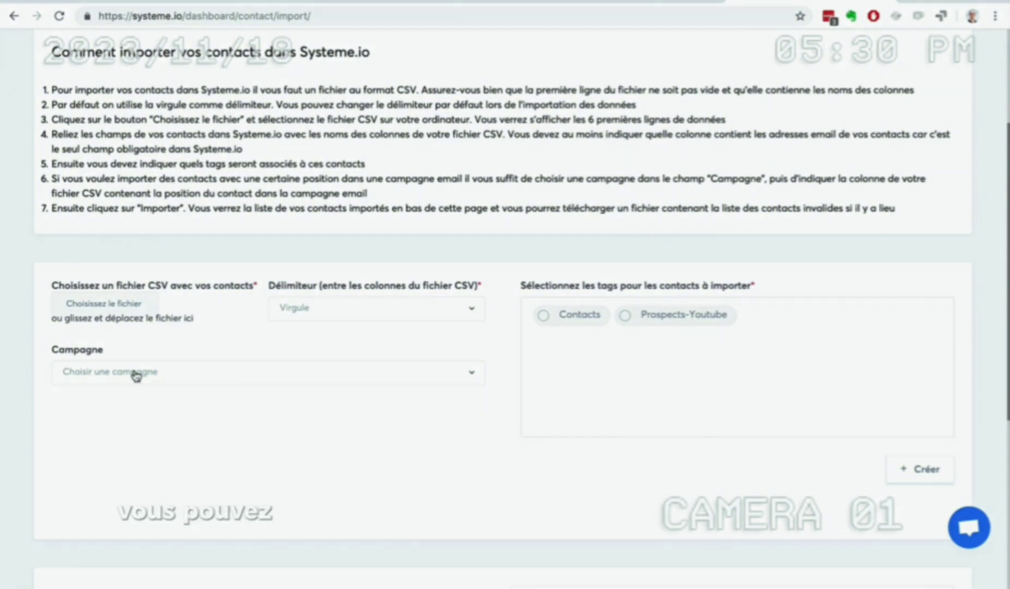
pyautogui.click(137, 375)
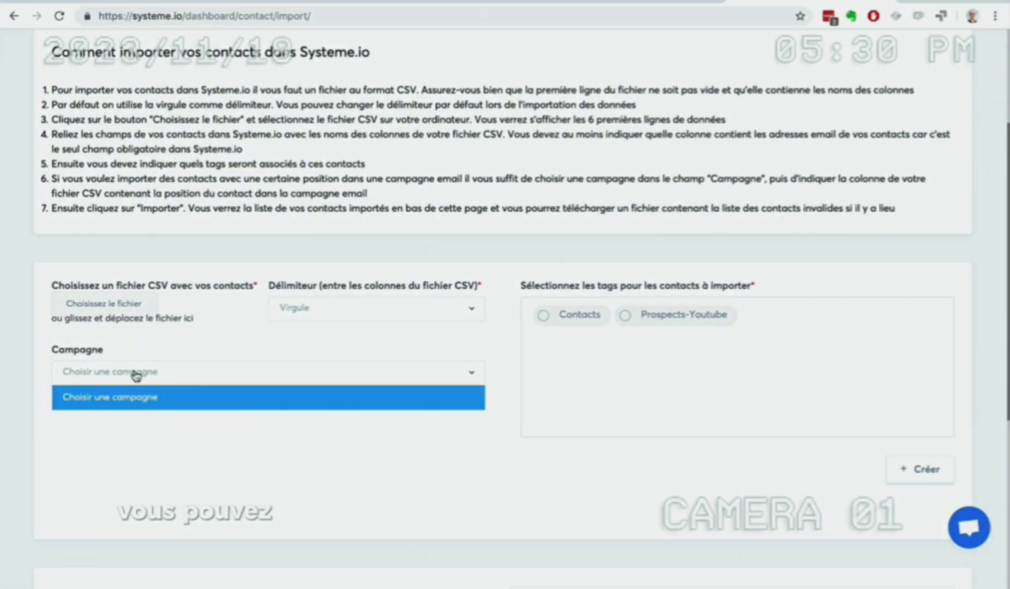
pyautogui.click(171, 438)
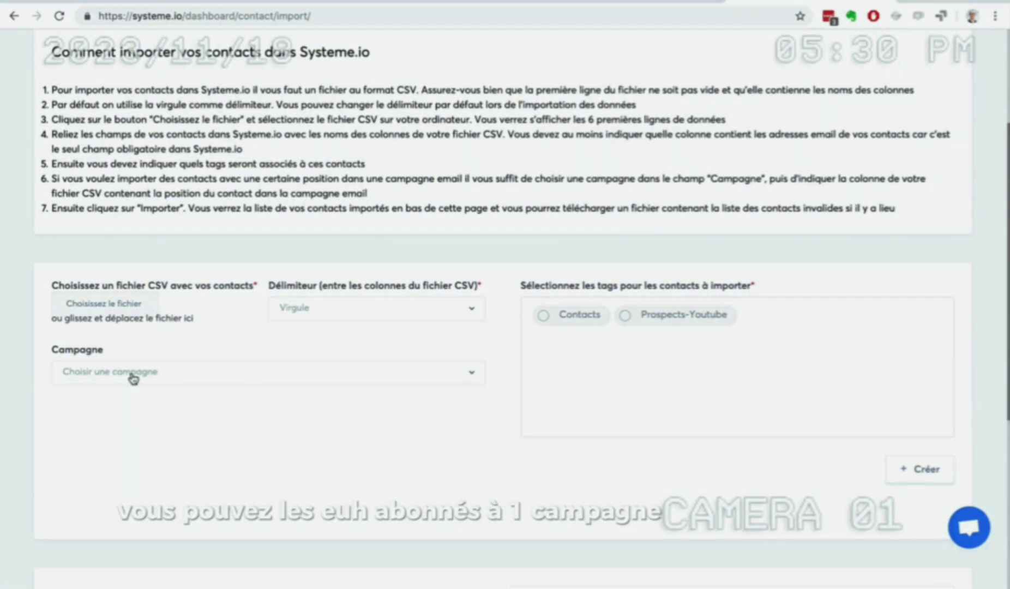
# - Assign only the Contacts tag to the contacts to import
pyautogui.click(542, 316)
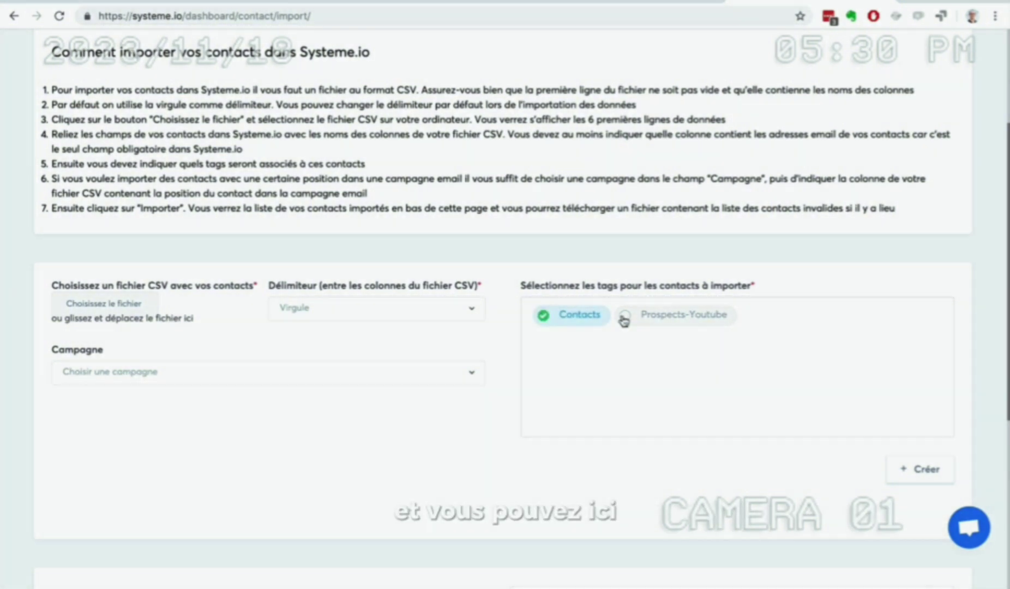
pyautogui.click(626, 316)
pyautogui.click(629, 317)
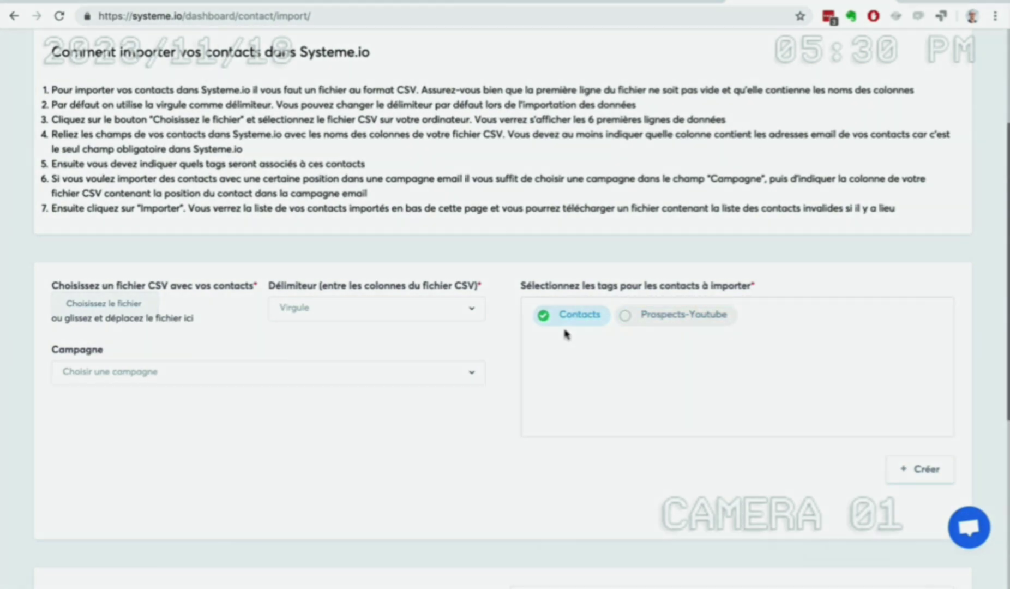
# - Leave the contact import page for the contacts list and examine the available filter criteria
pyautogui.click(12, 15)
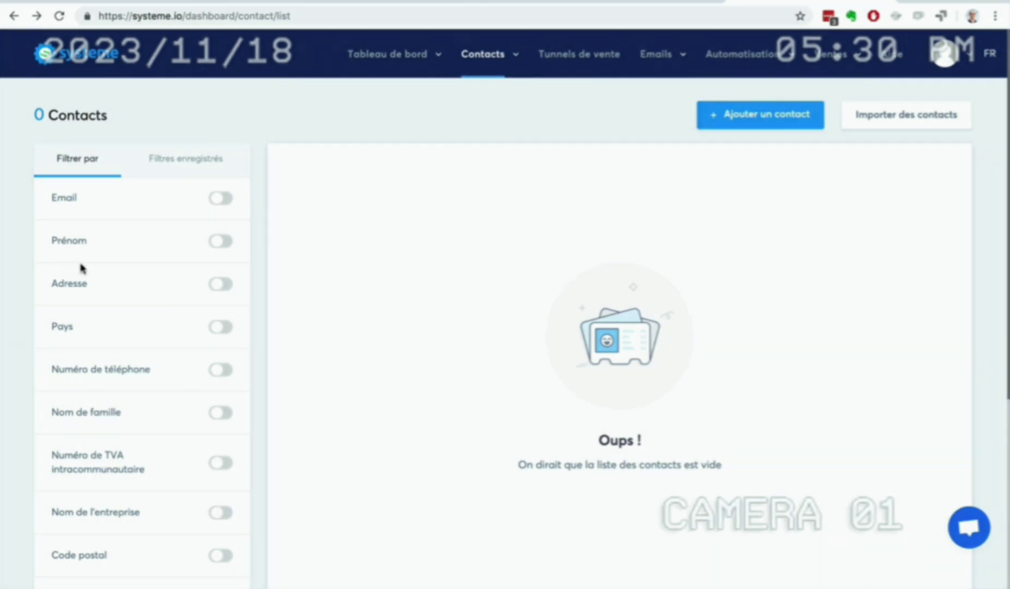
pyautogui.scroll(-5, 42, 269)
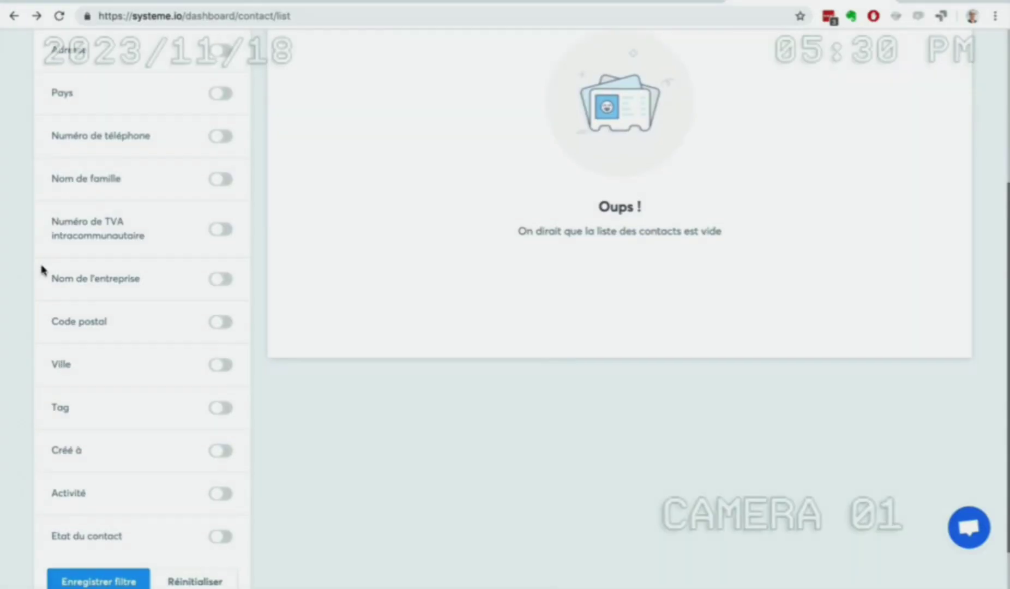
pyautogui.scroll(5, 42, 269)
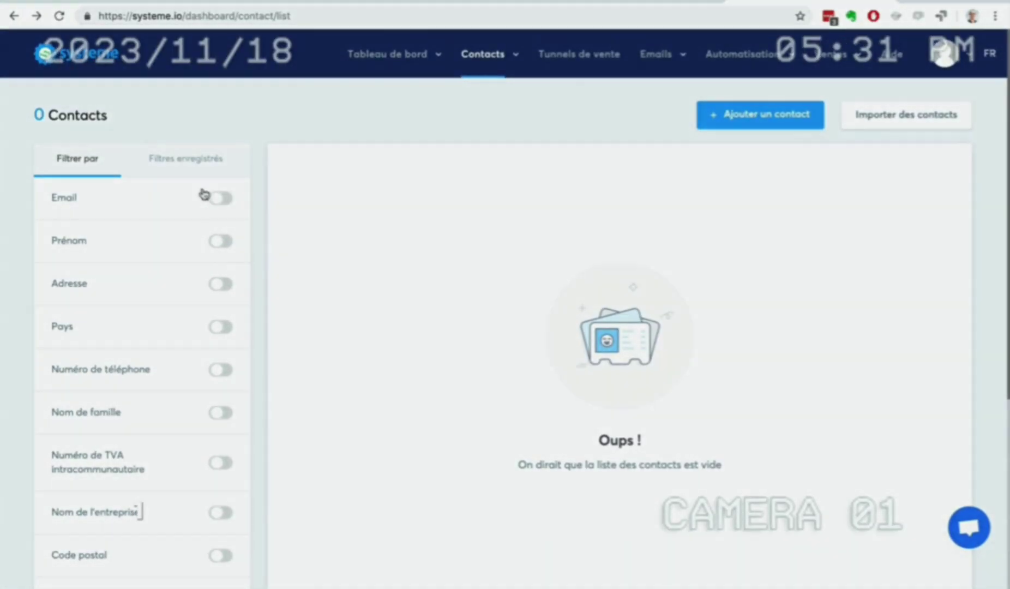
pyautogui.scroll(-3, 24, 253)
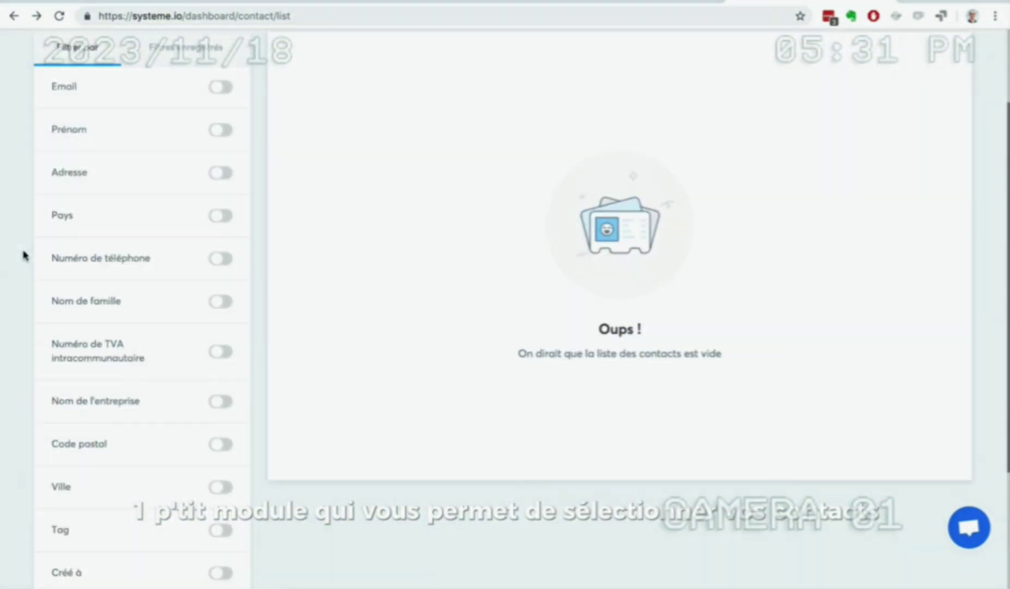
pyautogui.scroll(3, 23, 254)
pyautogui.scroll(-3, 23, 255)
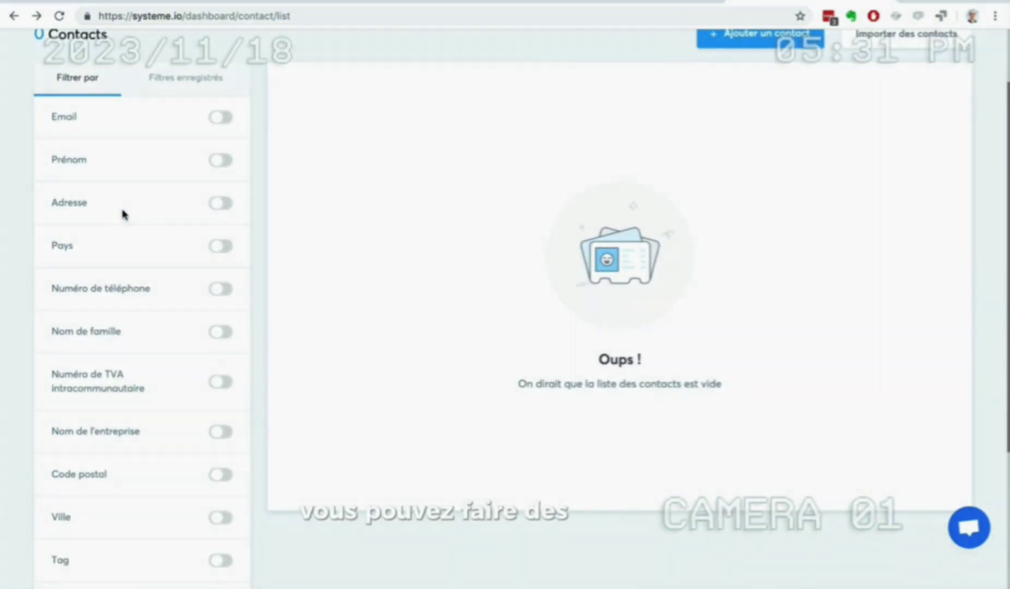
pyautogui.scroll(-5, 189, 344)
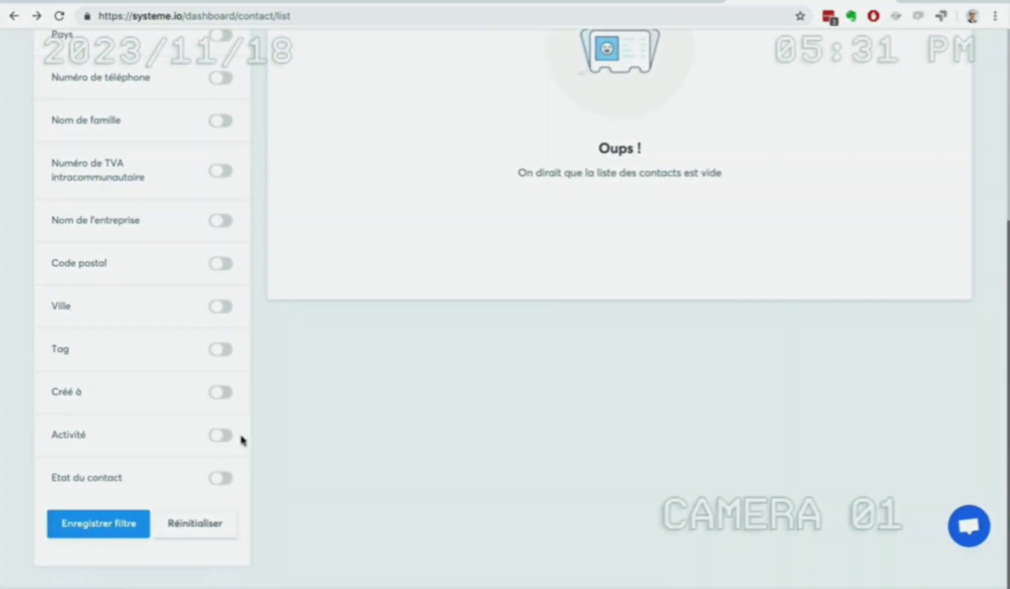
# - Filter the contacts by creation date with the condition Est égal à and the date 16/4/2019
pyautogui.click(231, 398)
pyautogui.click(126, 441)
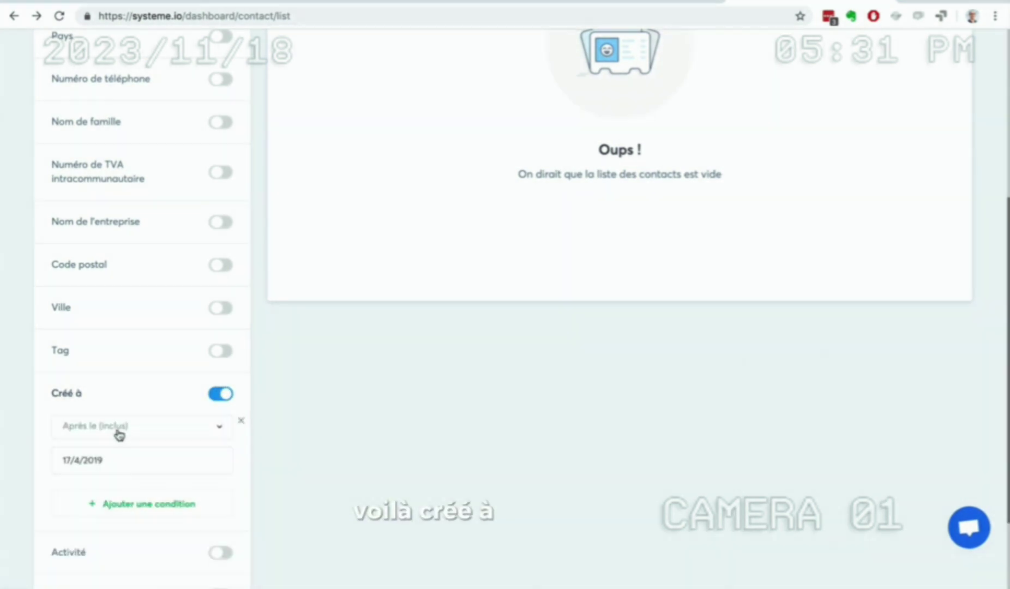
pyautogui.click(99, 433)
pyautogui.click(103, 501)
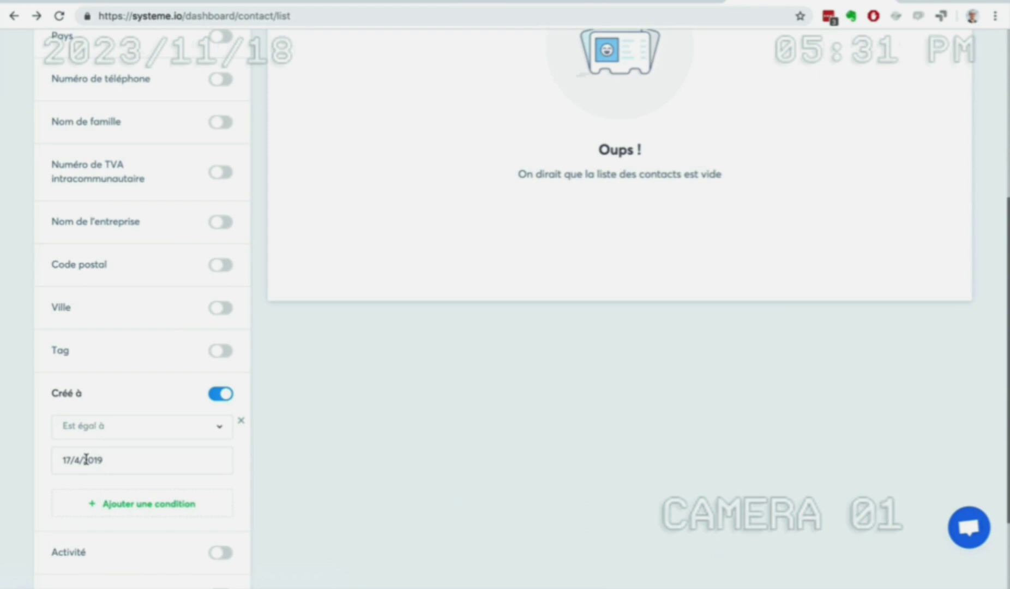
pyautogui.click(87, 460)
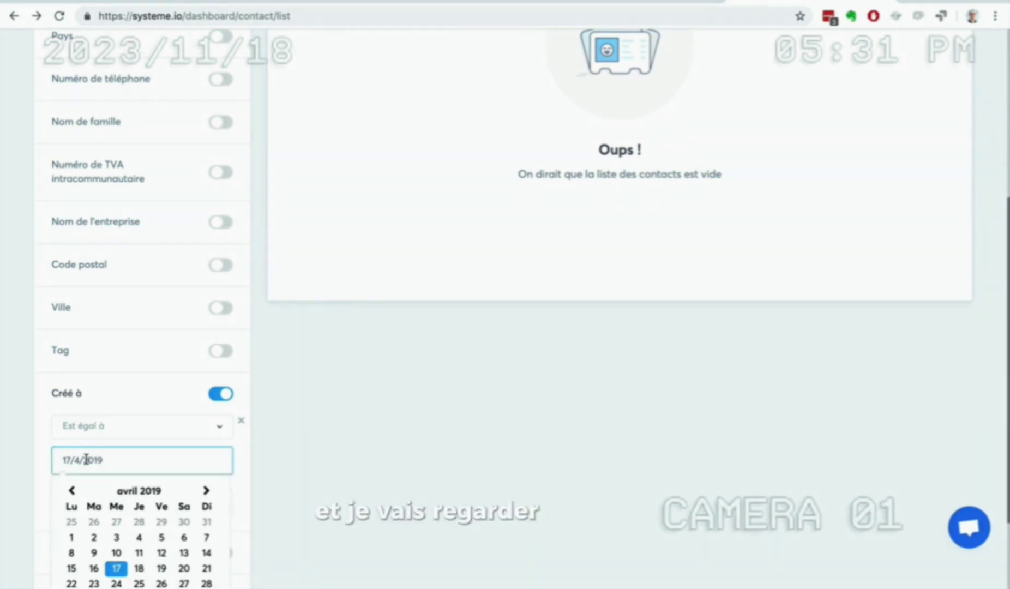
pyautogui.click(94, 568)
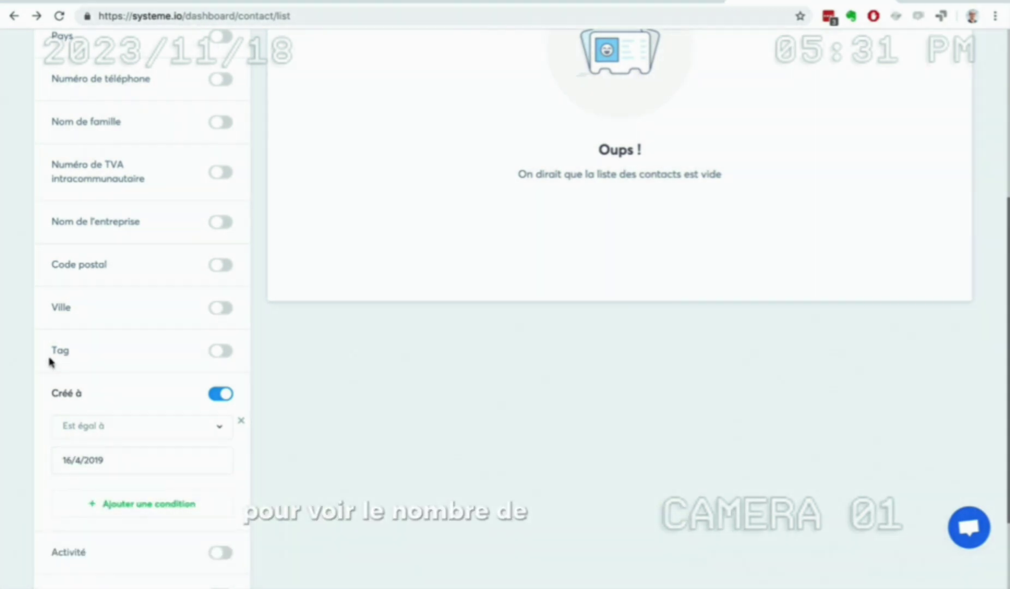
# - Visit the dashboard and return to the contacts list to check whether the Créé à filter is still applied
pyautogui.scroll(5, 31, 355)
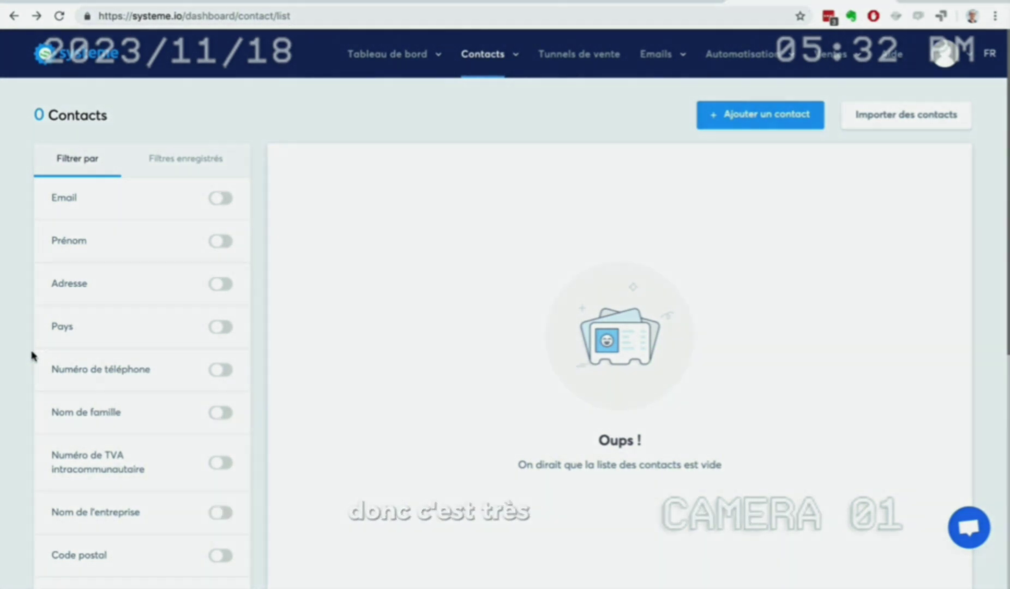
pyautogui.scroll(-2, 336, 244)
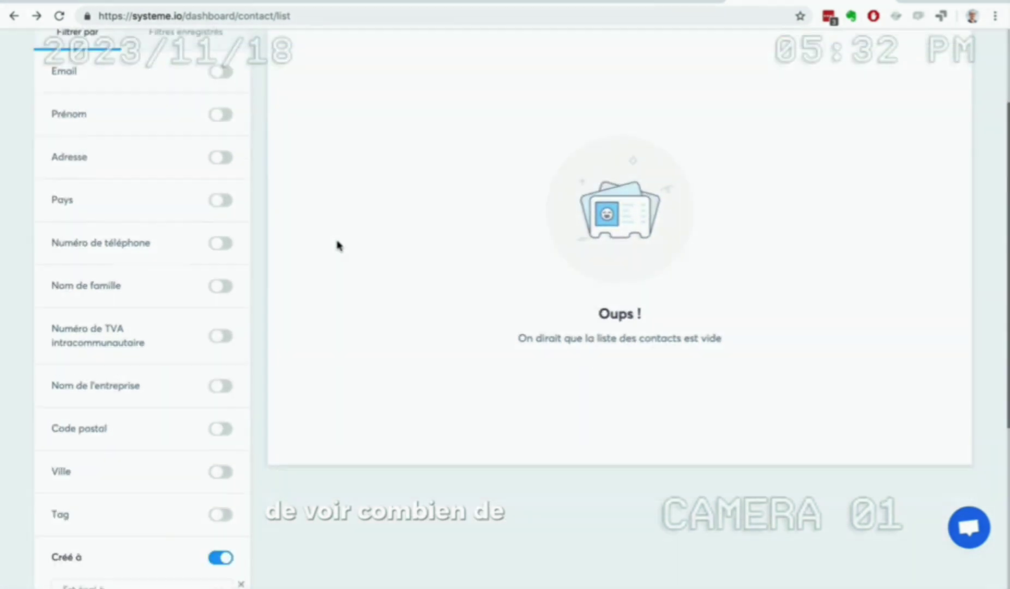
pyautogui.scroll(-5, 337, 244)
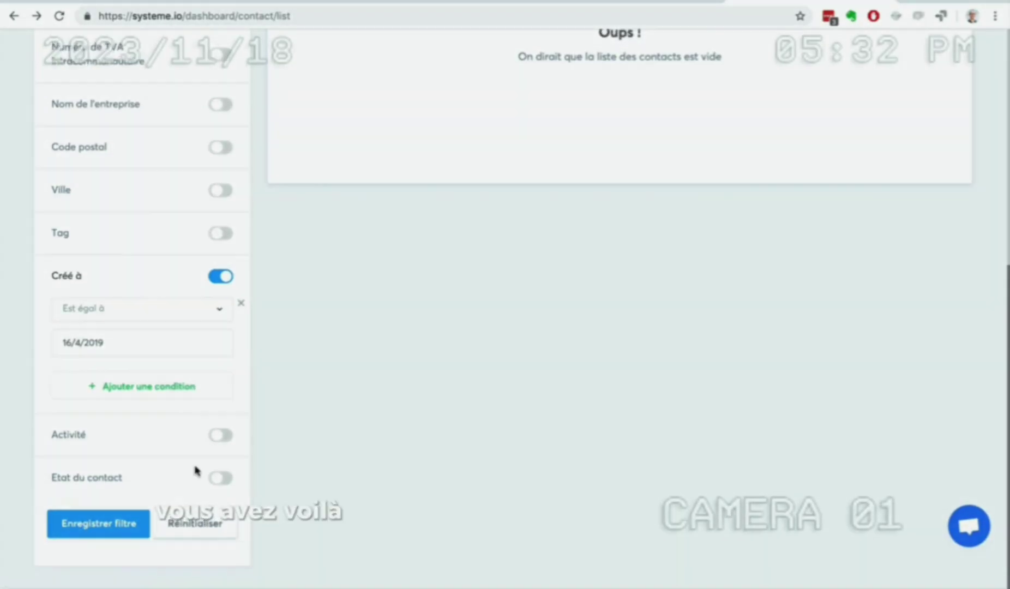
pyautogui.scroll(8, 253, 390)
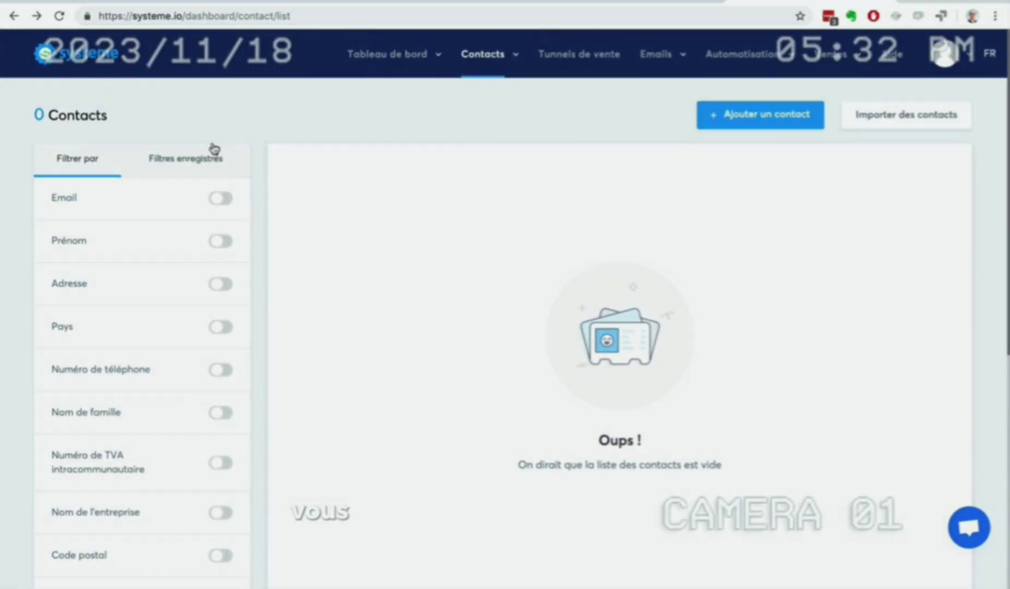
pyautogui.scroll(-7, 5, 272)
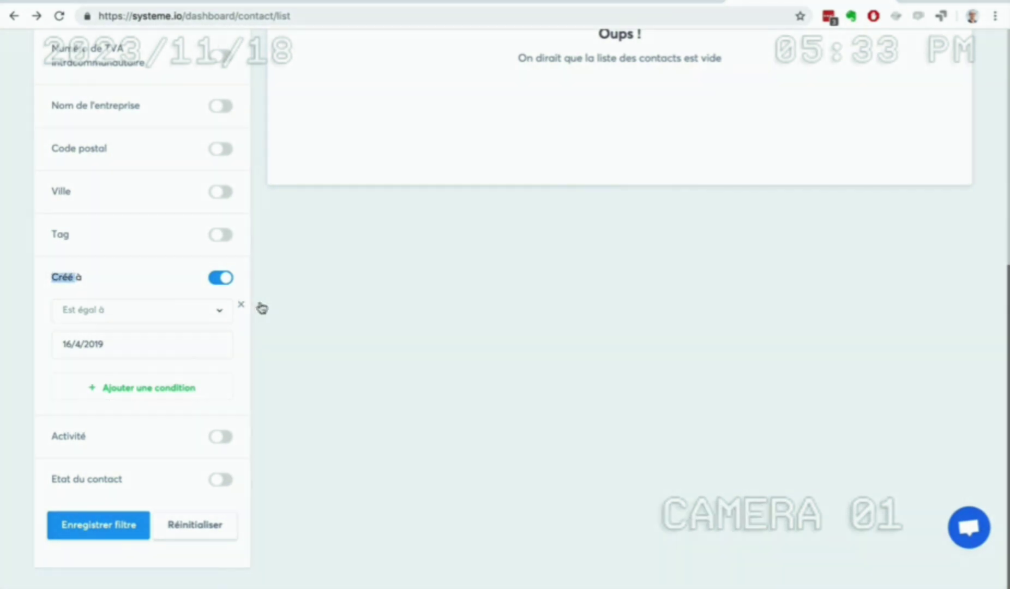
pyautogui.scroll(8, 301, 304)
pyautogui.moveTo(404, 64)
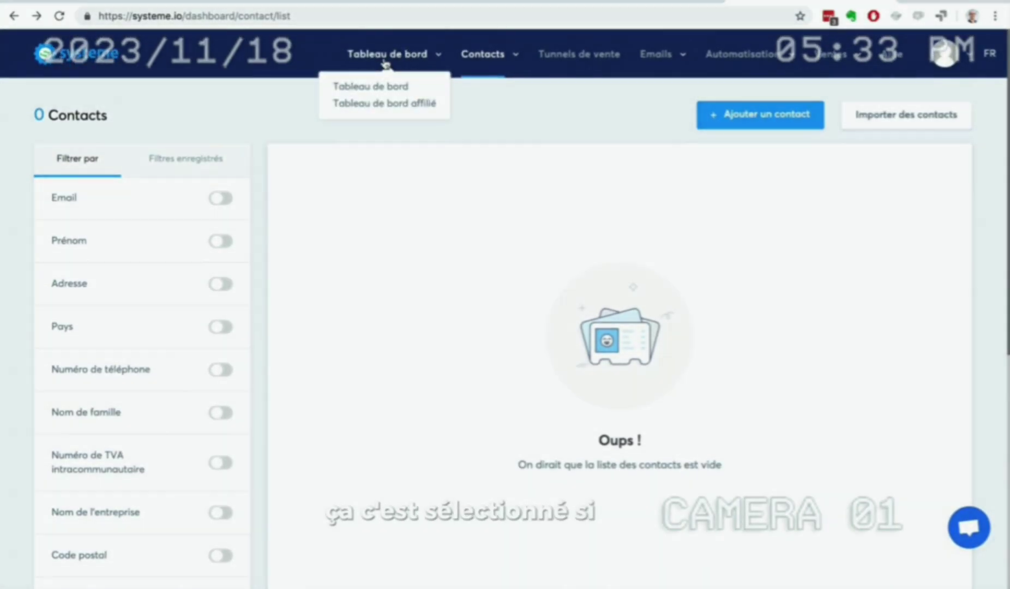
pyautogui.click(380, 86)
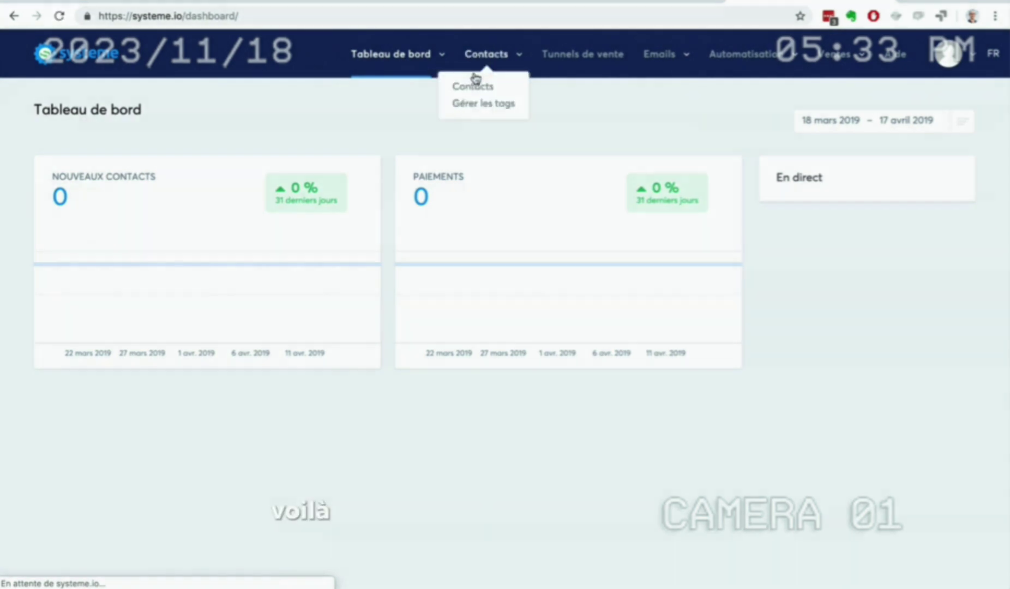
pyautogui.click(473, 87)
pyautogui.scroll(-7, 59, 283)
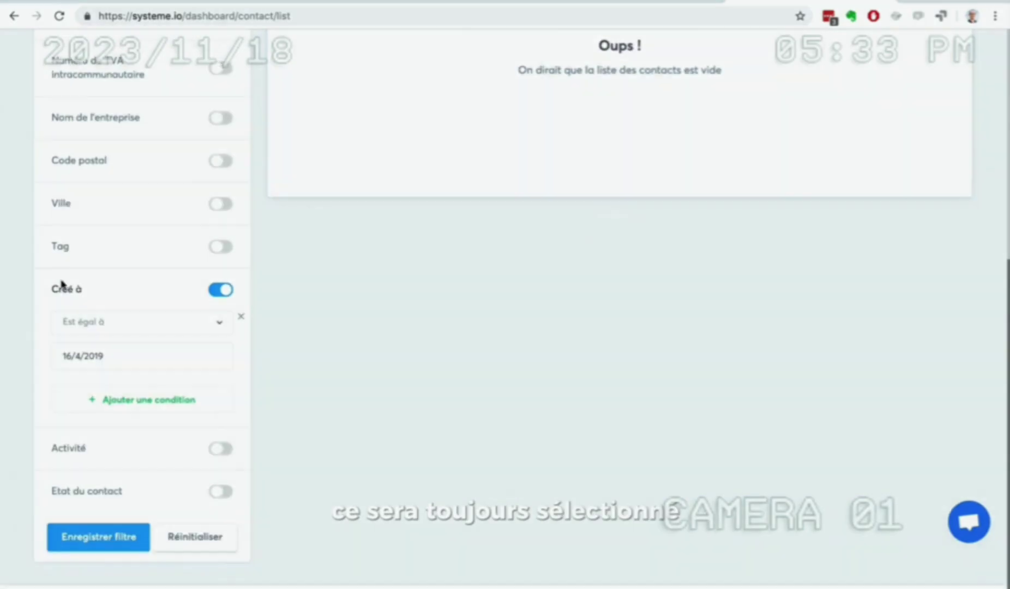
pyautogui.scroll(6, 167, 271)
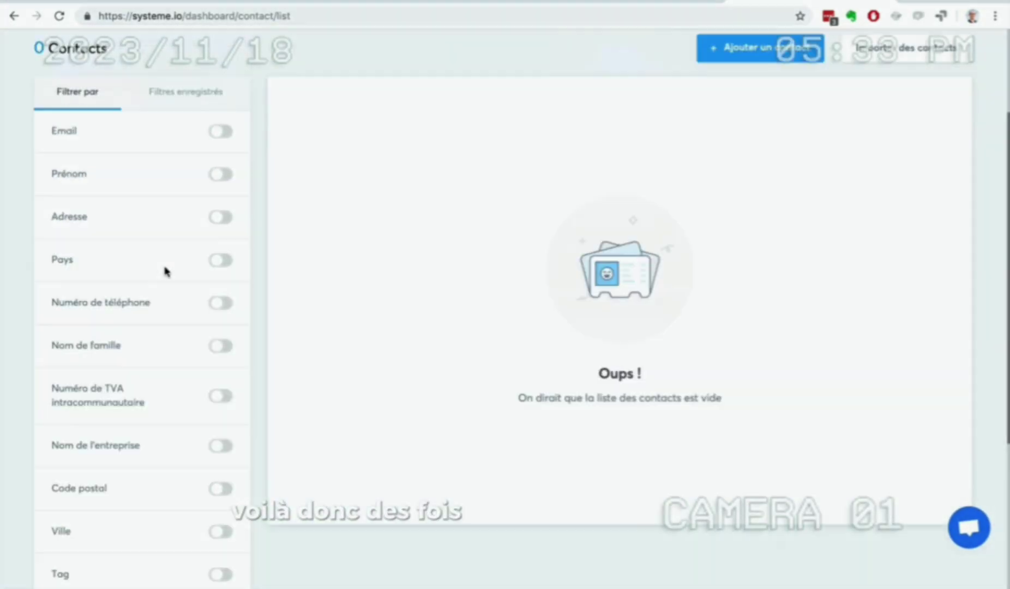
pyautogui.scroll(2, 166, 271)
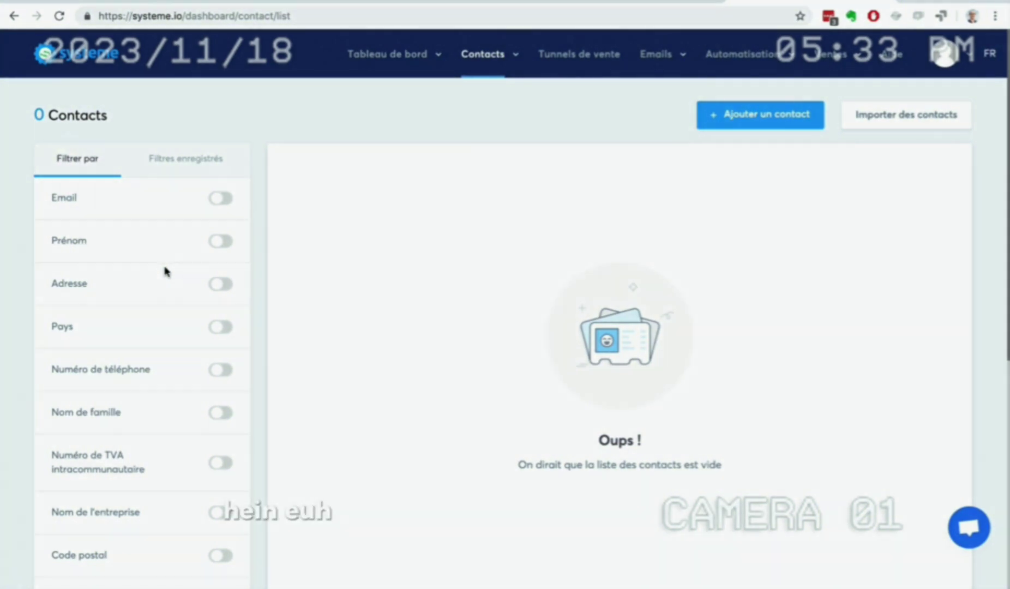
# - Enable the Email filter and review it together with the active creation date filter
pyautogui.moveTo(387, 54)
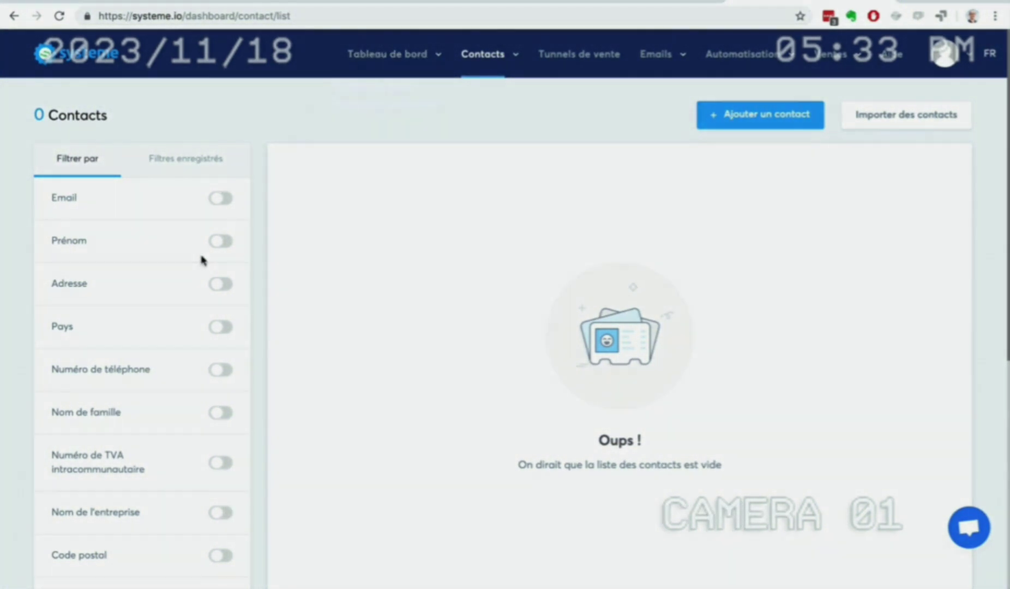
pyautogui.click(224, 200)
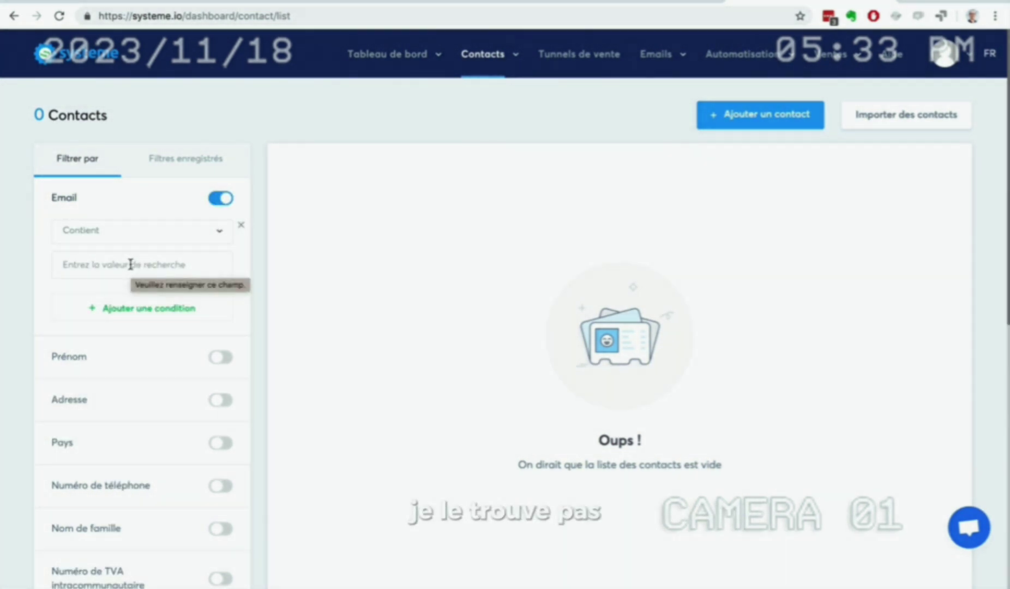
pyautogui.scroll(-7, 25, 353)
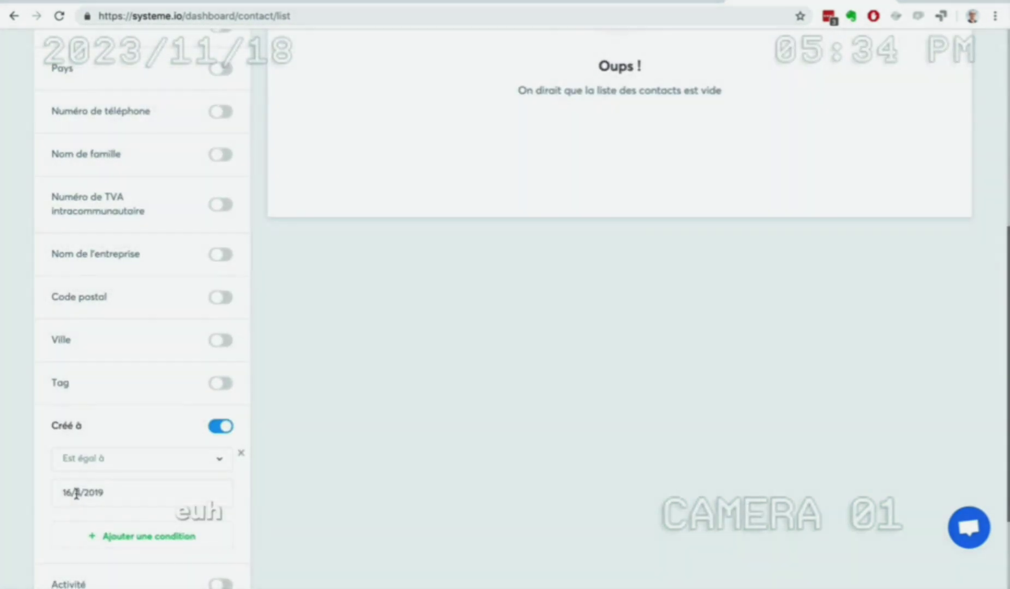
pyautogui.scroll(7, 511, 222)
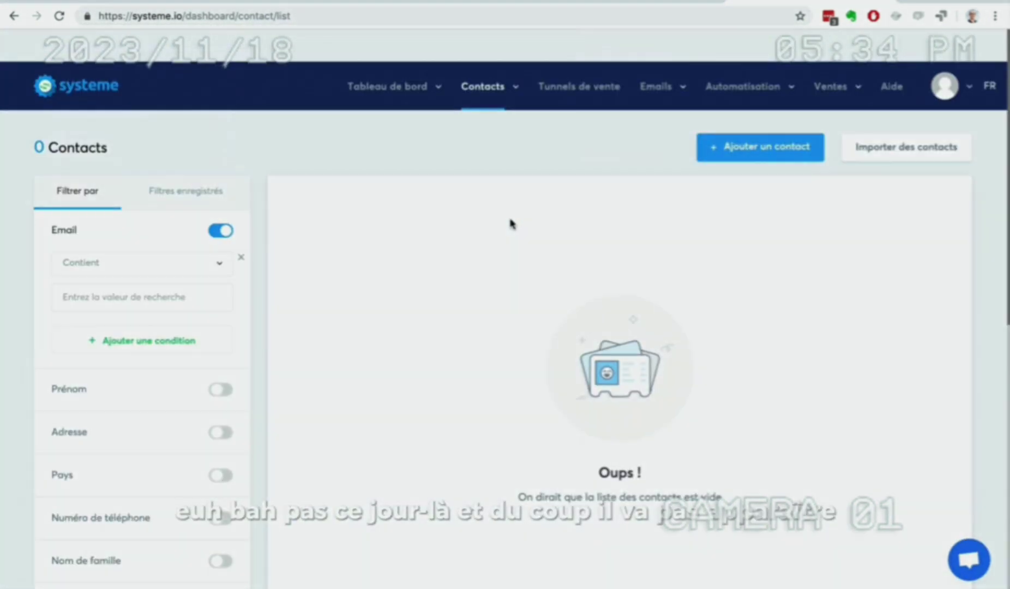
pyautogui.scroll(-1, 511, 223)
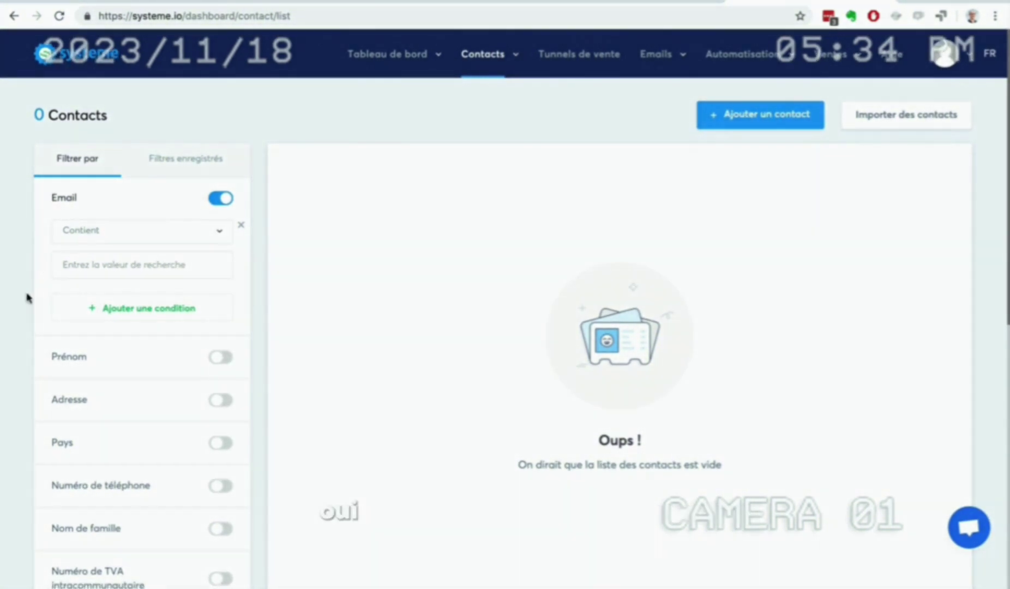
pyautogui.scroll(-8, 27, 296)
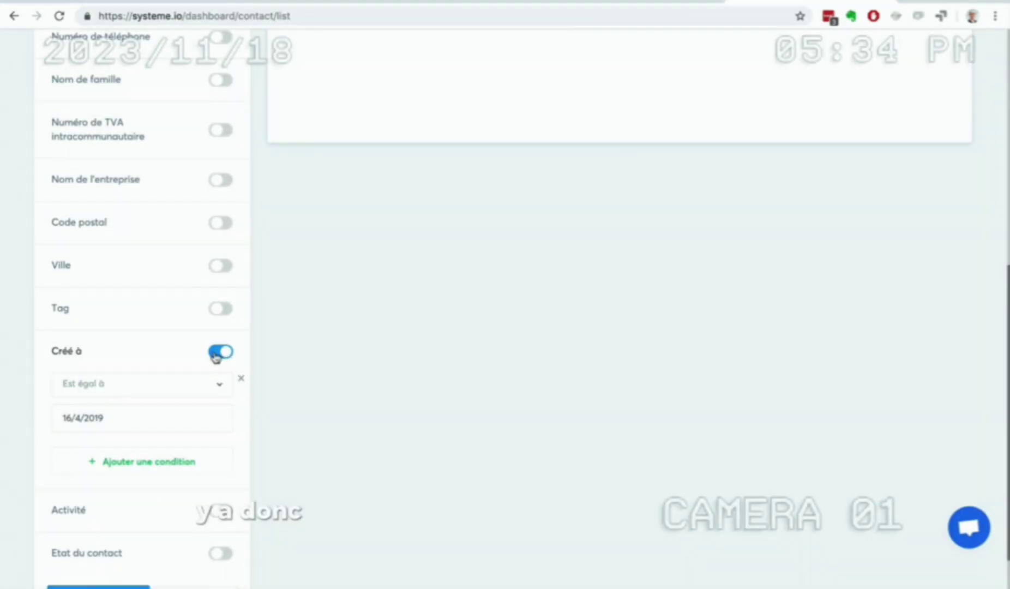
# - Disable the Créé à and Email filters on the contacts list
pyautogui.click(219, 353)
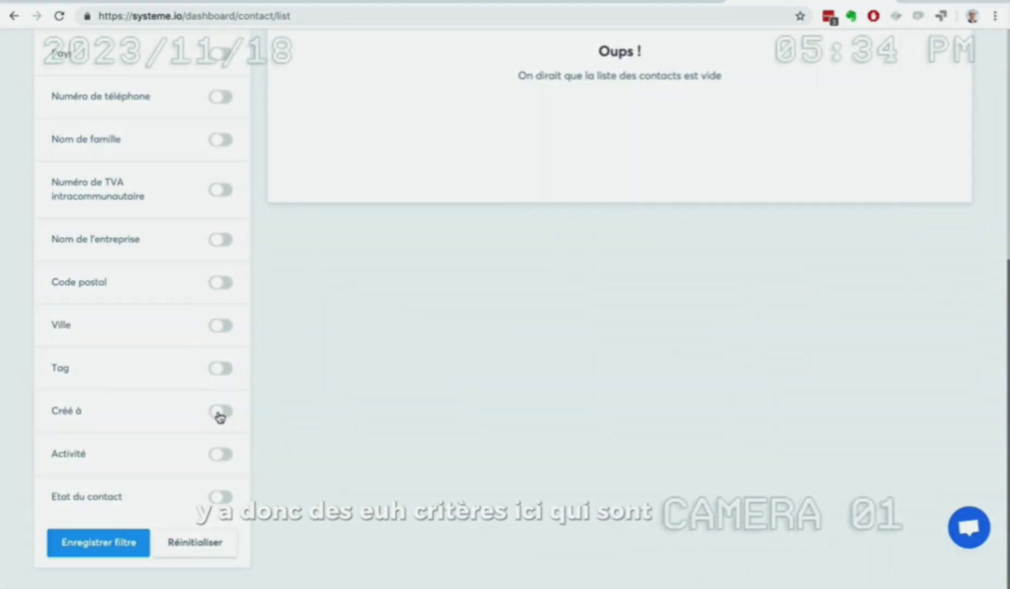
pyautogui.scroll(5, 175, 379)
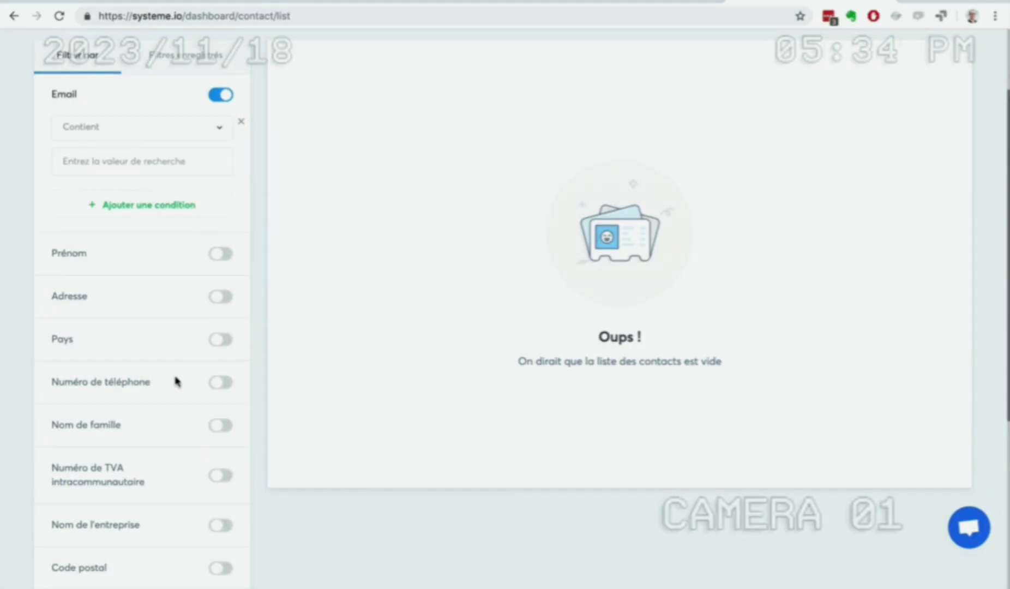
pyautogui.click(221, 93)
pyautogui.scroll(2, 242, 153)
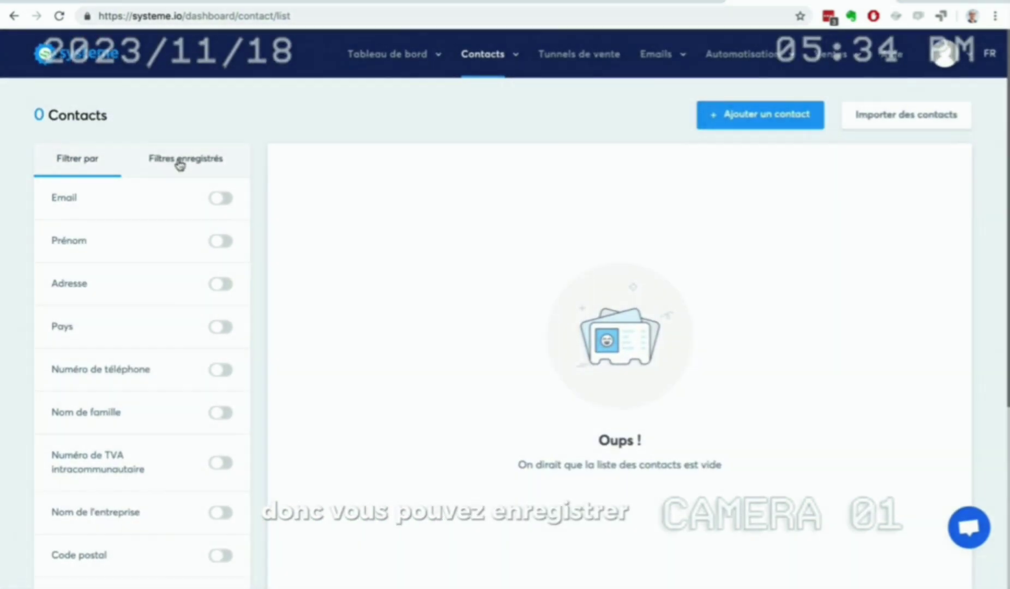
# - View the saved contact filters and return to the list of filter criteria
pyautogui.click(171, 163)
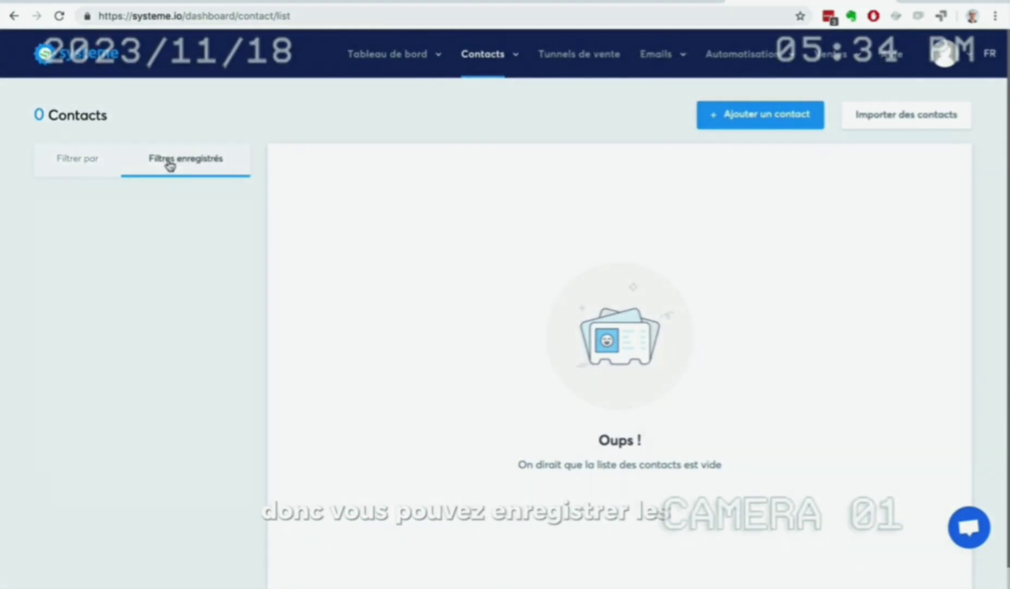
pyautogui.click(89, 170)
pyautogui.moveTo(463, 61)
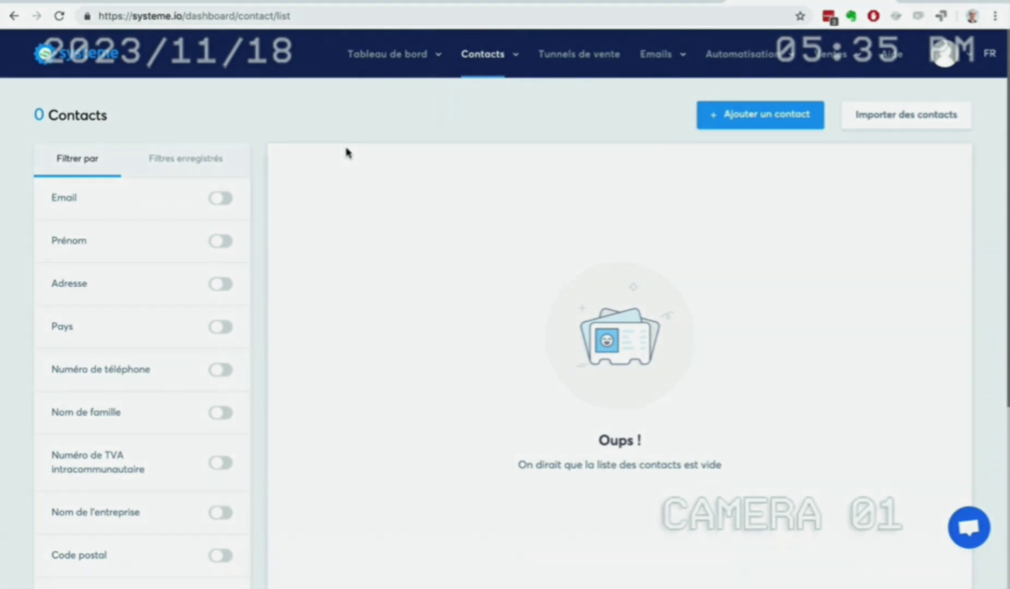
# - View the dashboard and open the list of sales funnels
pyautogui.click(388, 53)
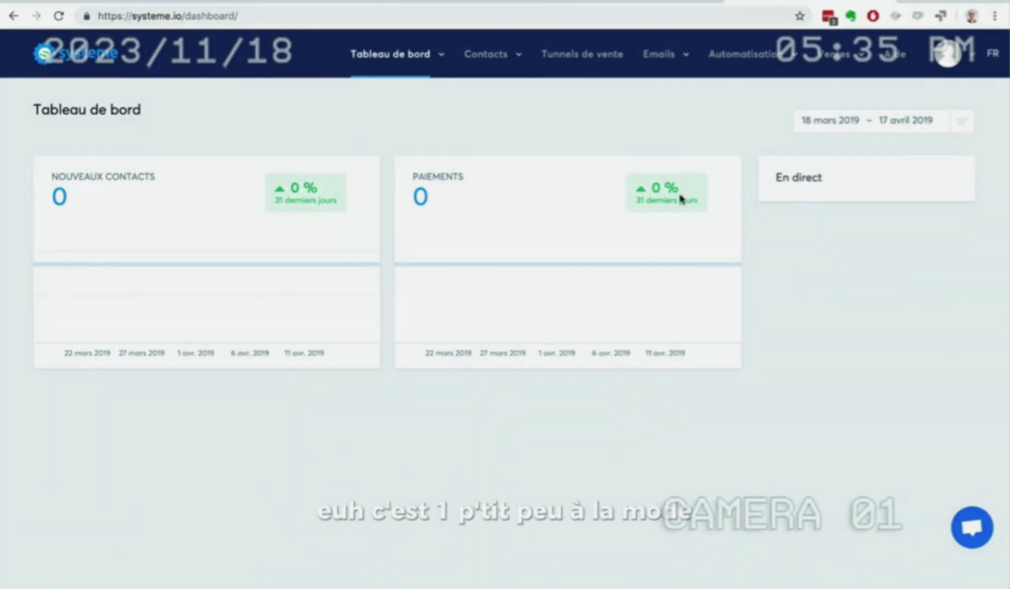
pyautogui.click(564, 54)
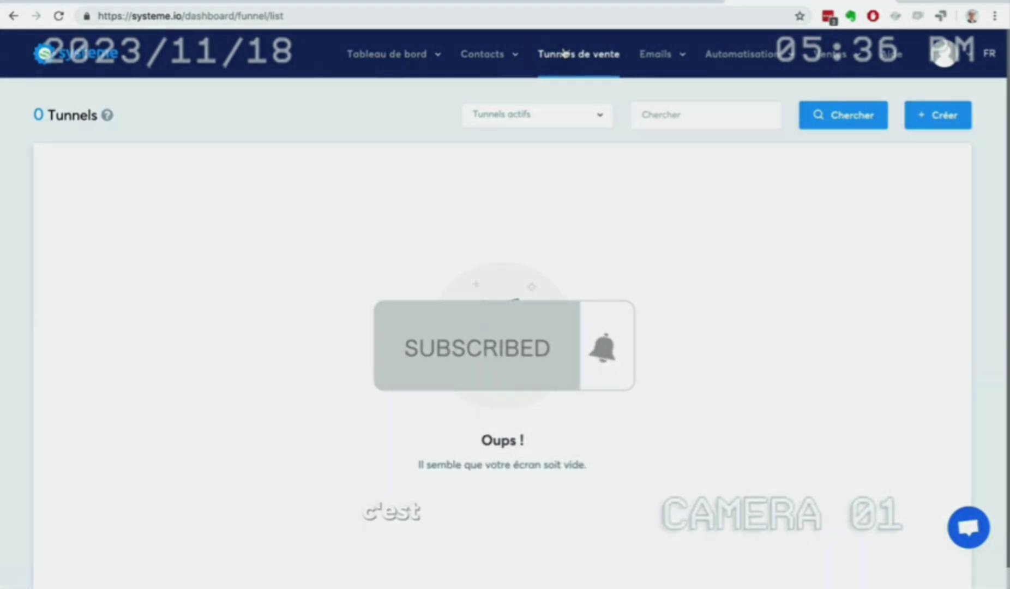
pyautogui.moveTo(463, 100)
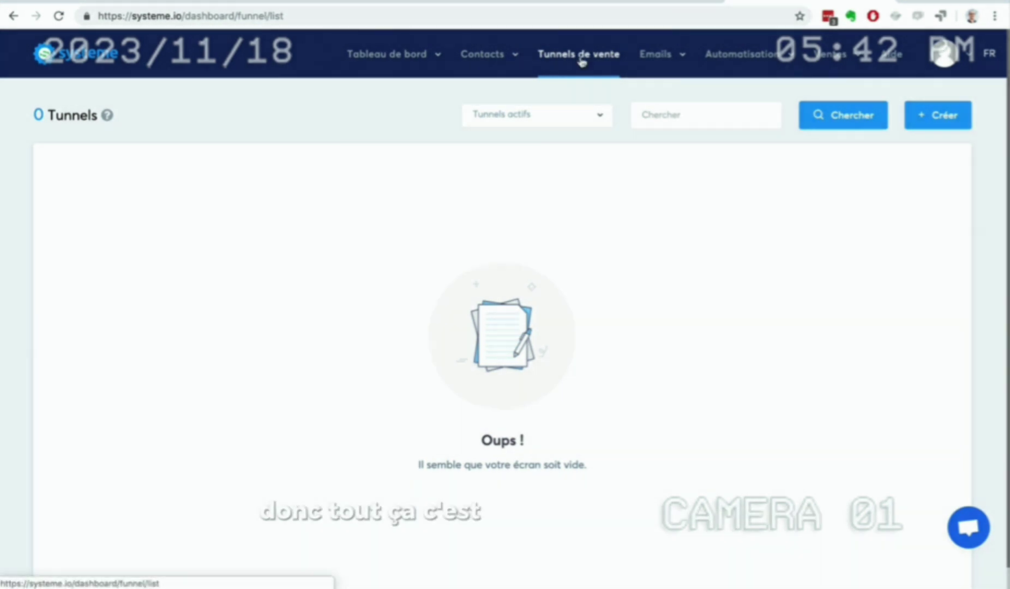
# - Create a sales funnel named "Génération d'audience" using the "Construisez votre audience" type, with Euro as the currency
pyautogui.click(949, 115)
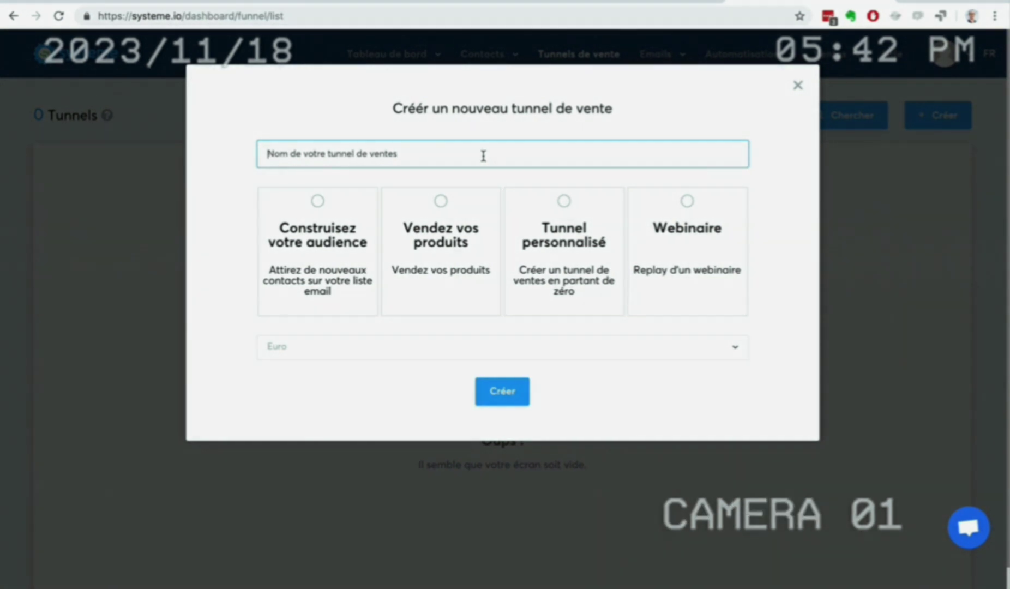
pyautogui.write("Génération d'audience")
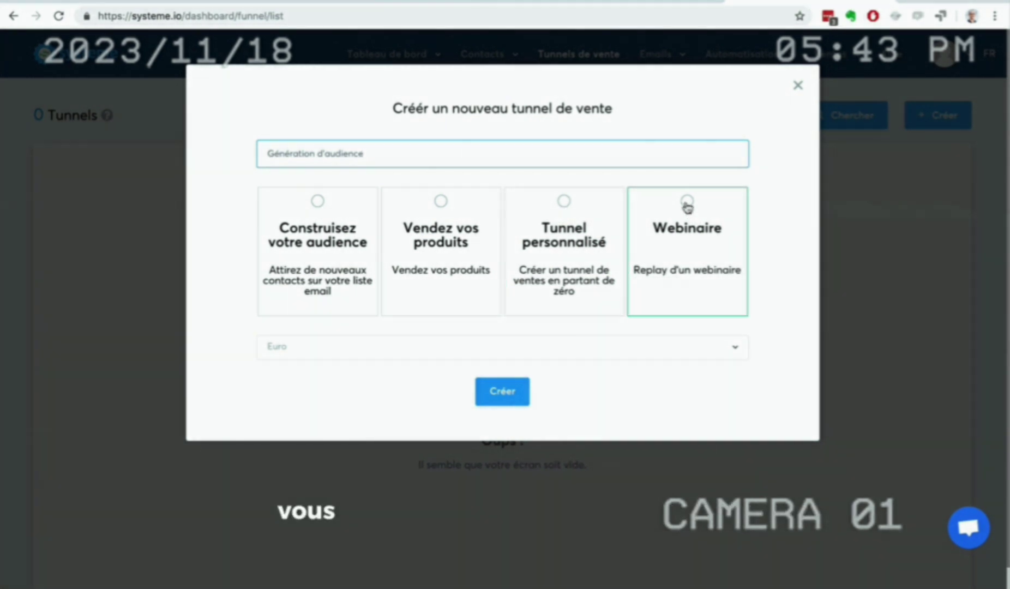
pyautogui.click(687, 203)
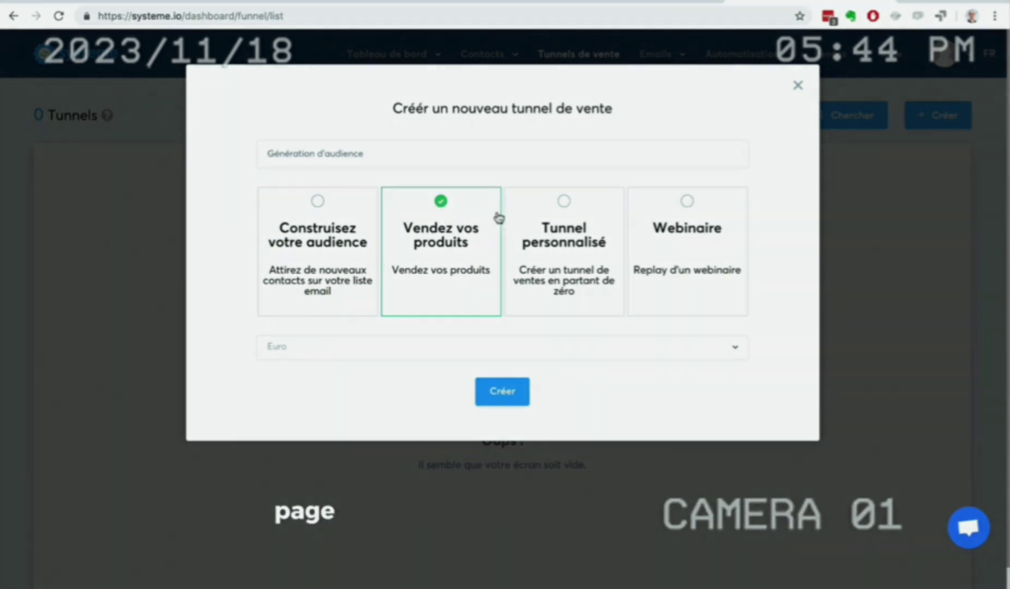
pyautogui.click(318, 201)
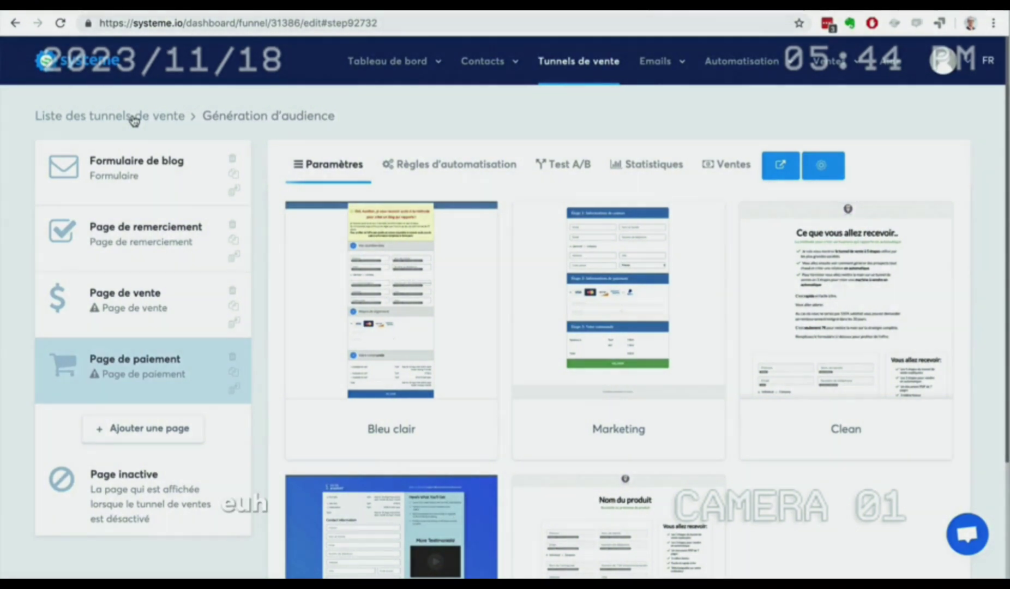
# - Return to the funnel list and create a funnel named "Tunnel de ventes" of the "Vendez vos produits" type in Euro
pyautogui.click(134, 118)
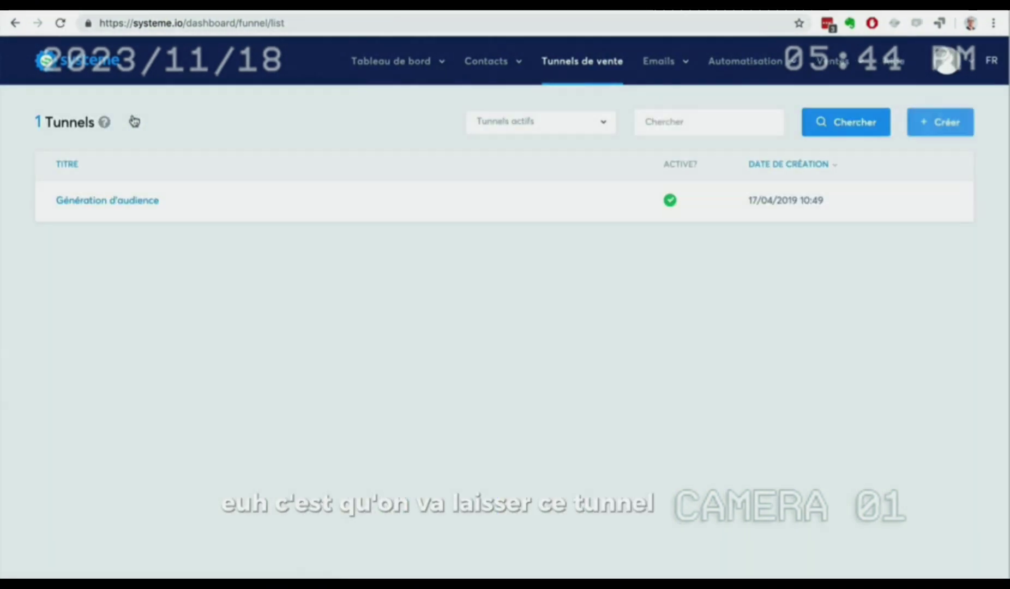
pyautogui.click(941, 126)
pyautogui.click(417, 156)
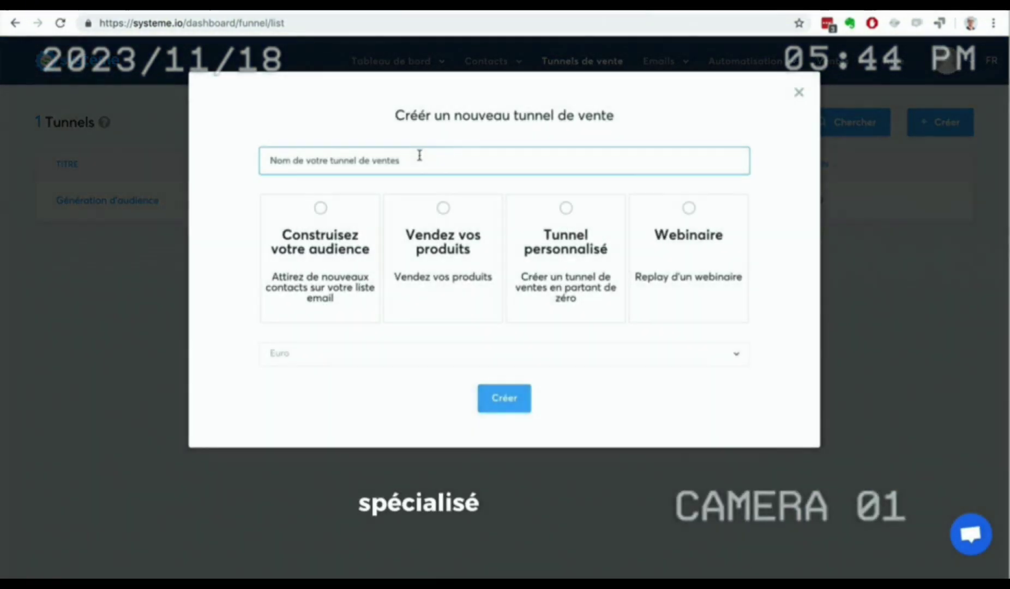
pyautogui.write('Tunnel de ven')
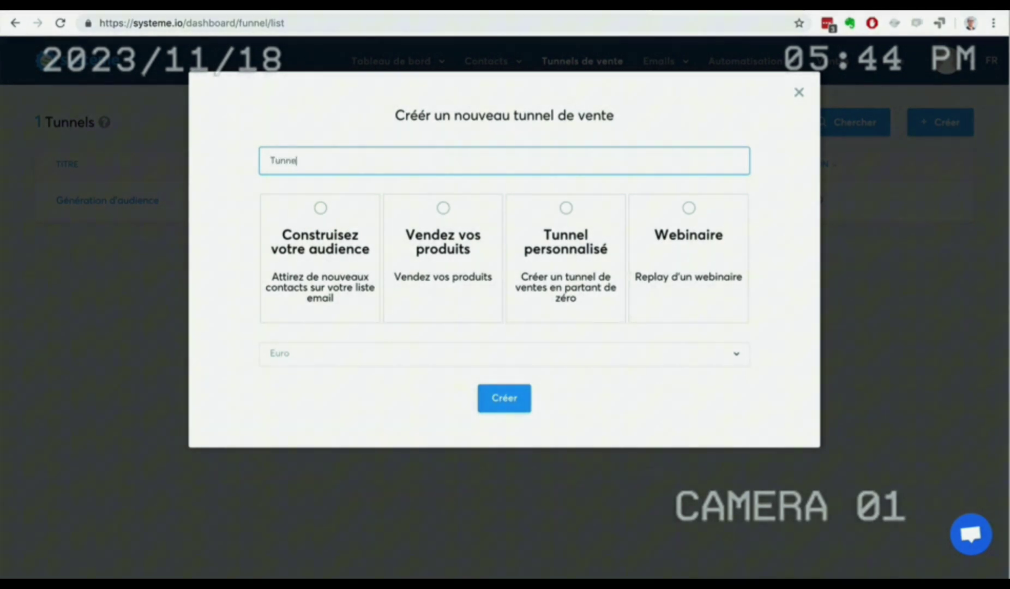
pyautogui.write('tes')
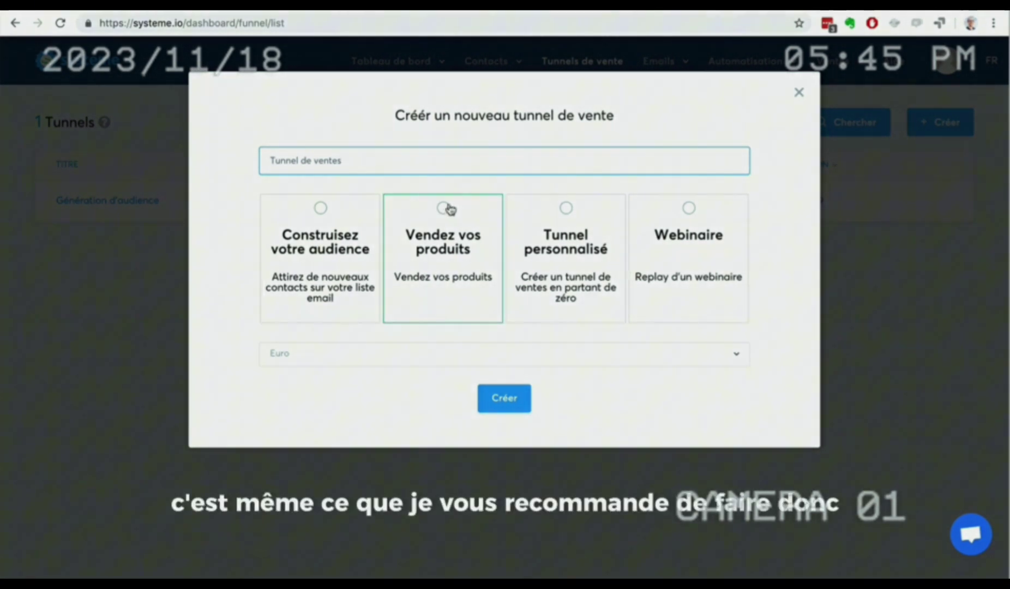
pyautogui.click(446, 210)
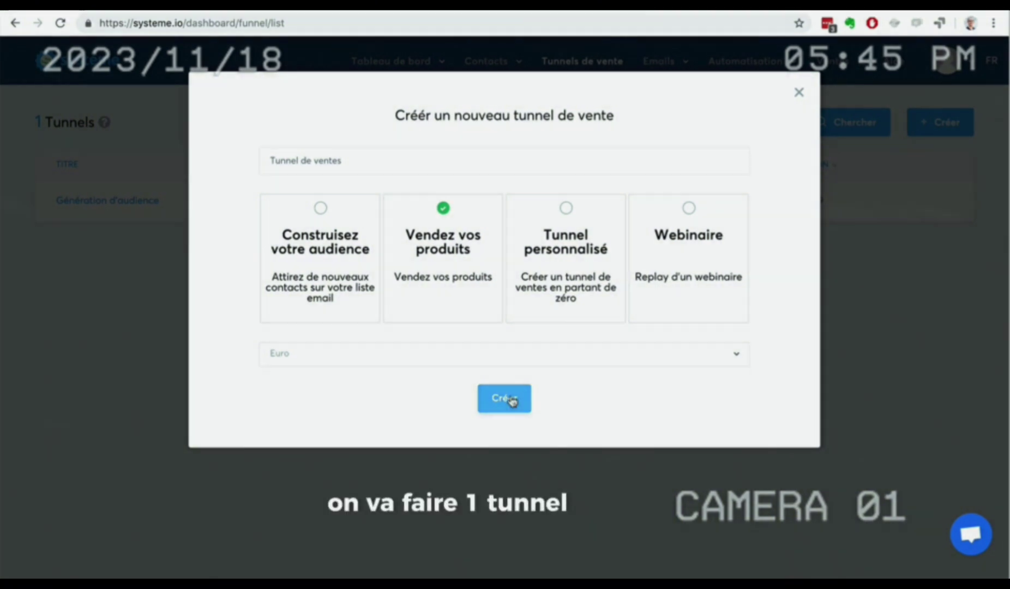
pyautogui.click(512, 398)
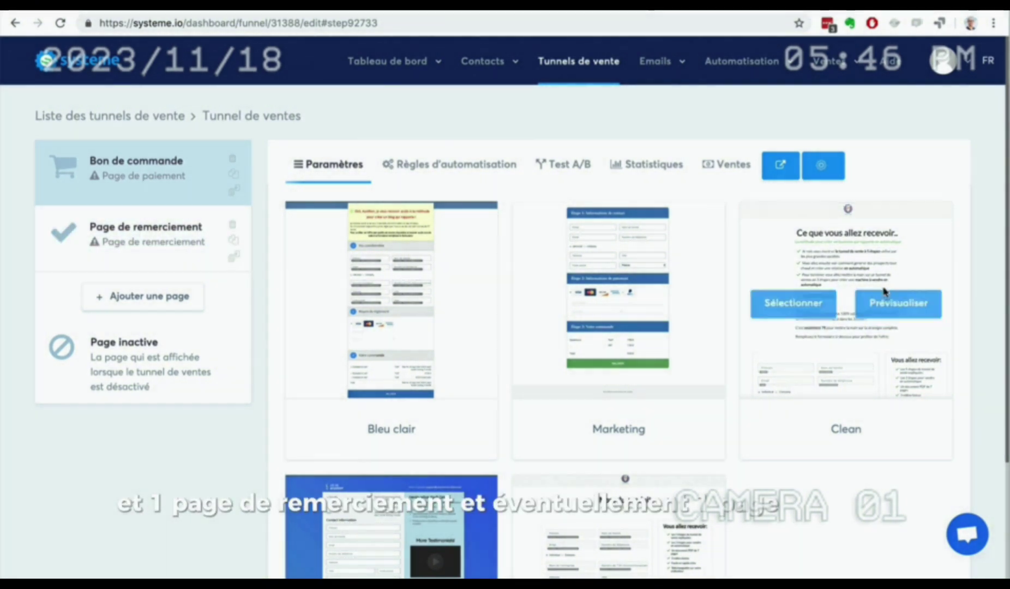
# - Apply the Clean template headed "Nom du produit" to the Bon de commande page and review its Tarif de l'offre section
pyautogui.scroll(-3, 867, 354)
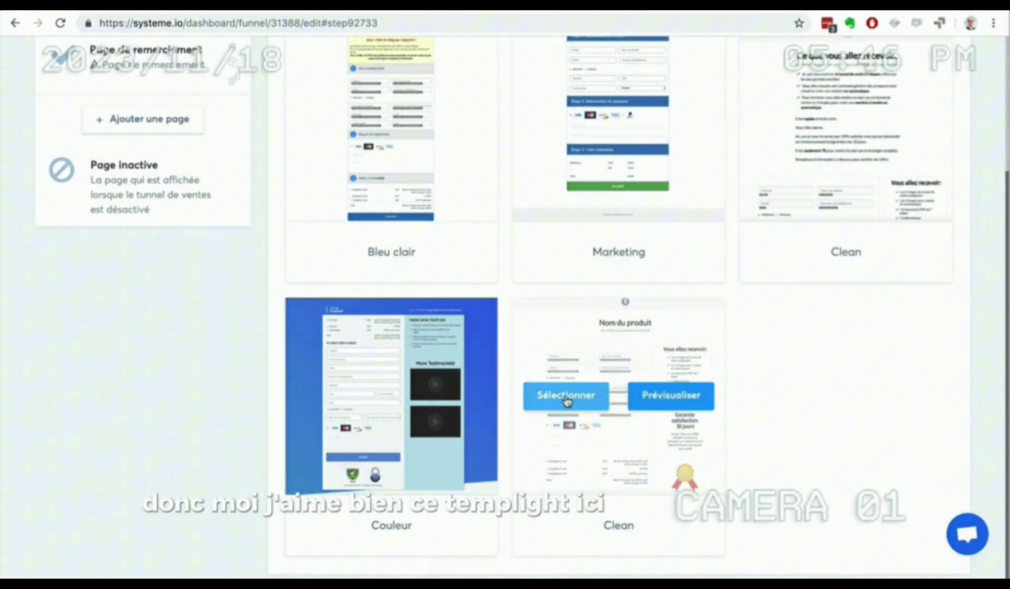
pyautogui.click(567, 401)
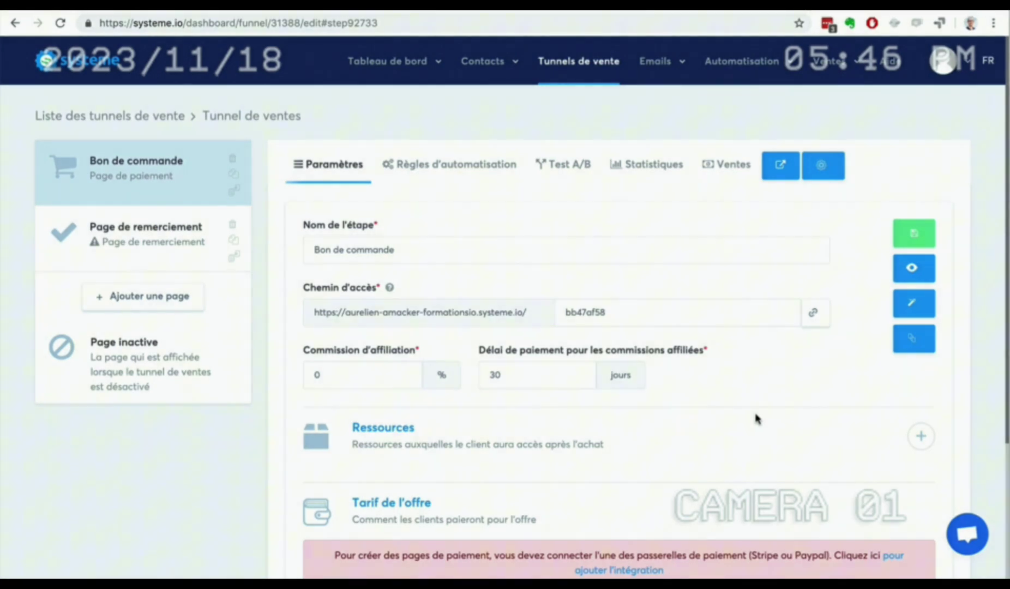
pyautogui.scroll(-4, 755, 418)
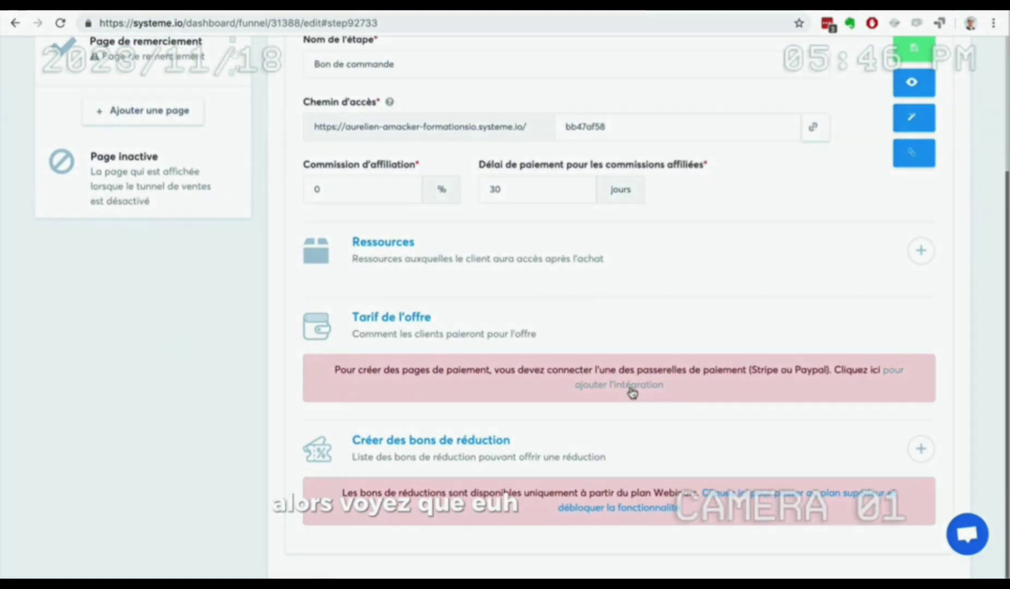
pyautogui.doubleClick(750, 370)
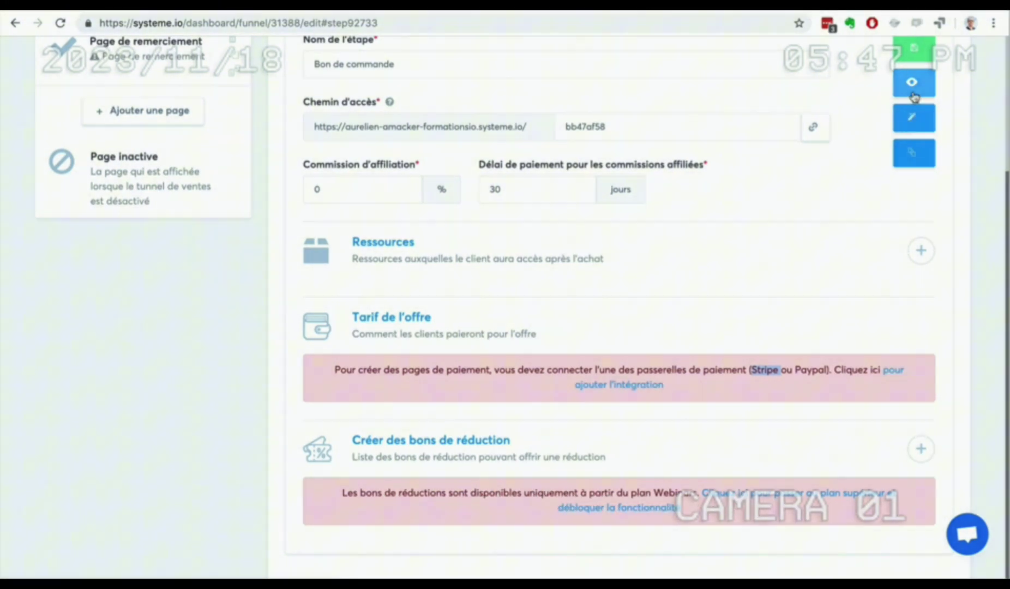
# - Open the Bon de commande page in the page editor, review its form and payment sections, and return to the funnel
pyautogui.click(913, 118)
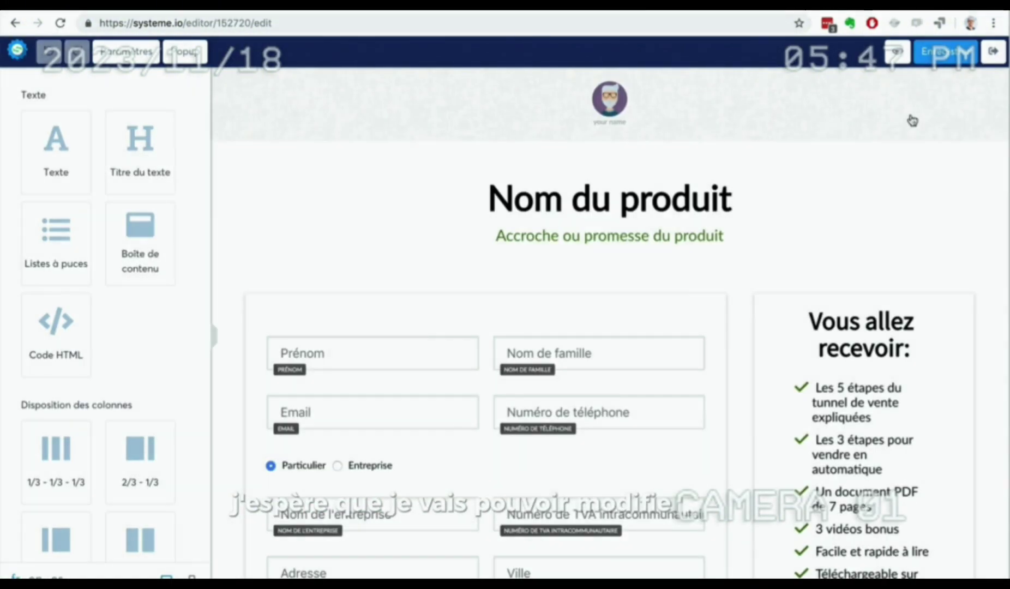
pyautogui.scroll(-5, 962, 292)
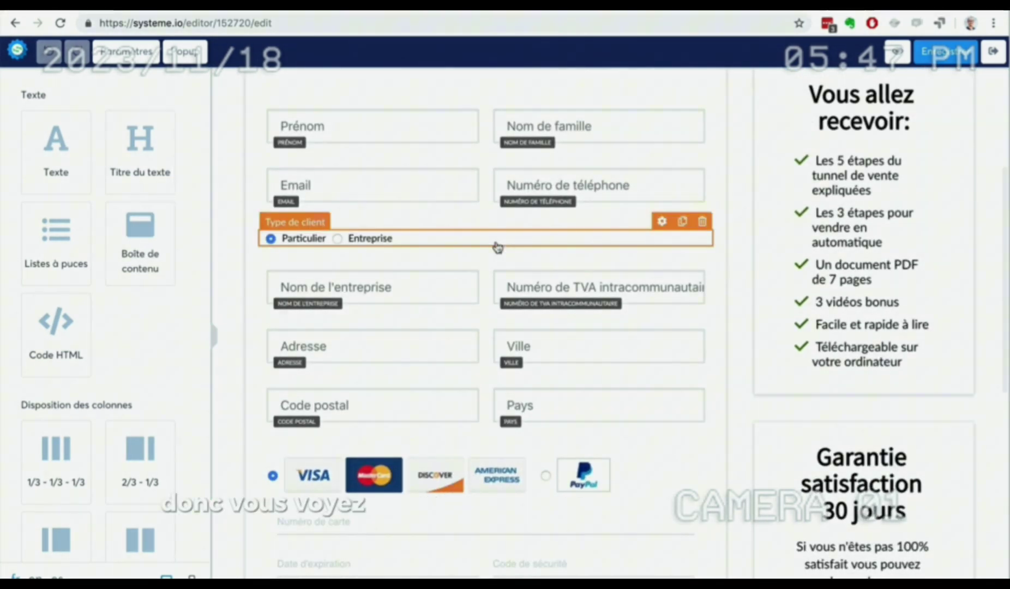
pyautogui.scroll(-5, 496, 245)
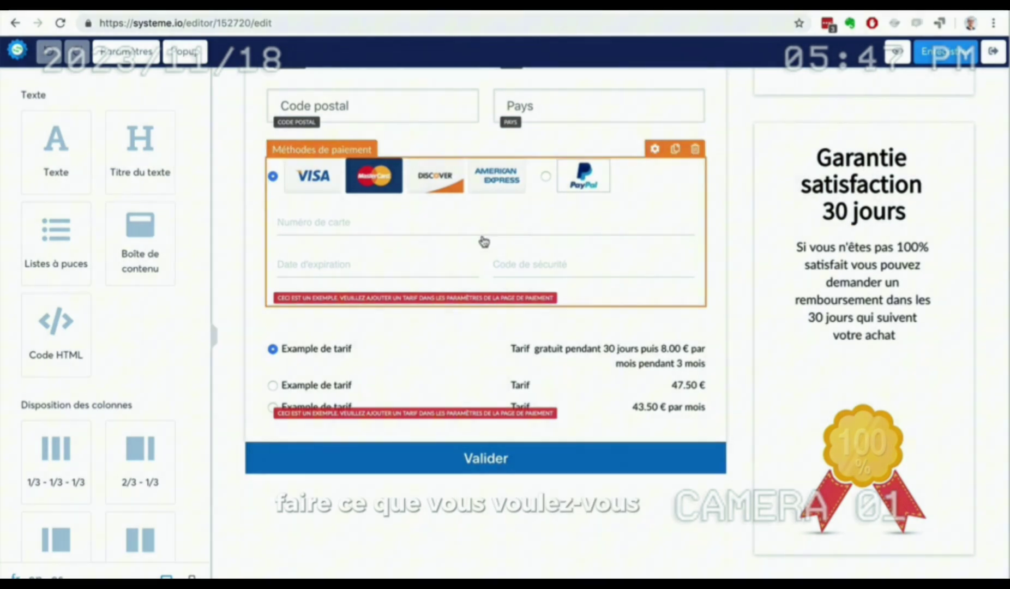
pyautogui.scroll(5, 654, 363)
pyautogui.scroll(5, 655, 365)
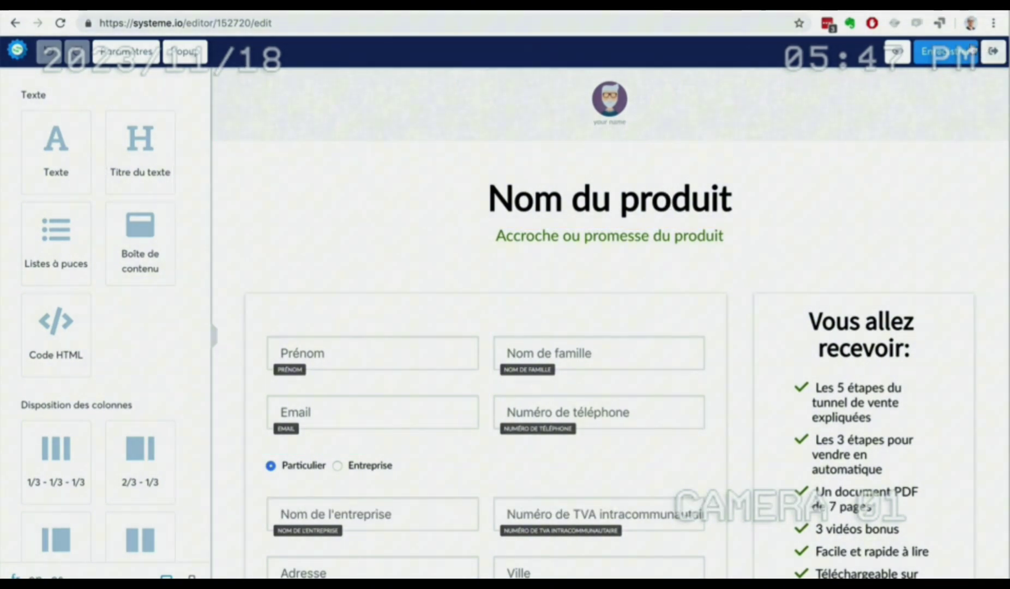
pyautogui.click(991, 53)
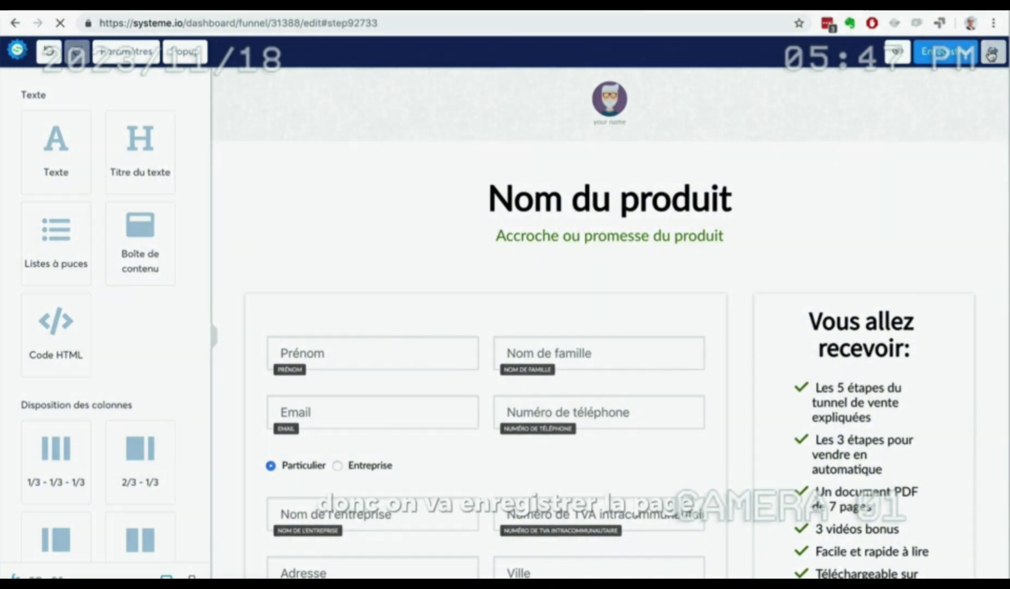
# - Add a step named "Page de vente" of type Page de vente and move it to the start of the funnel
pyautogui.click(126, 294)
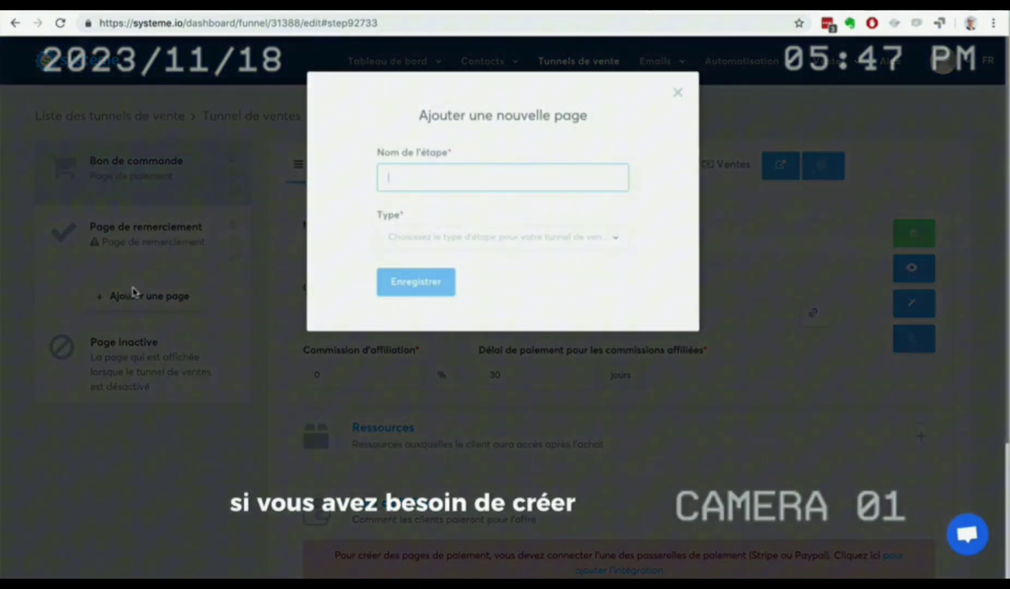
pyautogui.write('Page de vente')
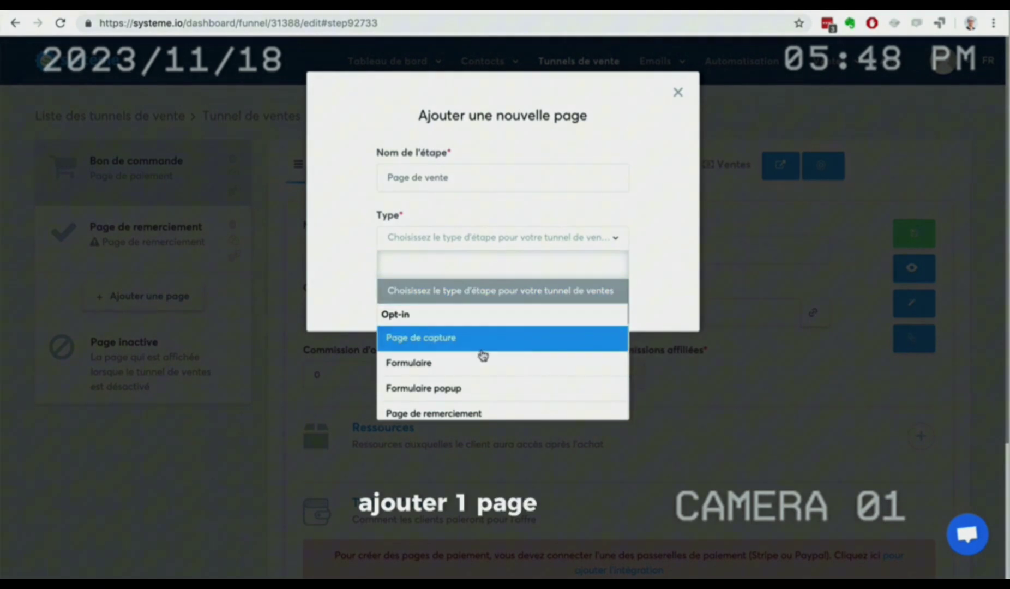
pyautogui.scroll(-3, 480, 362)
pyautogui.click(485, 343)
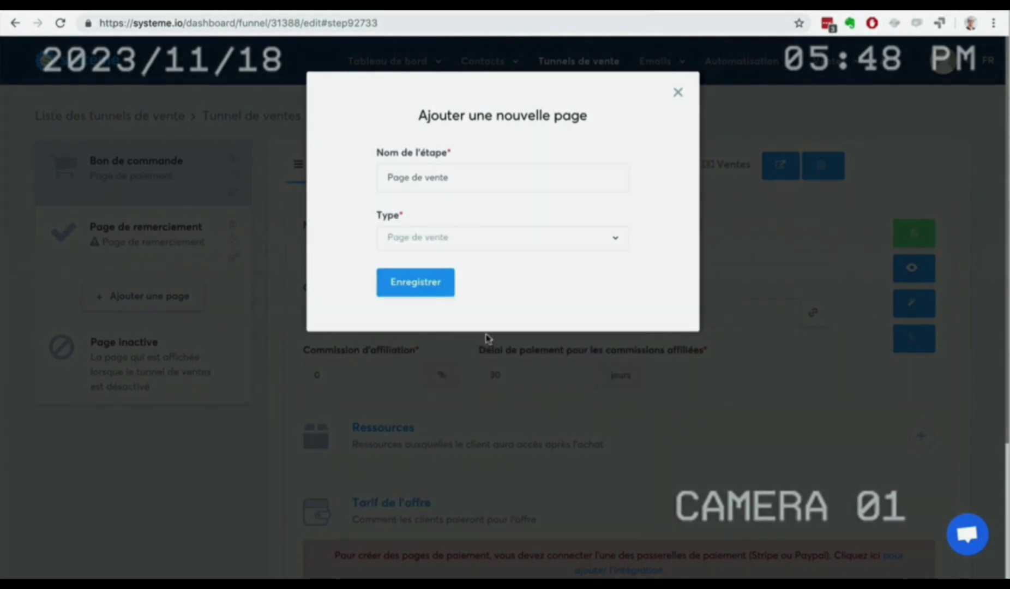
pyautogui.click(414, 282)
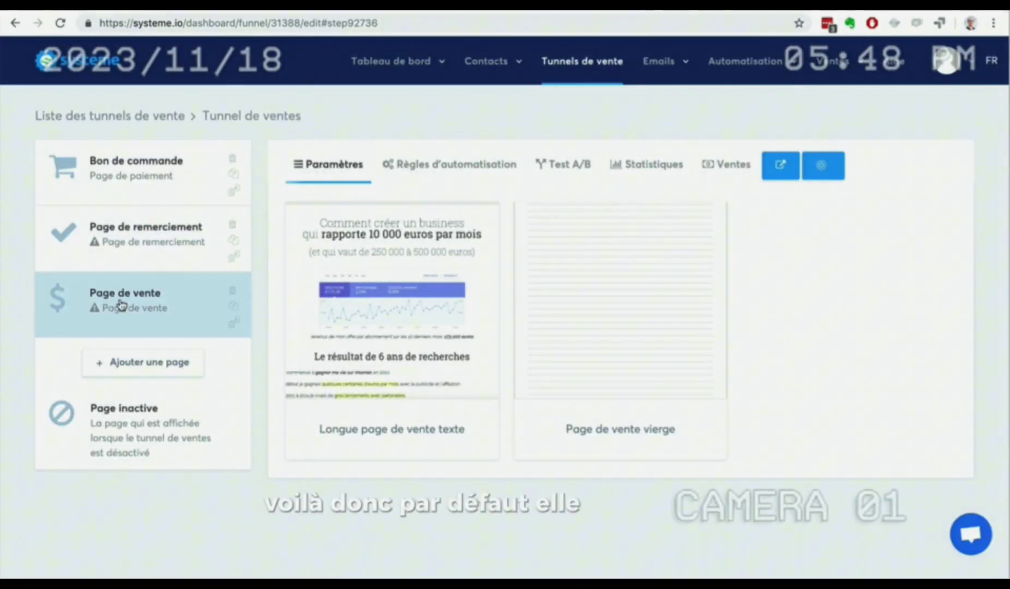
pyautogui.moveTo(120, 305); pyautogui.dragTo(117, 163)
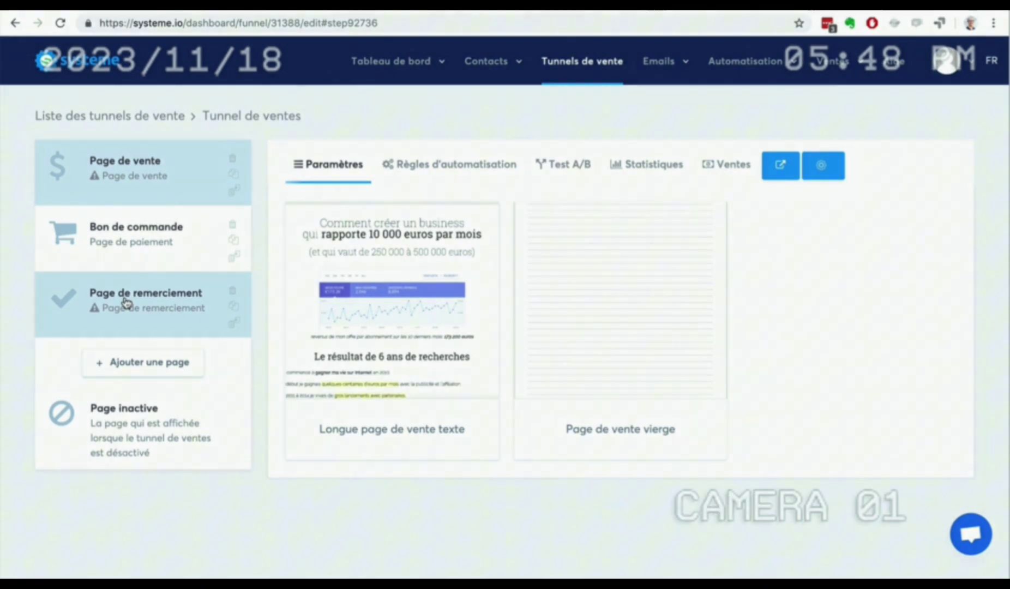
# - Add a step named "Upsell 1" of type Upsell and place it between Bon de commande and Page de remerciement
pyautogui.click(111, 251)
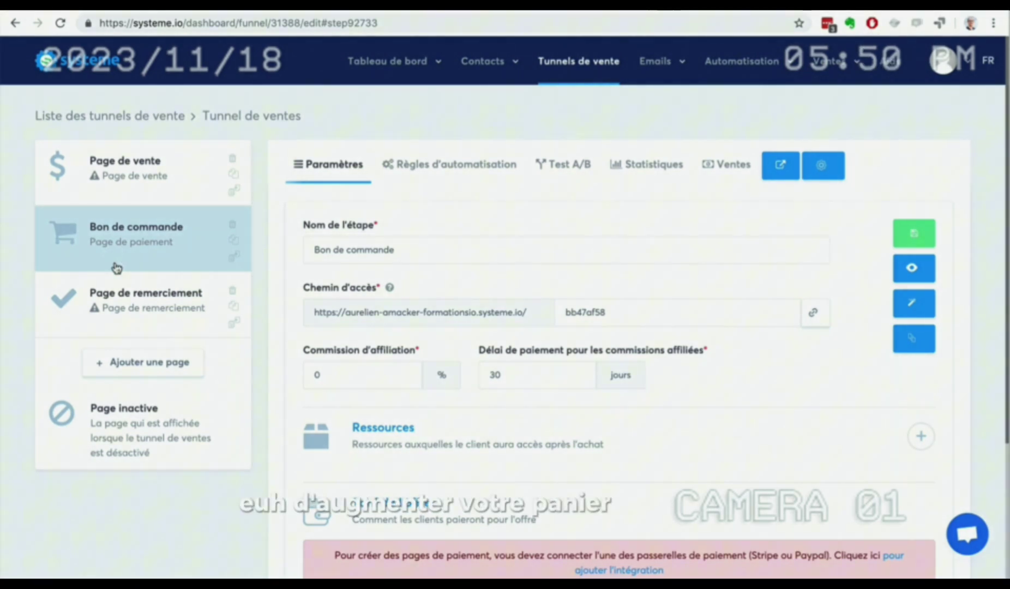
pyautogui.click(147, 364)
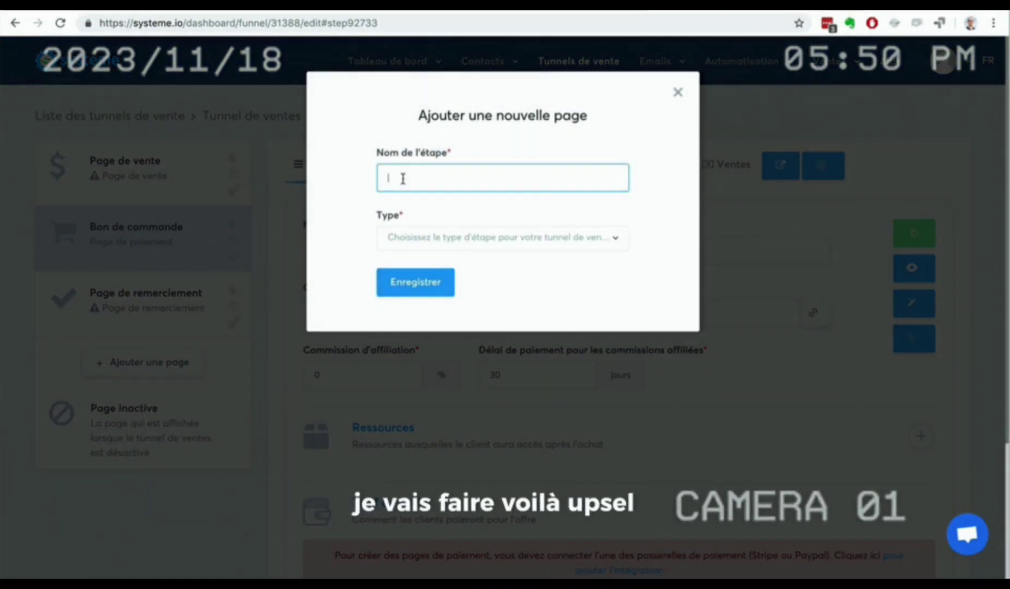
pyautogui.write('Upsell 1')
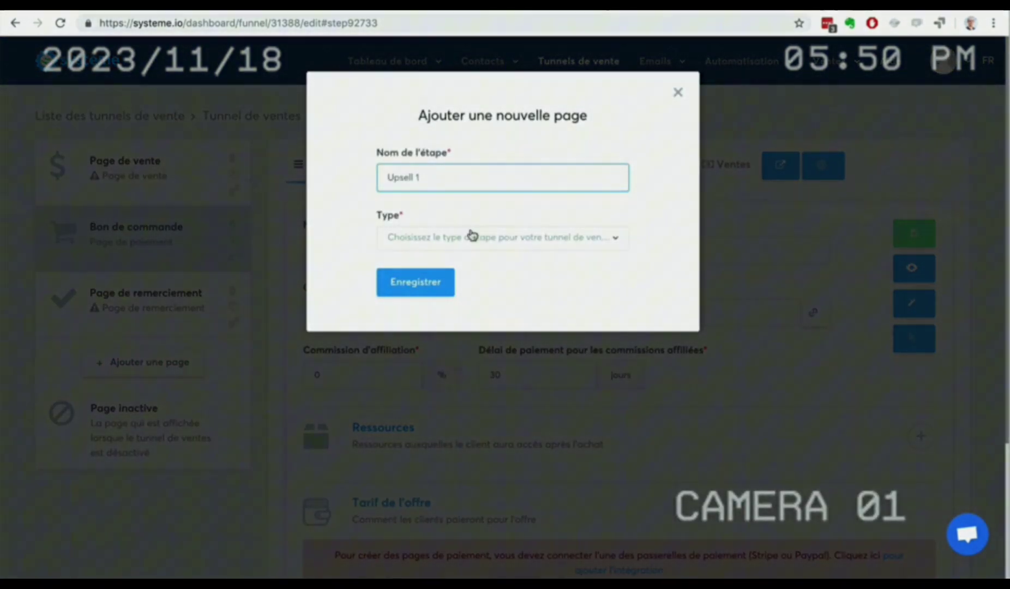
pyautogui.click(473, 235)
pyautogui.scroll(-3, 498, 348)
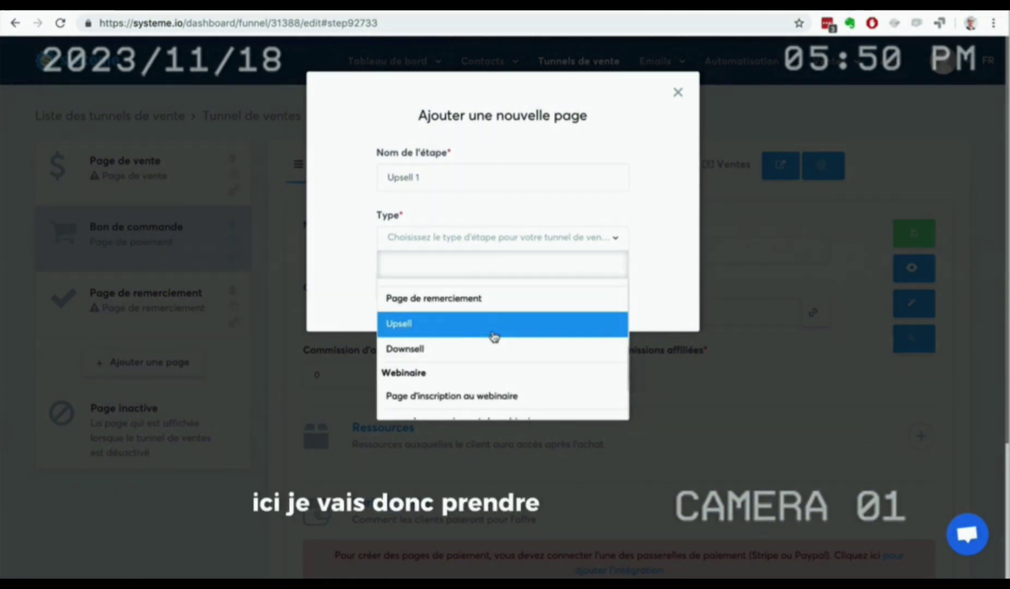
pyautogui.click(494, 332)
pyautogui.click(415, 285)
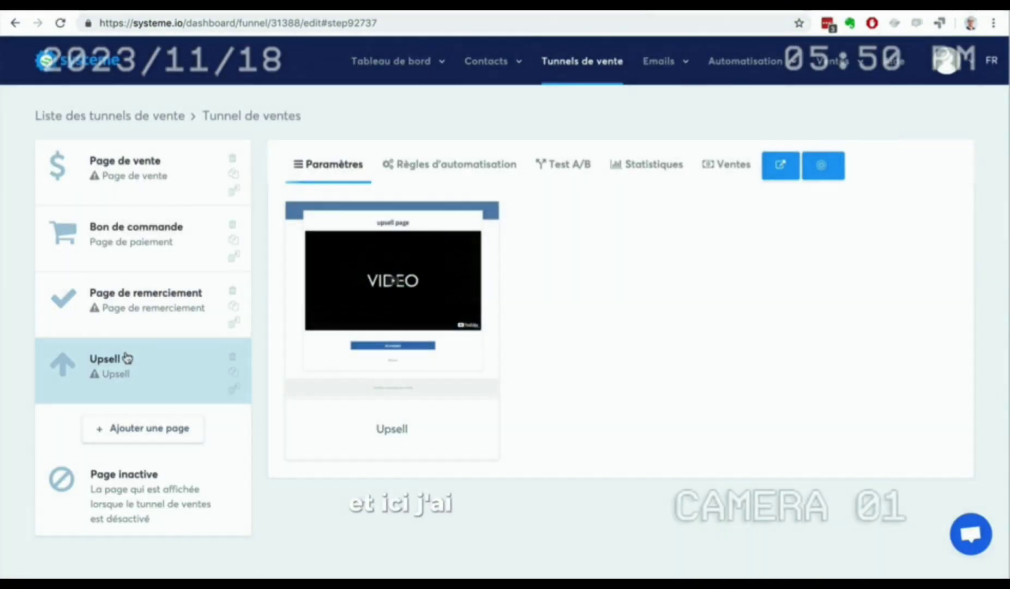
pyautogui.moveTo(129, 360); pyautogui.dragTo(123, 288)
# - Apply the Upsell template to the Upsell 1 page
pyautogui.click(110, 234)
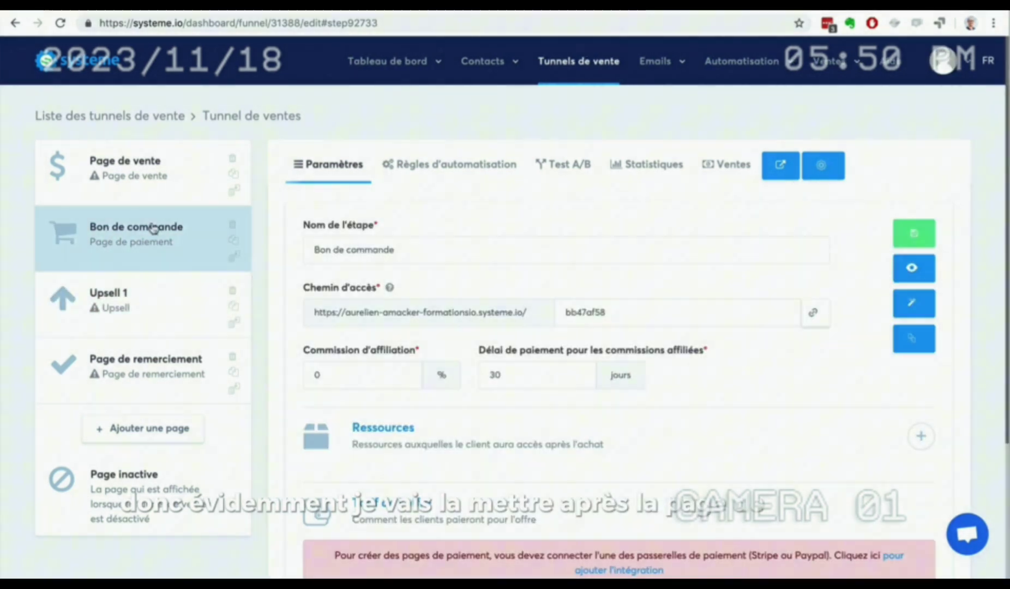
pyautogui.click(165, 312)
pyautogui.moveTo(338, 309)
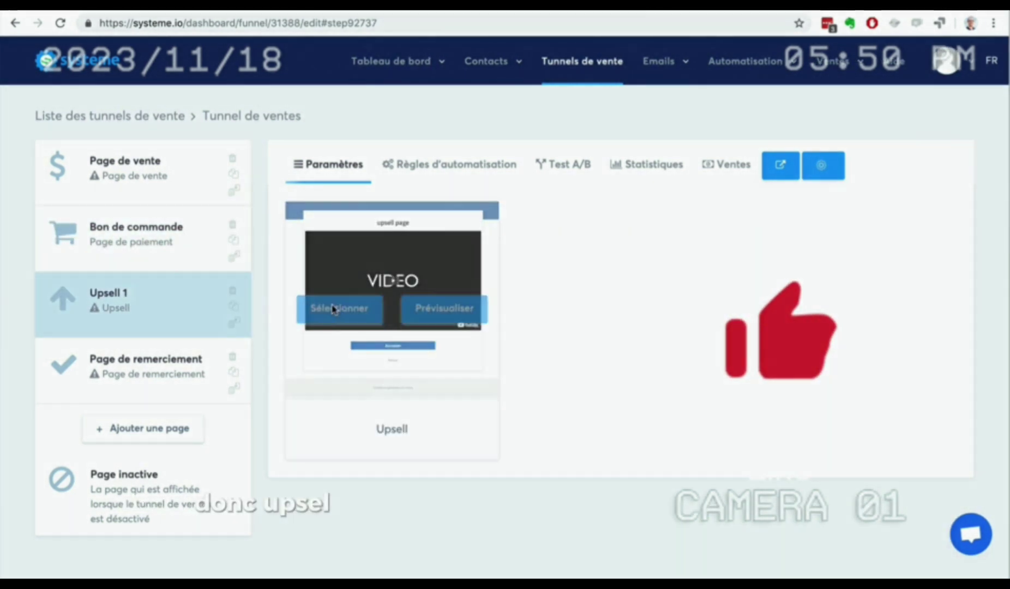
pyautogui.click(340, 309)
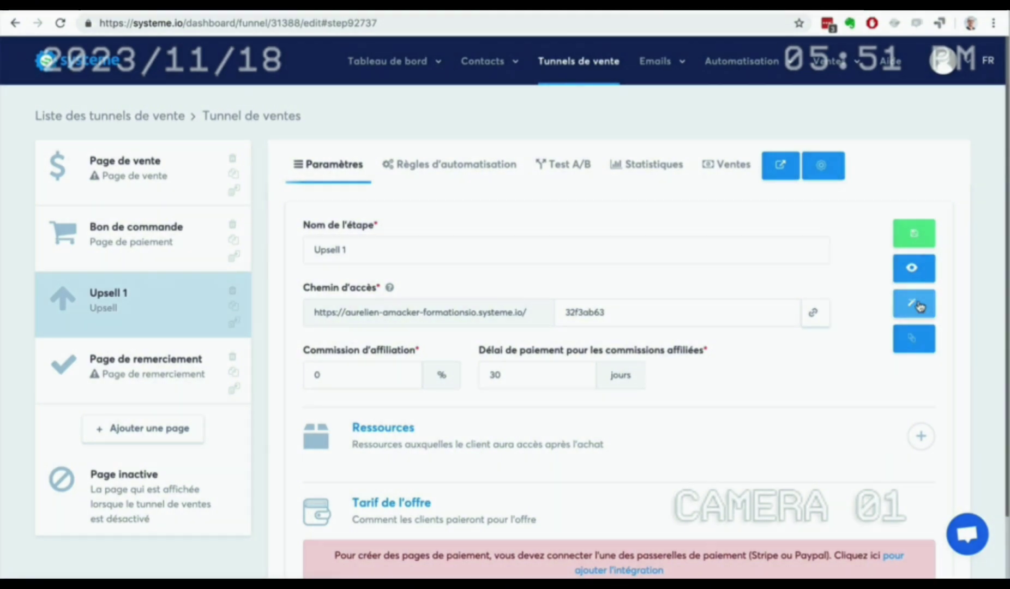
# - Save the Upsell 1 step, open its page in the editor, and move the Accepter button to the first column and Refuser to the third column beside it
pyautogui.click(913, 234)
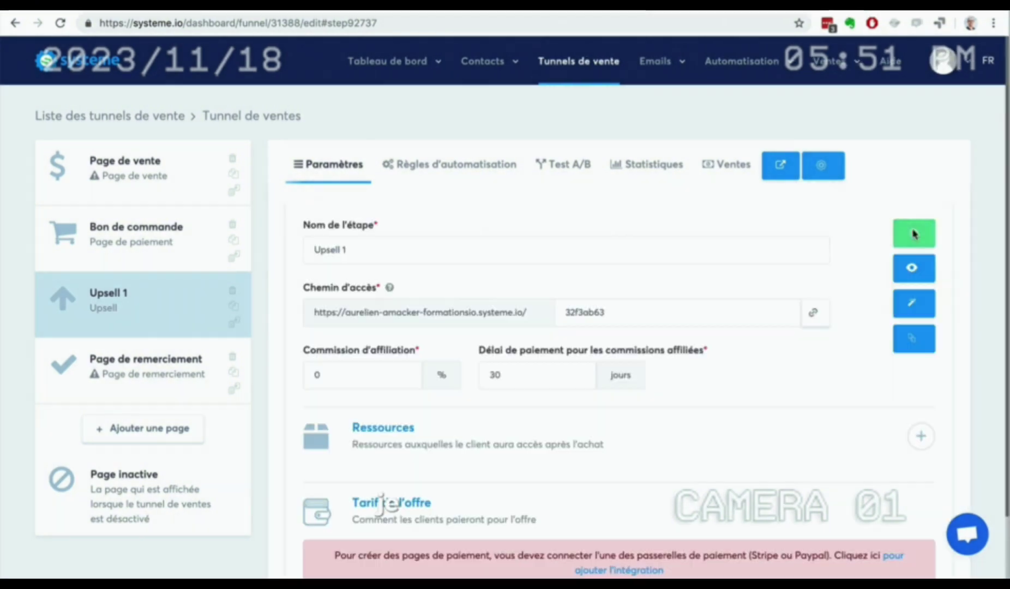
pyautogui.click(911, 306)
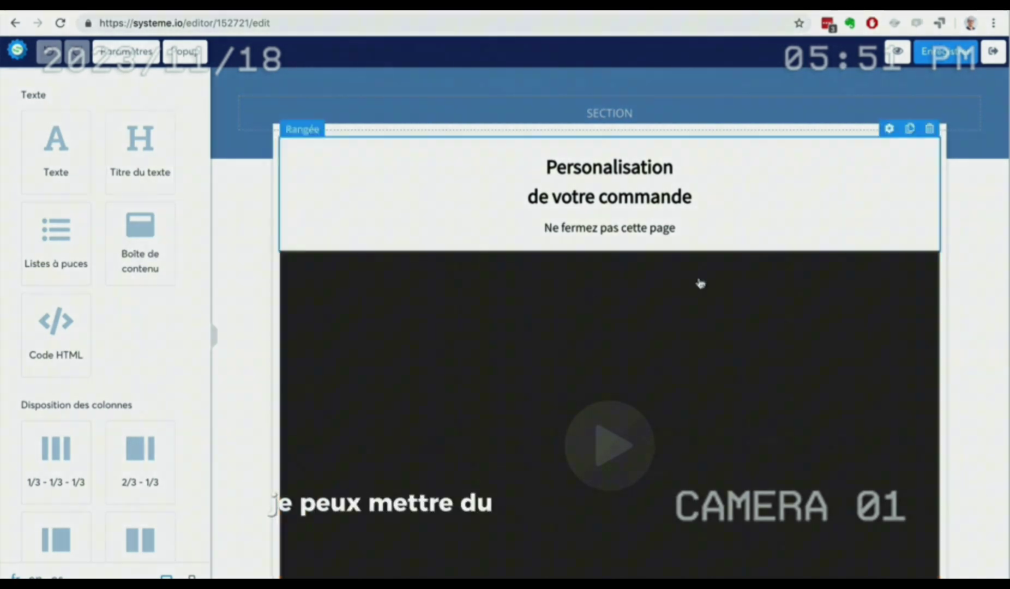
pyautogui.scroll(-3, 256, 288)
pyautogui.scroll(-2, 256, 288)
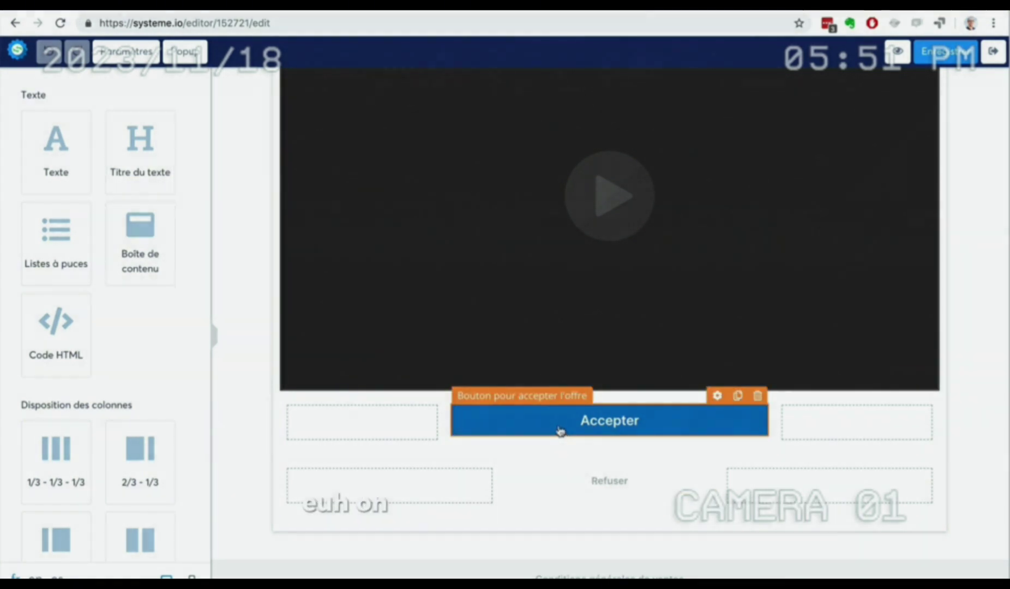
pyautogui.moveTo(560, 430); pyautogui.dragTo(386, 431)
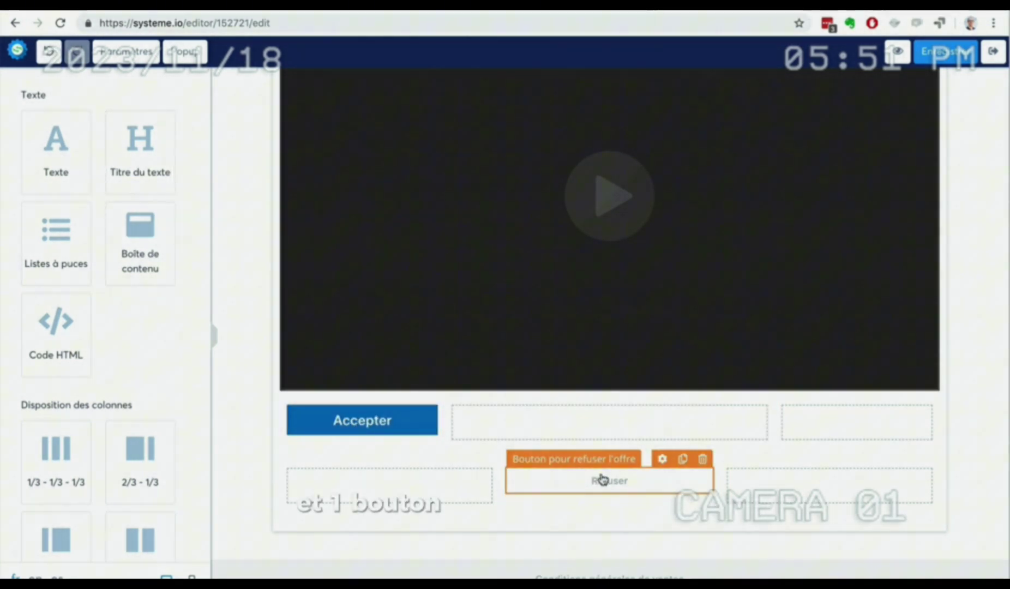
pyautogui.moveTo(600, 478); pyautogui.dragTo(798, 423)
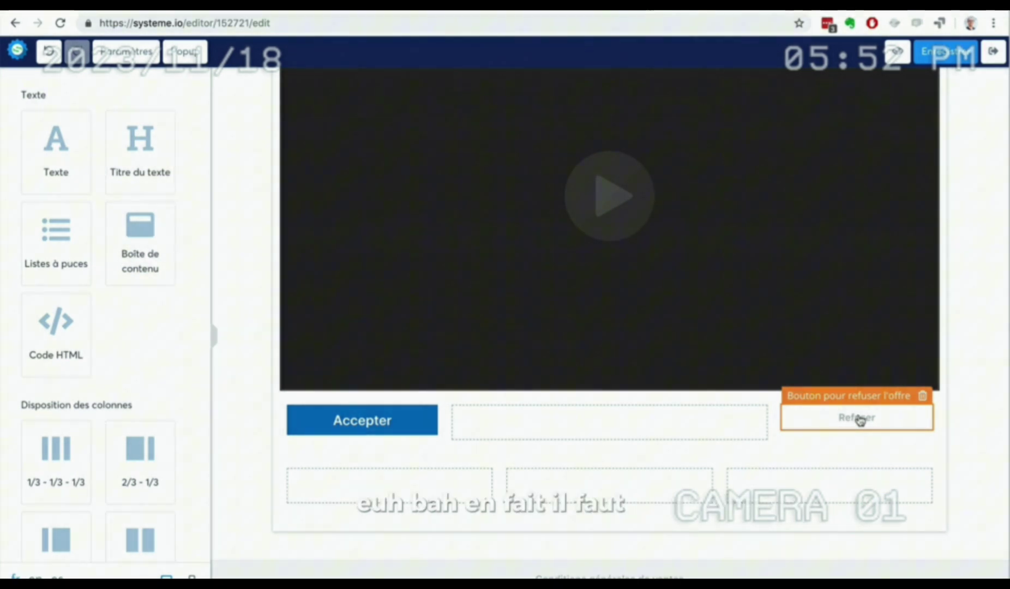
pyautogui.scroll(-3, 109, 416)
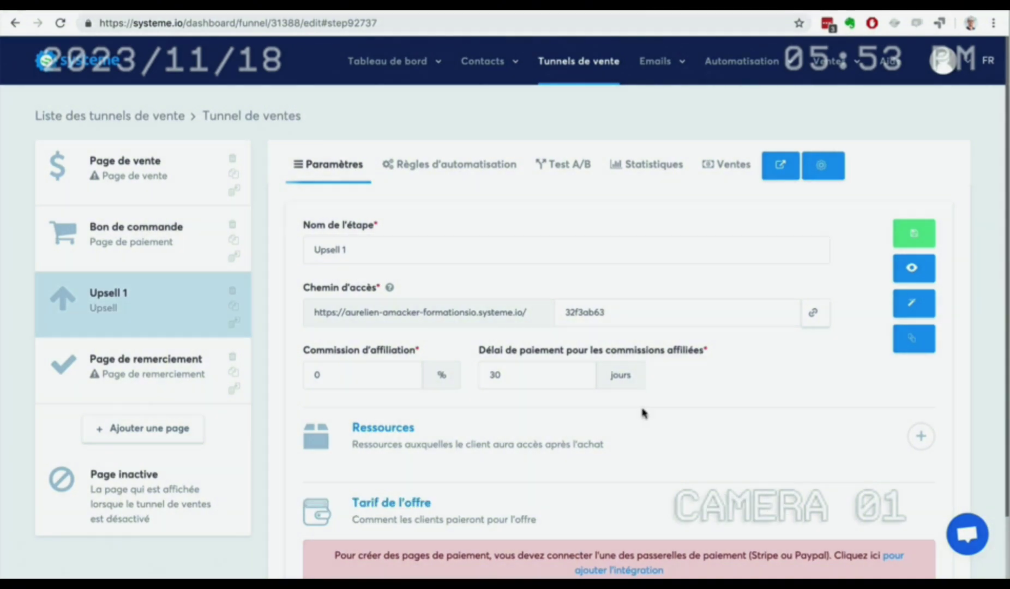
# - Add a resource of type Formation to the Bon de commande step and check which courses can be chosen
pyautogui.click(141, 246)
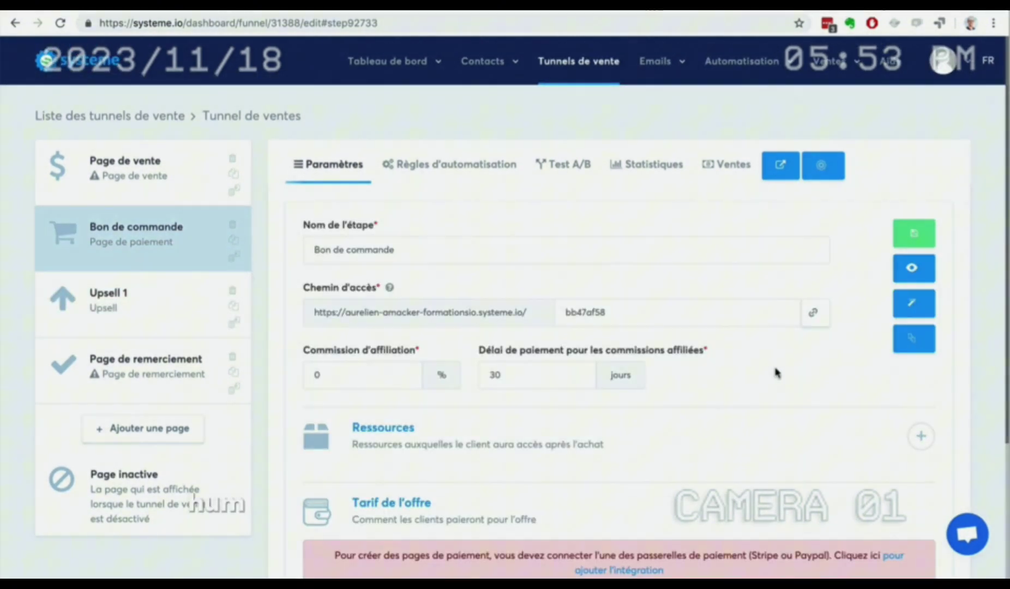
pyautogui.scroll(-4, 783, 368)
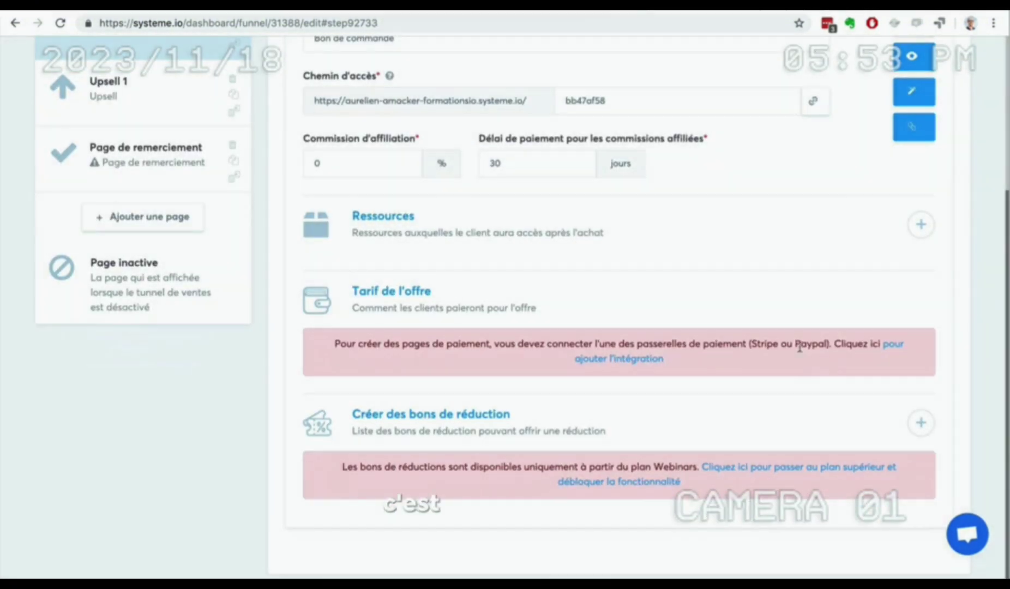
pyautogui.click(920, 226)
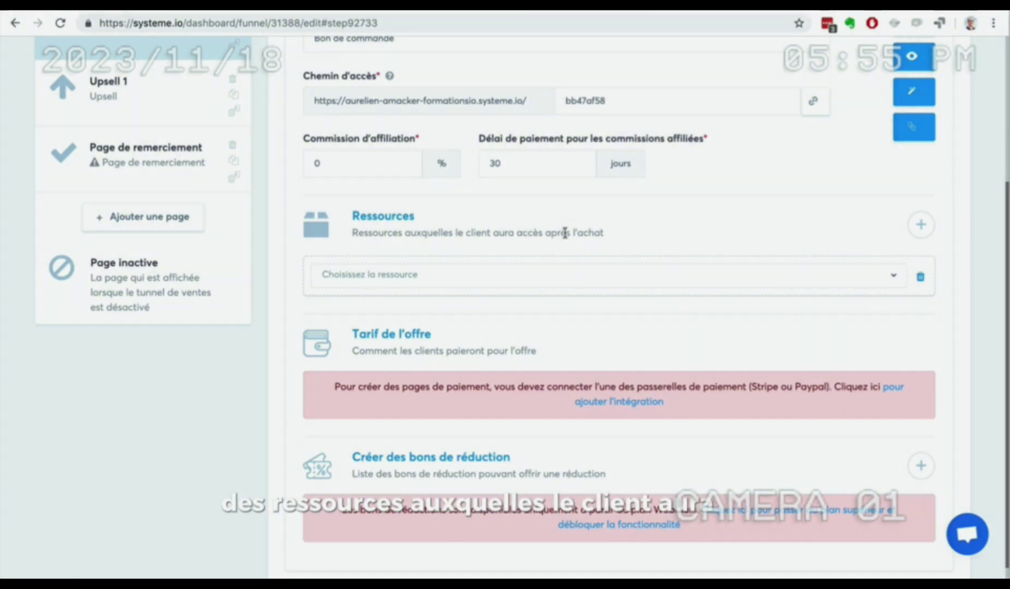
pyautogui.click(607, 280)
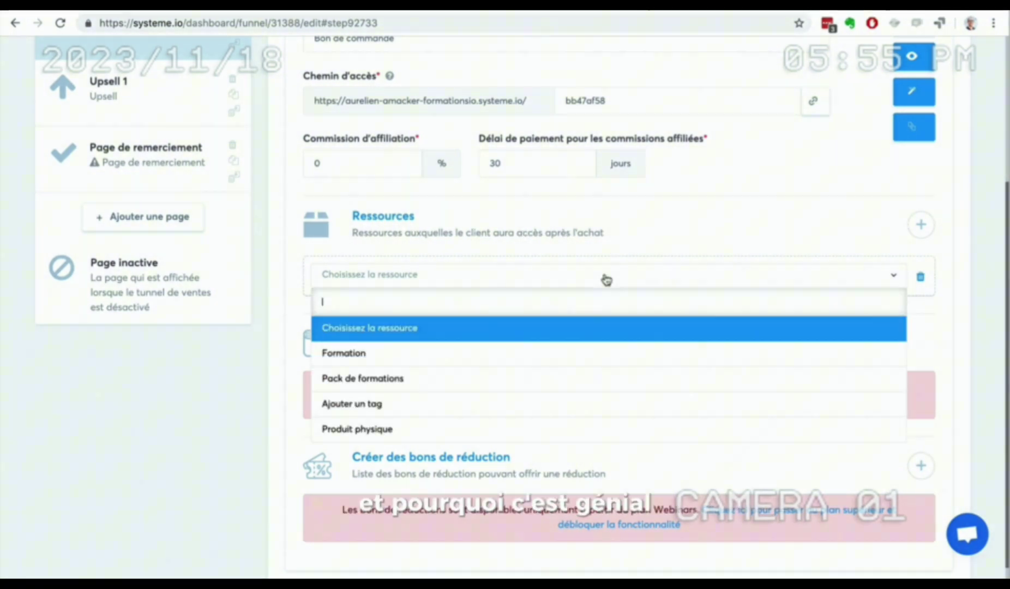
pyautogui.scroll(-1, 592, 380)
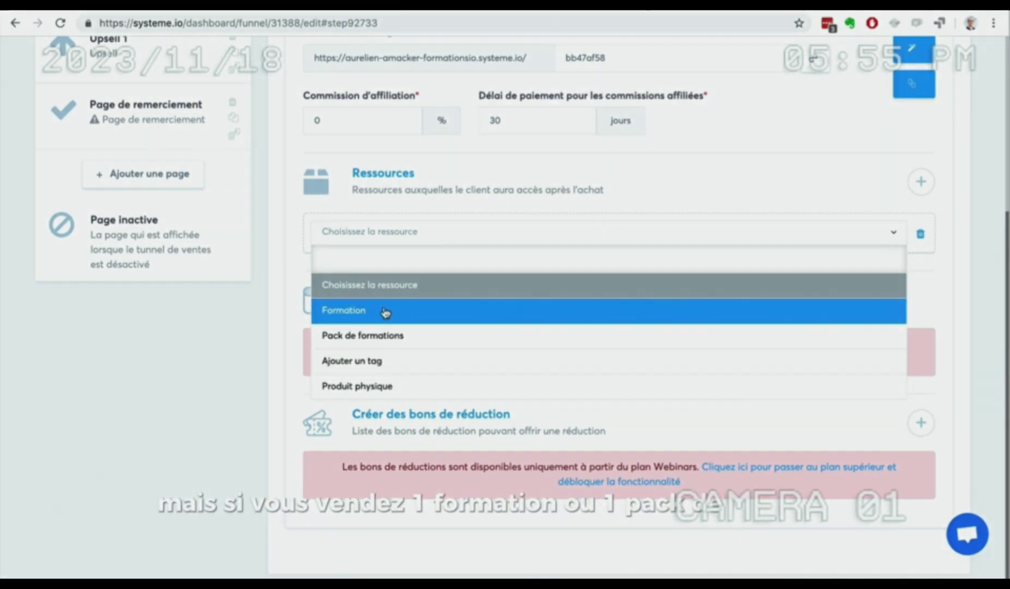
pyautogui.click(385, 310)
pyautogui.click(401, 274)
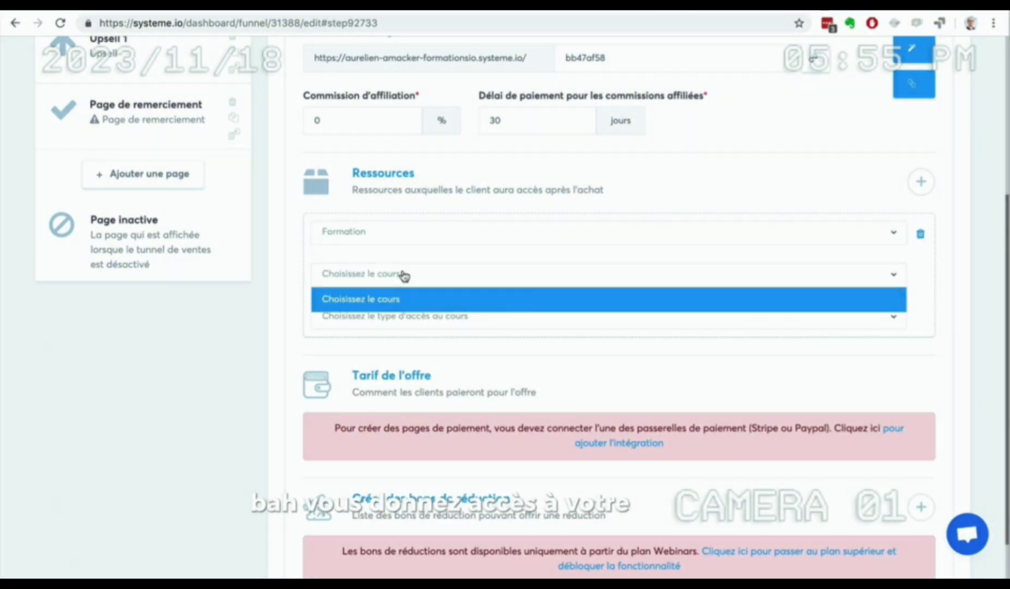
pyautogui.click(403, 275)
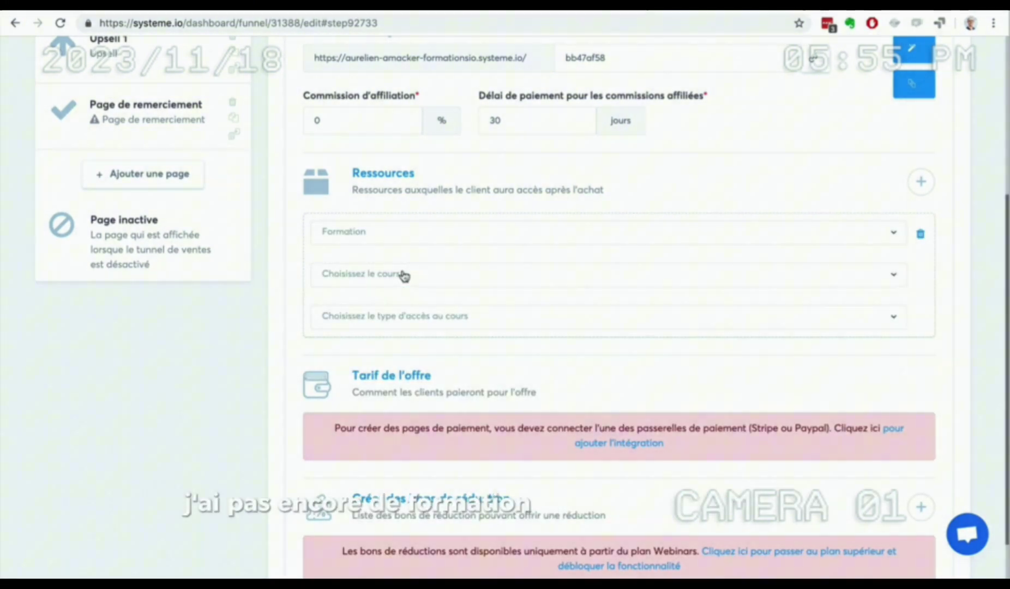
pyautogui.click(403, 274)
pyautogui.click(403, 274)
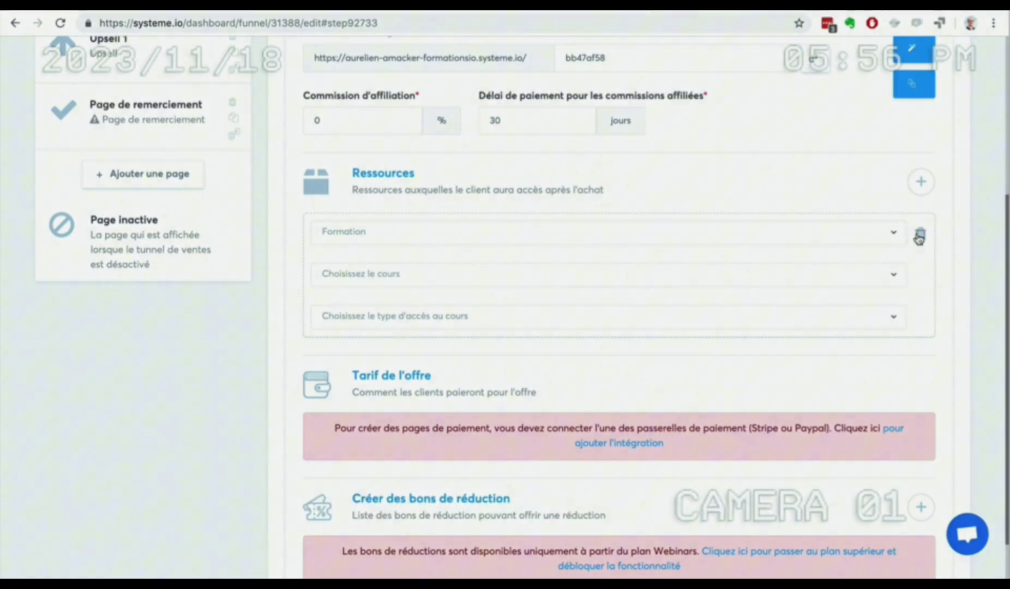
# - Switch the Bon de commande resource type to Ajouter un tag, and set it back to Formation
pyautogui.click(766, 236)
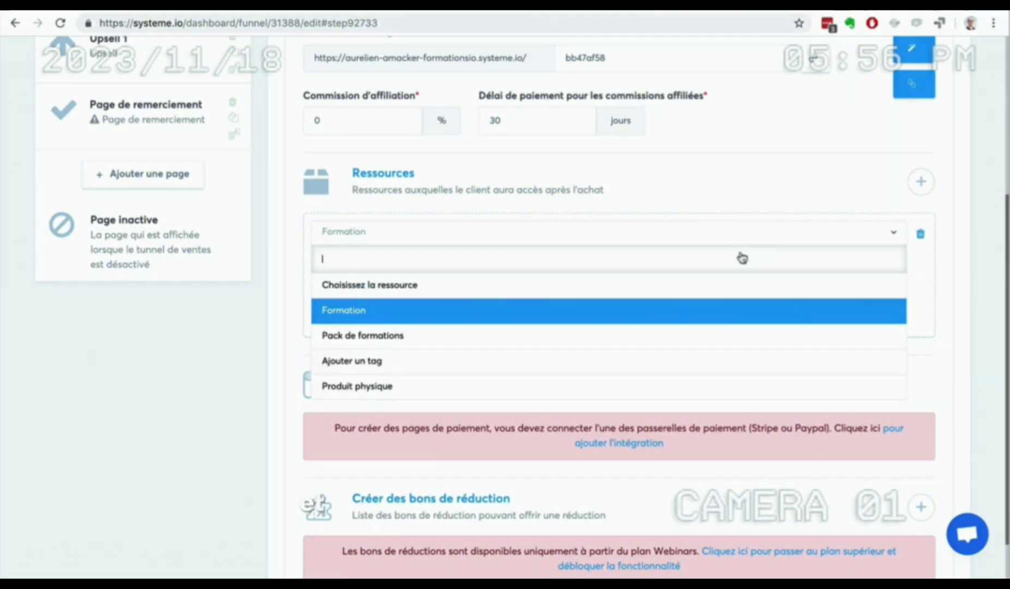
pyautogui.click(664, 360)
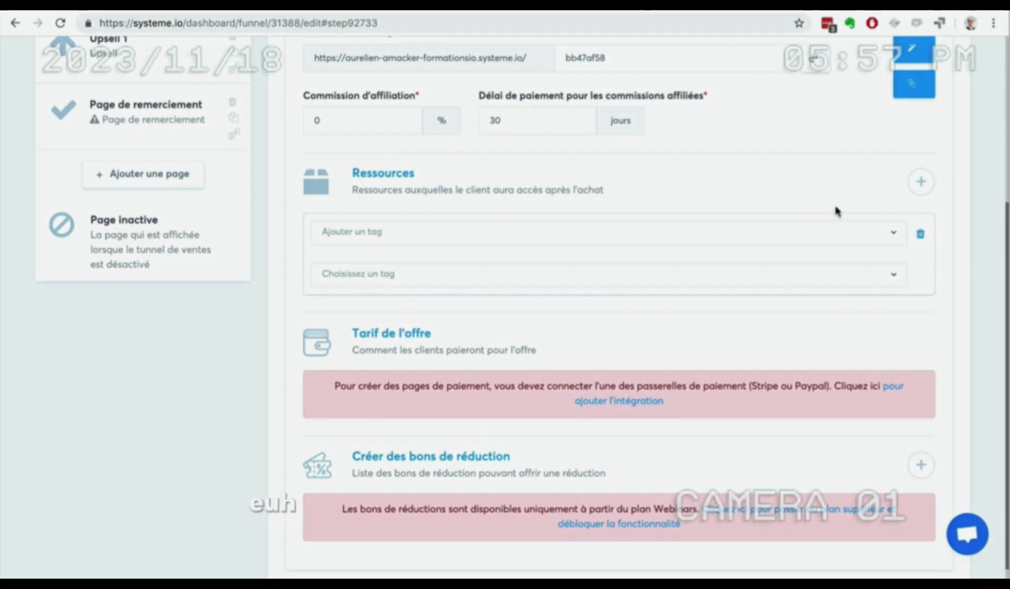
pyautogui.scroll(5, 837, 211)
pyautogui.scroll(-5, 834, 210)
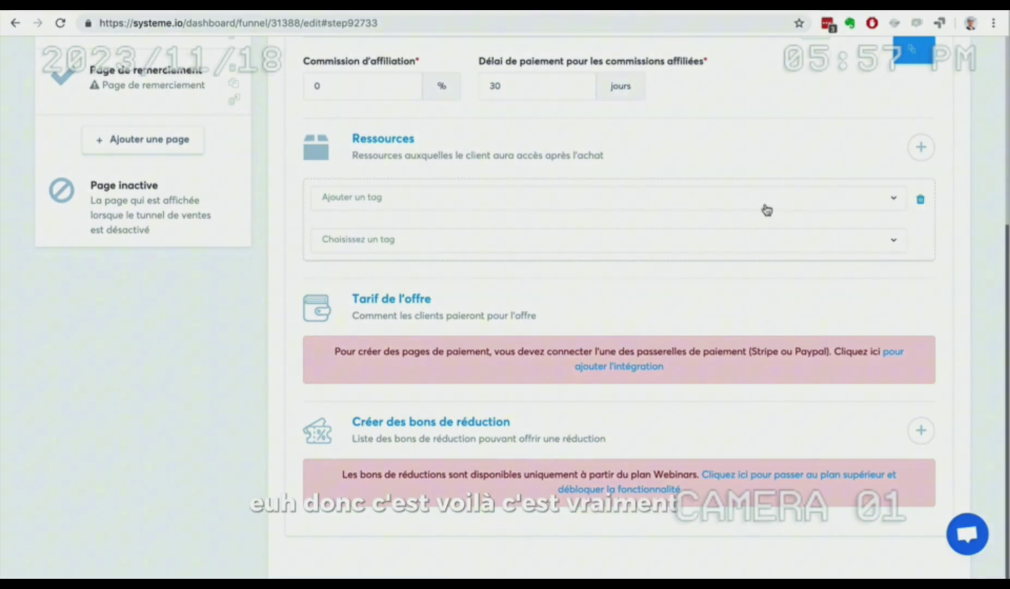
pyautogui.click(402, 199)
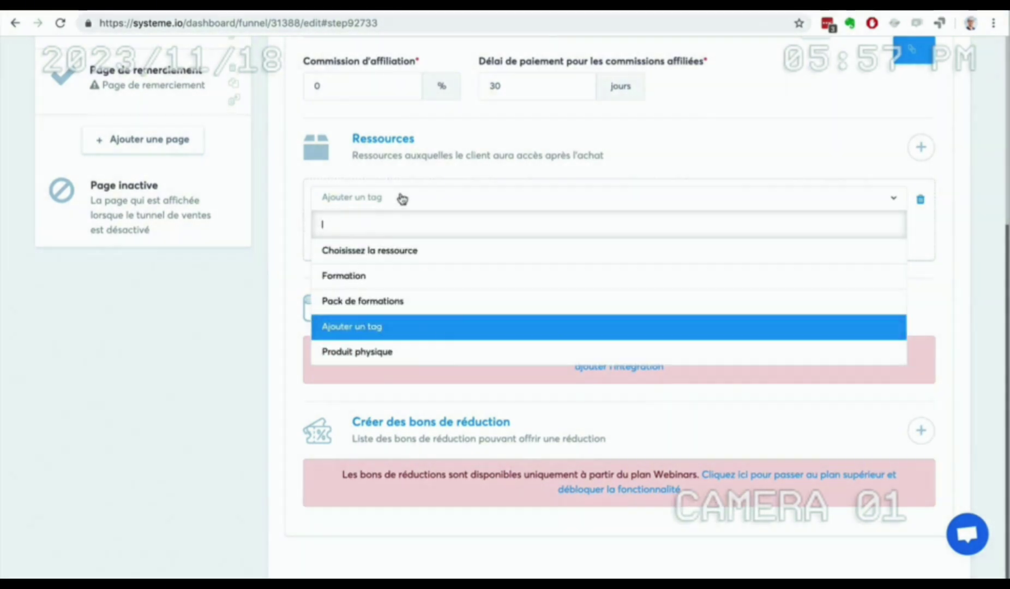
pyautogui.click(398, 277)
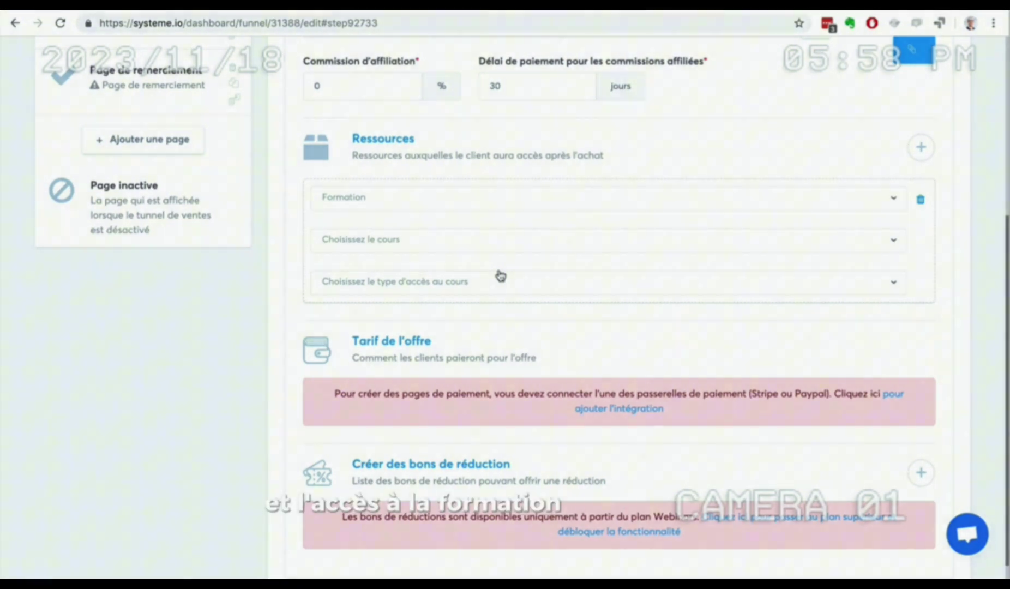
# - Go through the Page de vente and Bon de commande steps and open the Upsell 1 settings
pyautogui.scroll(5, 725, 304)
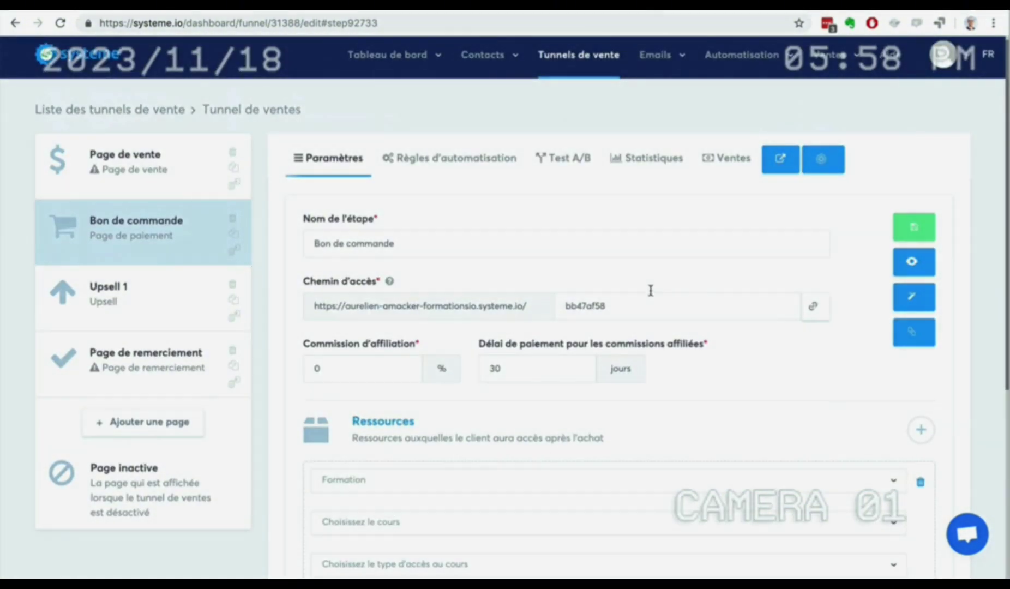
pyautogui.click(108, 169)
pyautogui.click(115, 259)
pyautogui.click(116, 301)
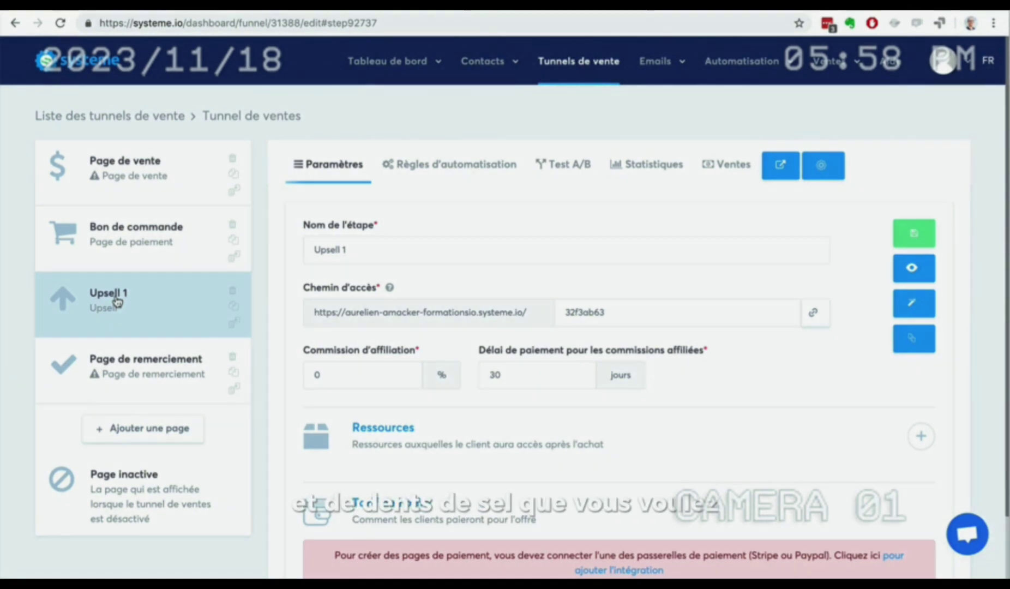
# - Add a step named "Downsell 1" of type Downsell and place it between Upsell 1 and Page de remerciement
pyautogui.click(143, 428)
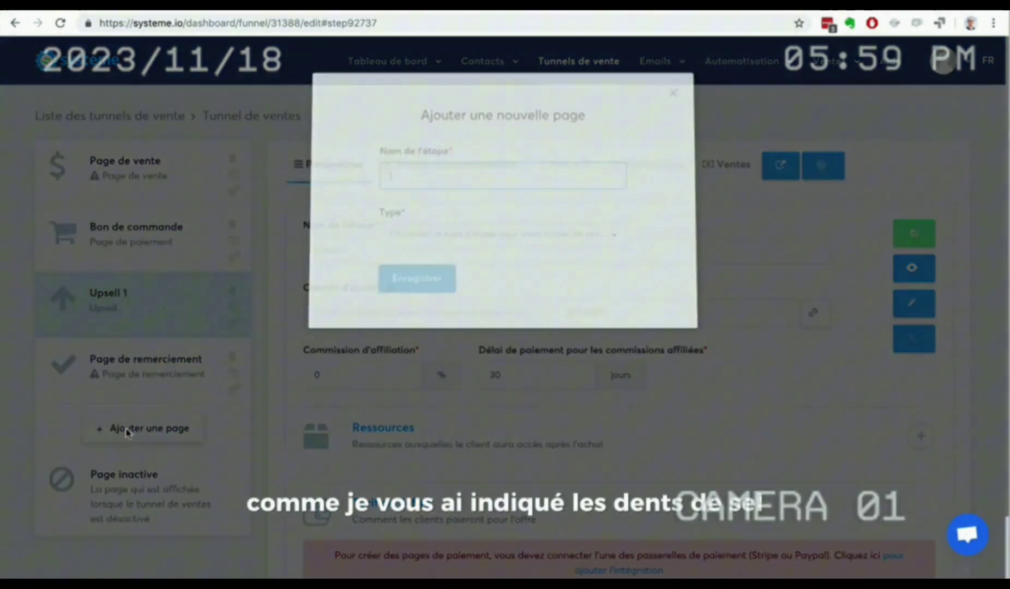
pyautogui.write('D')
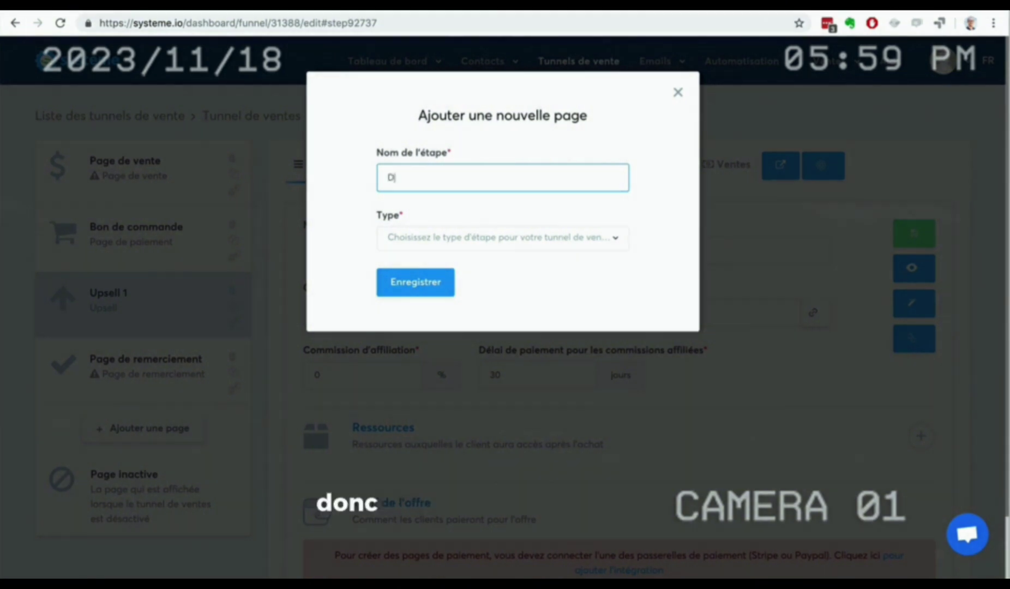
pyautogui.write('ownsell 1')
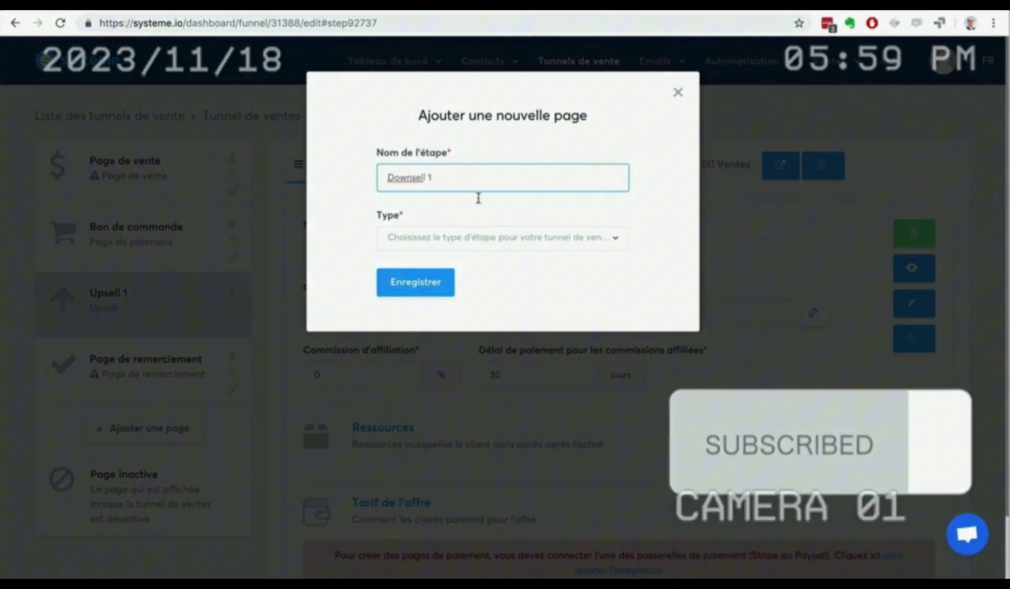
pyautogui.click(514, 239)
pyautogui.scroll(-4, 522, 343)
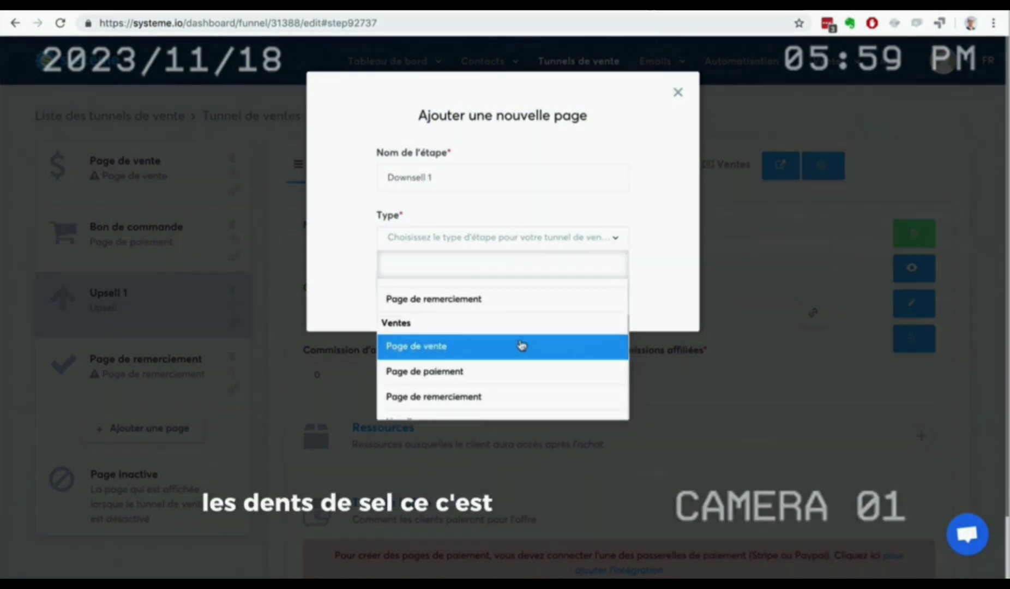
pyautogui.scroll(-2, 521, 344)
pyautogui.click(505, 349)
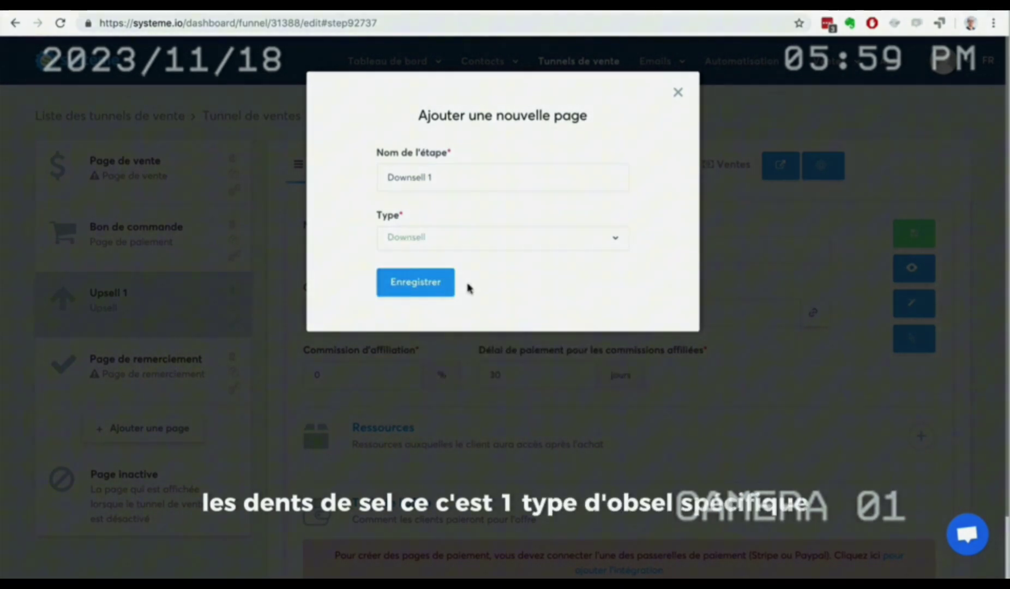
pyautogui.click(426, 285)
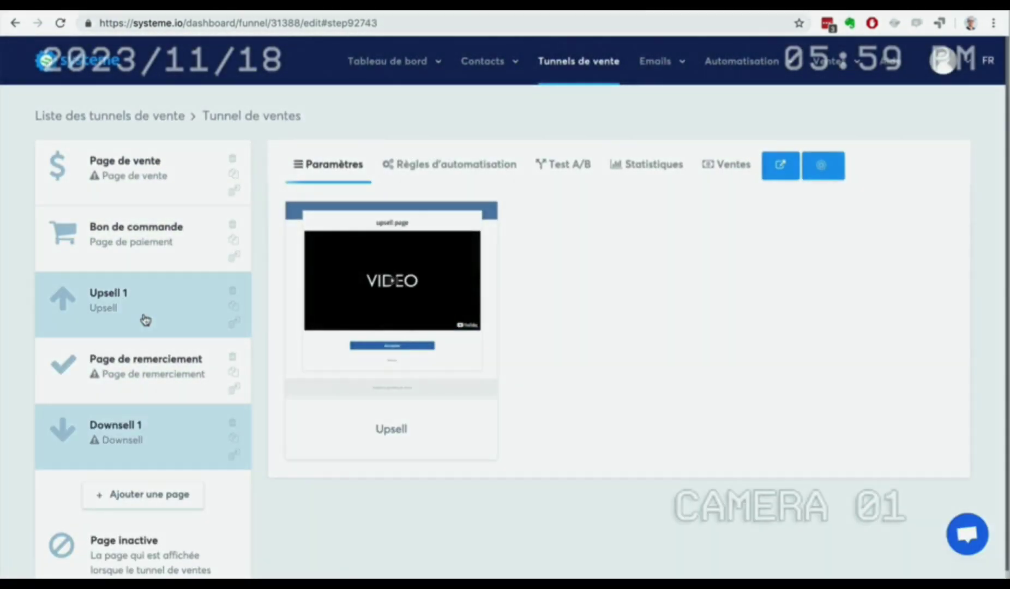
pyautogui.moveTo(64, 435); pyautogui.dragTo(61, 365)
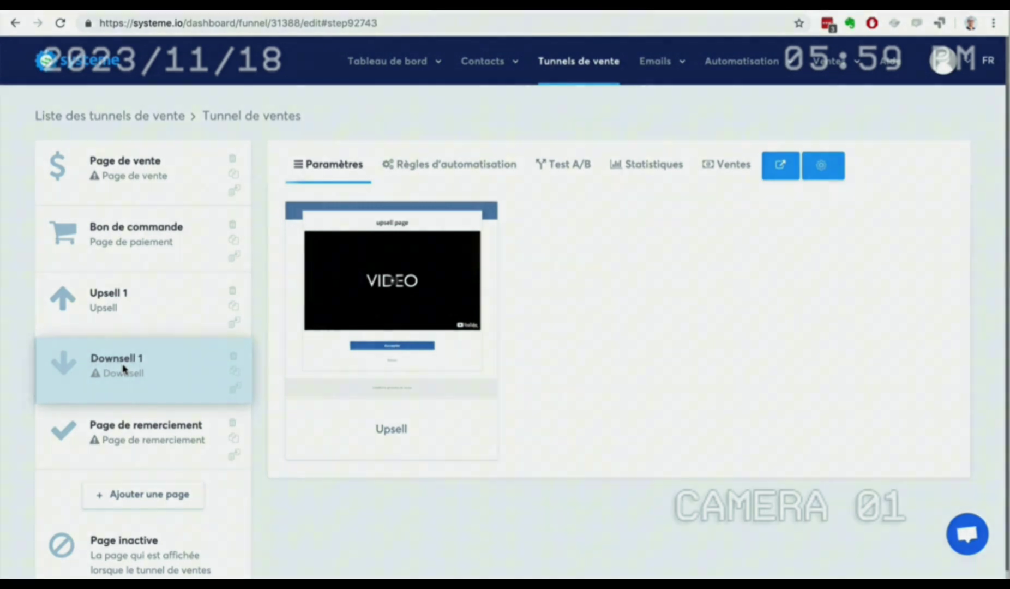
# - Review the funnel's sequence by viewing the Upsell 1, Page de vente, Bon de commande and Downsell 1 steps
pyautogui.click(116, 326)
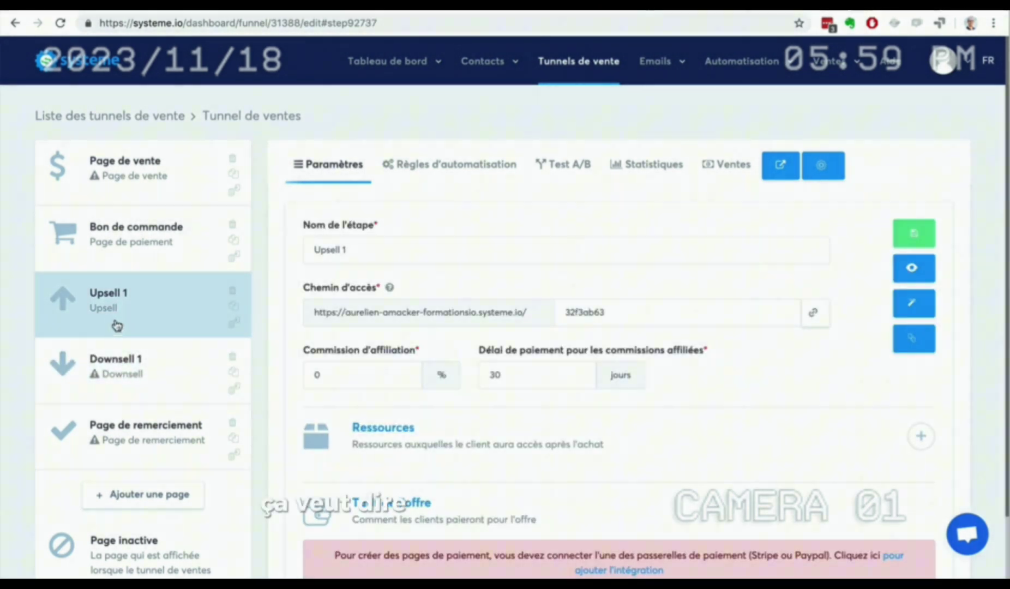
pyautogui.click(104, 167)
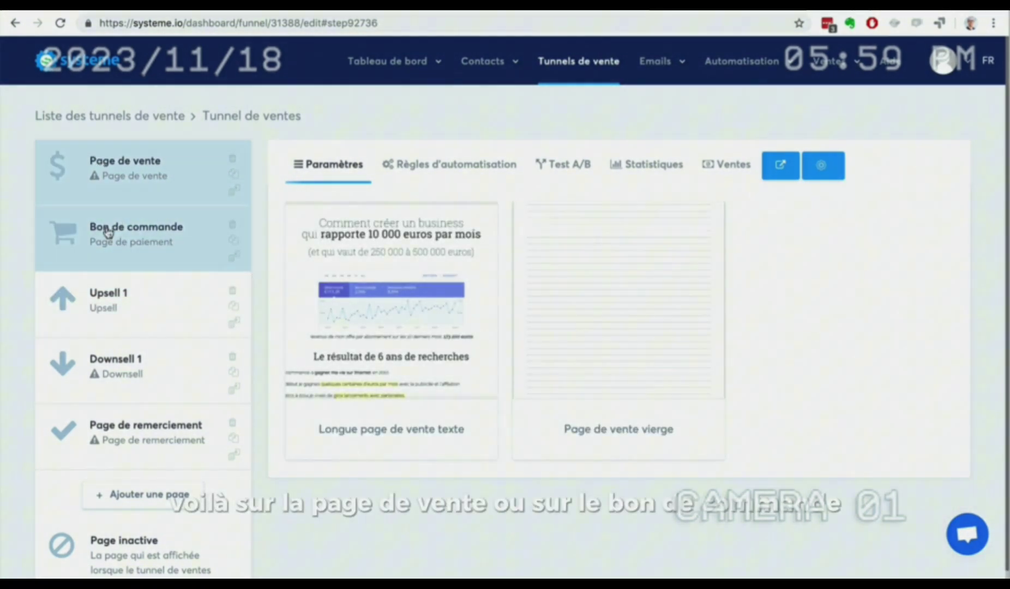
pyautogui.click(108, 231)
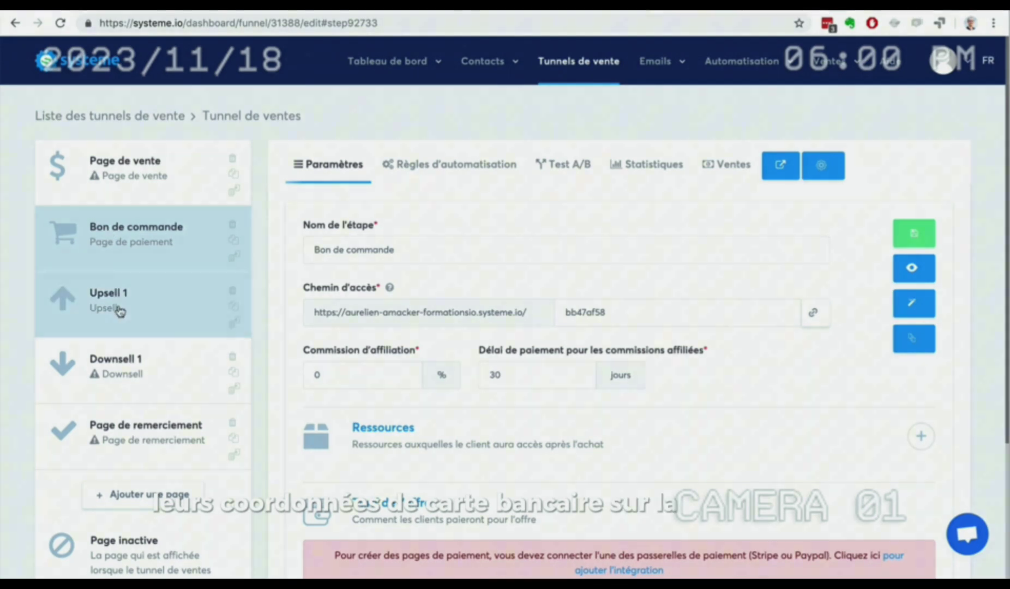
pyautogui.click(85, 308)
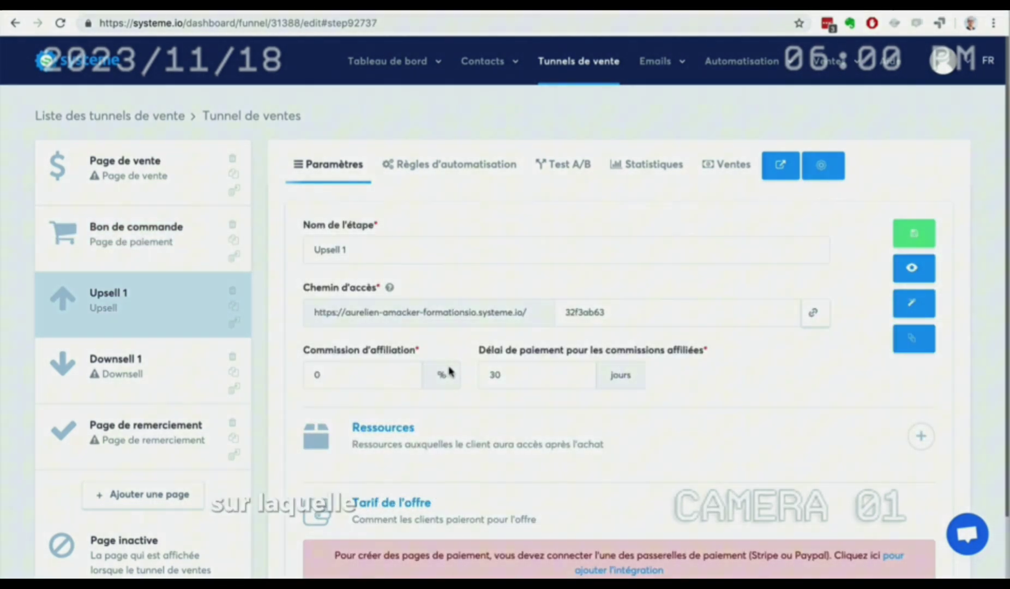
pyautogui.click(129, 375)
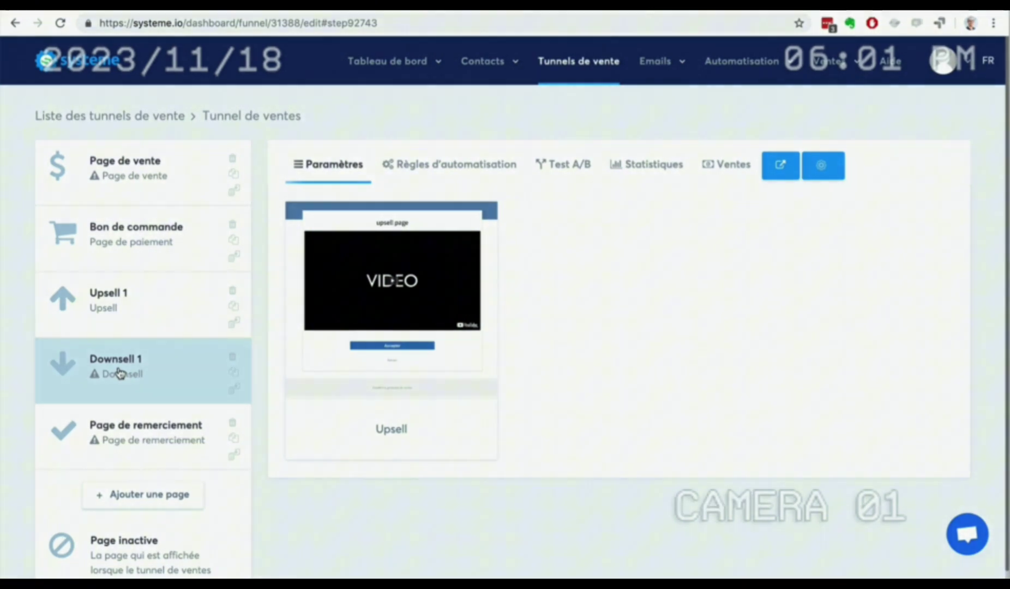
# - Display the automation rules of the Bon de commande step
pyautogui.click(120, 243)
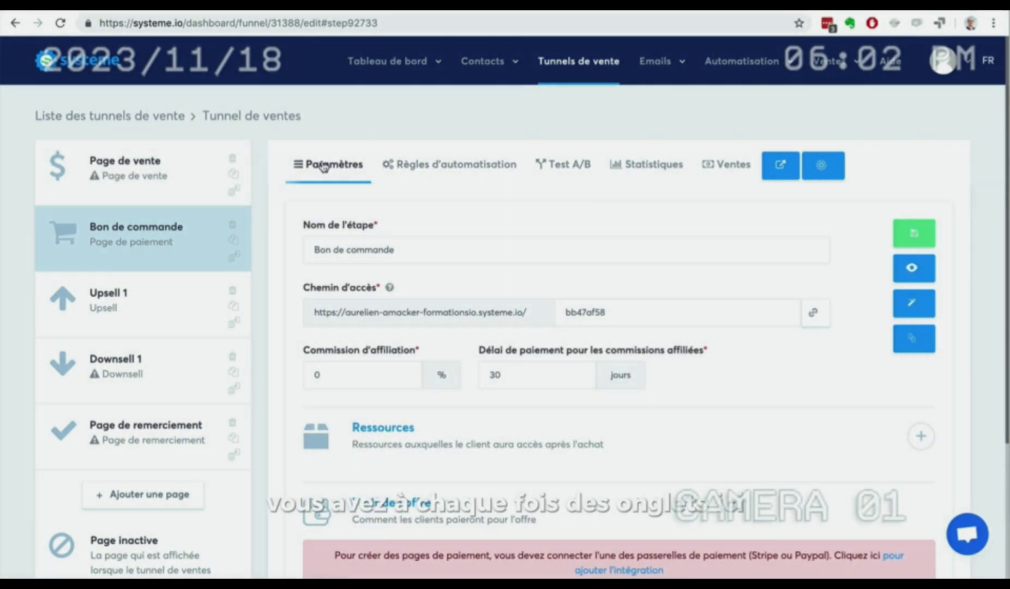
pyautogui.click(429, 173)
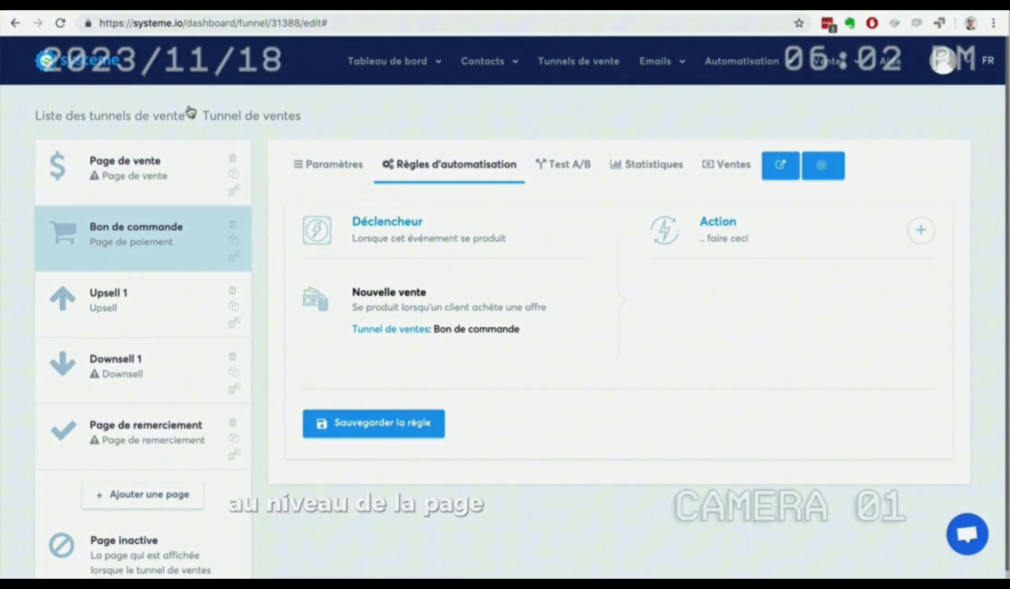
# - Go through the funnel's A/B test, statistics and sales views, starting from the Bon de commande step
pyautogui.moveTo(741, 65)
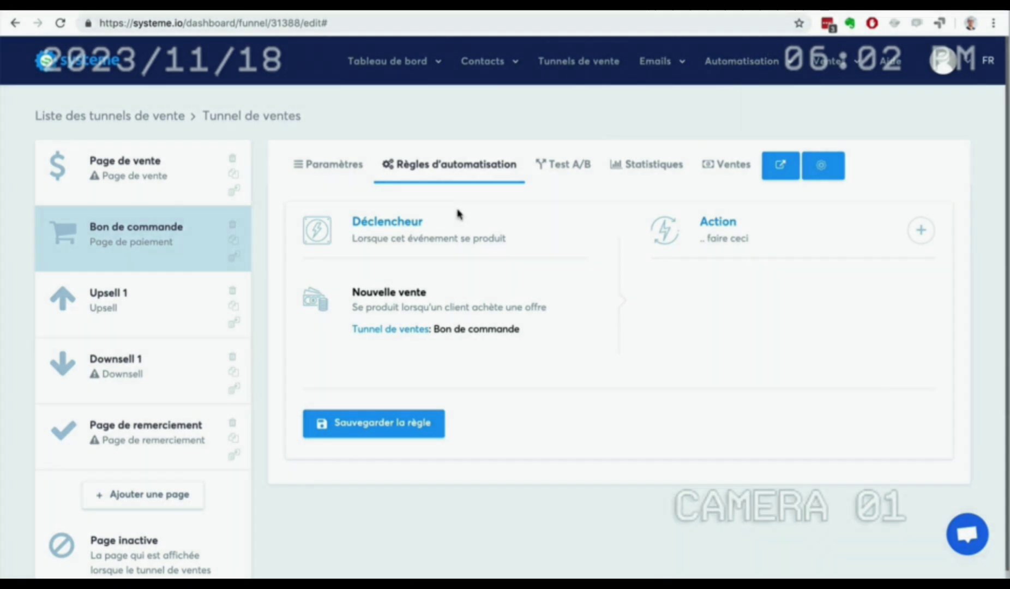
pyautogui.click(561, 164)
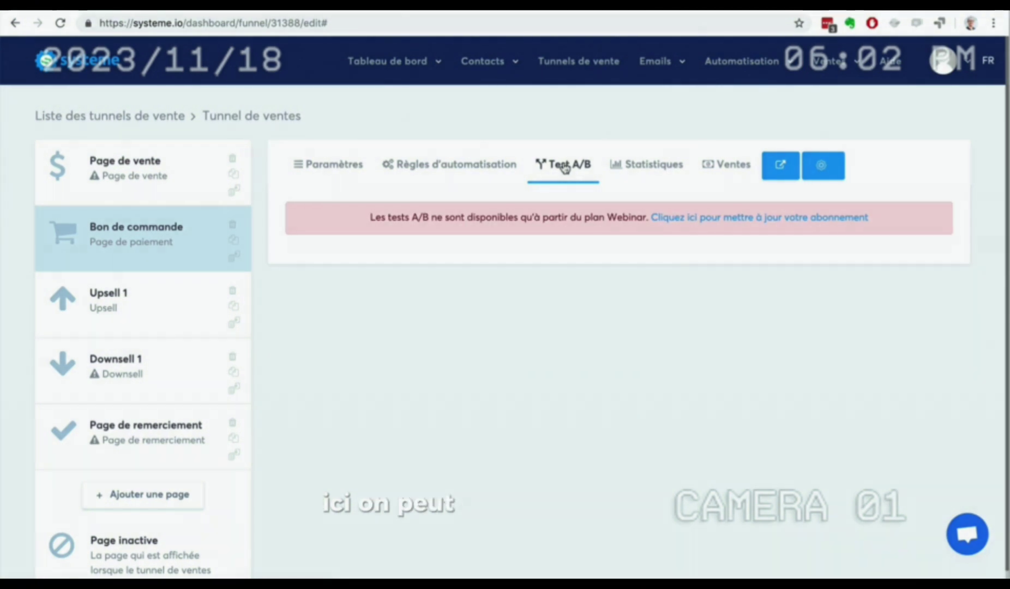
pyautogui.click(654, 165)
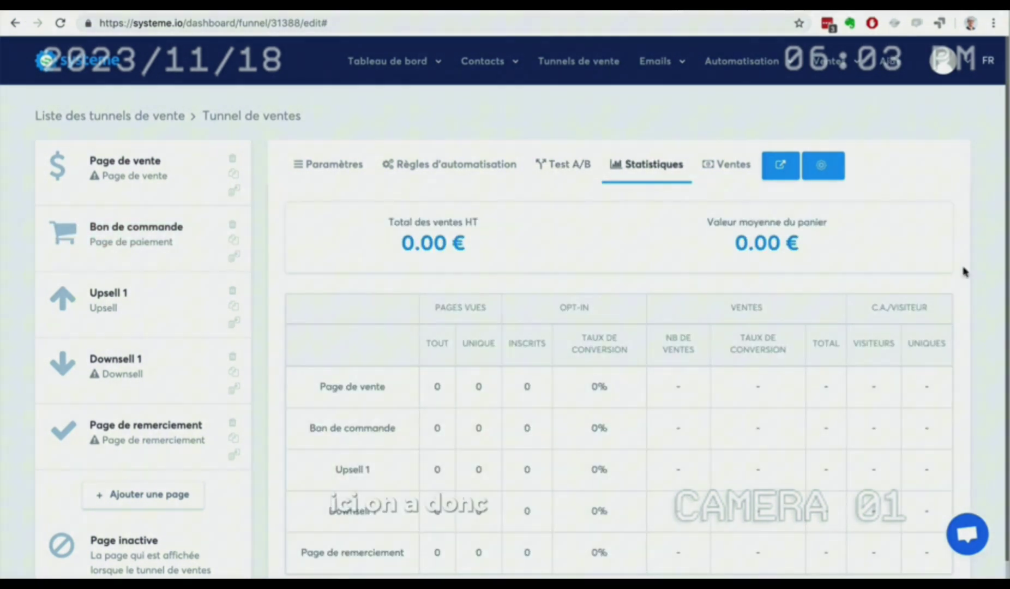
pyautogui.scroll(-1, 886, 288)
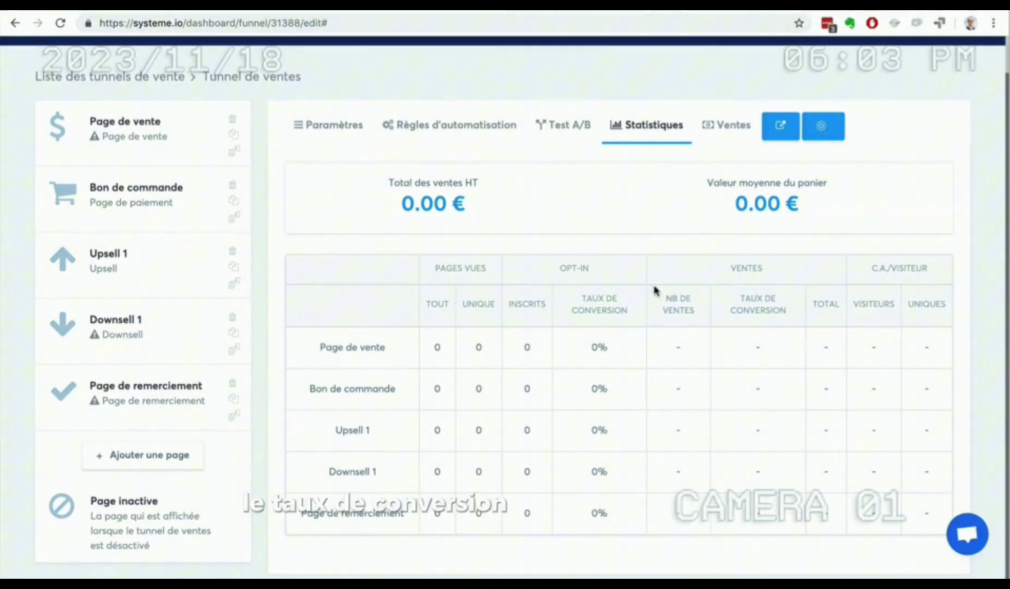
pyautogui.click(723, 127)
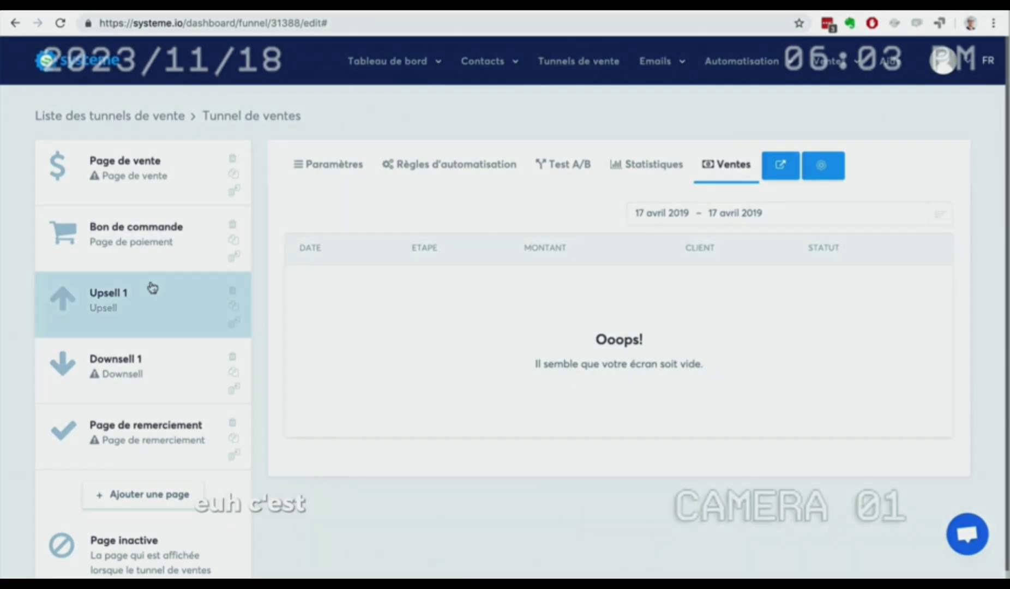
# - View the sales records of the Bon de commande step and the Page de vente step
pyautogui.click(122, 234)
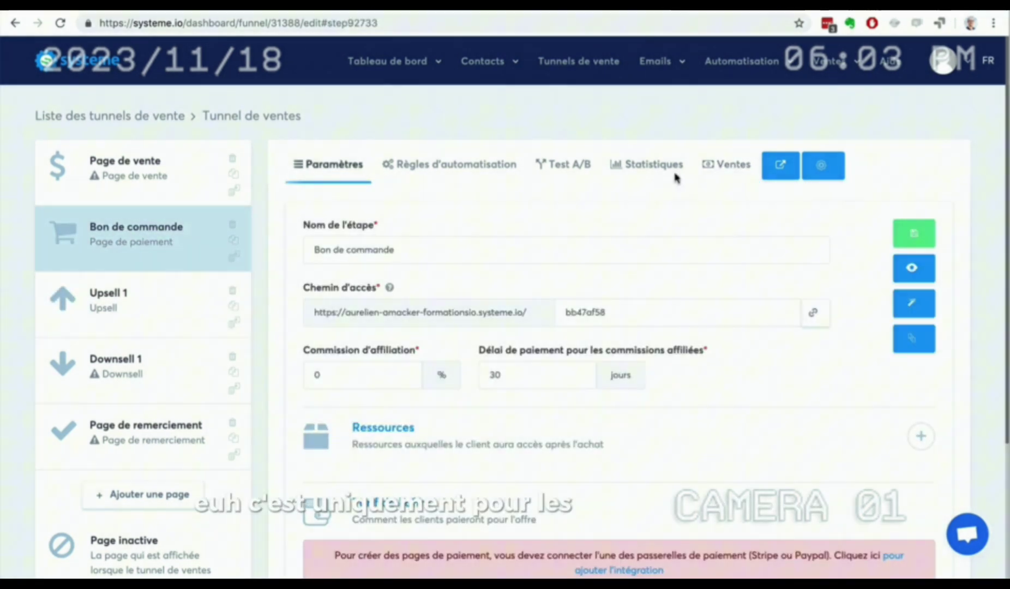
pyautogui.click(722, 164)
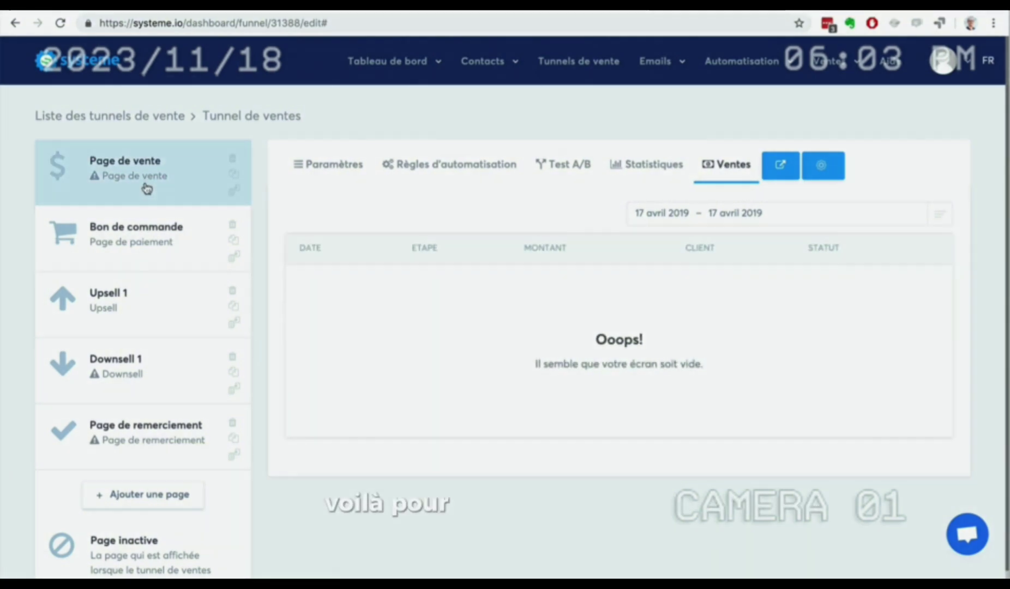
pyautogui.click(147, 188)
pyautogui.click(713, 168)
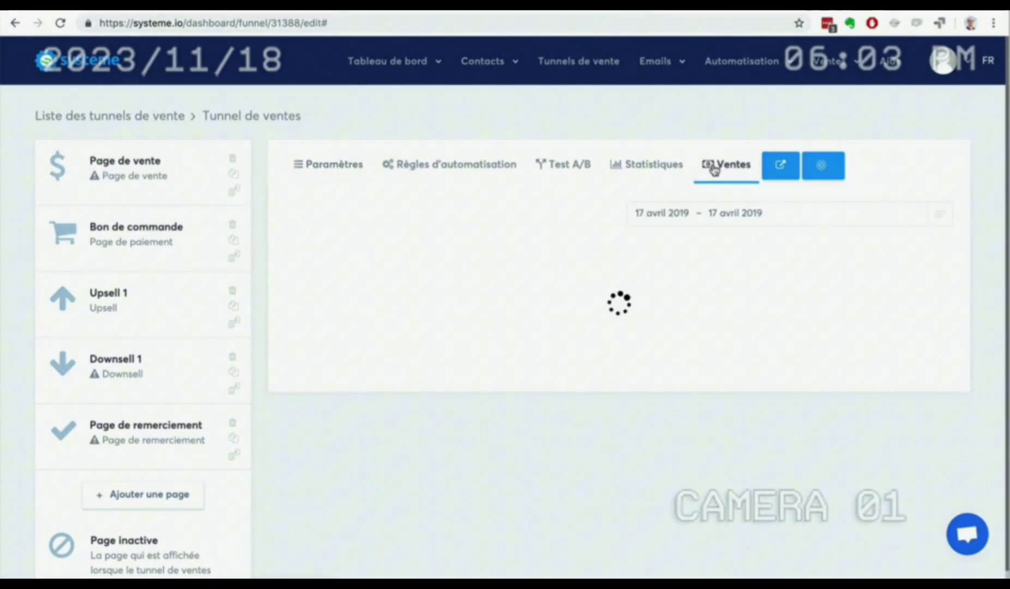
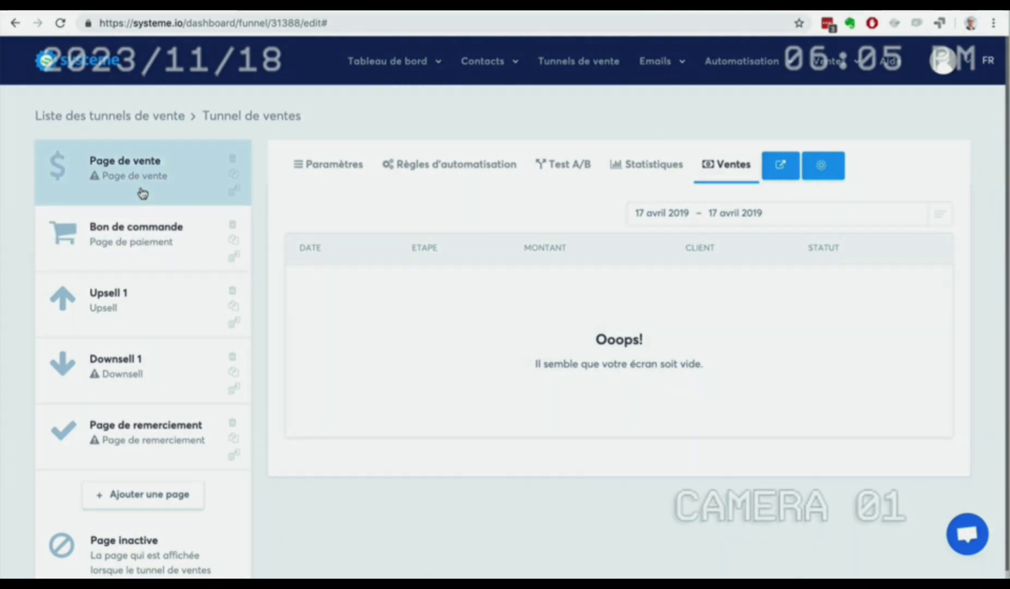
pyautogui.click(143, 193)
# - Review the available currencies, keep Euro, and create the "Génération d'audience" funnel of type Construisez votre audience
pyautogui.moveTo(340, 273)
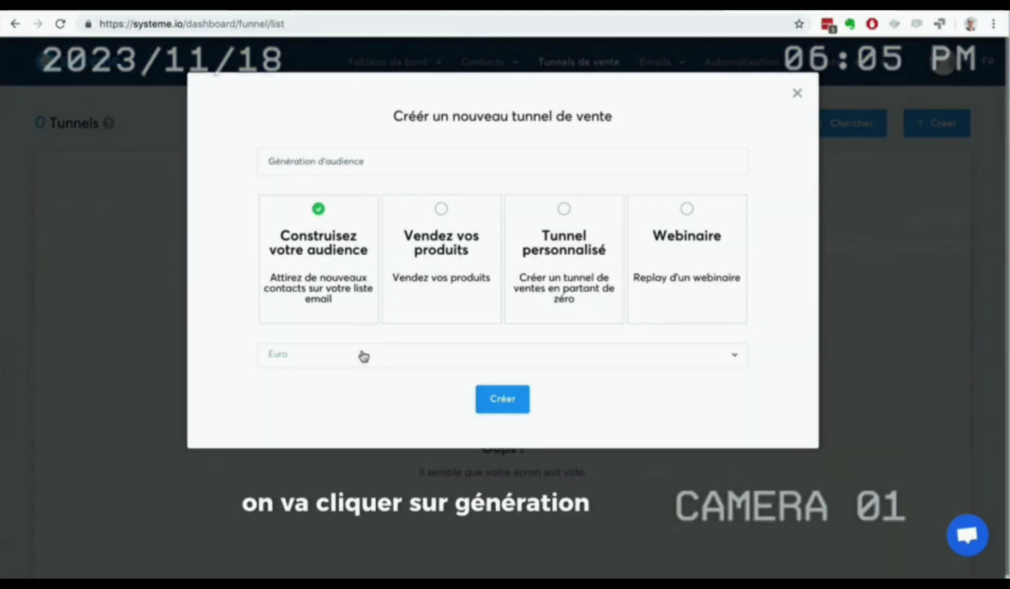
pyautogui.click(363, 355)
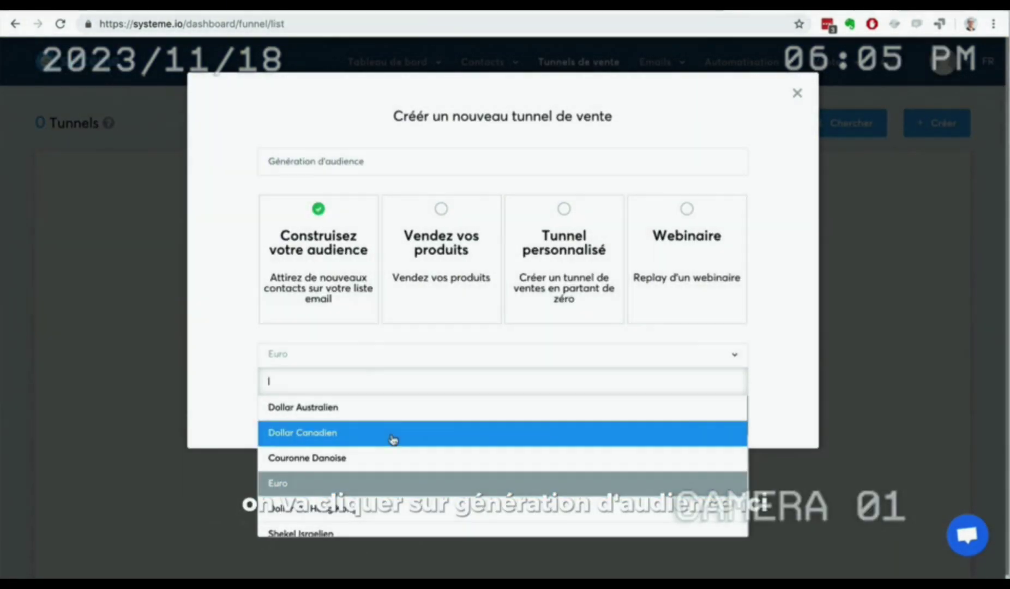
pyautogui.scroll(-5, 382, 434)
pyautogui.scroll(-3, 393, 439)
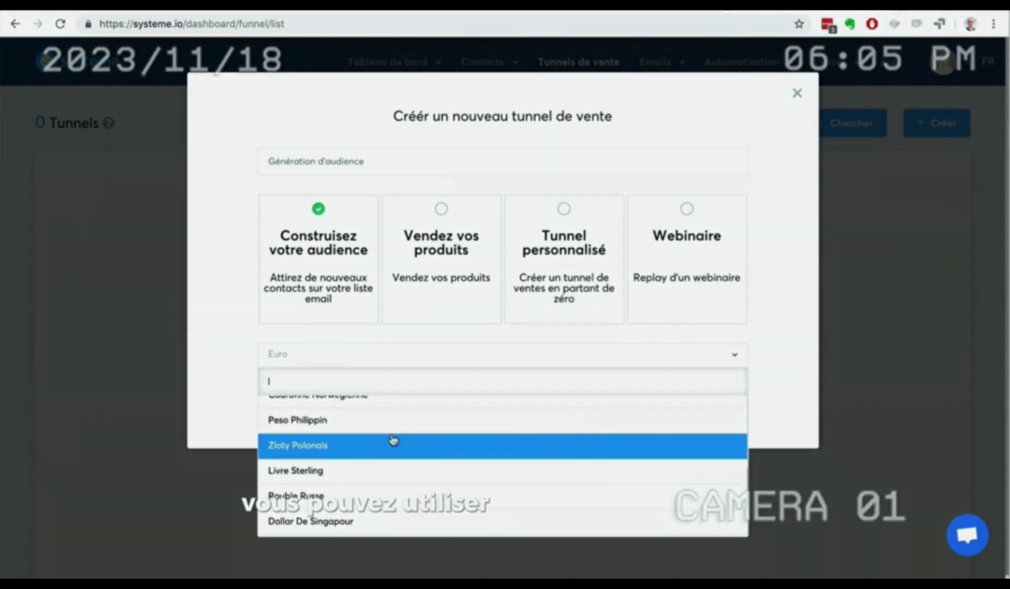
pyautogui.scroll(-1, 393, 439)
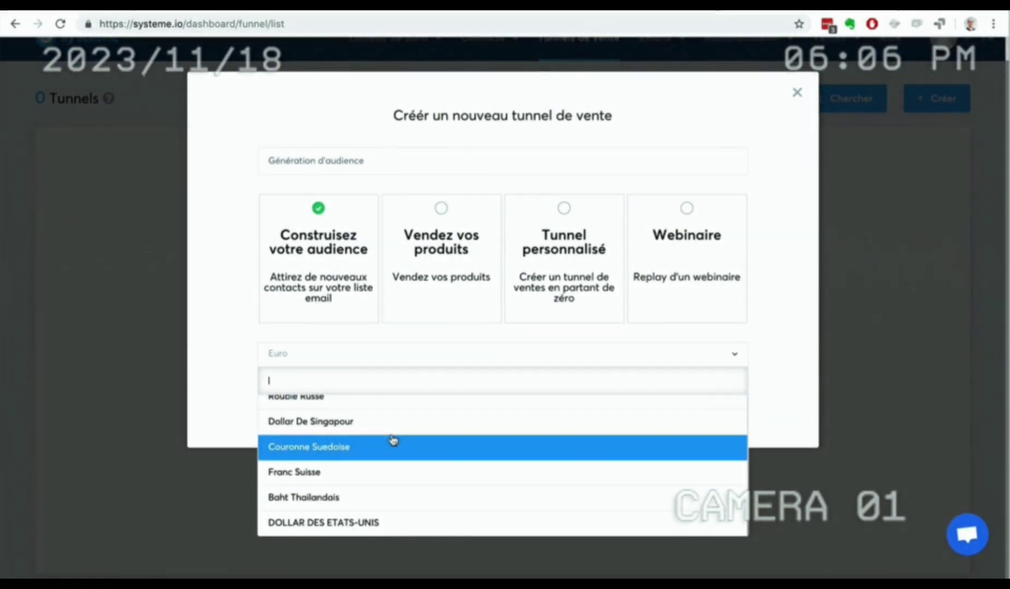
pyautogui.scroll(4, 393, 439)
pyautogui.scroll(4, 393, 439)
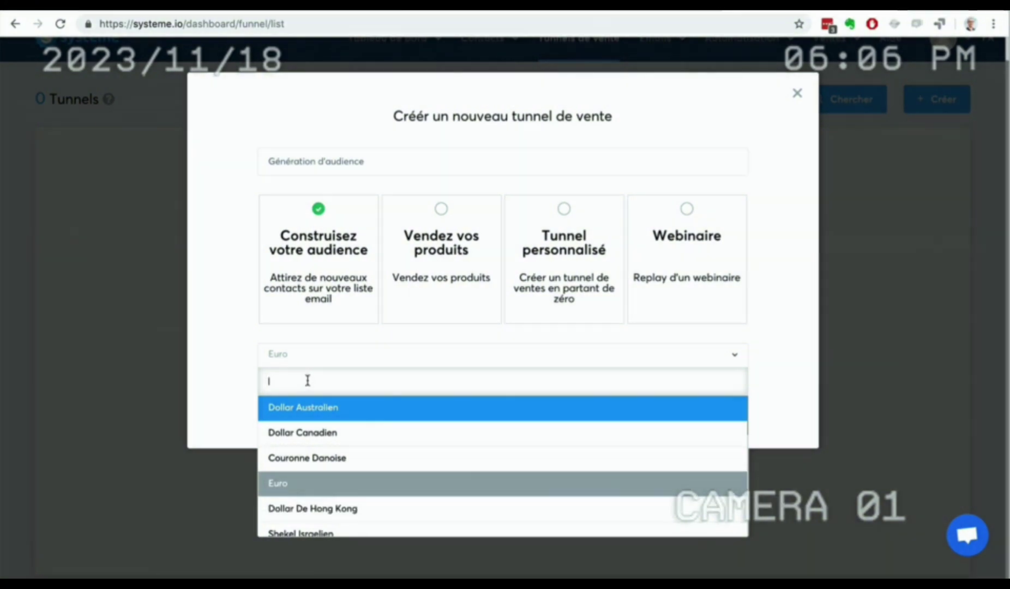
pyautogui.click(234, 353)
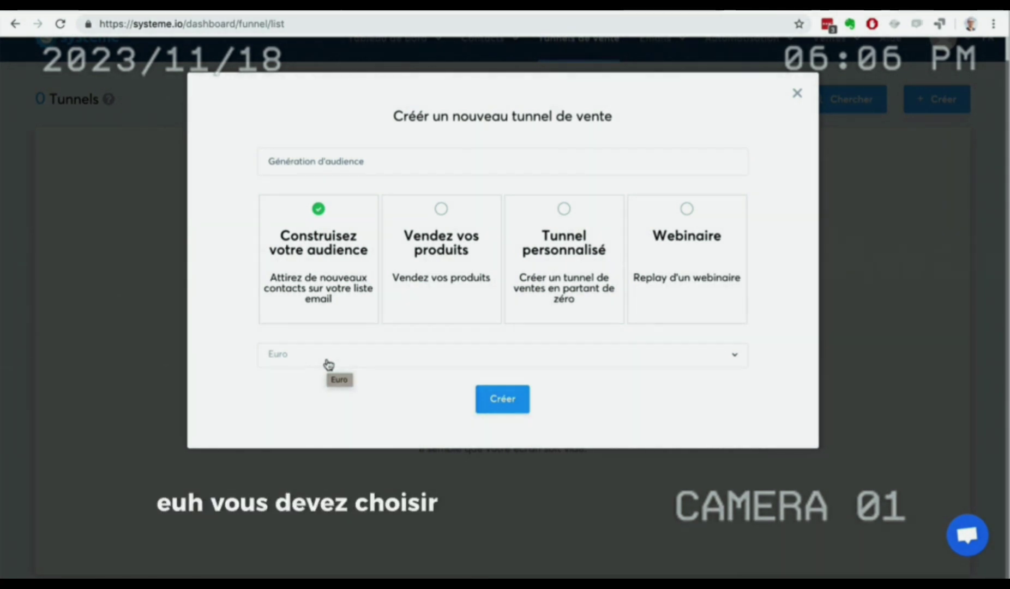
pyautogui.click(497, 399)
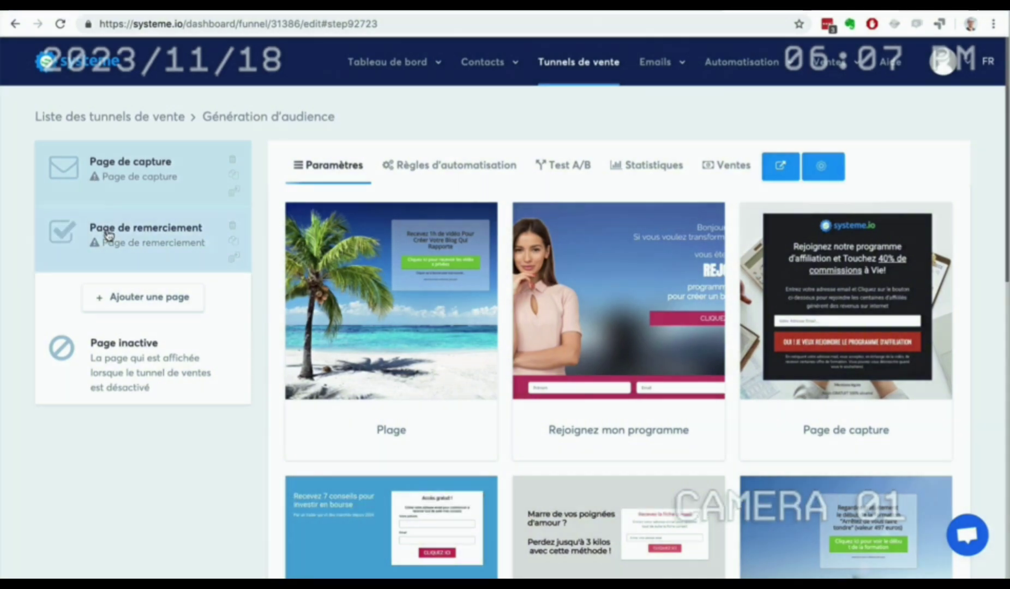
# - Examine the whole gallery of templates offered for the Page de capture step
pyautogui.moveTo(554, 281)
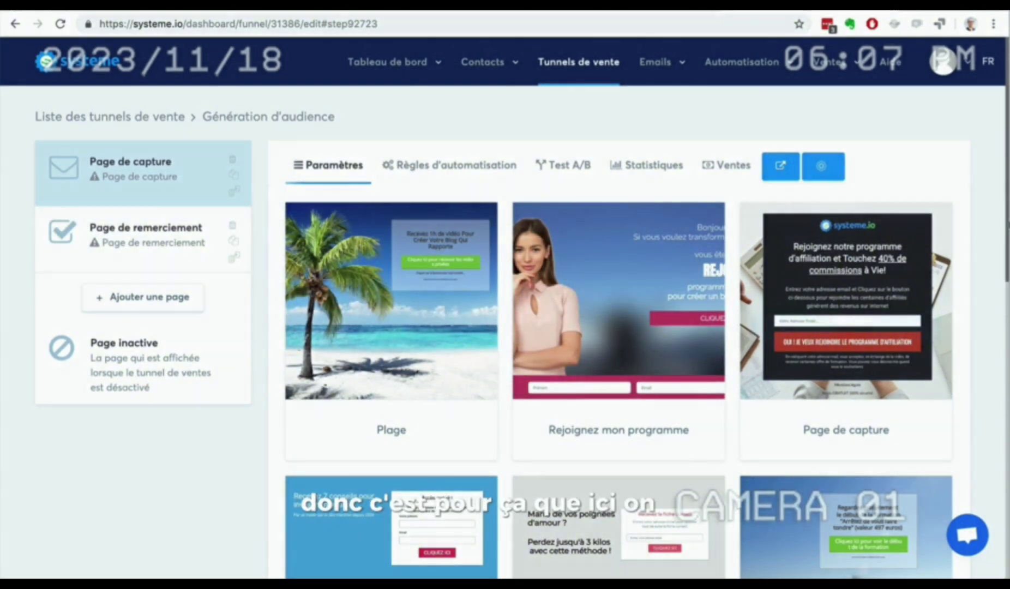
pyautogui.scroll(-13, 979, 257)
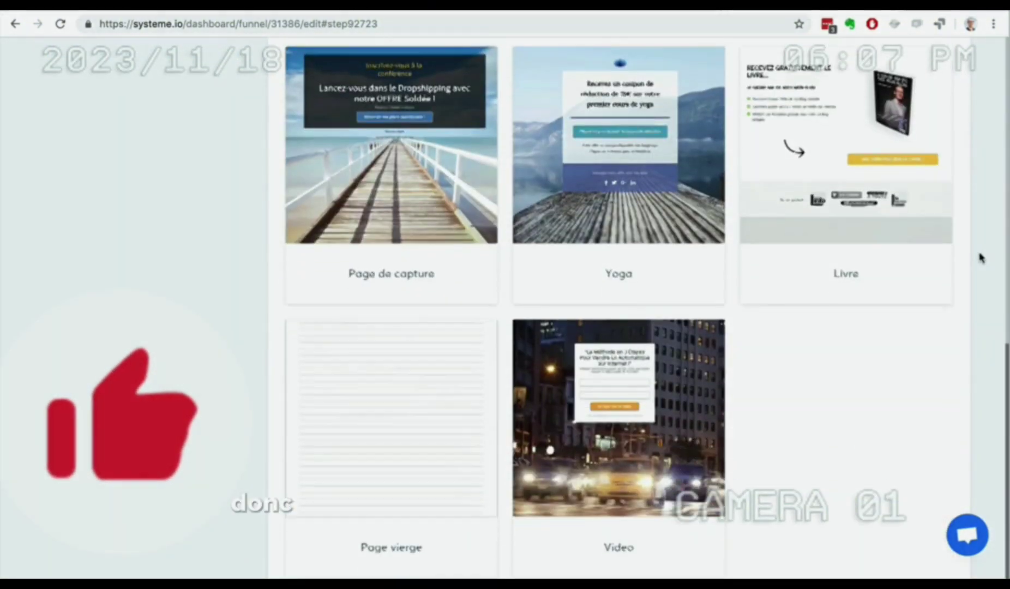
pyautogui.scroll(12, 980, 257)
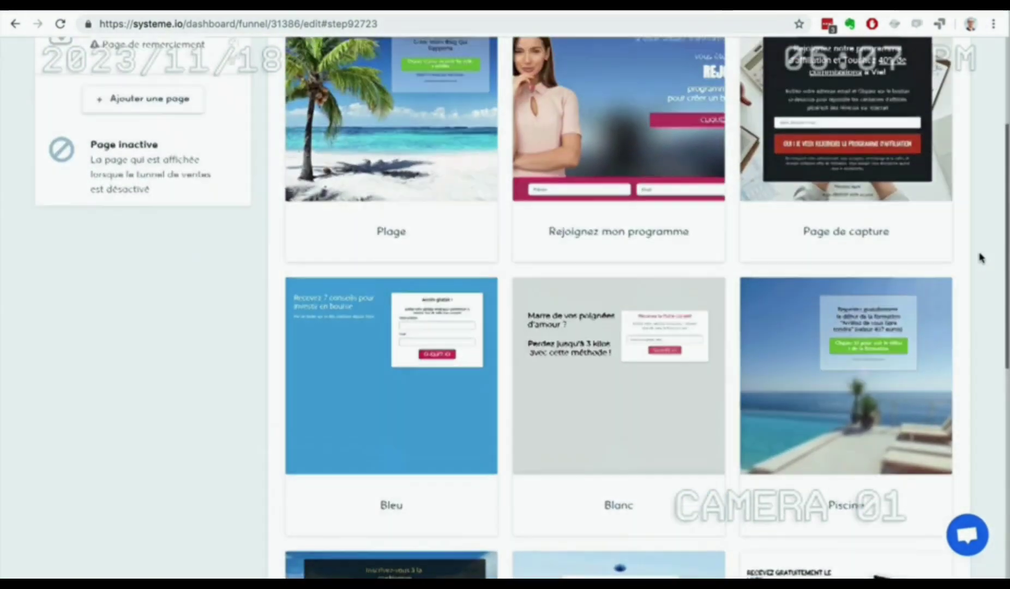
pyautogui.scroll(2, 979, 257)
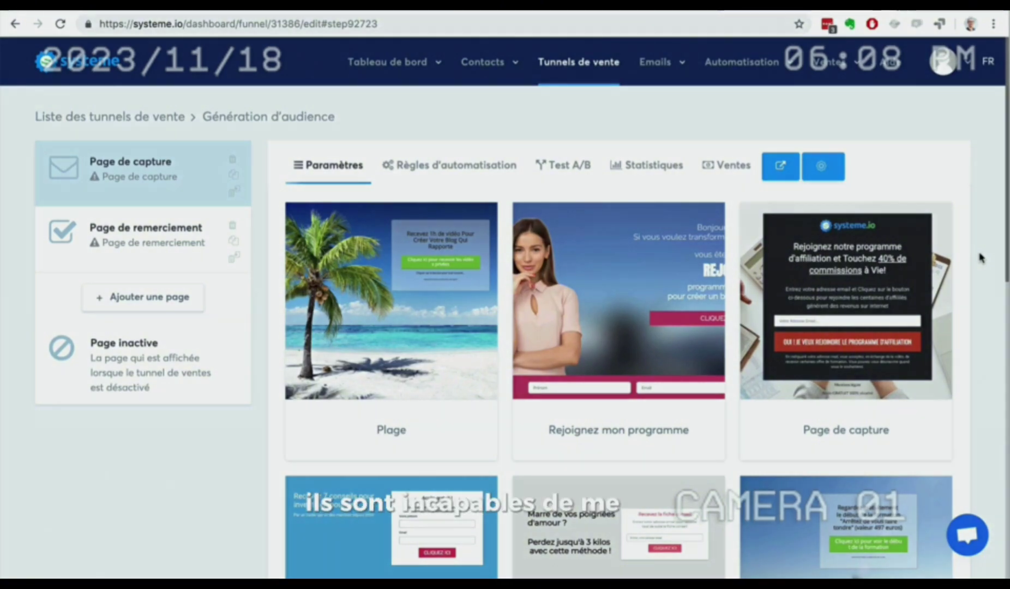
pyautogui.scroll(-5, 962, 259)
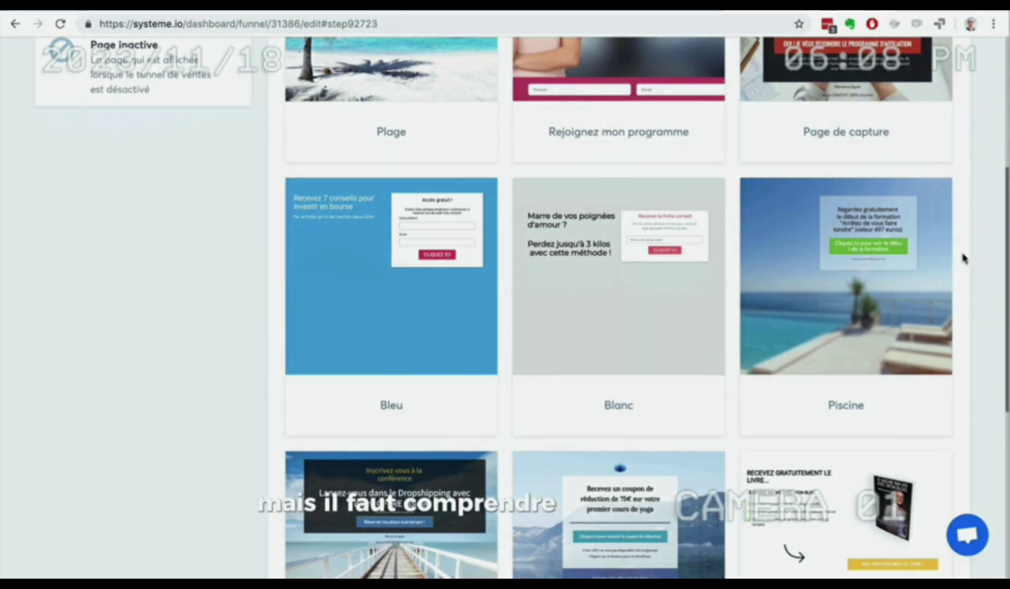
pyautogui.scroll(-5, 963, 259)
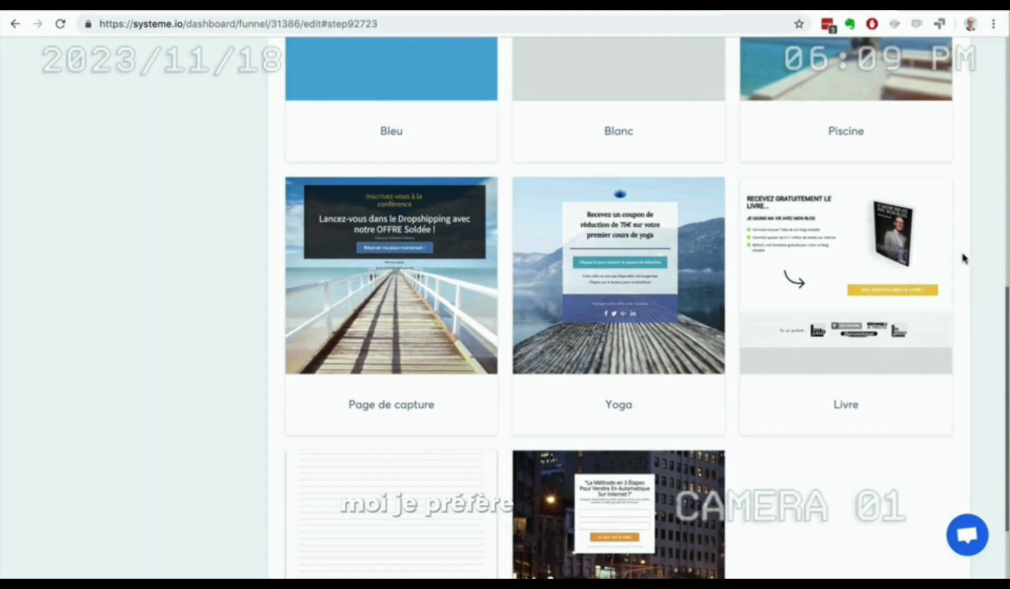
pyautogui.scroll(10, 962, 259)
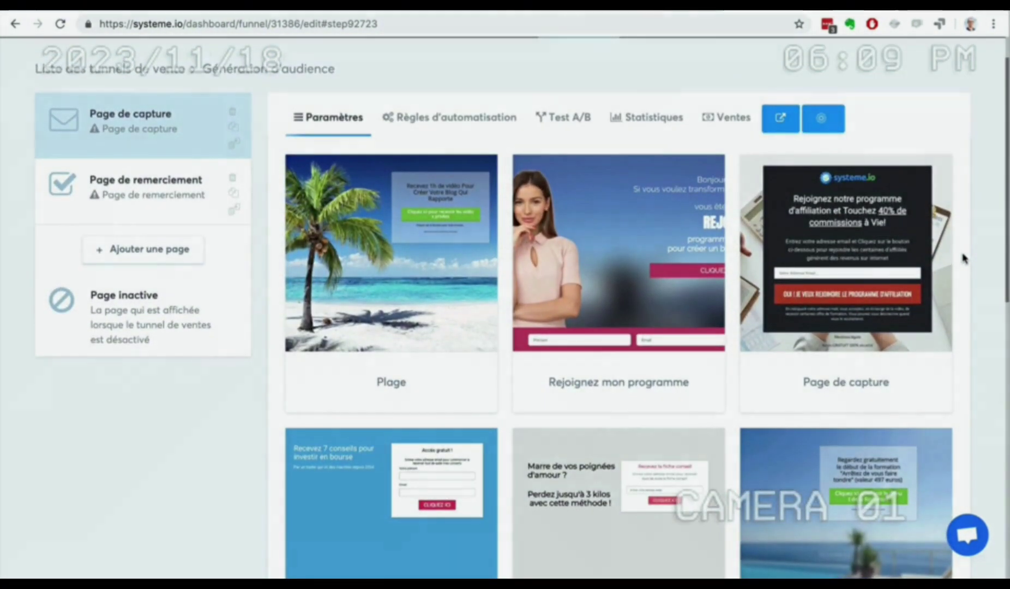
pyautogui.scroll(-7, 963, 259)
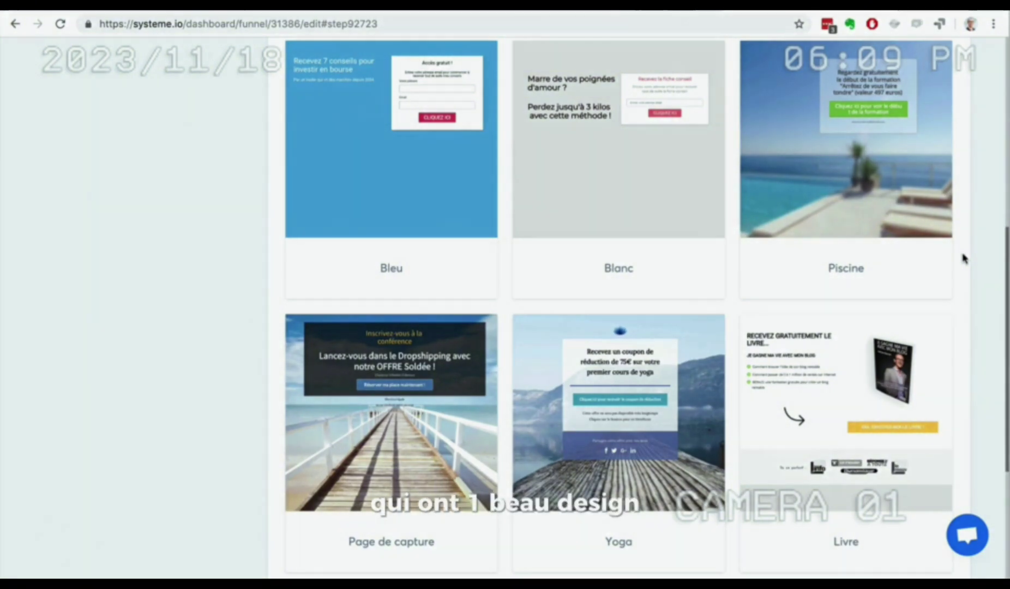
pyautogui.scroll(-5, 962, 259)
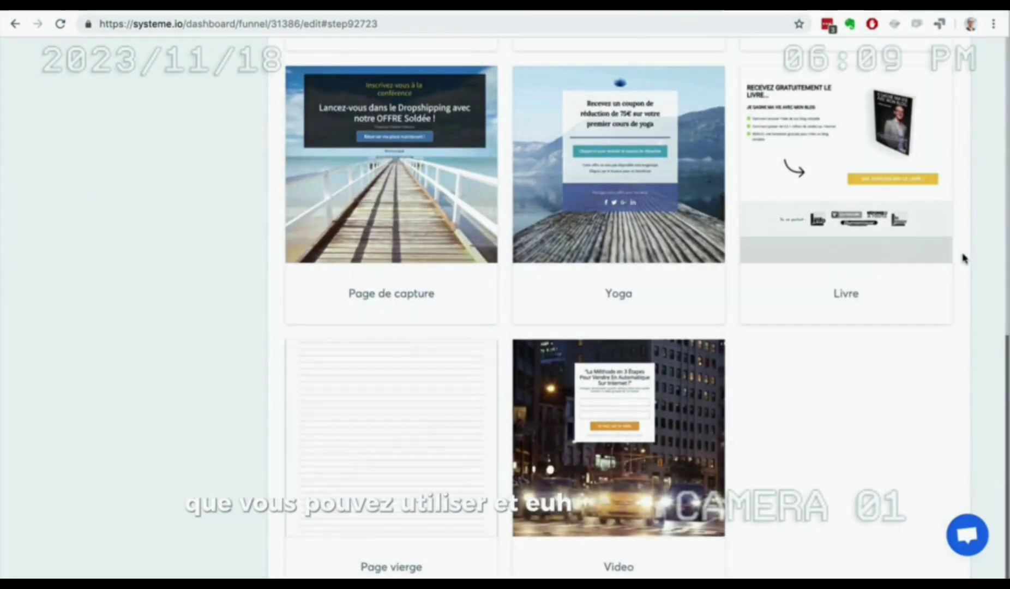
pyautogui.scroll(6, 963, 259)
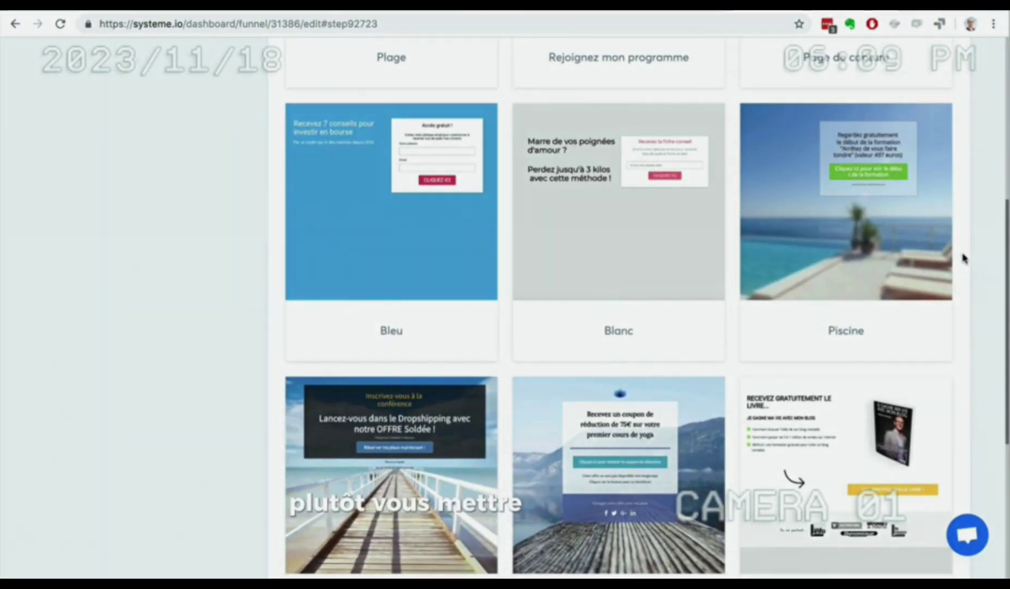
pyautogui.scroll(5, 962, 259)
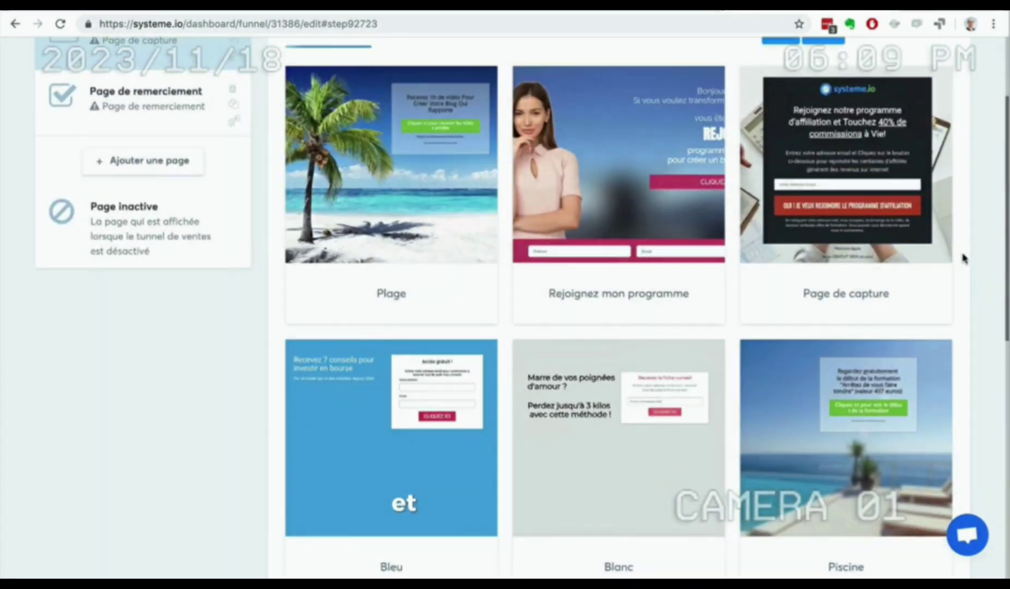
pyautogui.scroll(3, 963, 258)
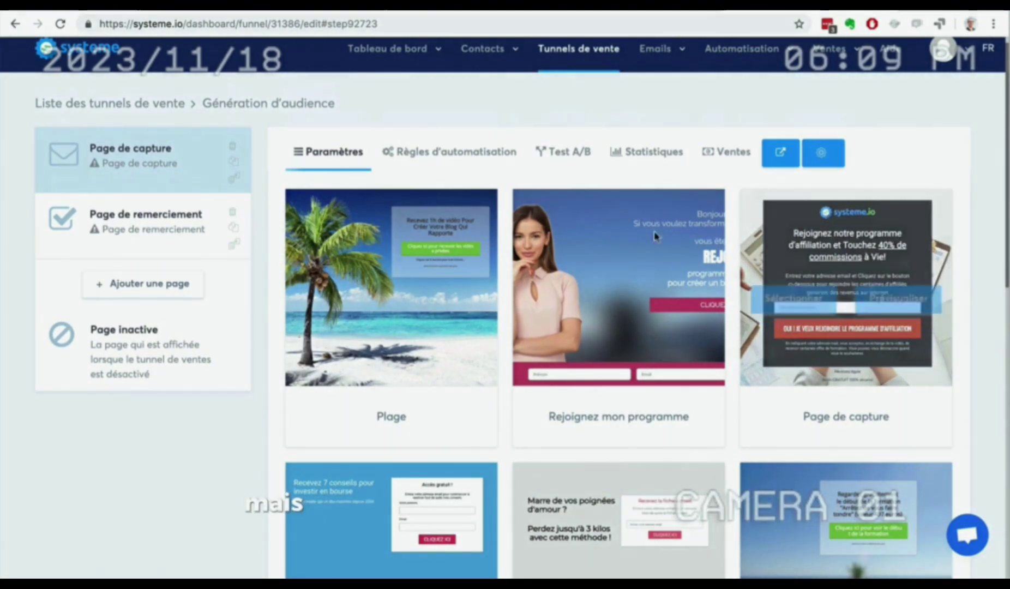
pyautogui.scroll(-1, 986, 296)
pyautogui.scroll(-10, 986, 296)
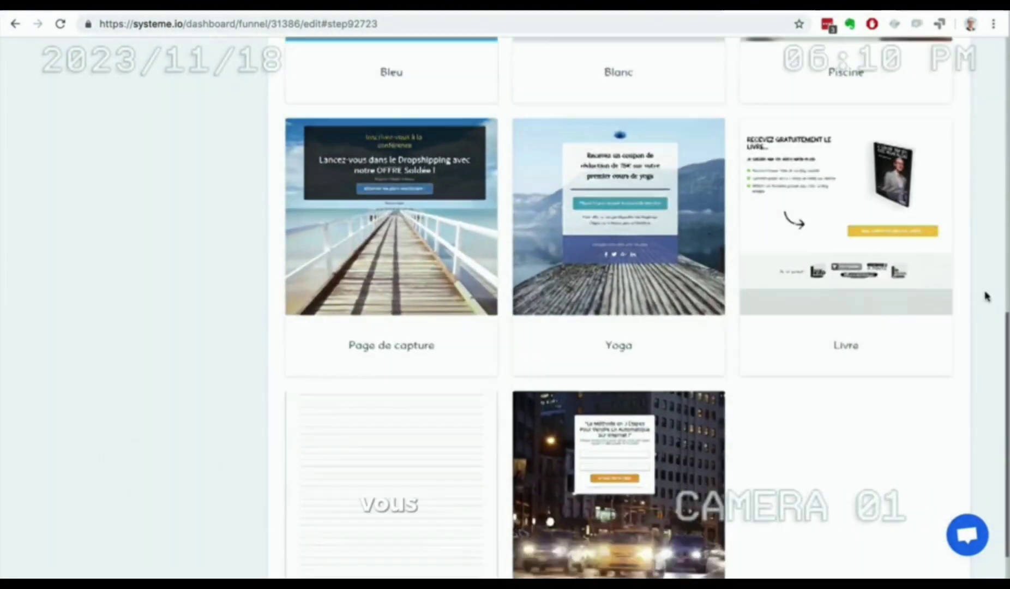
# - Choose the Page de capture template with the wooden pier and dropshipping conference offer for the capture step
pyautogui.moveTo(437, 378)
pyautogui.moveTo(567, 450)
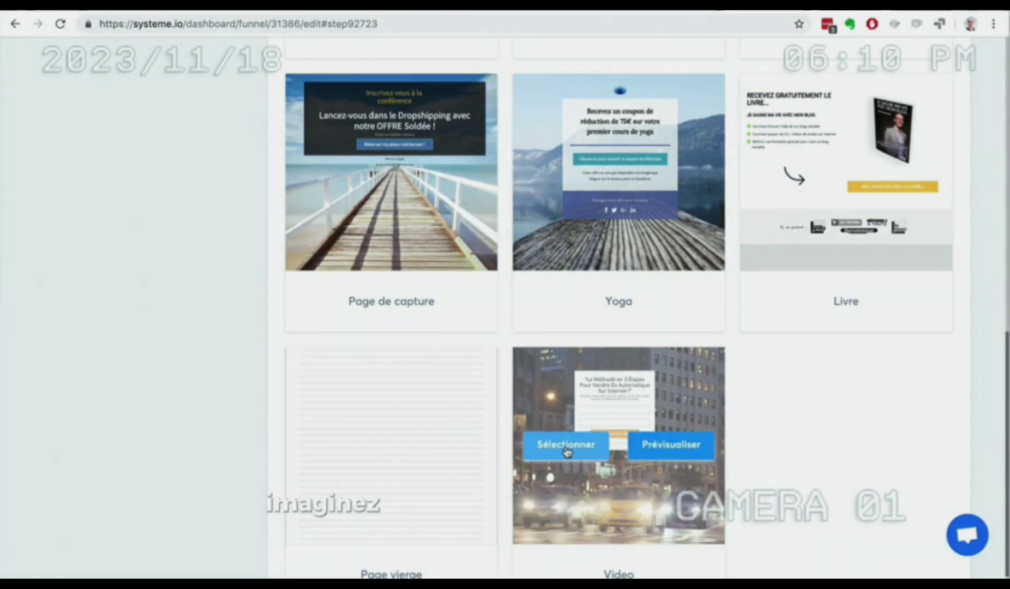
pyautogui.scroll(2, 192, 253)
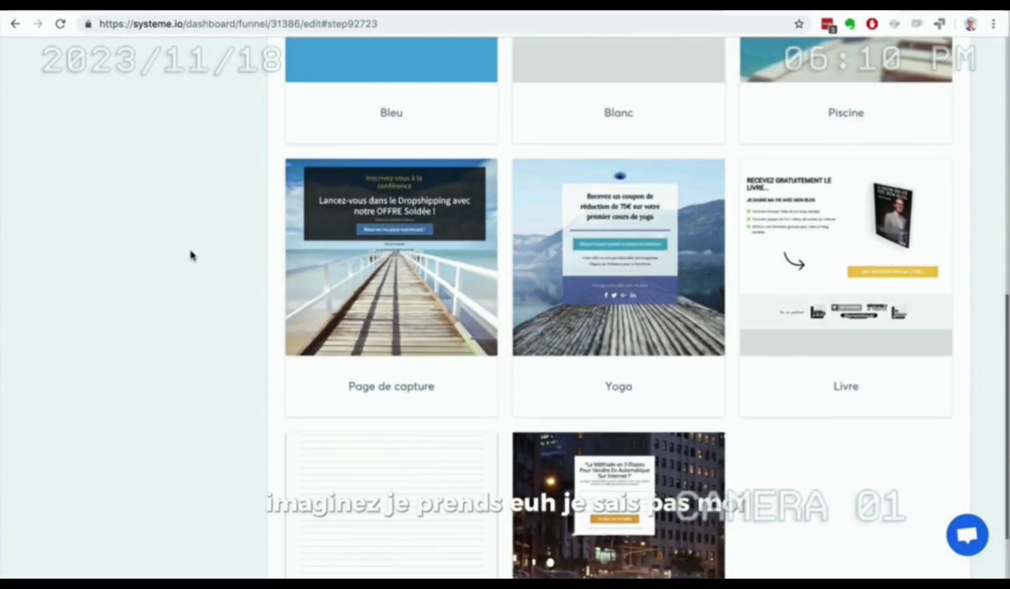
pyautogui.moveTo(332, 259)
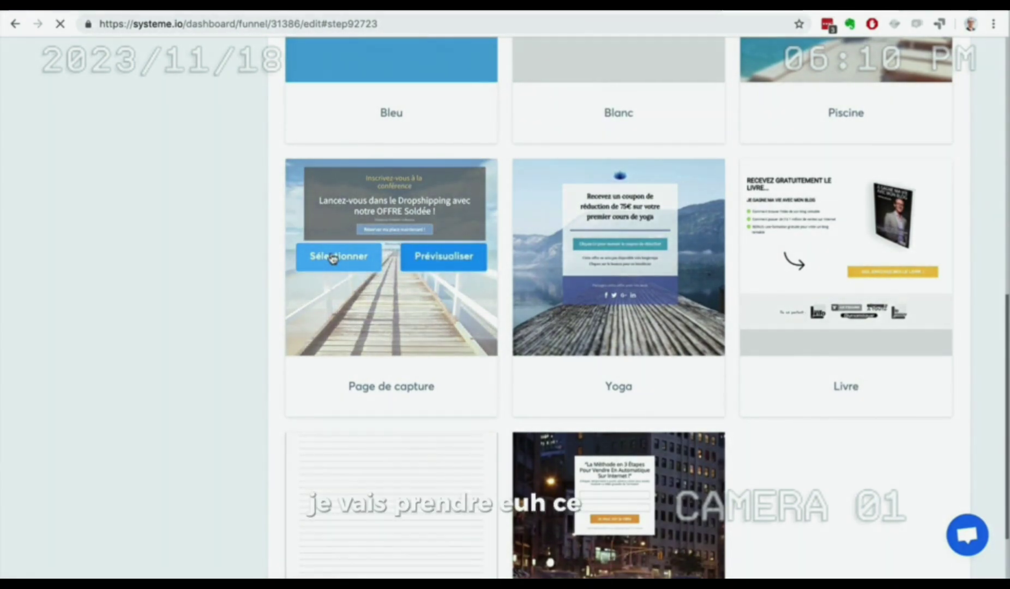
pyautogui.click(333, 257)
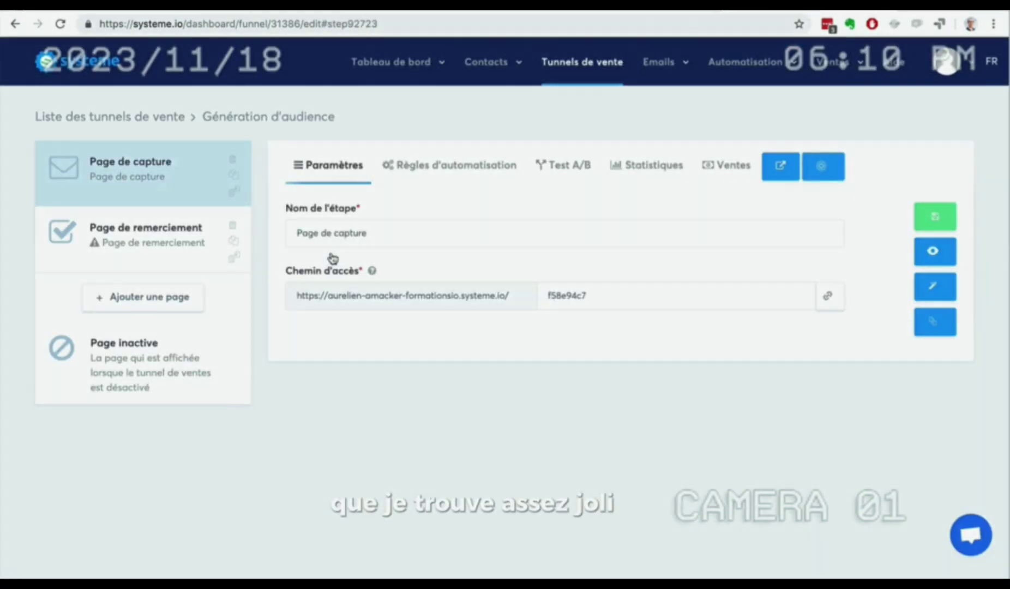
# - Open the capture page in the page editor and display the settings of its background section
pyautogui.click(934, 284)
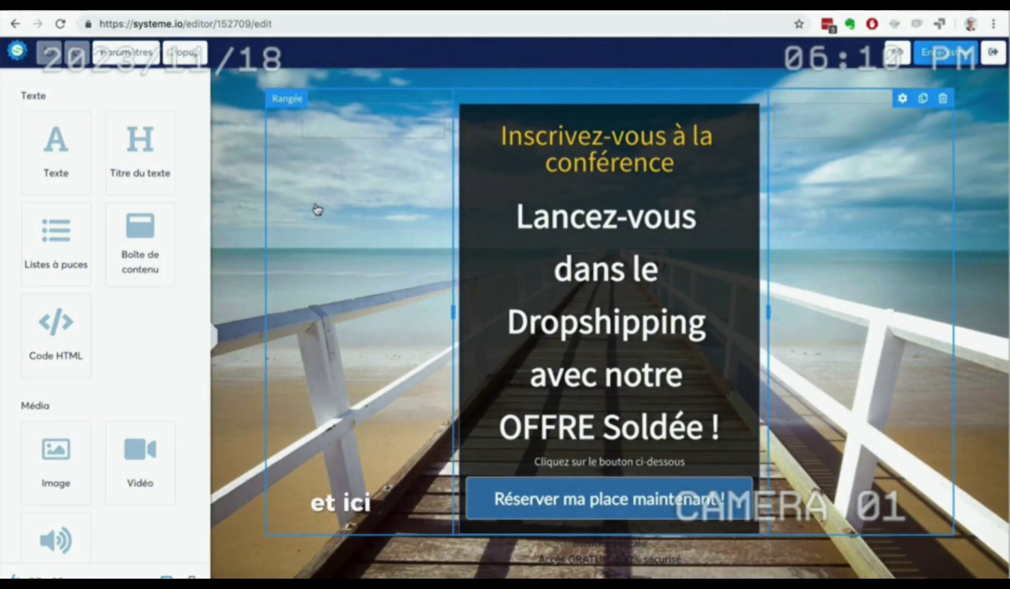
pyautogui.click(217, 119)
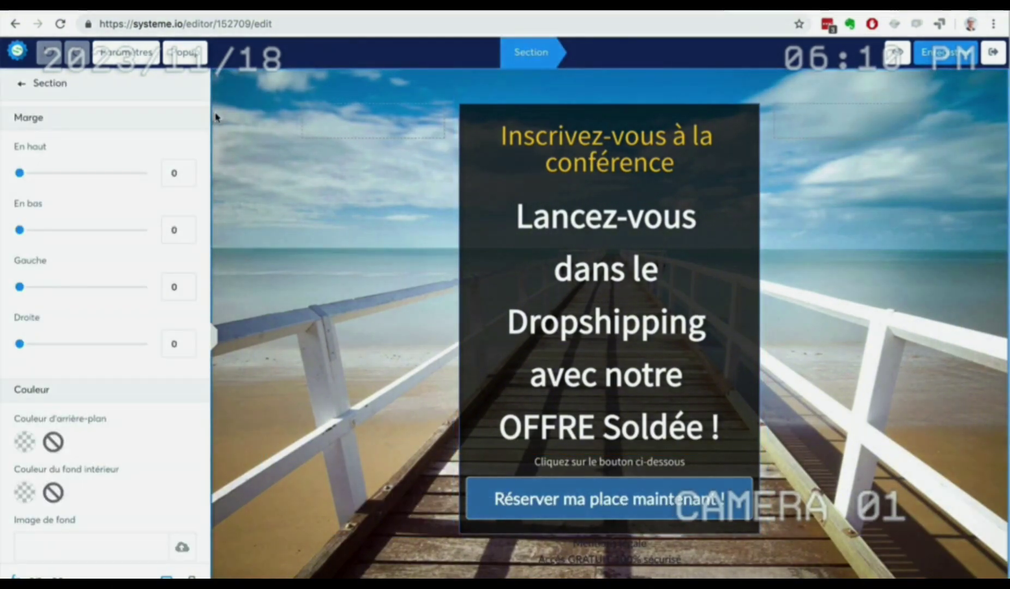
# - Review the background section's remaining settings, from image position and padding to shadow, delay and device visibility
pyautogui.scroll(-10, 110, 265)
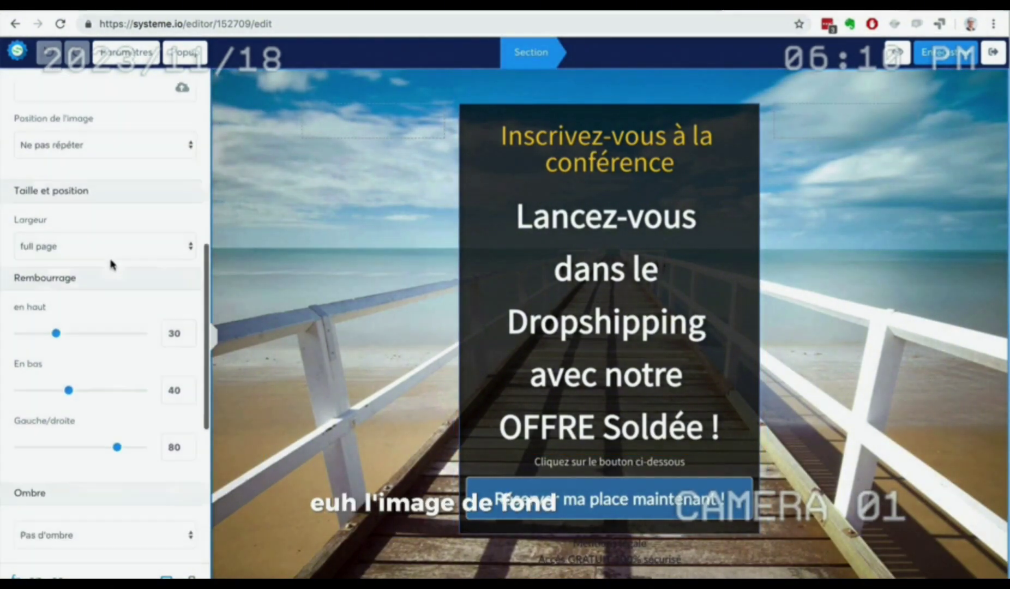
pyautogui.scroll(-3, 110, 265)
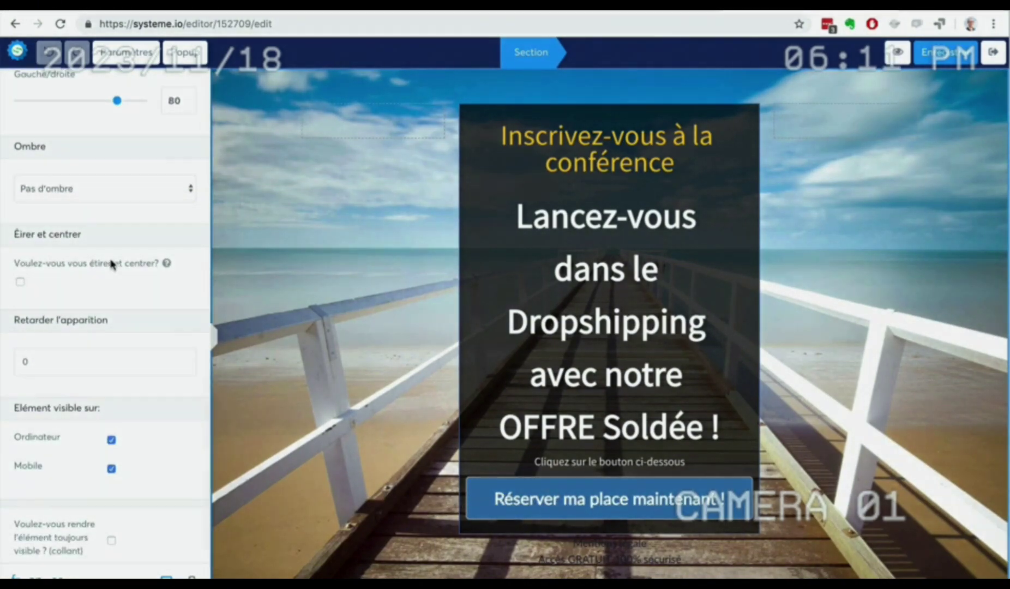
pyautogui.press('Escape')
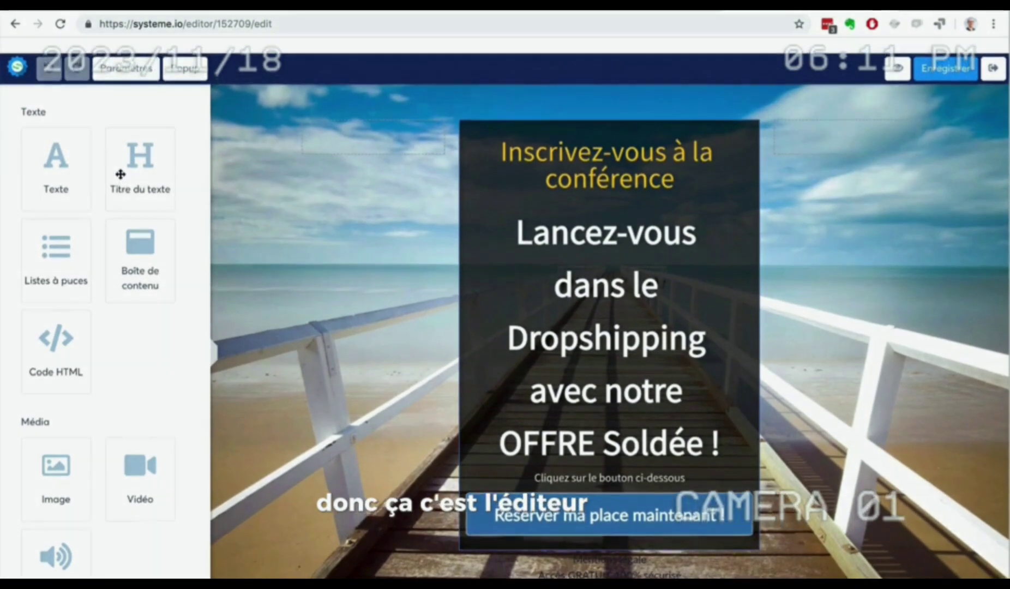
# - Examine the full palette of page elements, from text and media to column layouts, form, social and countdown
pyautogui.scroll(-6, 121, 174)
pyautogui.scroll(-4, 120, 174)
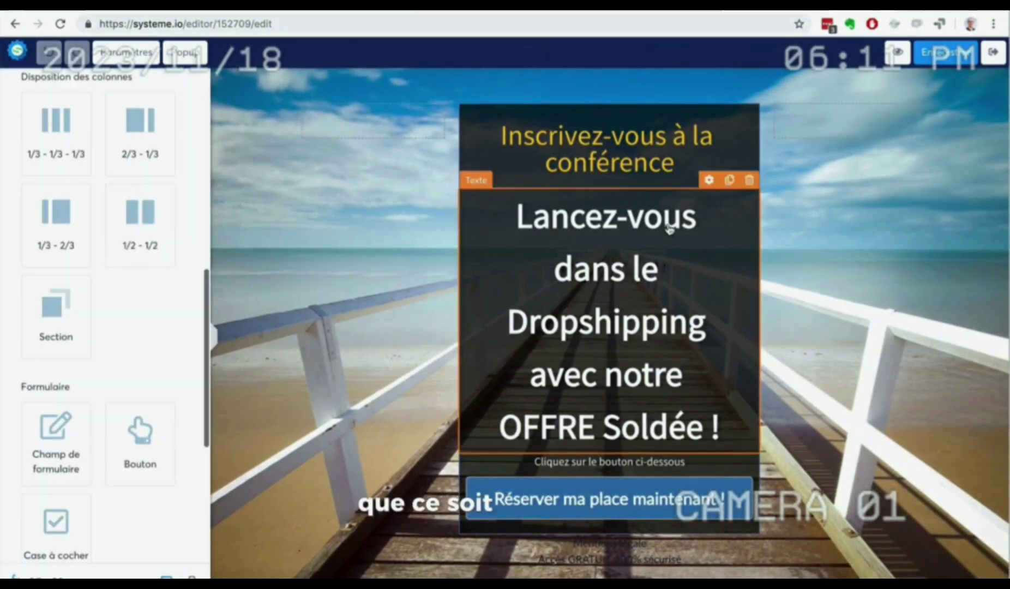
pyautogui.scroll(-5, 90, 215)
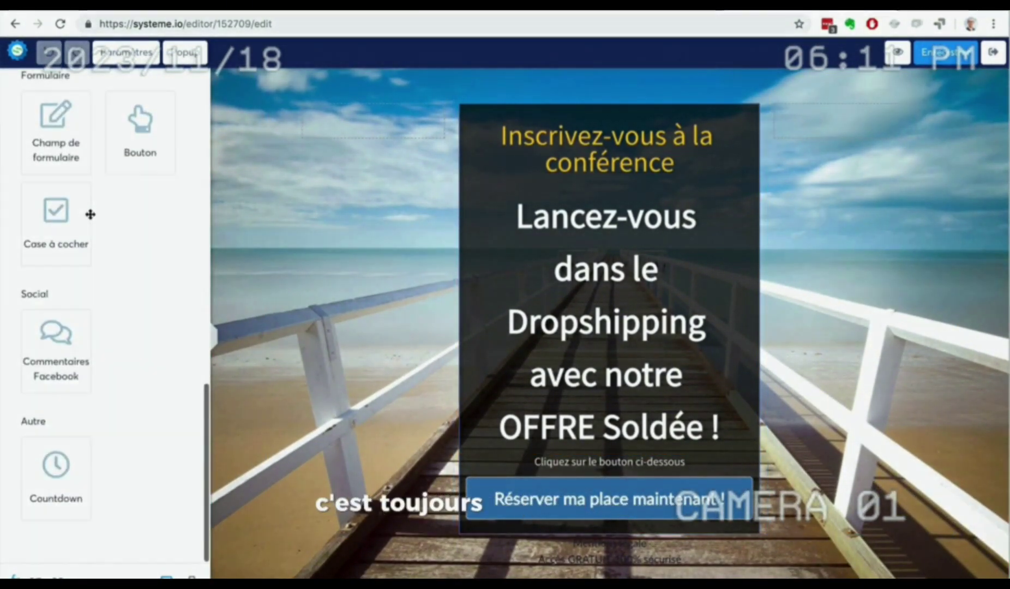
pyautogui.scroll(15, 90, 207)
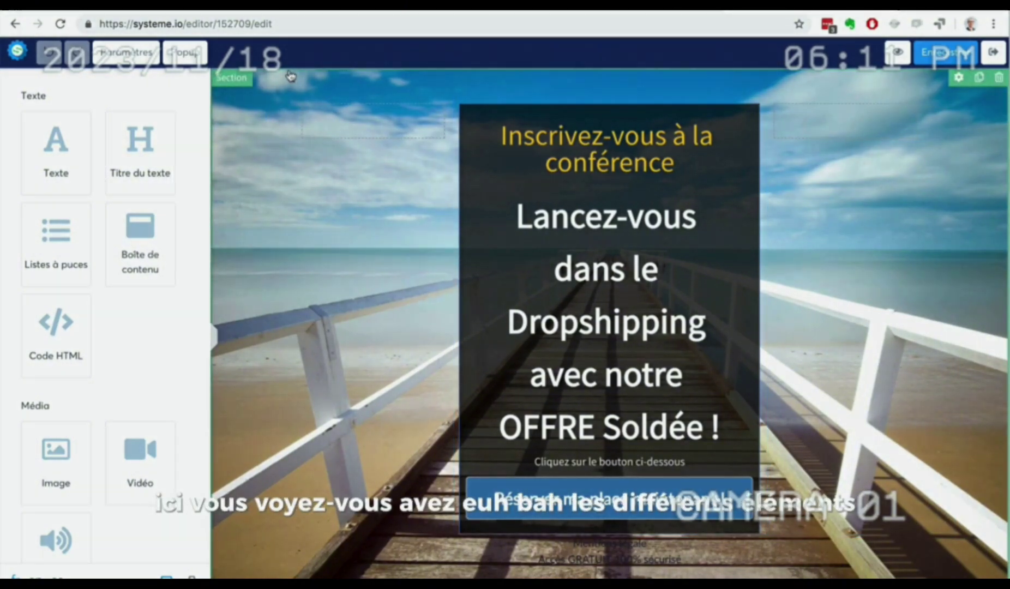
# - Inspect the settings of the background section and of the yellow "Inscrivez-vous à la conférence" title
pyautogui.click(290, 75)
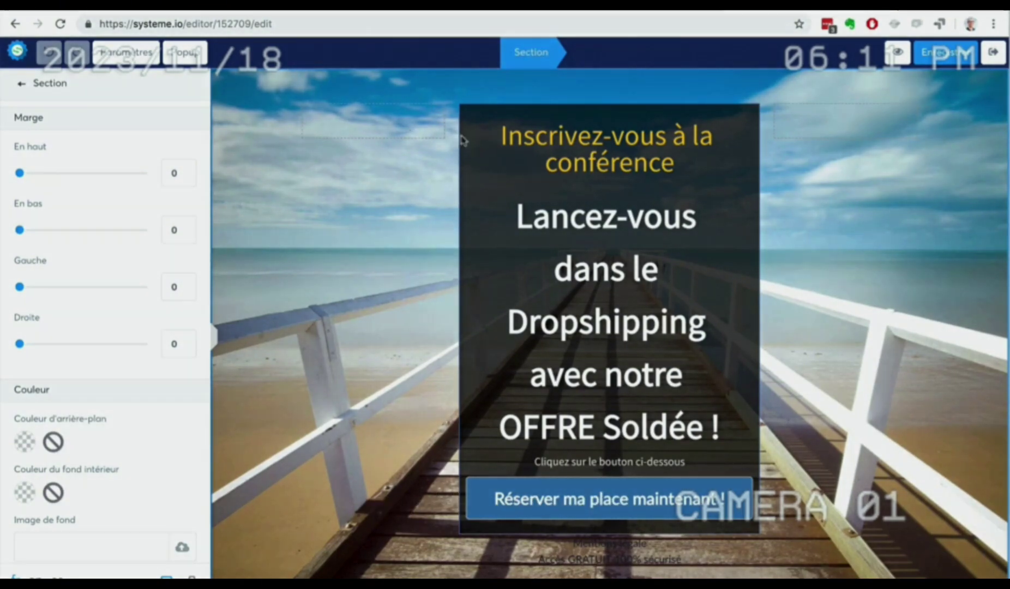
pyautogui.click(494, 112)
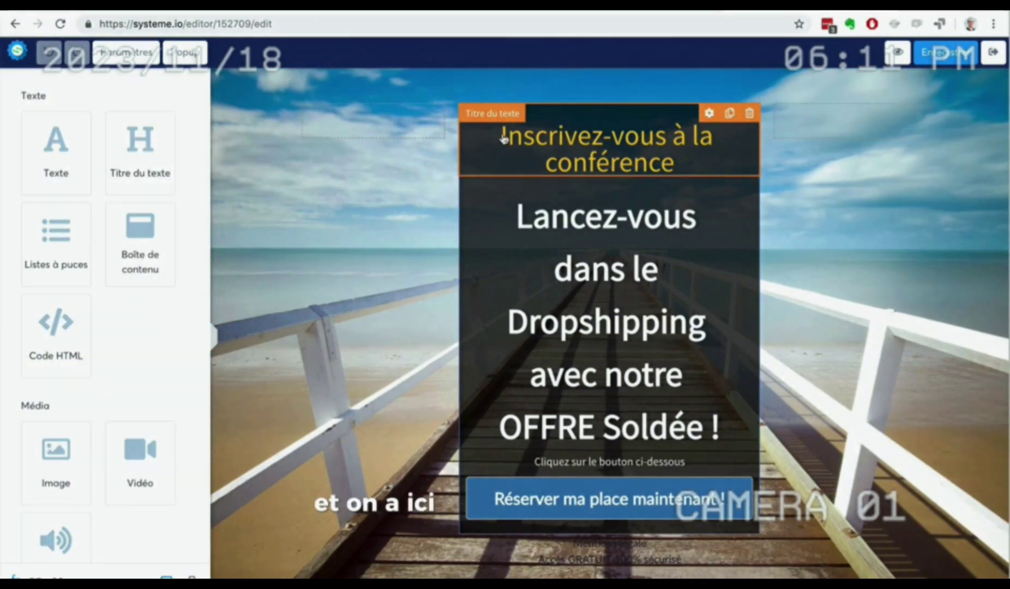
pyautogui.click(502, 138)
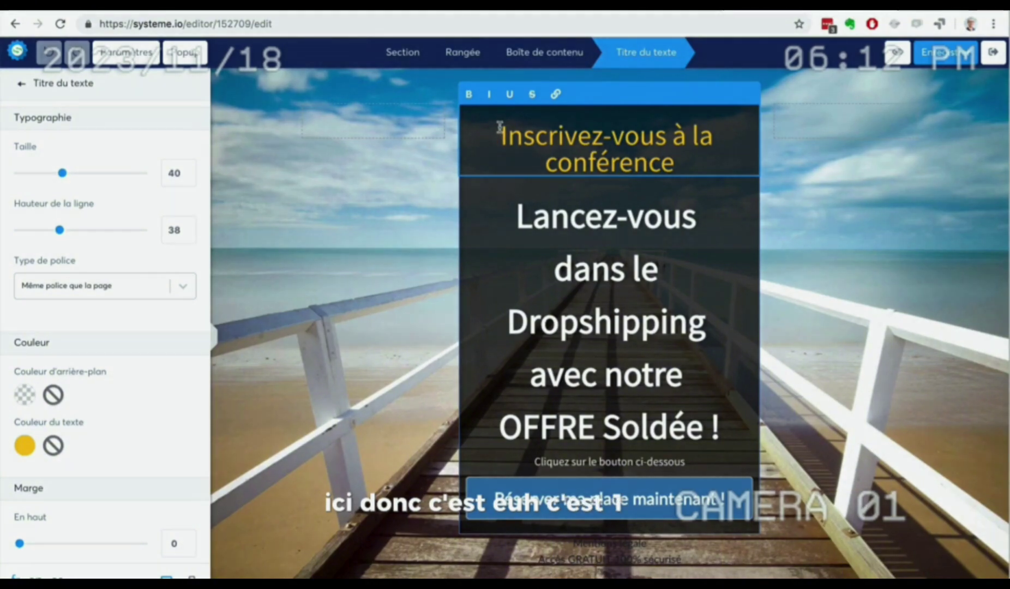
pyautogui.click(22, 86)
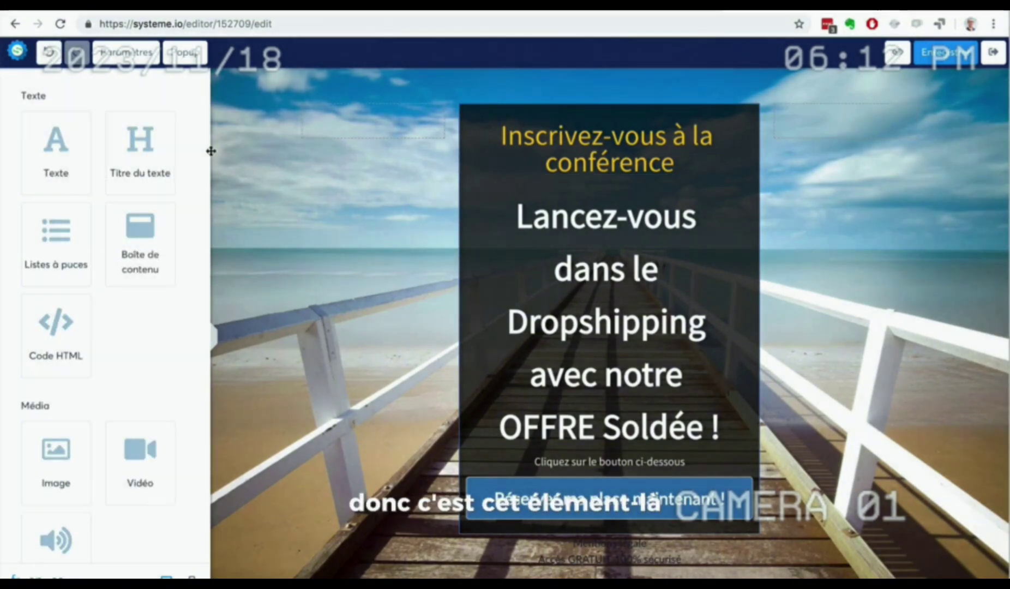
# - Inspect the title's parent elements one after another: its Boîte de contenu, its Rangée and its Section
pyautogui.click(570, 142)
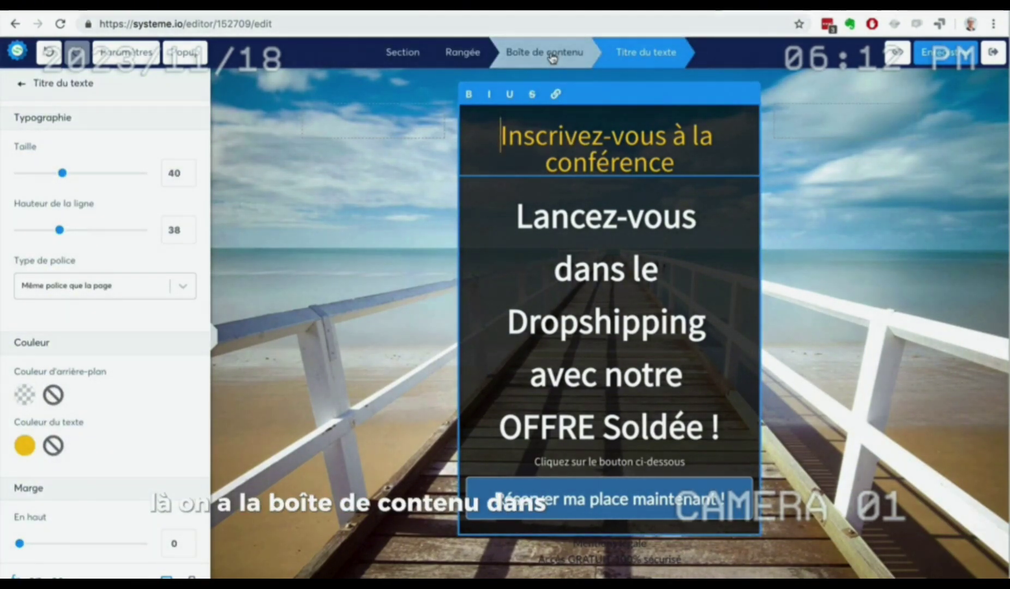
pyautogui.click(553, 56)
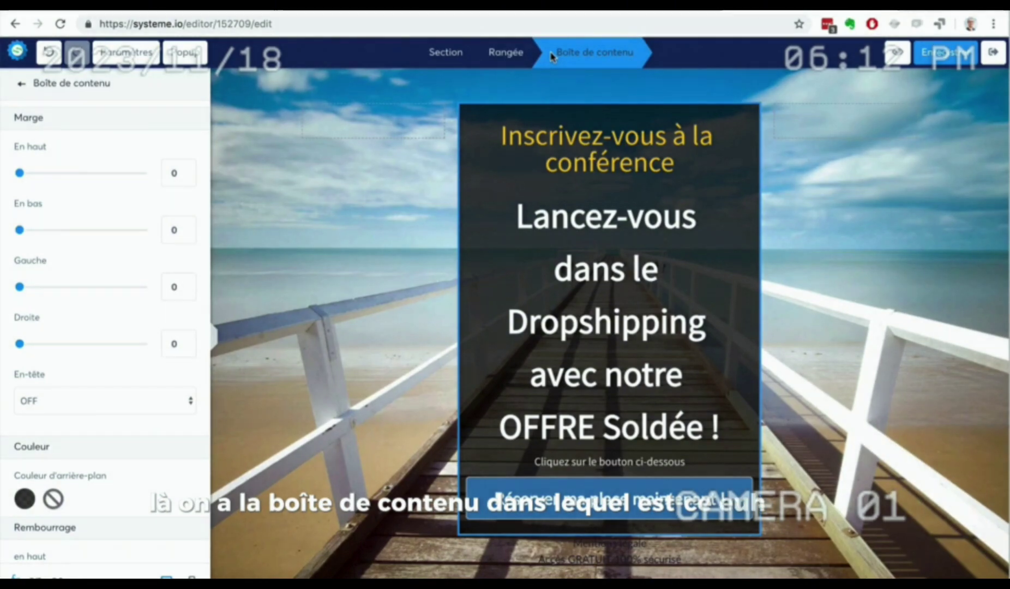
pyautogui.click(505, 52)
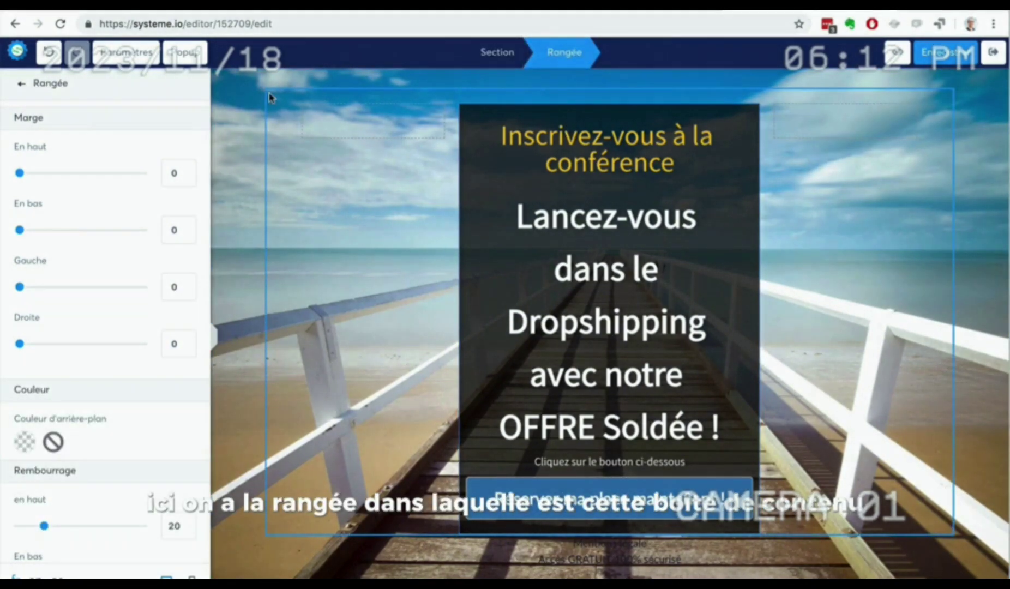
pyautogui.click(487, 54)
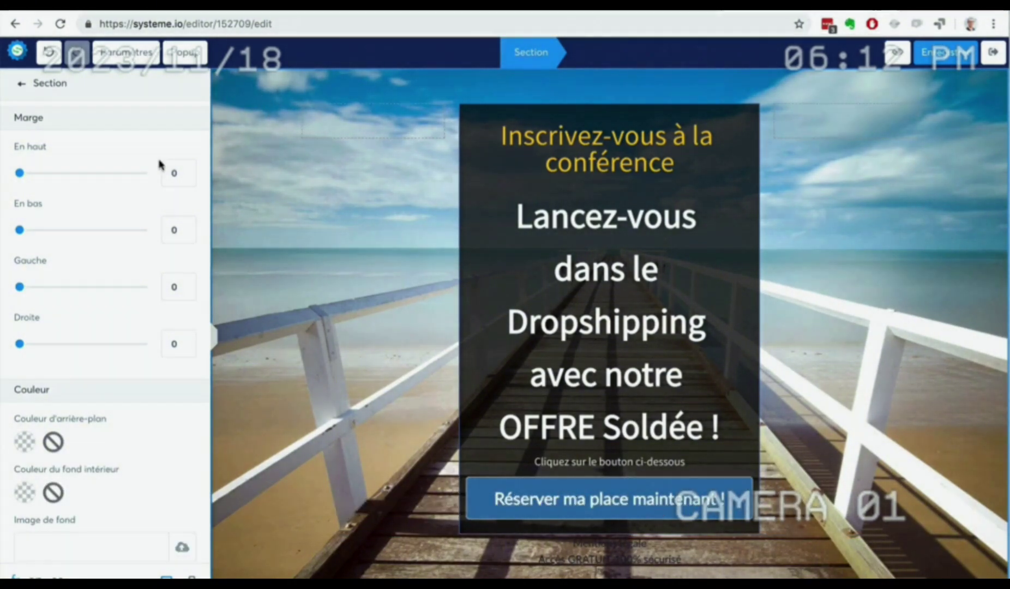
pyautogui.click(430, 87)
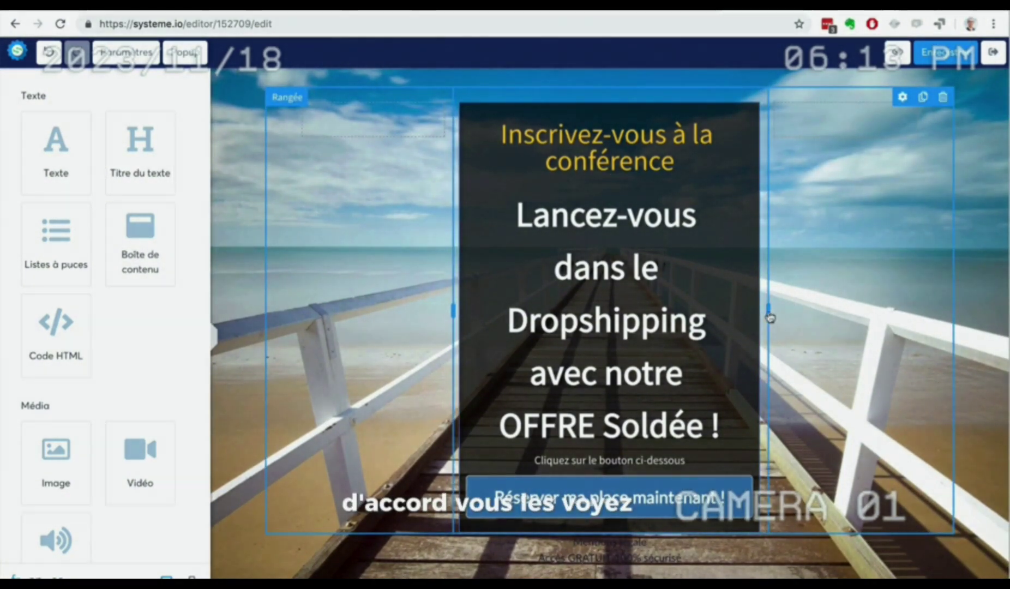
# - Review the settings of the row around the content box and preview the page in its mobile version
pyautogui.moveTo(803, 315)
pyautogui.mouseDown()
pyautogui.moveTo(877, 313)
pyautogui.moveTo(786, 311)
pyautogui.mouseUp()
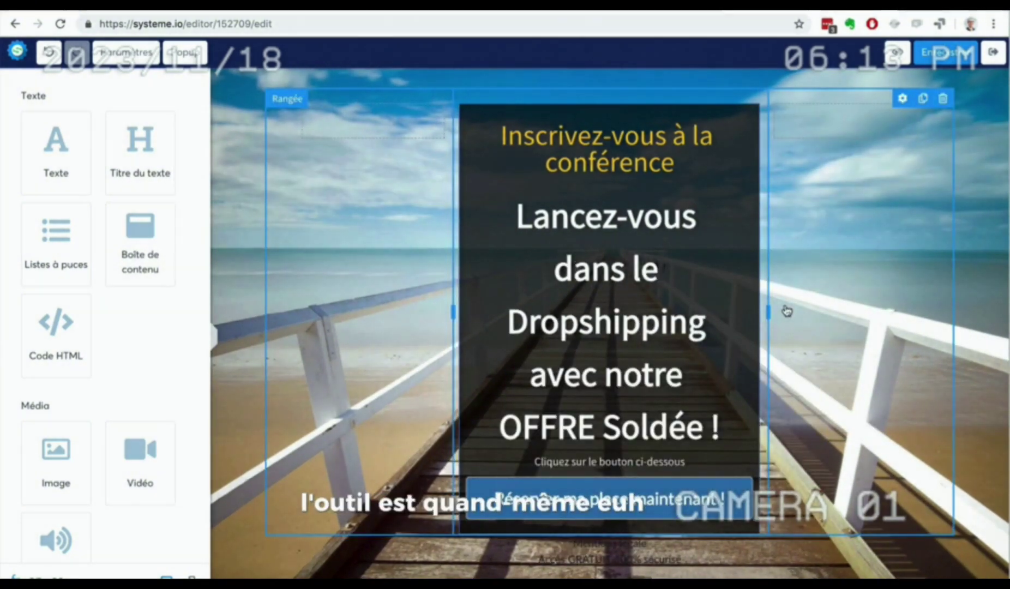
pyautogui.click(786, 311)
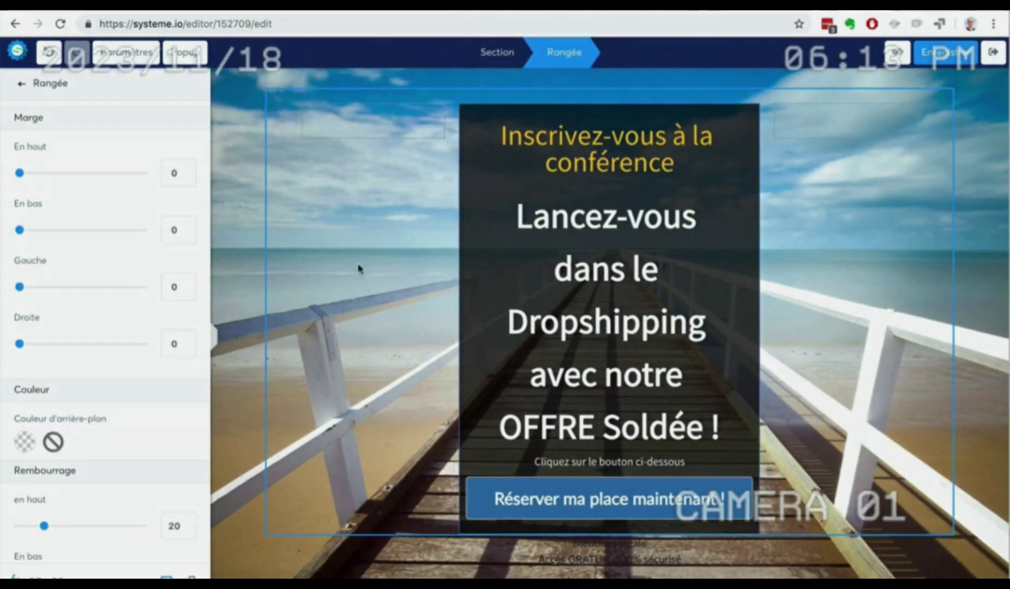
pyautogui.scroll(-8, 70, 213)
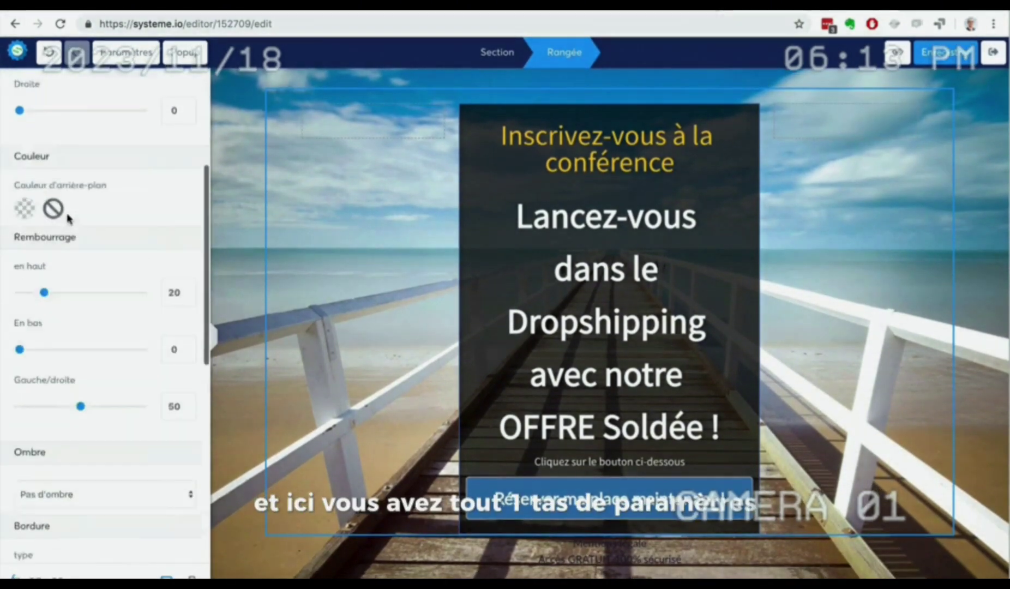
pyautogui.scroll(-10, 68, 218)
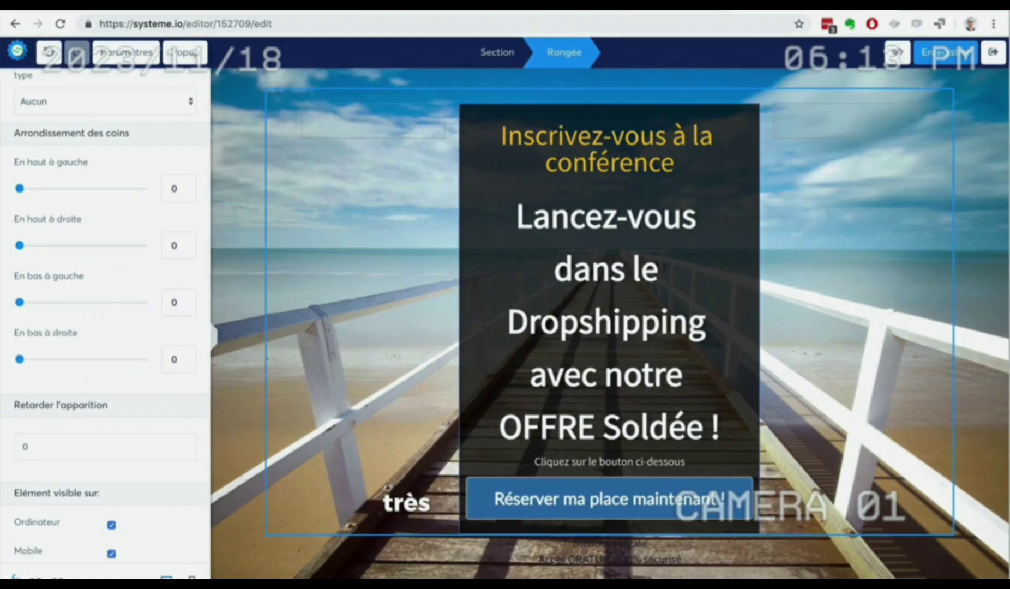
pyautogui.click(191, 578)
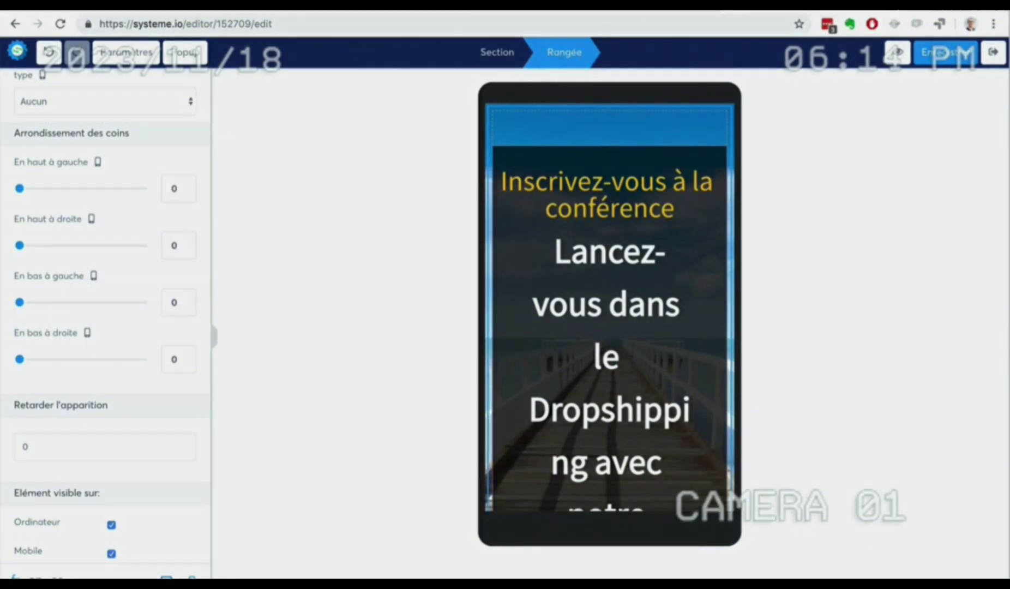
pyautogui.click(166, 578)
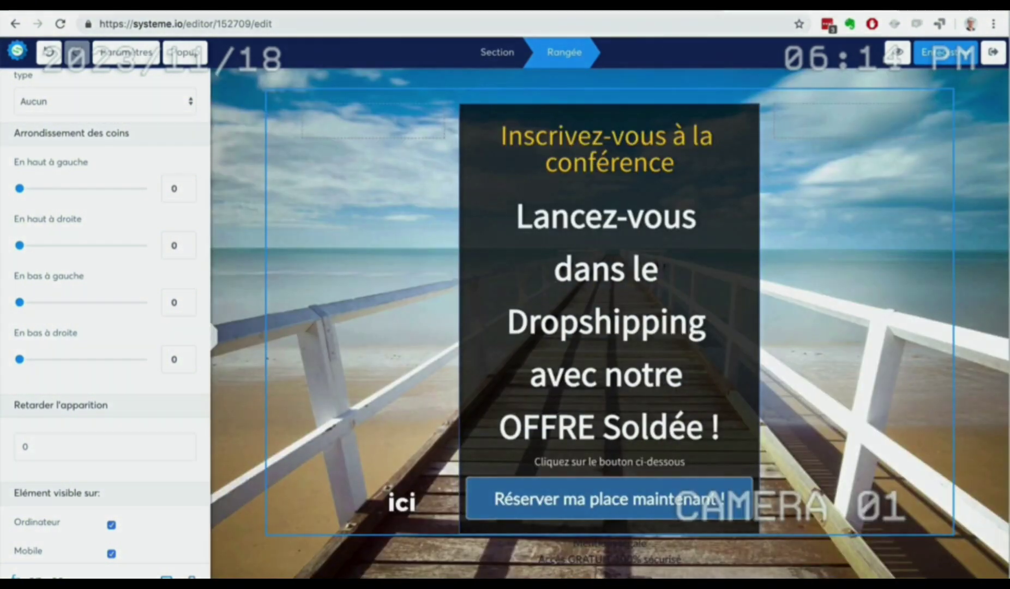
# - Switch the row's visibility on Ordinateur off and back on, and return to the list of page elements
pyautogui.click(111, 525)
pyautogui.click(111, 525)
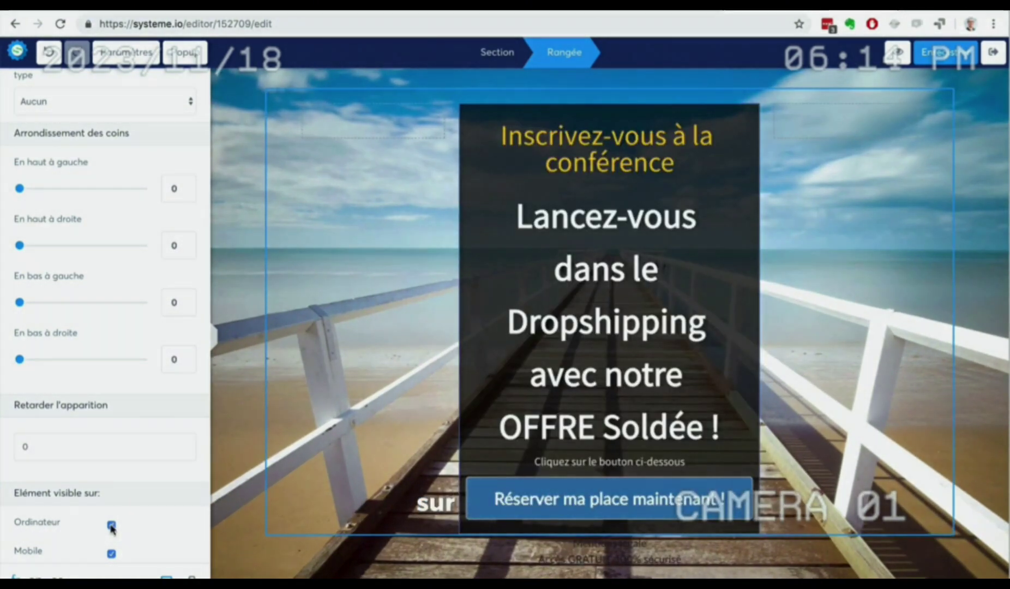
pyautogui.click(112, 525)
pyautogui.click(111, 525)
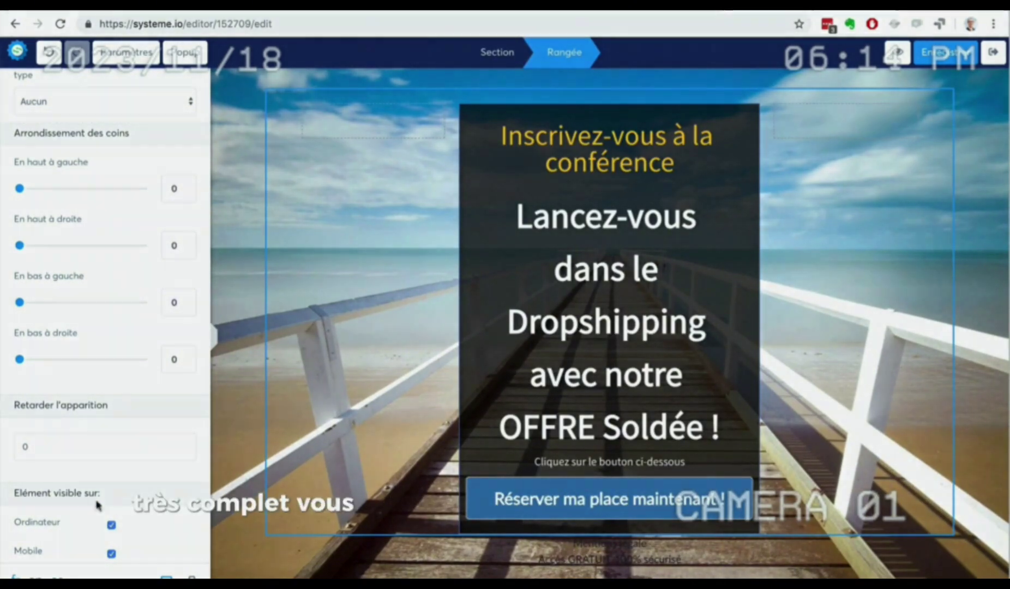
pyautogui.scroll(1, 109, 393)
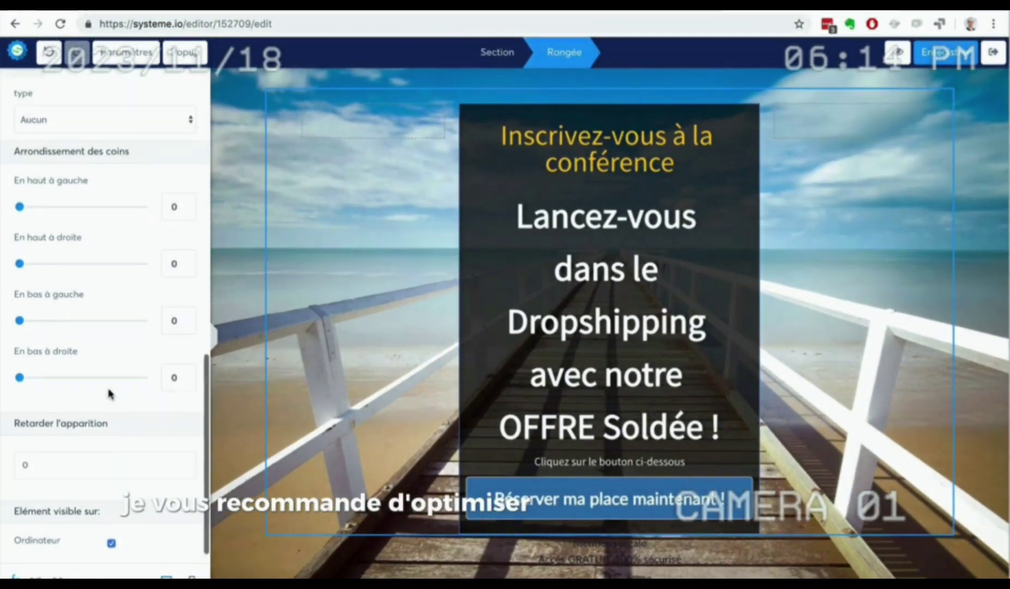
pyautogui.scroll(15, 109, 394)
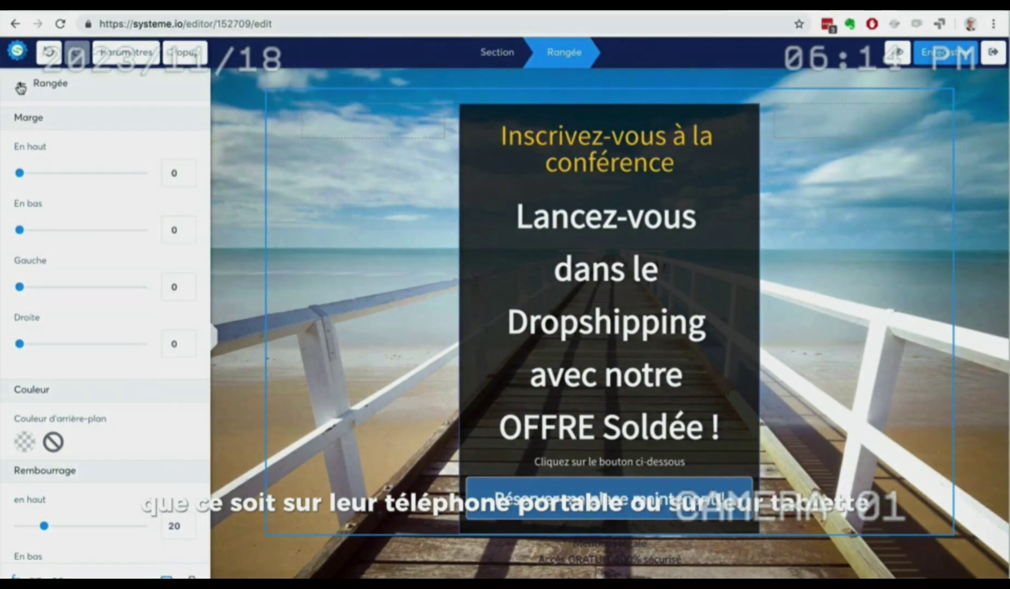
pyautogui.click(20, 88)
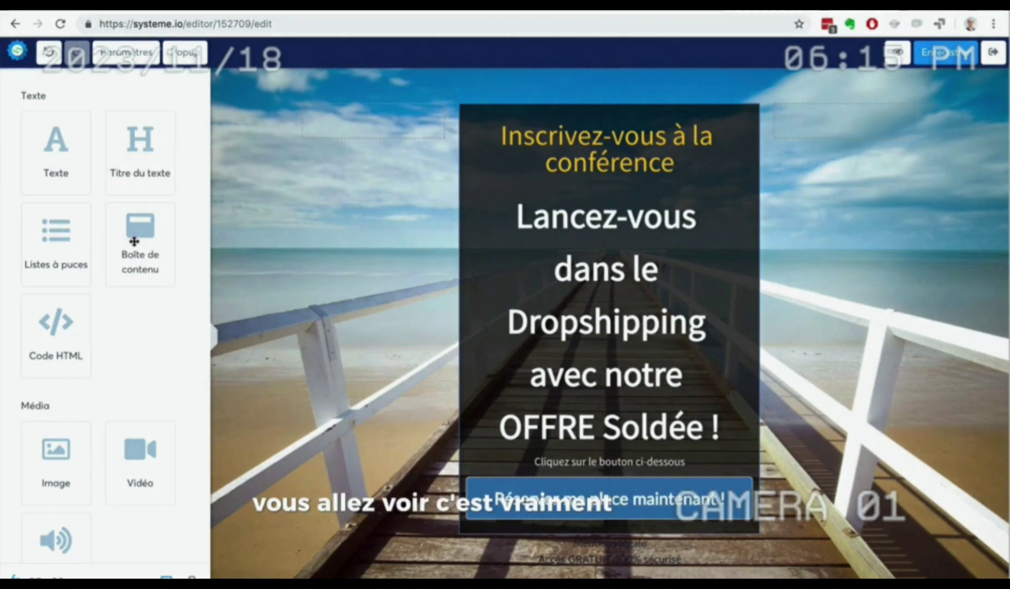
# - Add a Vidéo element between the yellow title and the "Lancez-vous" text and display its settings
pyautogui.scroll(-3, 108, 354)
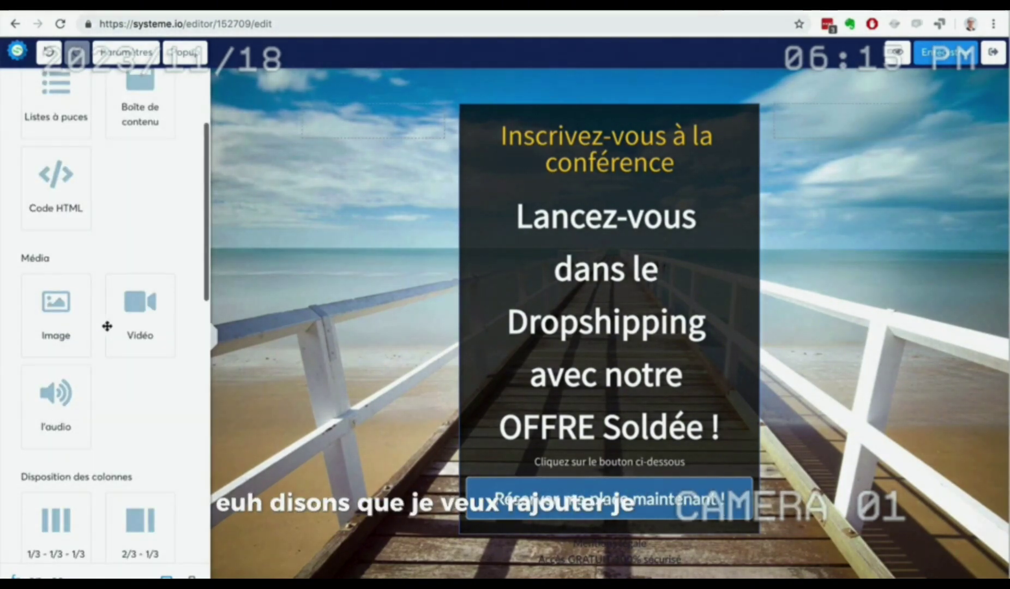
pyautogui.moveTo(128, 324); pyautogui.dragTo(565, 206)
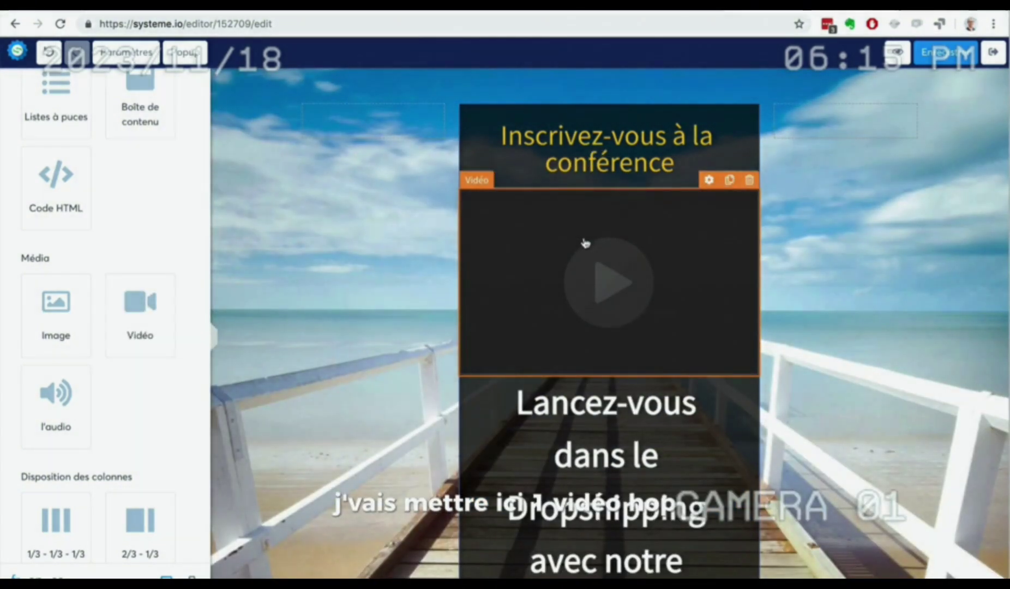
pyautogui.click(708, 180)
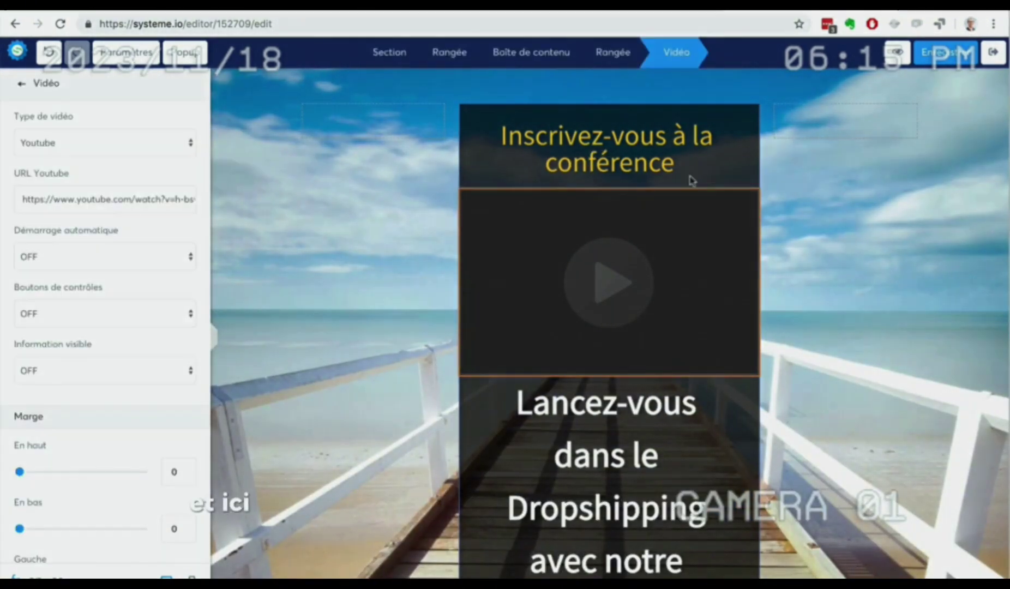
# - Try the video types Envoyer un fichier and Lien direct for the new video element
pyautogui.click(97, 143)
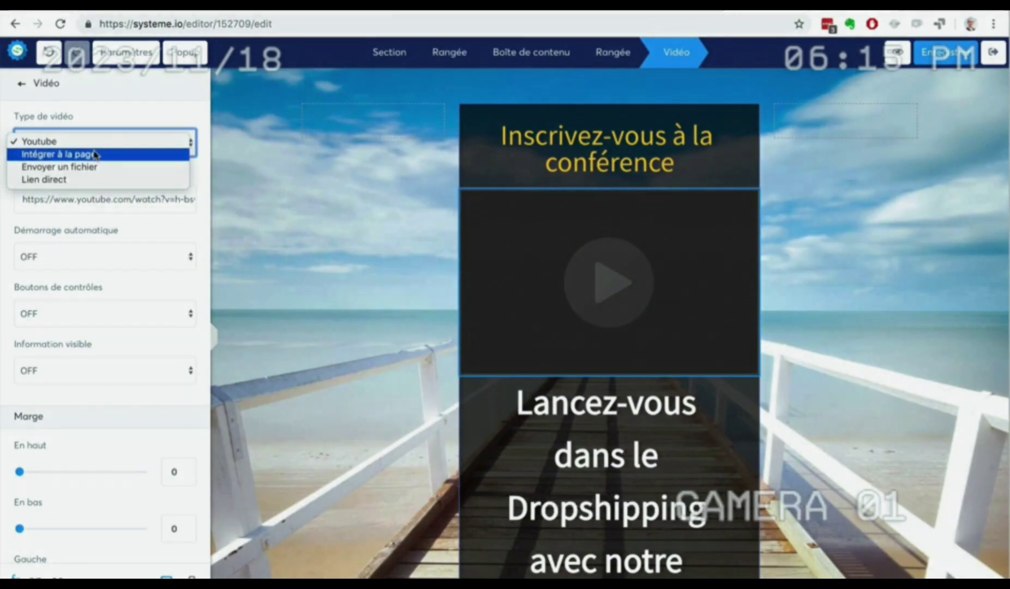
pyautogui.click(93, 166)
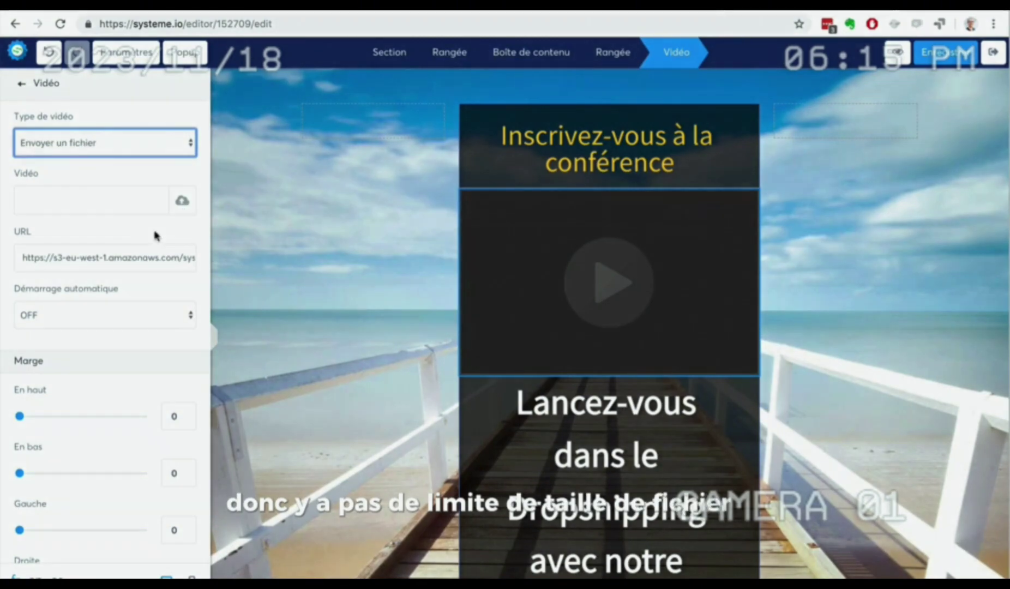
pyautogui.click(100, 146)
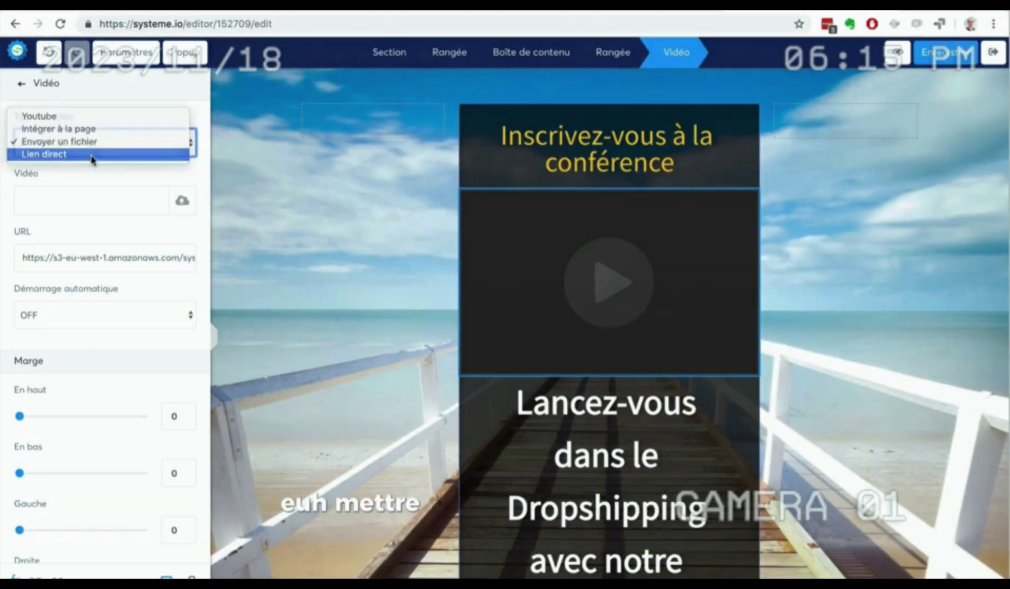
pyautogui.click(92, 157)
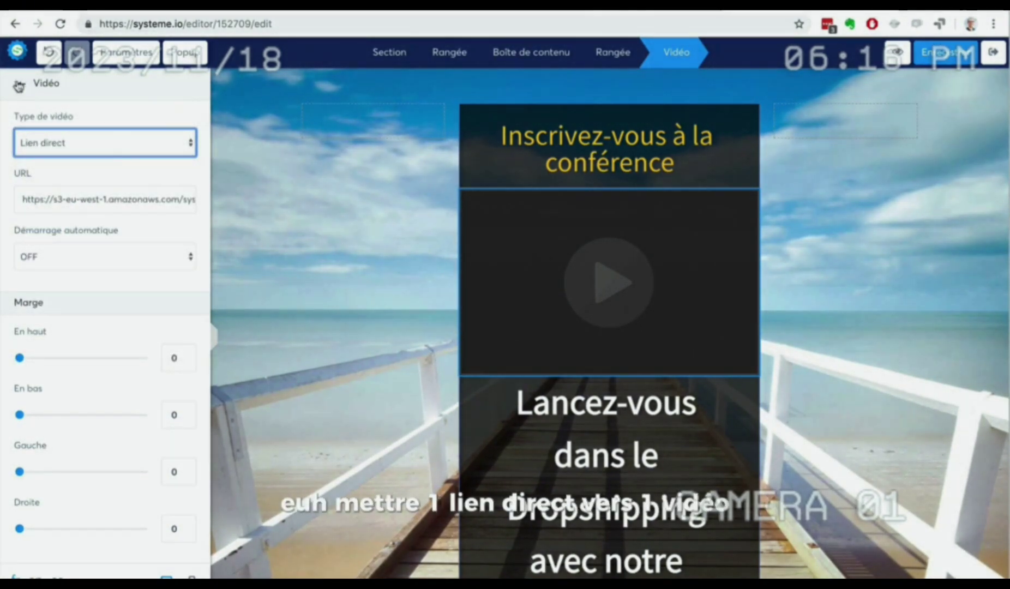
# - Leave the video settings and delete the Vidéo element from the page
pyautogui.click(19, 86)
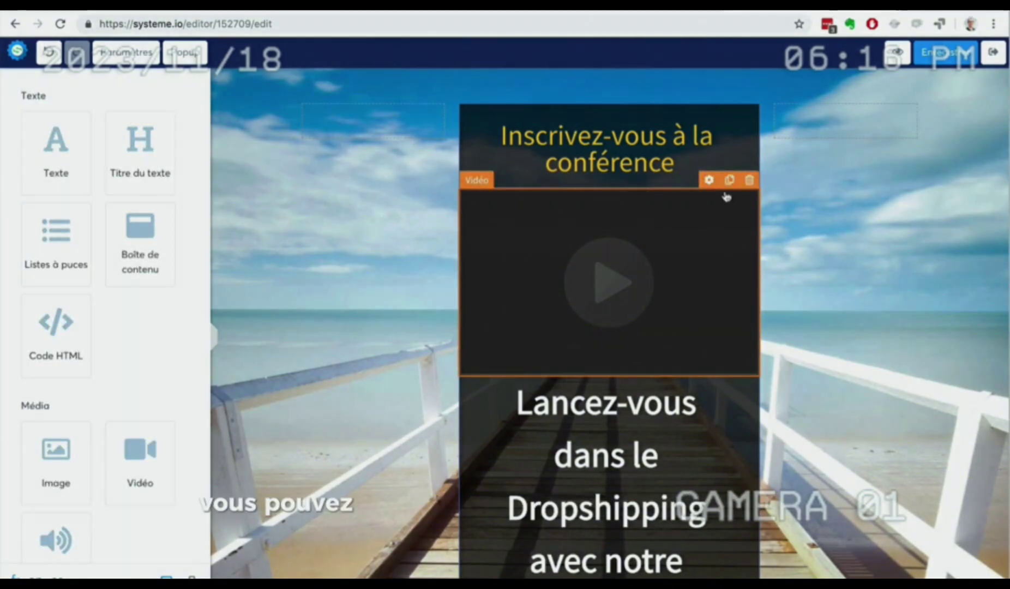
pyautogui.click(749, 180)
pyautogui.click(635, 105)
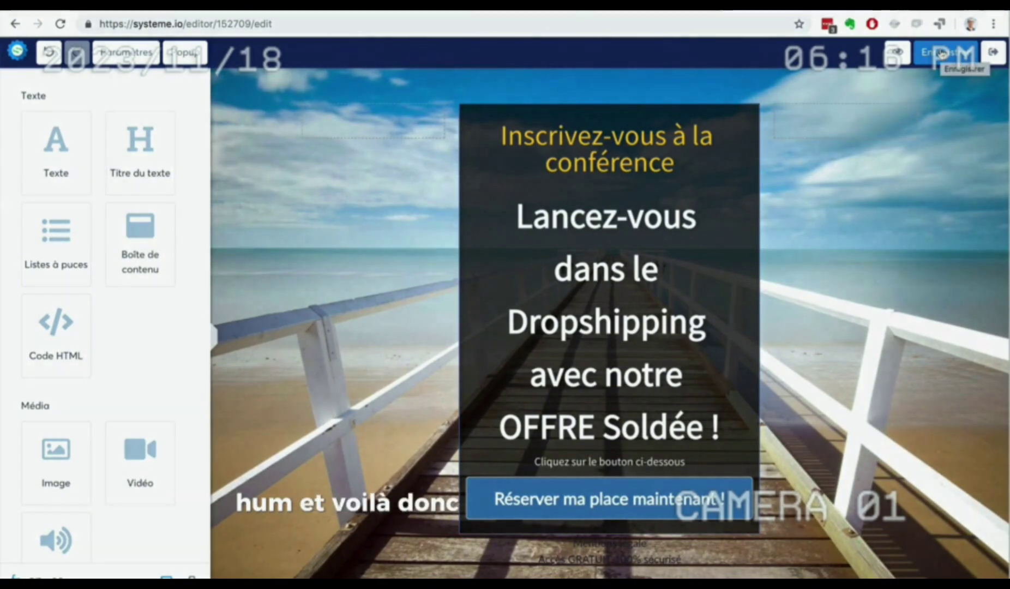
# - Leave the page editor and start adding a new page named "Formulaire de blog" to the Génération d'audience funnel
pyautogui.click(991, 52)
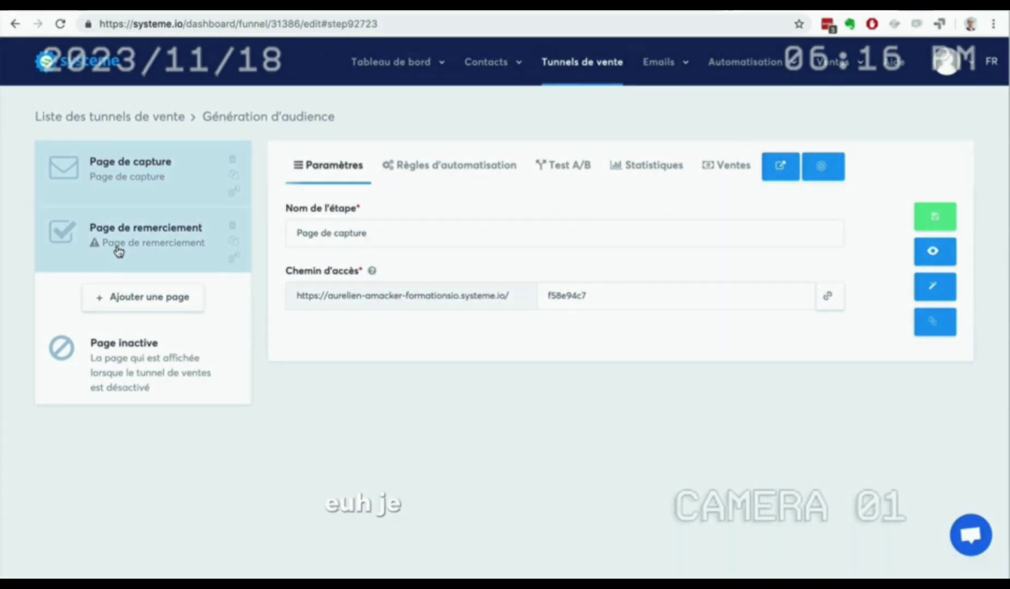
pyautogui.click(146, 301)
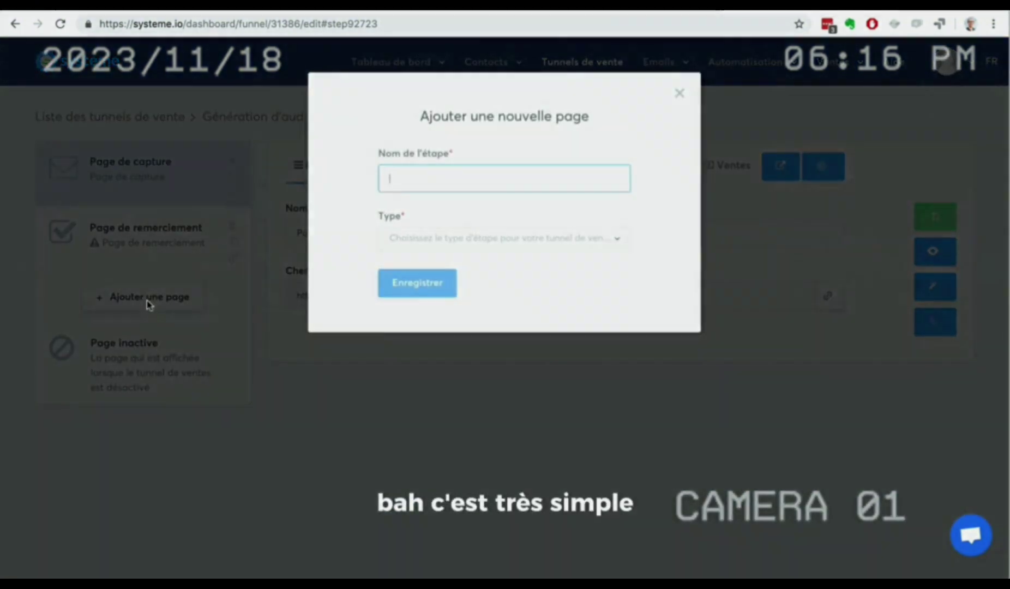
pyautogui.write('Form')
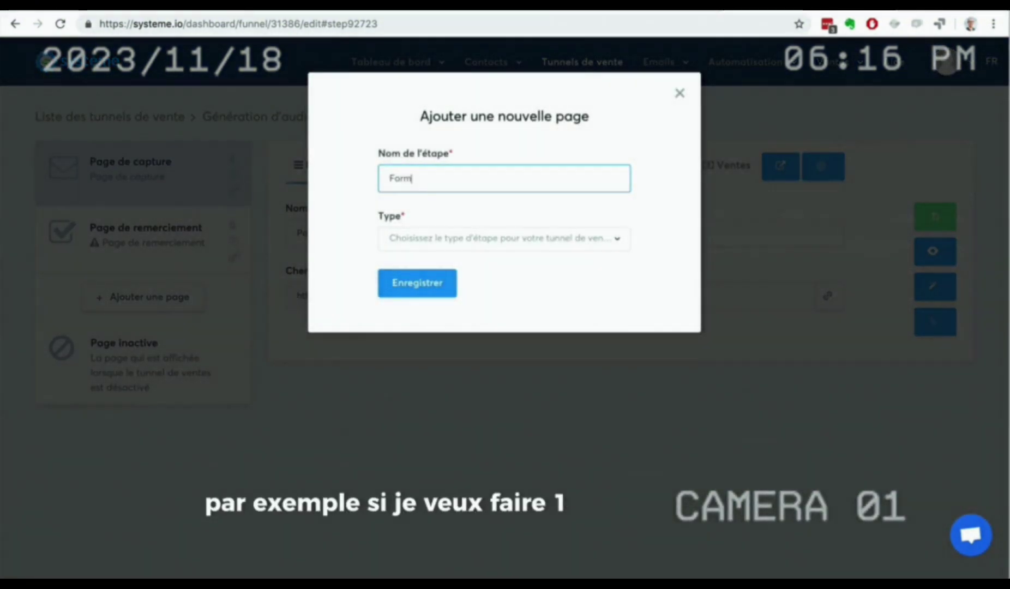
pyautogui.write('ulaire de blog')
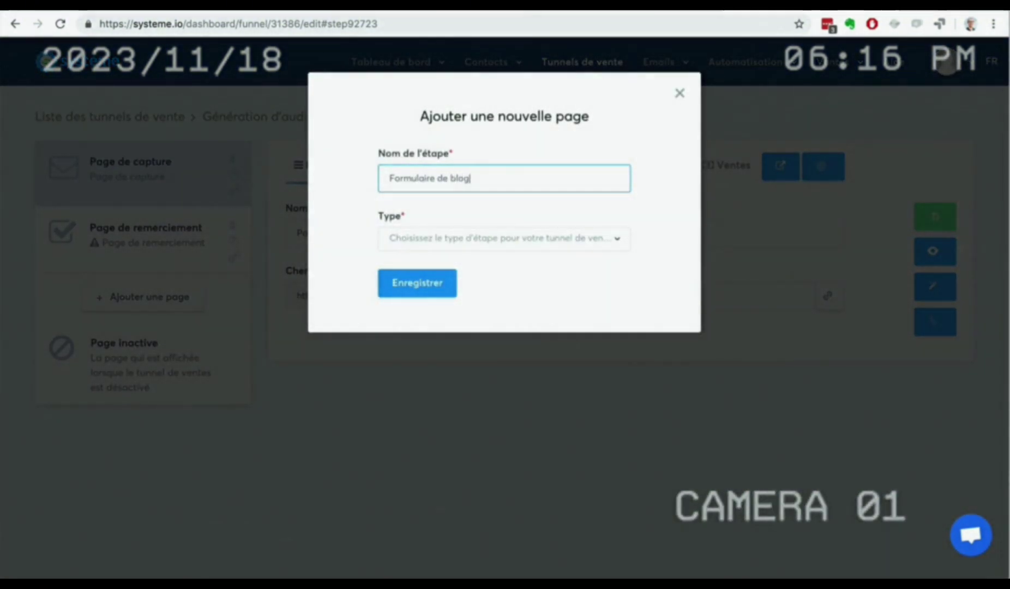
# - Look through the available page types and choose Formulaire as the new page's type
pyautogui.click(524, 237)
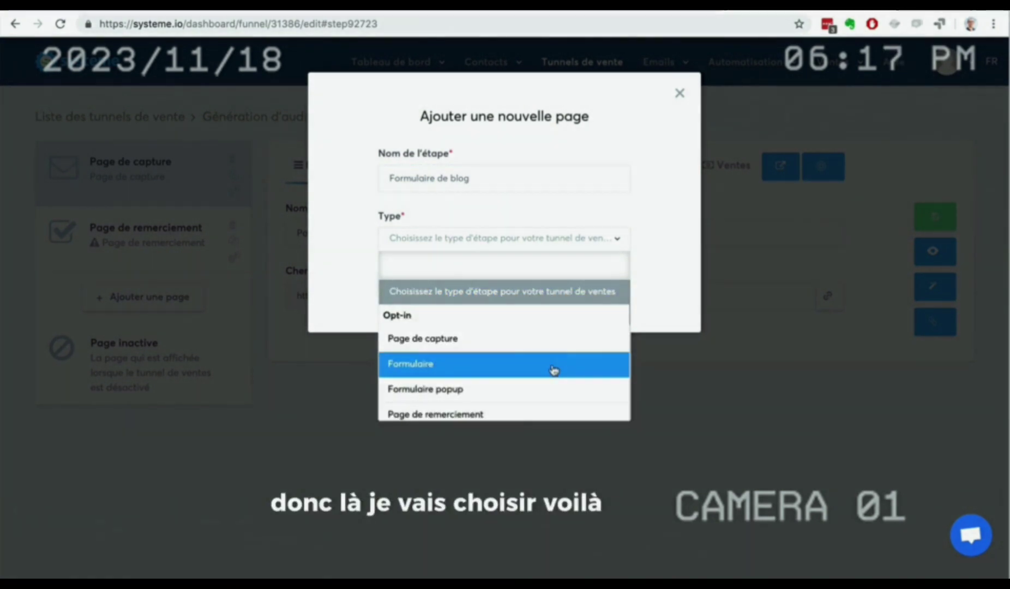
pyautogui.scroll(-2, 551, 368)
pyautogui.scroll(2, 552, 369)
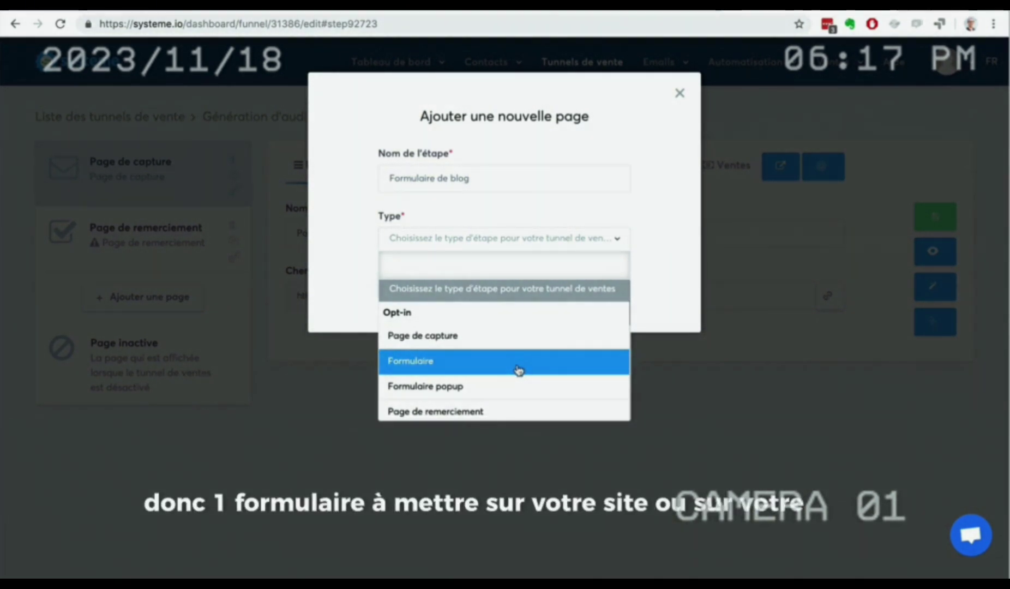
pyautogui.scroll(-3, 514, 393)
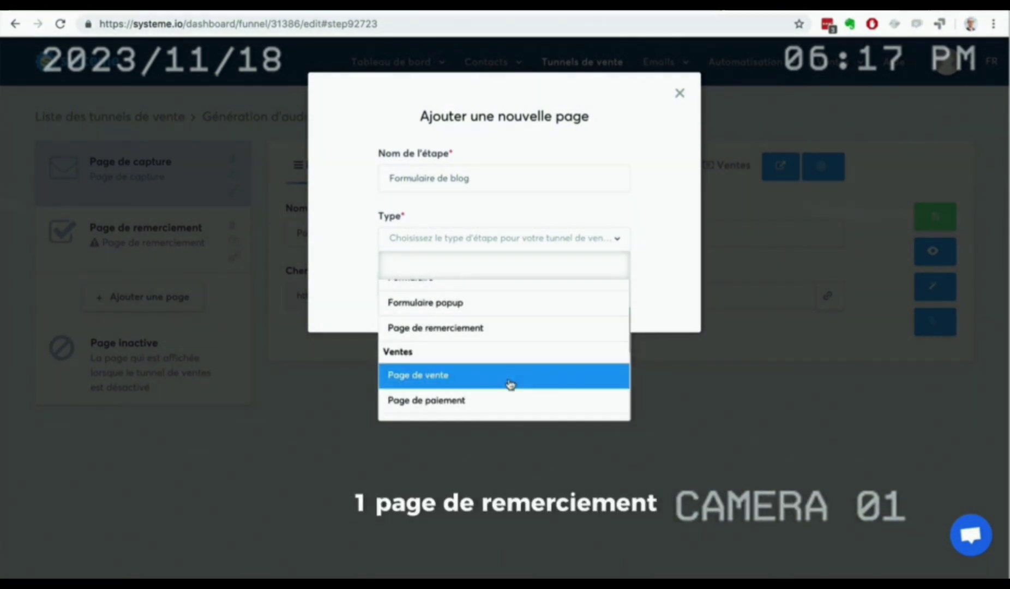
pyautogui.scroll(-3, 510, 383)
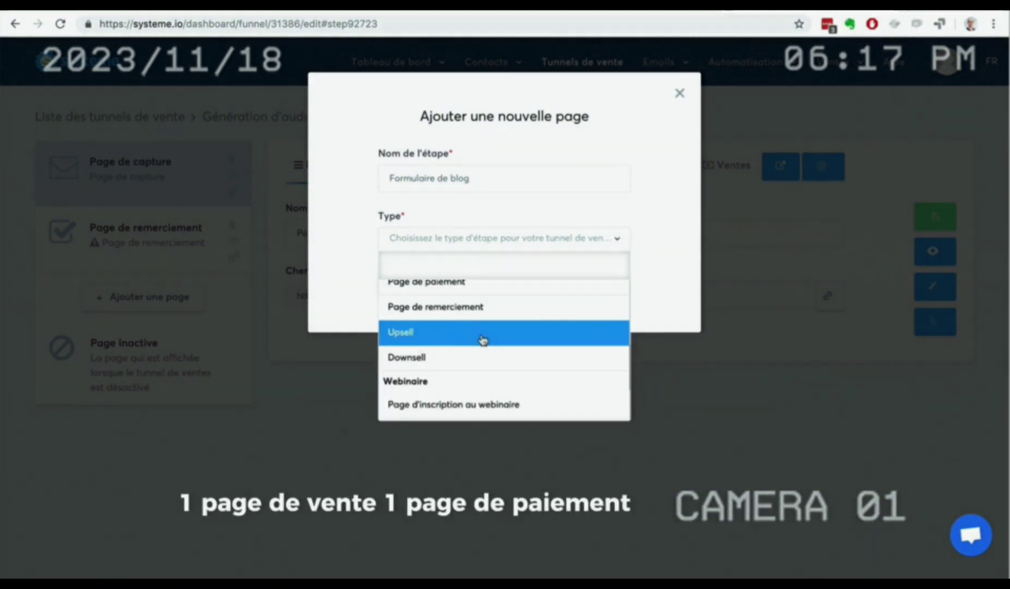
pyautogui.scroll(-3, 499, 408)
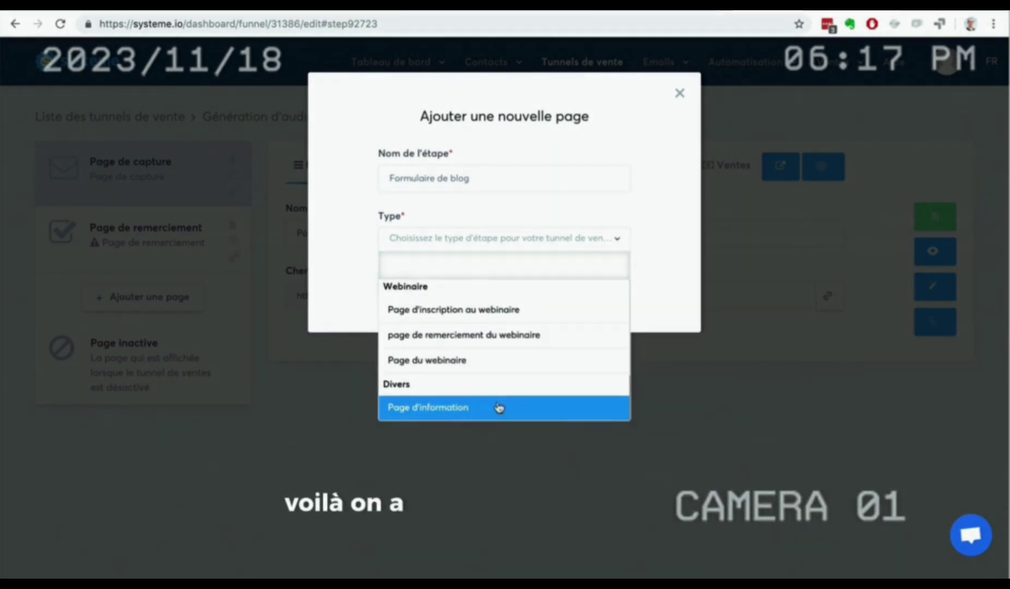
pyautogui.scroll(10, 502, 376)
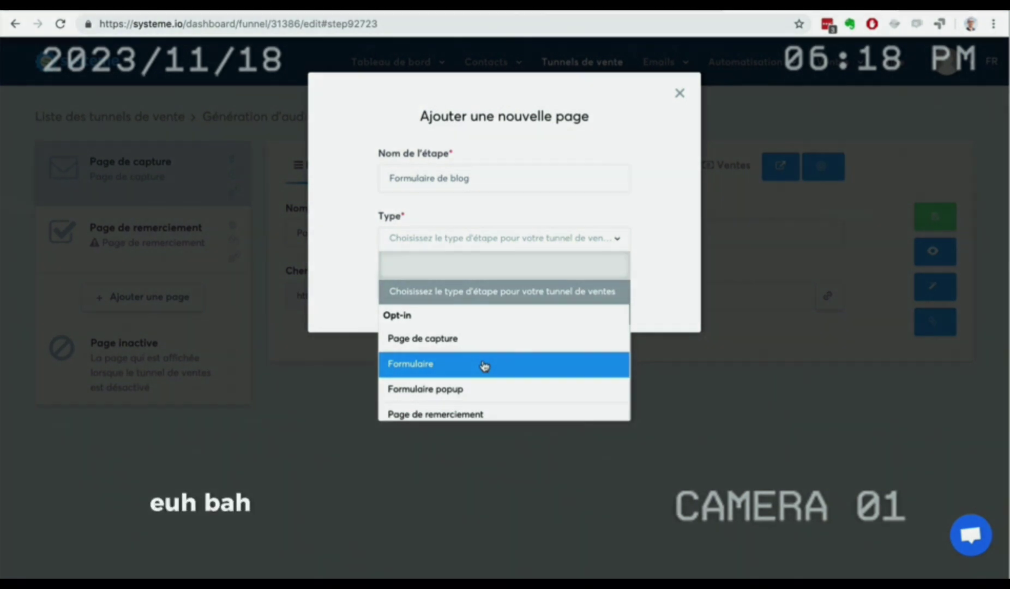
pyautogui.click(484, 364)
# - Create the blog form page from the Vert template and open it in the page editor
pyautogui.click(414, 282)
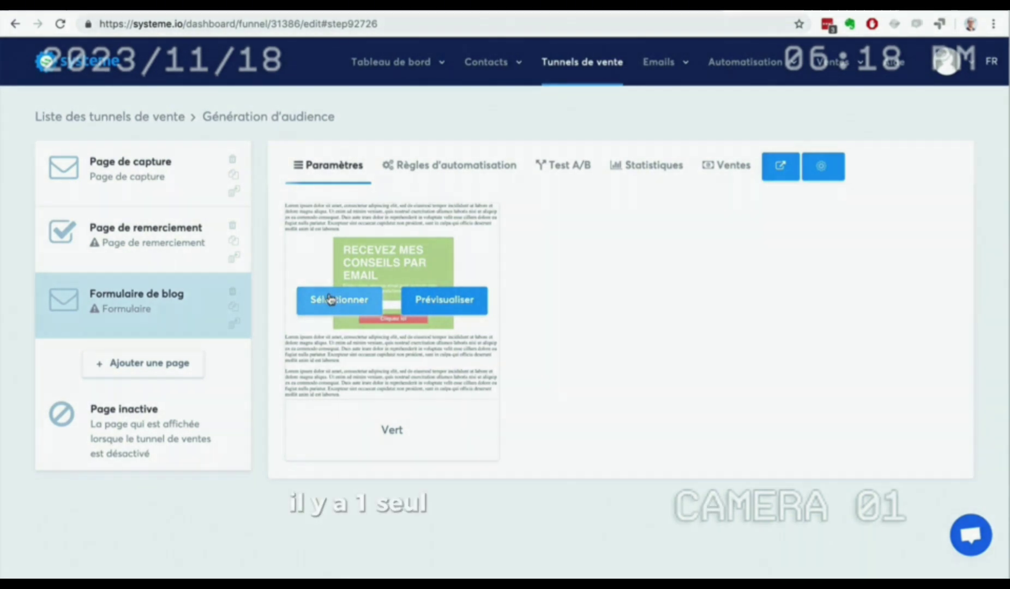
pyautogui.click(330, 299)
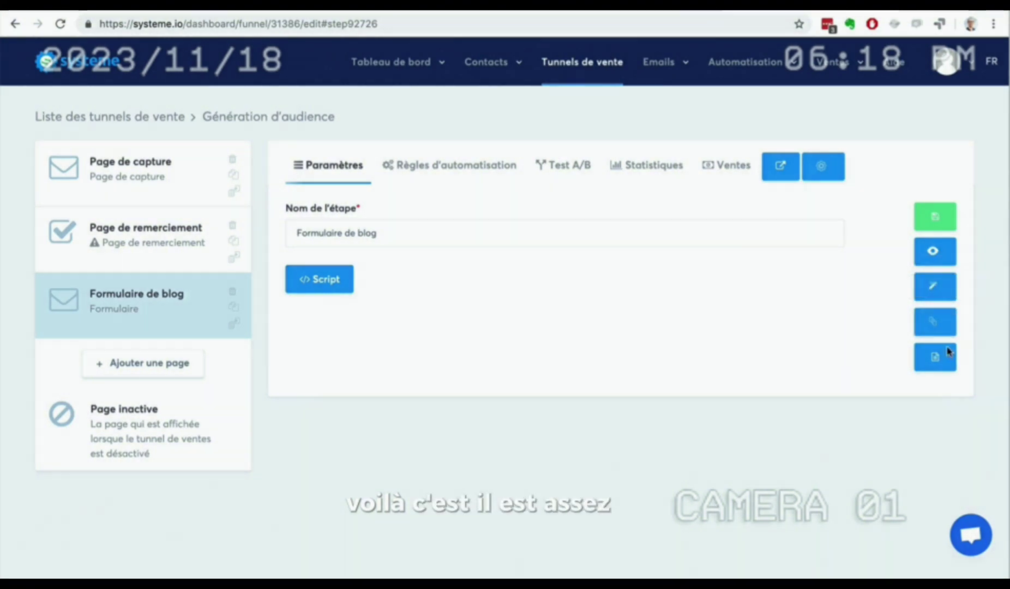
pyautogui.click(933, 287)
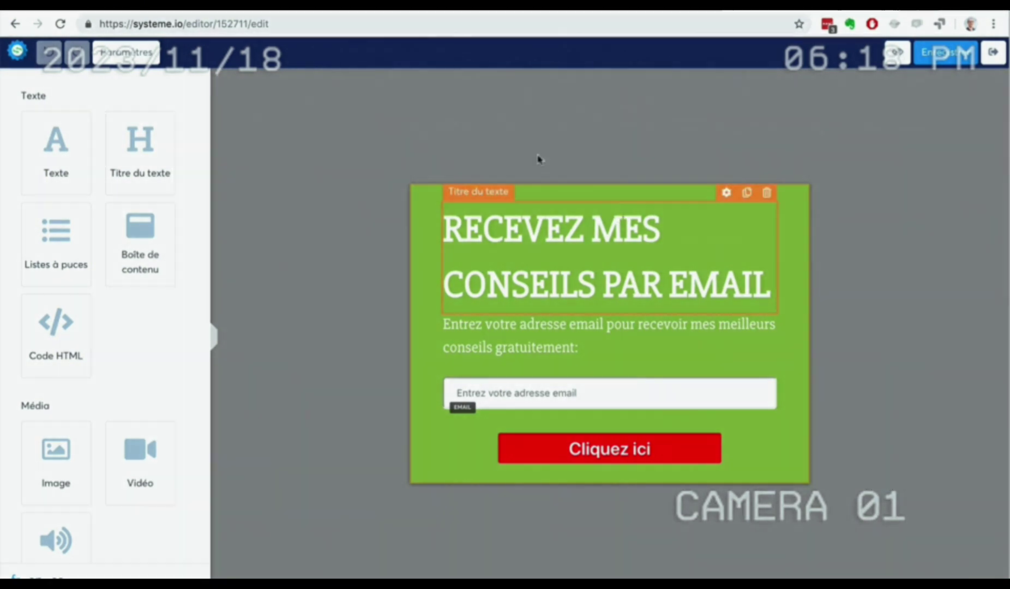
# - Review the form's general settings and set its background colour to white (FFFFFF)
pyautogui.click(111, 53)
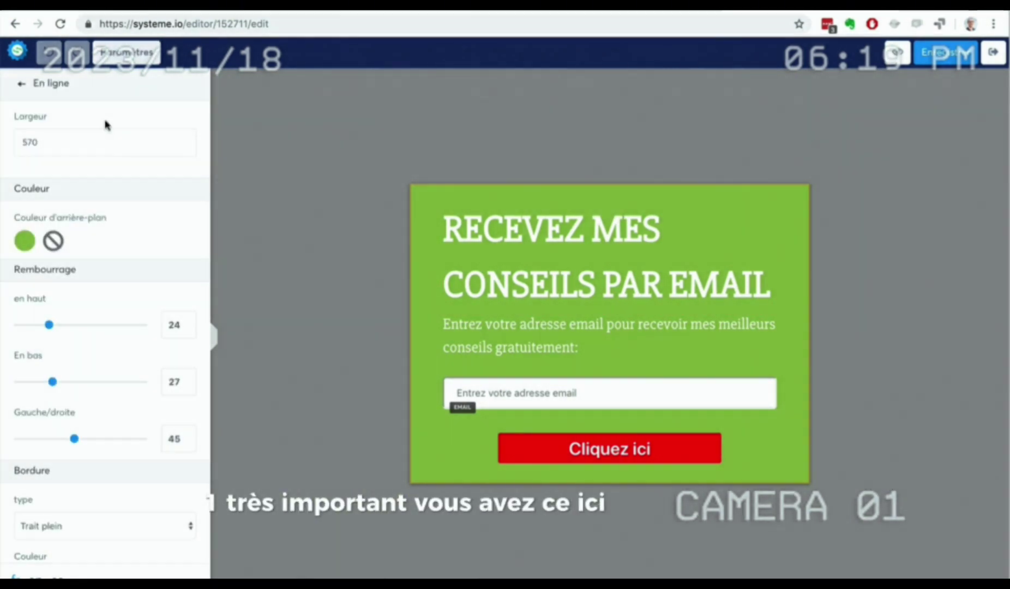
pyautogui.scroll(-6, 105, 142)
pyautogui.scroll(5, 105, 143)
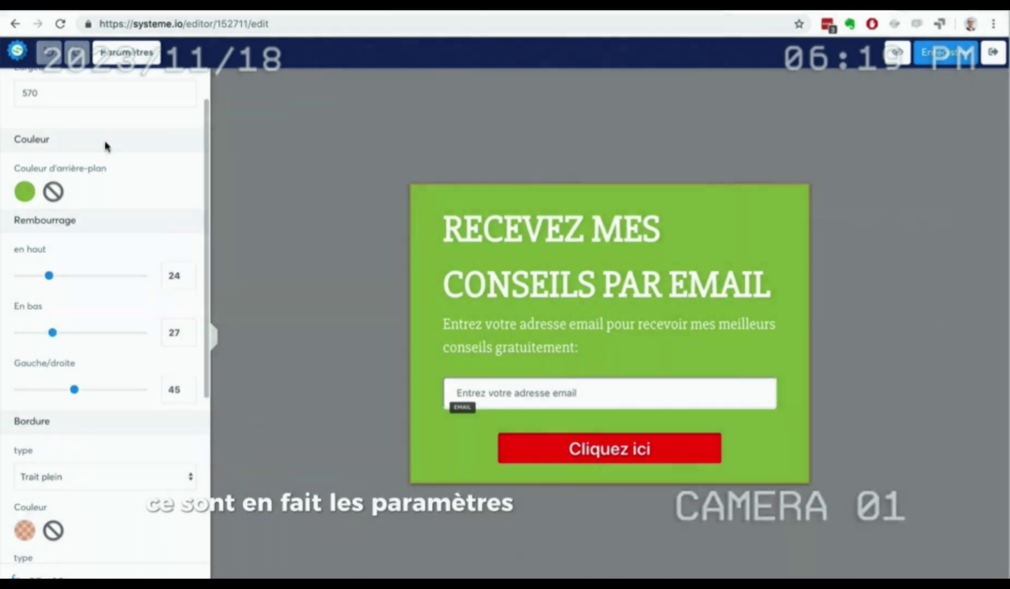
pyautogui.scroll(1, 106, 142)
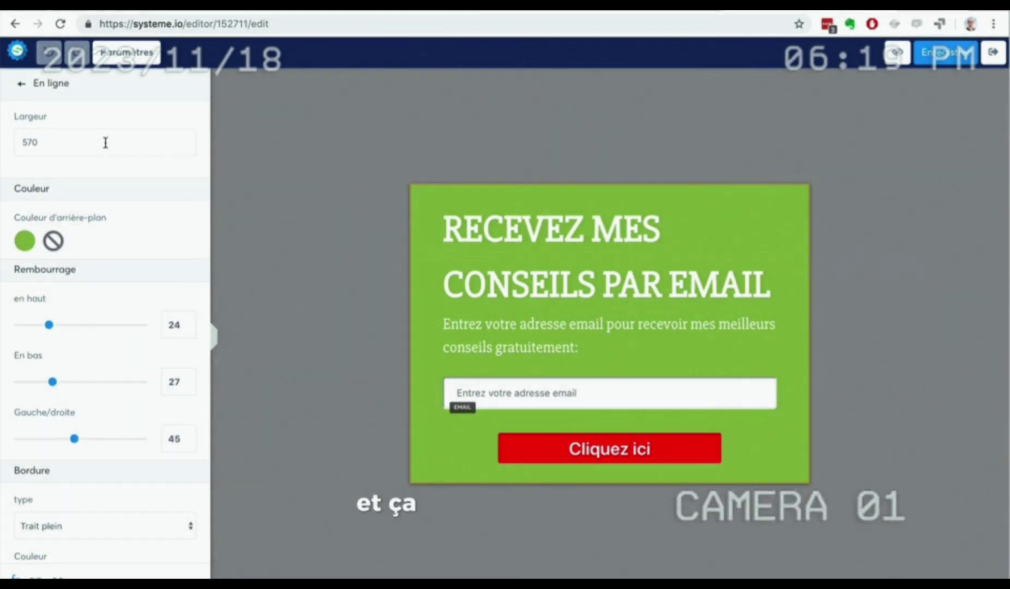
pyautogui.click(23, 246)
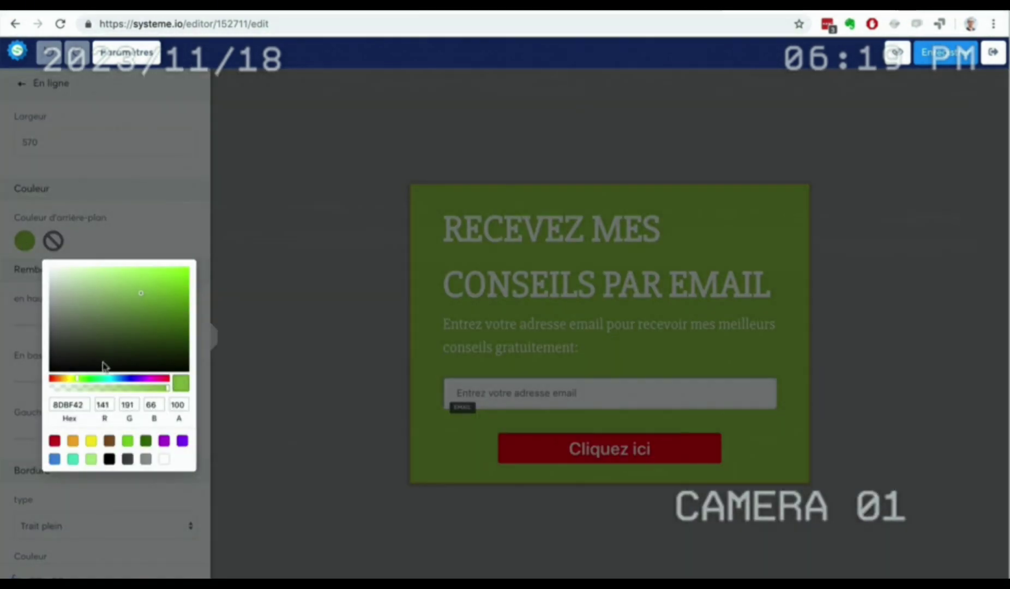
pyautogui.click(163, 460)
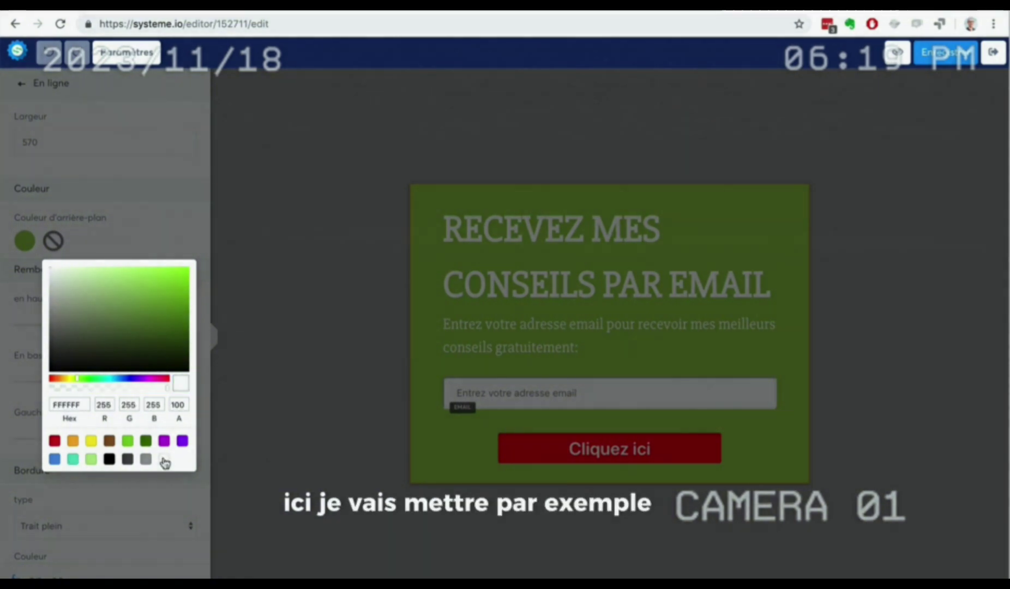
pyautogui.click(521, 264)
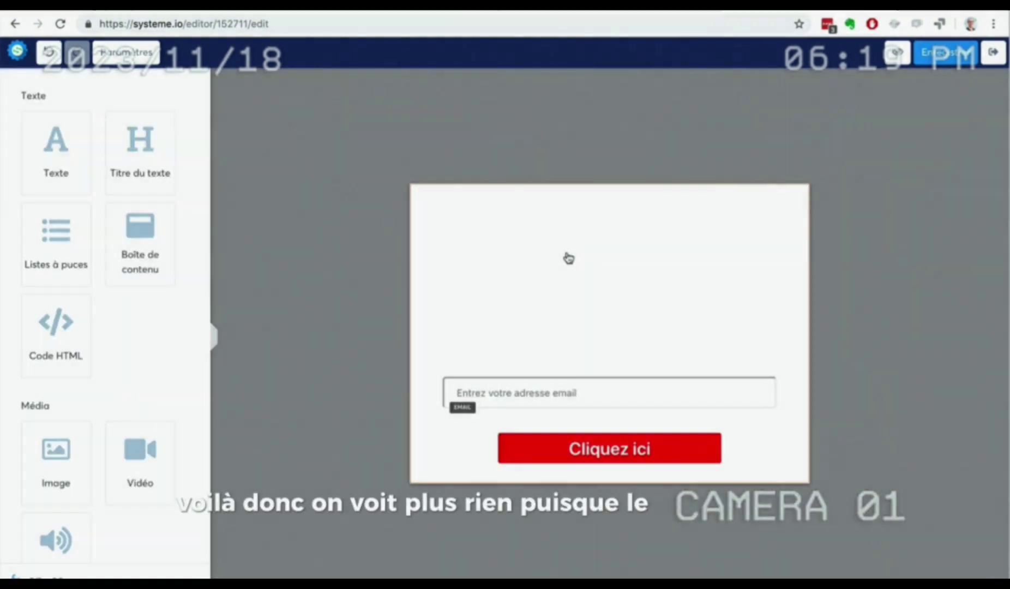
# - Set the text colour of the "RECEVEZ MES CONSEILS PAR EMAIL" heading to dark grey (4A4A4A)
pyautogui.click(636, 274)
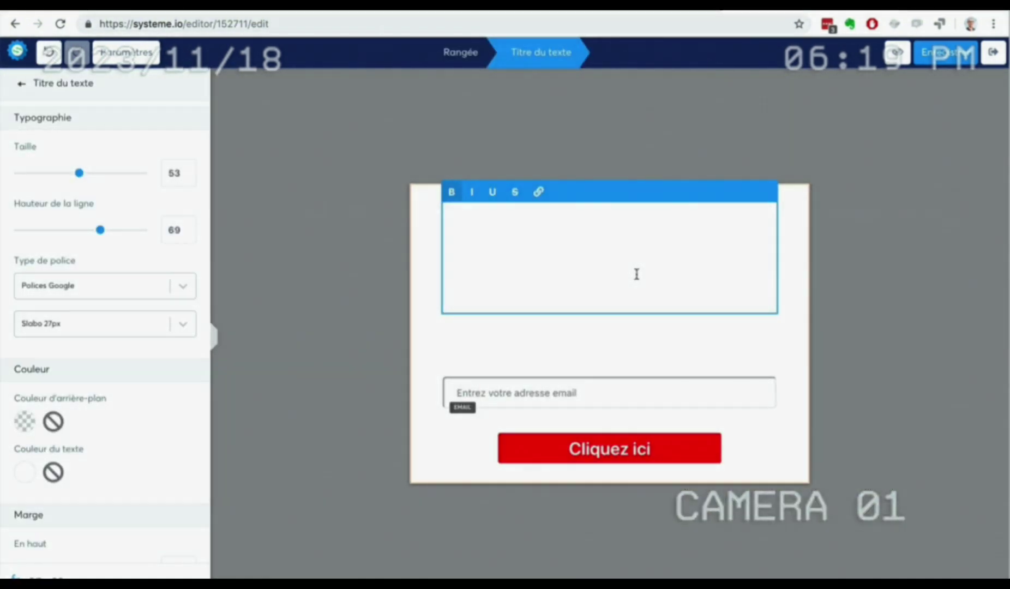
pyautogui.tripleClick(636, 274)
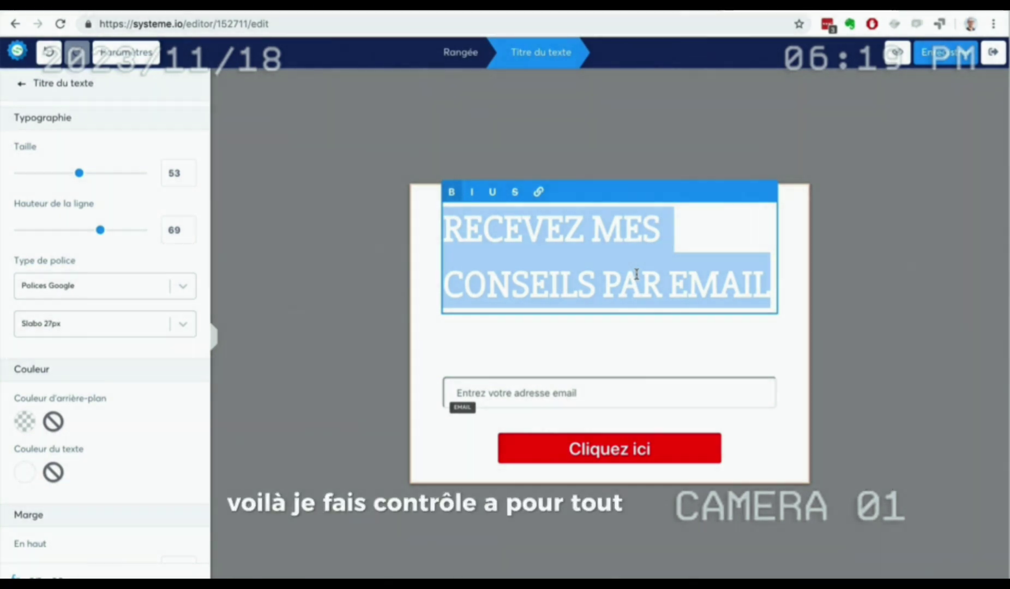
pyautogui.scroll(-6, 111, 378)
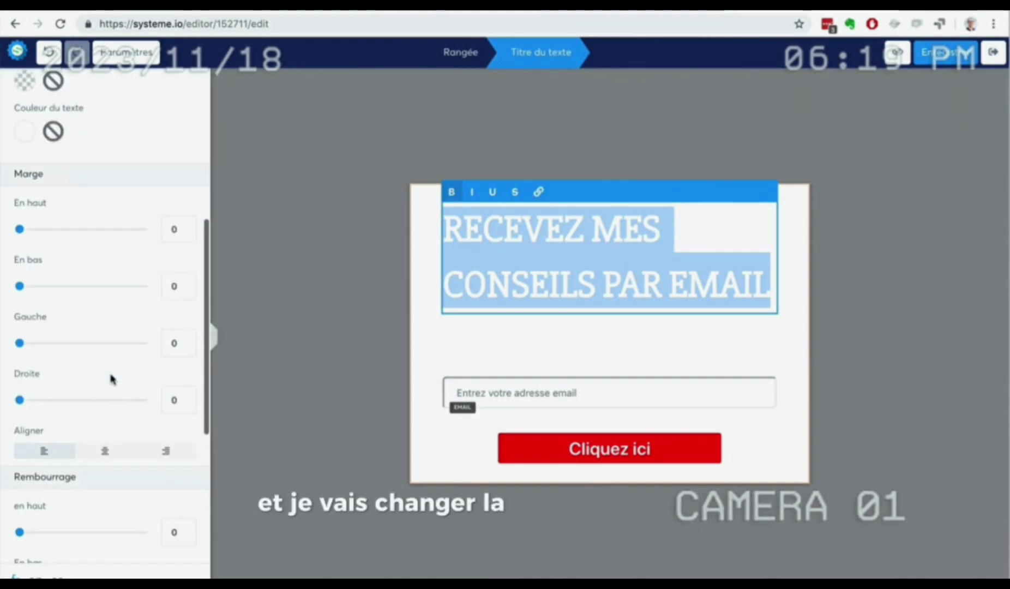
pyautogui.scroll(2, 111, 378)
pyautogui.click(24, 238)
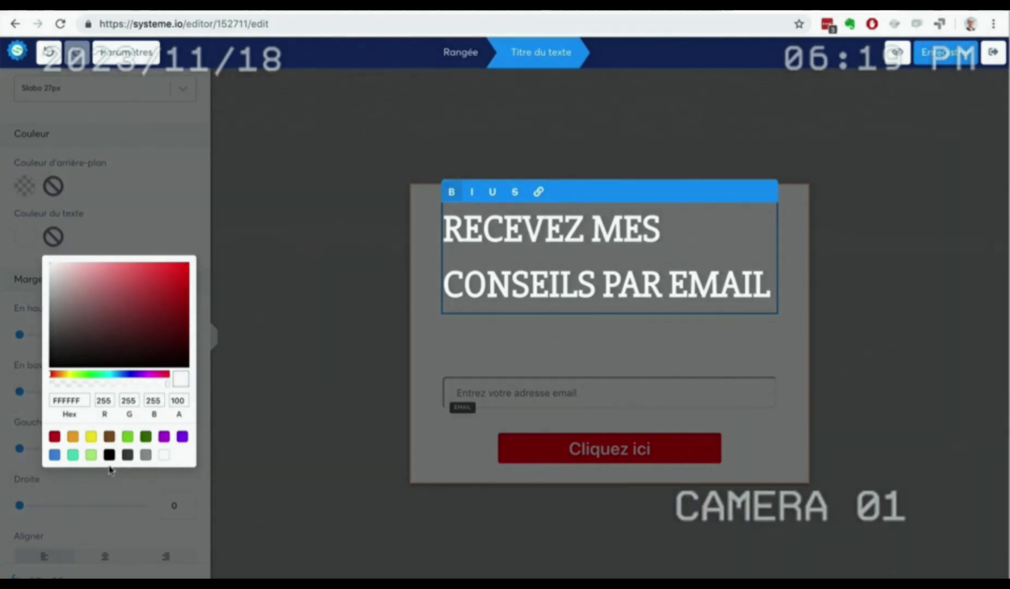
pyautogui.click(126, 455)
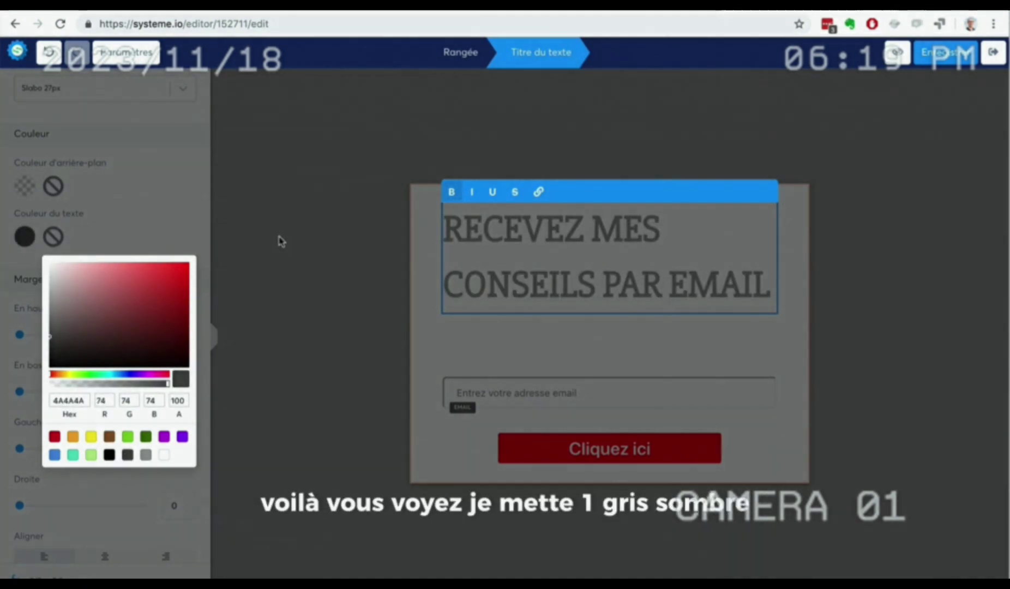
pyautogui.click(280, 241)
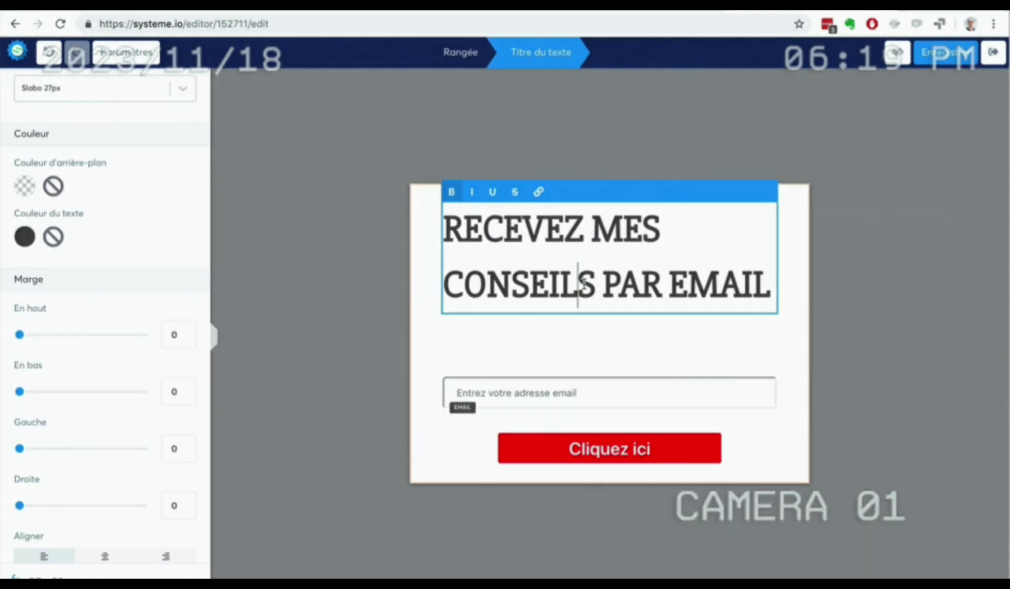
# - Centre the "RECEVEZ MES CONSEILS PAR EMAIL" heading
pyautogui.scroll(4, 56, 251)
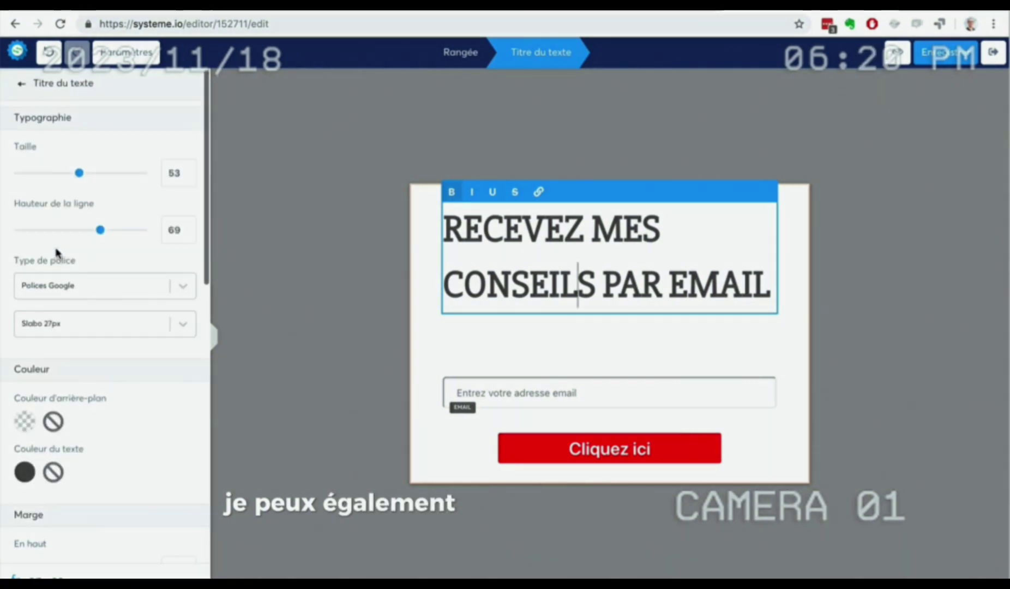
pyautogui.scroll(-8, 56, 253)
pyautogui.click(101, 351)
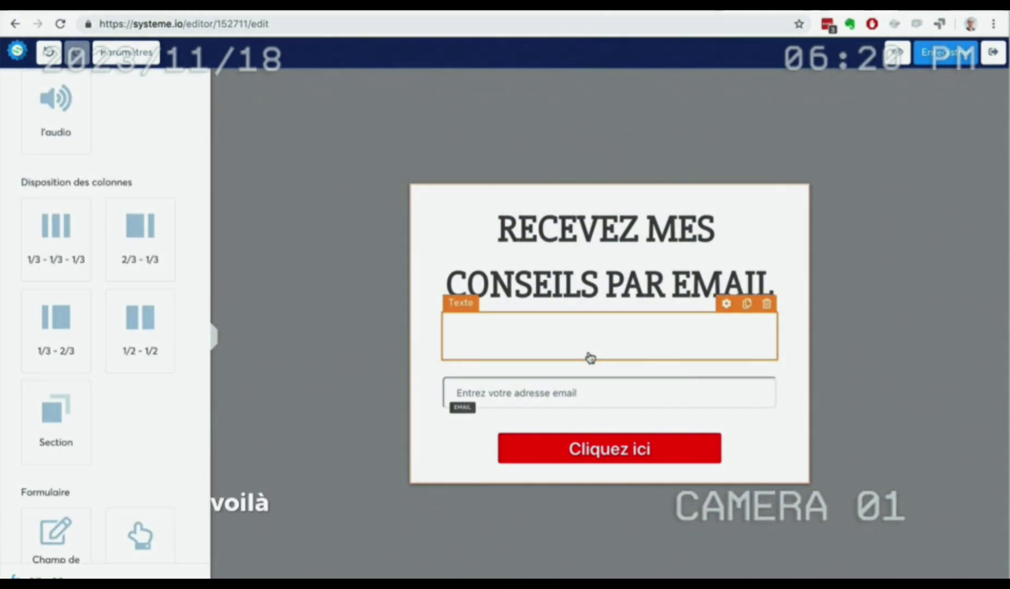
# - Try dark grey (4A4A4A) on the text below the heading, and set its colour to black (000000)
pyautogui.click(589, 349)
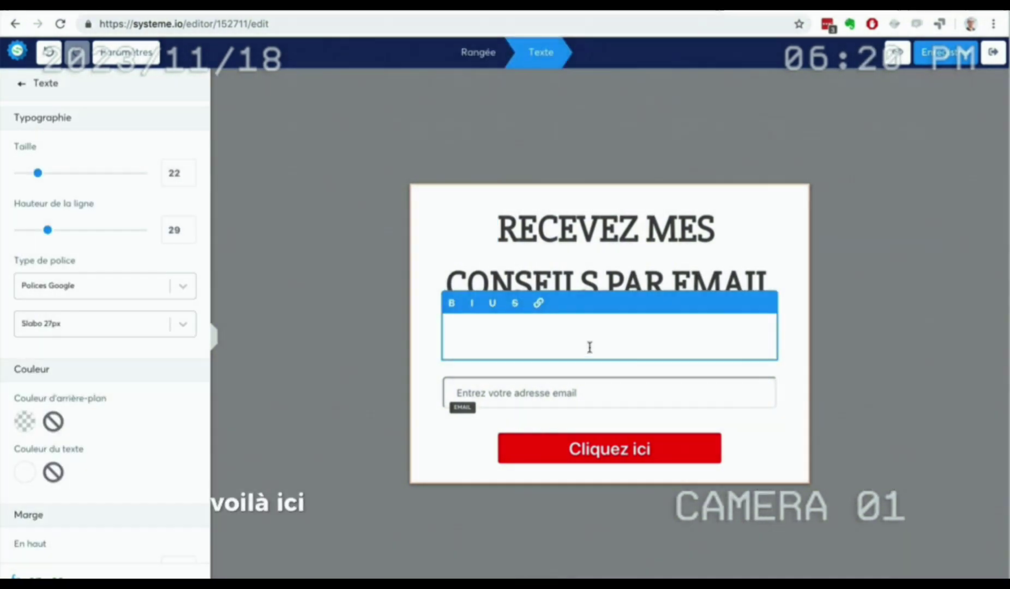
pyautogui.hotkey('ctrl', 'a')
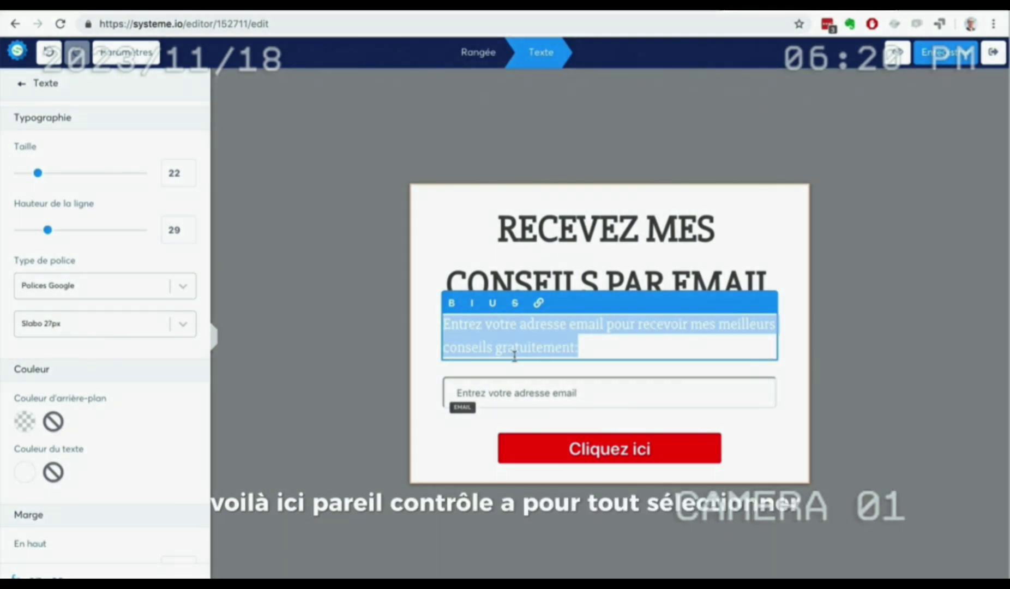
pyautogui.click(24, 472)
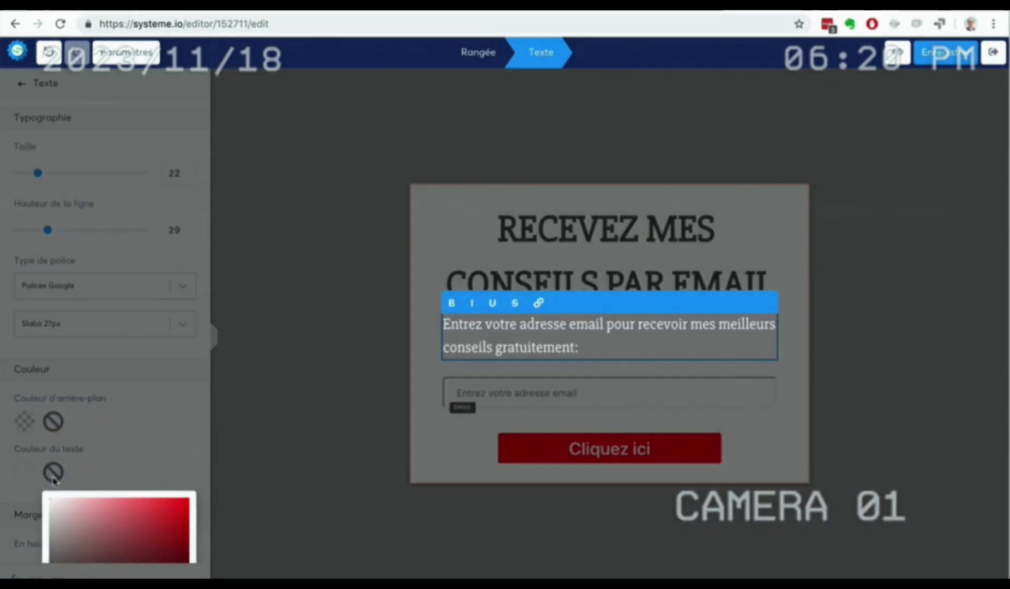
pyautogui.scroll(-3, 138, 533)
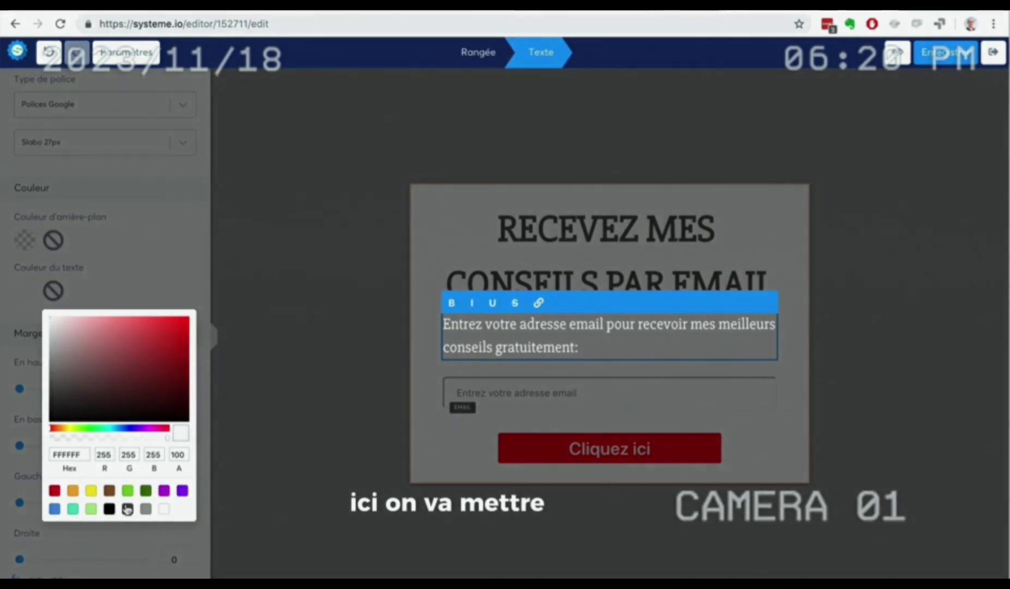
pyautogui.click(127, 508)
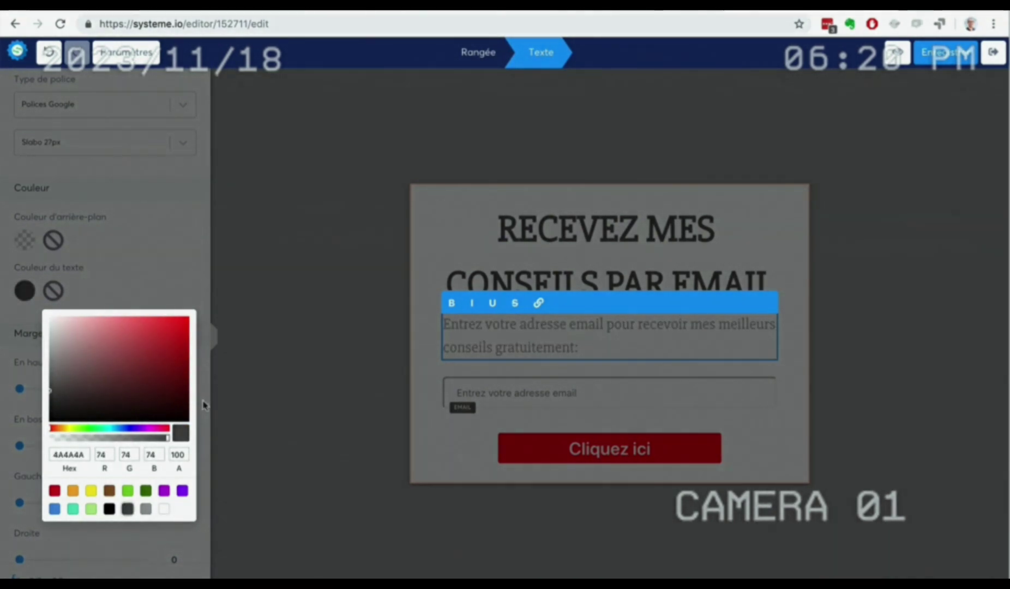
pyautogui.click(108, 509)
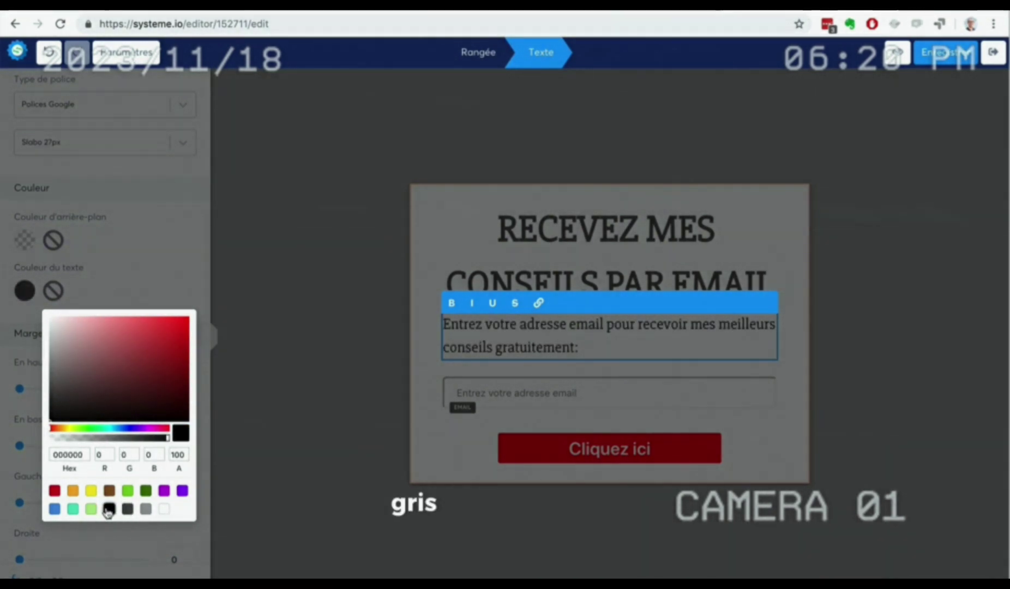
# - Center the paragraph beneath the form's RECEVEZ MES CONSEILS PAR EMAIL heading and leave the page editor
pyautogui.click(236, 378)
pyautogui.scroll(-5, 140, 422)
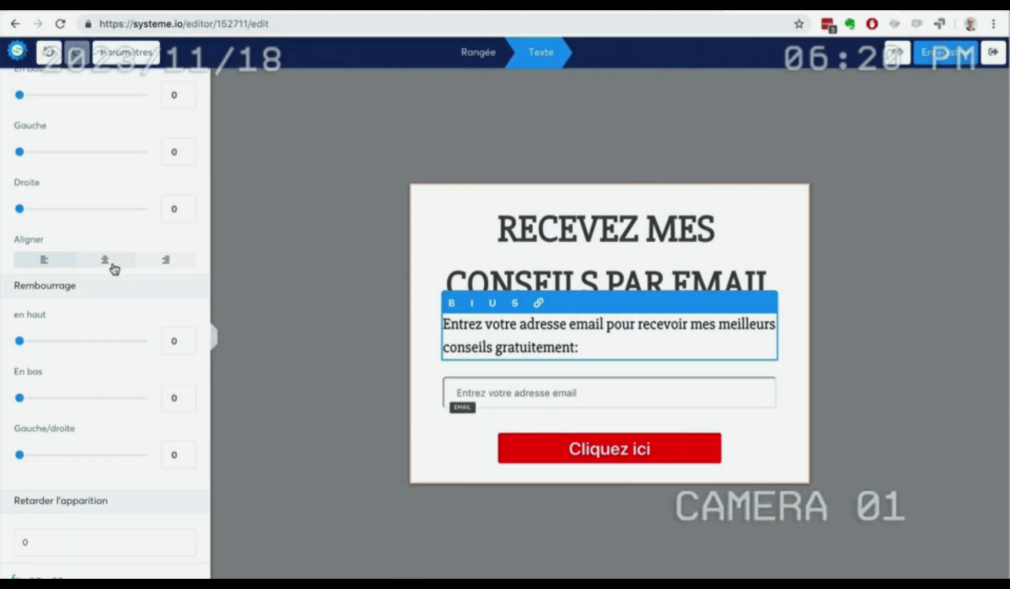
pyautogui.click(112, 265)
pyautogui.click(261, 221)
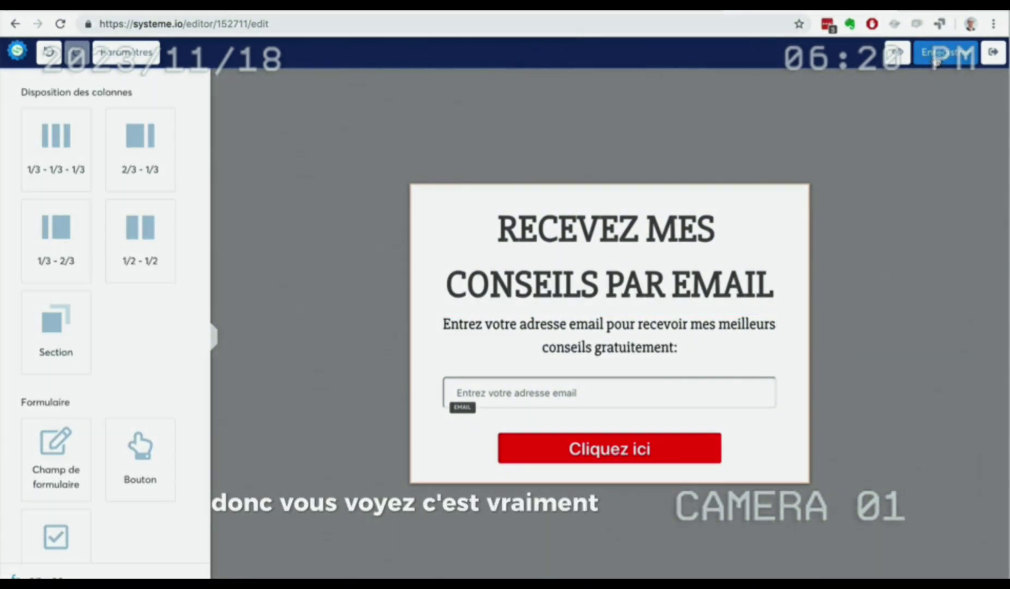
pyautogui.click(993, 53)
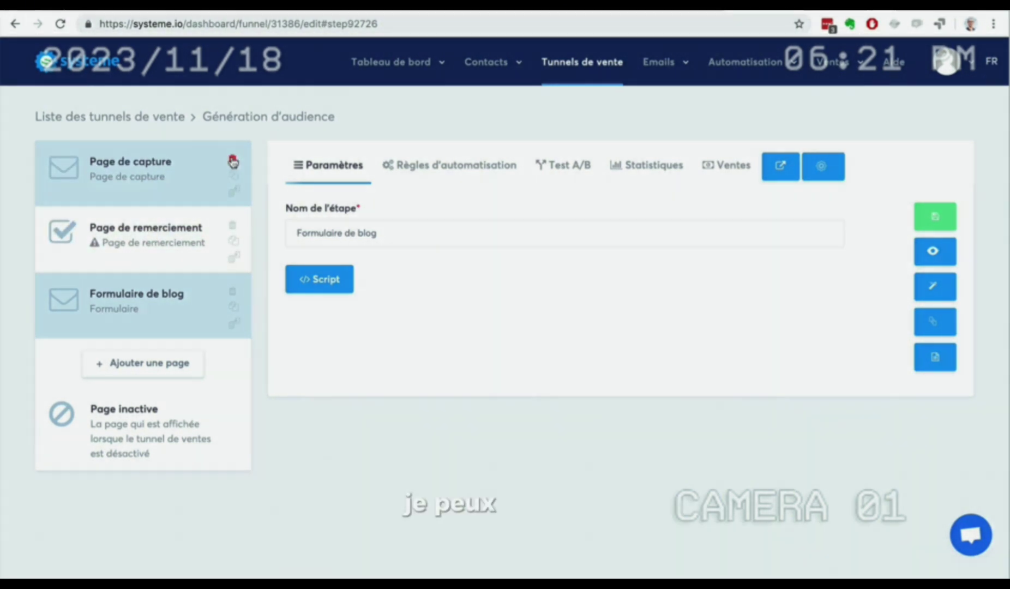
# - Move the Formulaire de blog step above Page de remerciement and delete the Page de capture step
pyautogui.moveTo(139, 302); pyautogui.dragTo(143, 219)
pyautogui.click(161, 182)
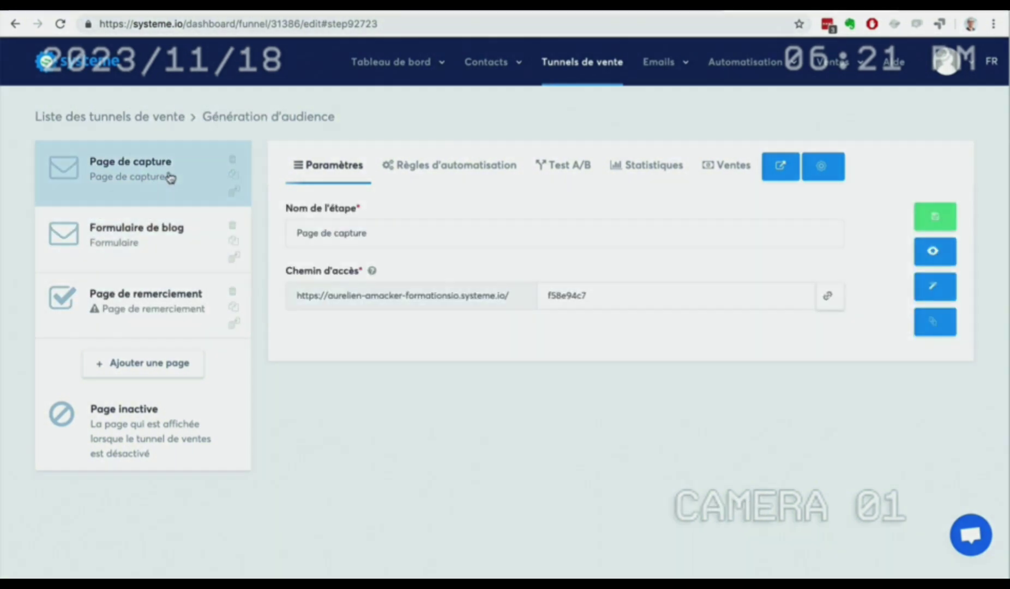
pyautogui.click(230, 161)
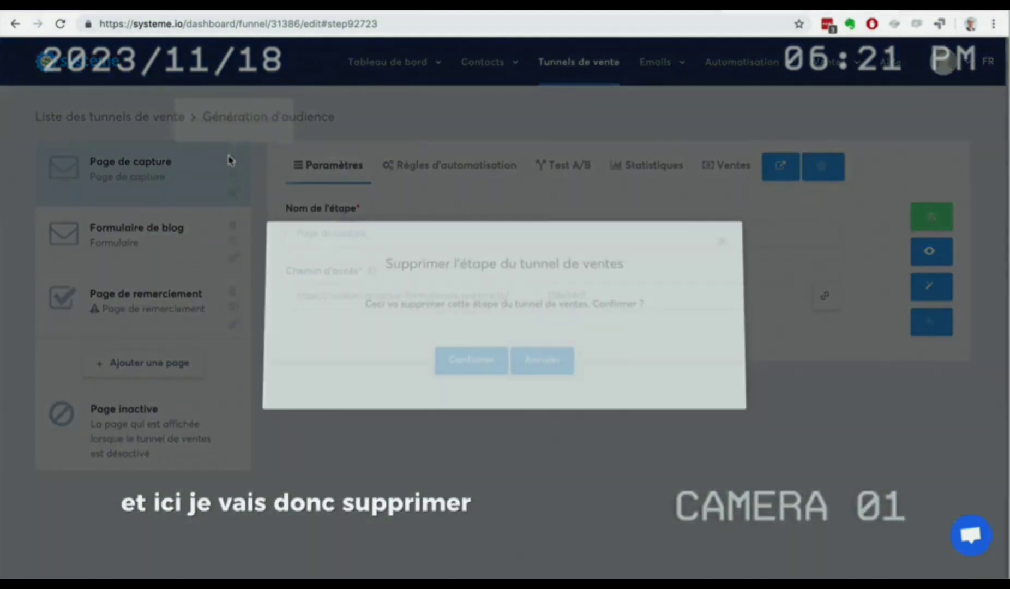
pyautogui.click(464, 367)
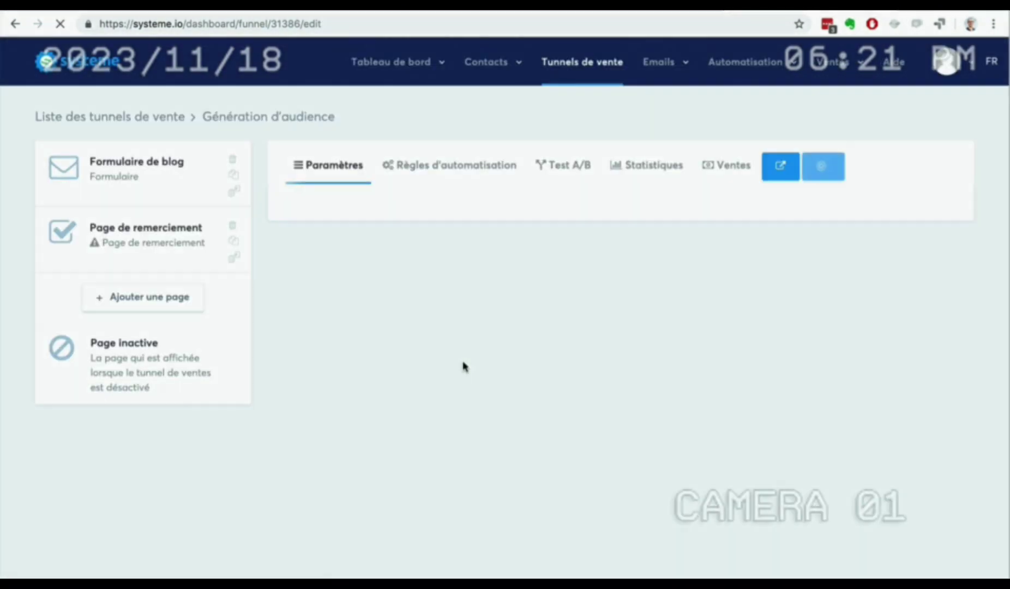
# - Duplicate the Formulaire de blog page and check the destination funnels offered for moving the copy, without moving it
pyautogui.click(233, 176)
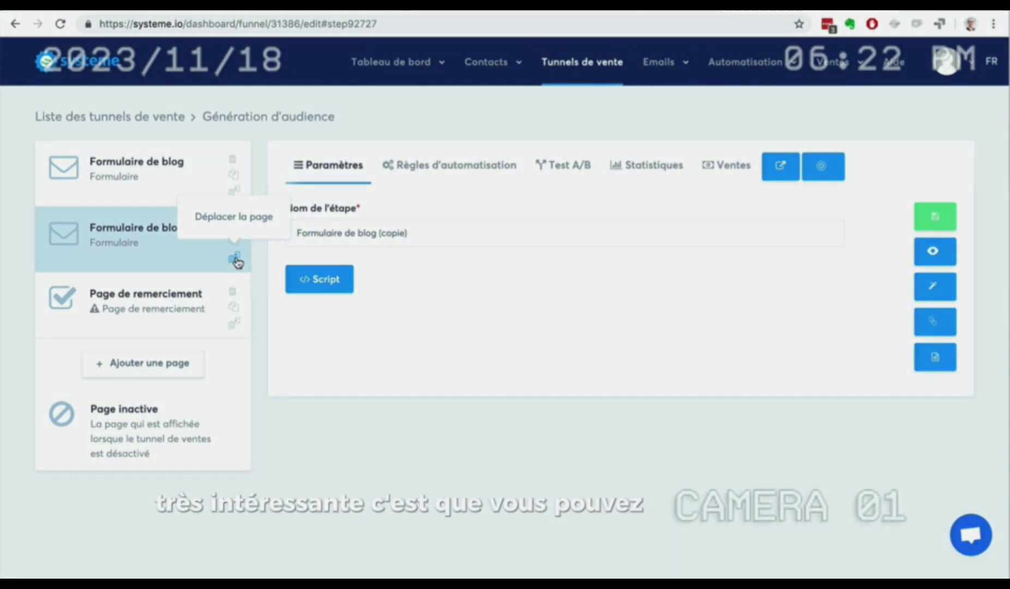
pyautogui.click(236, 259)
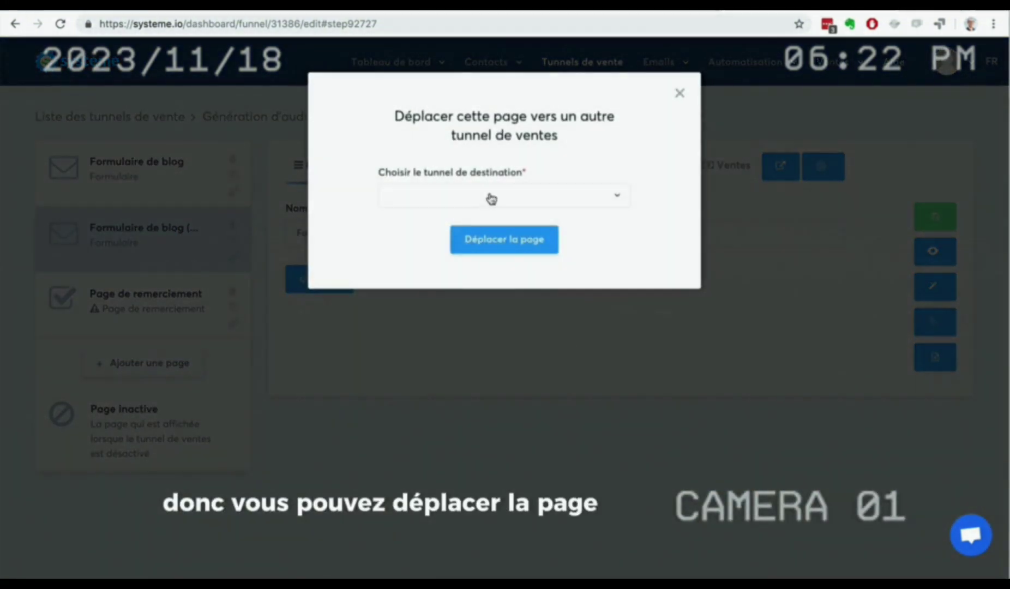
pyautogui.click(491, 197)
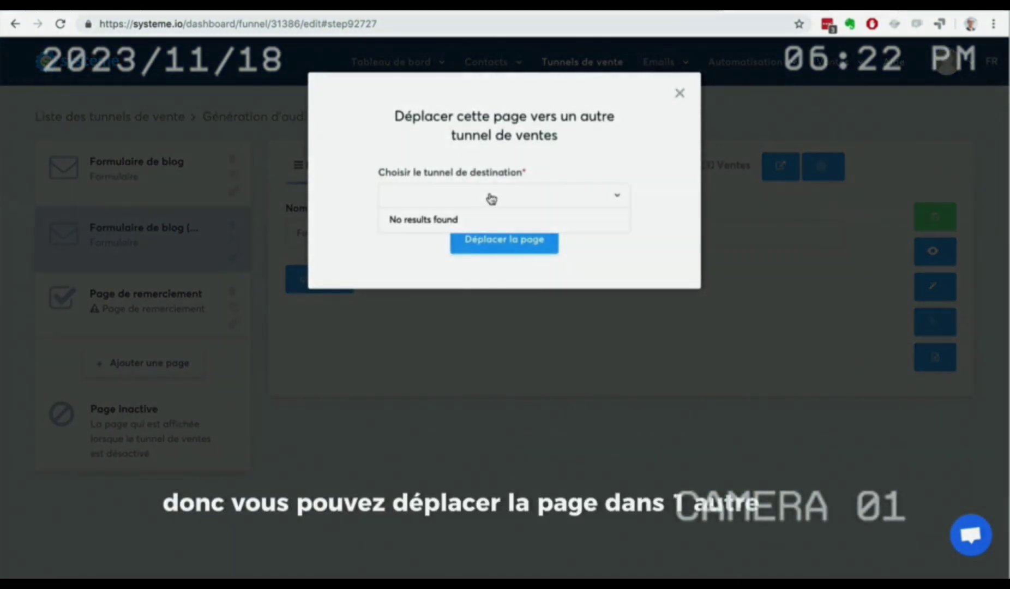
pyautogui.click(365, 251)
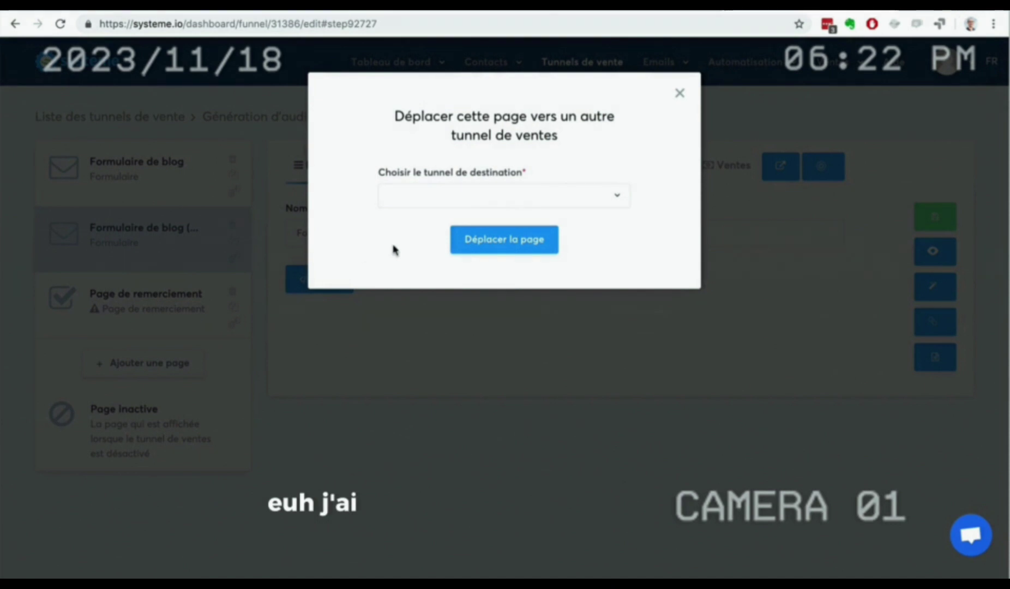
pyautogui.click(679, 94)
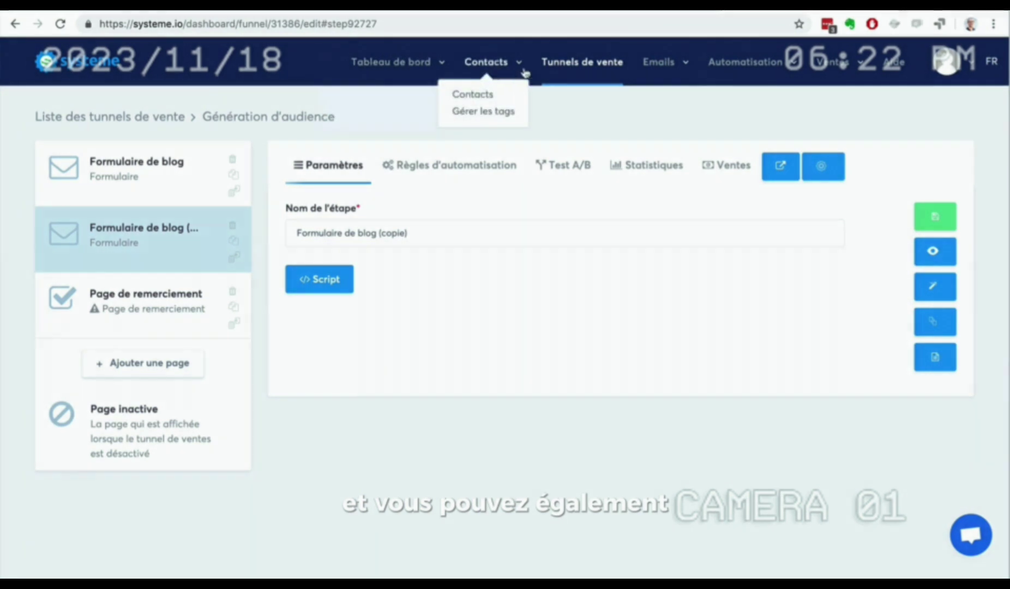
# - Return to the list of sales funnels and duplicate the Génération d'audience funnel
pyautogui.click(574, 66)
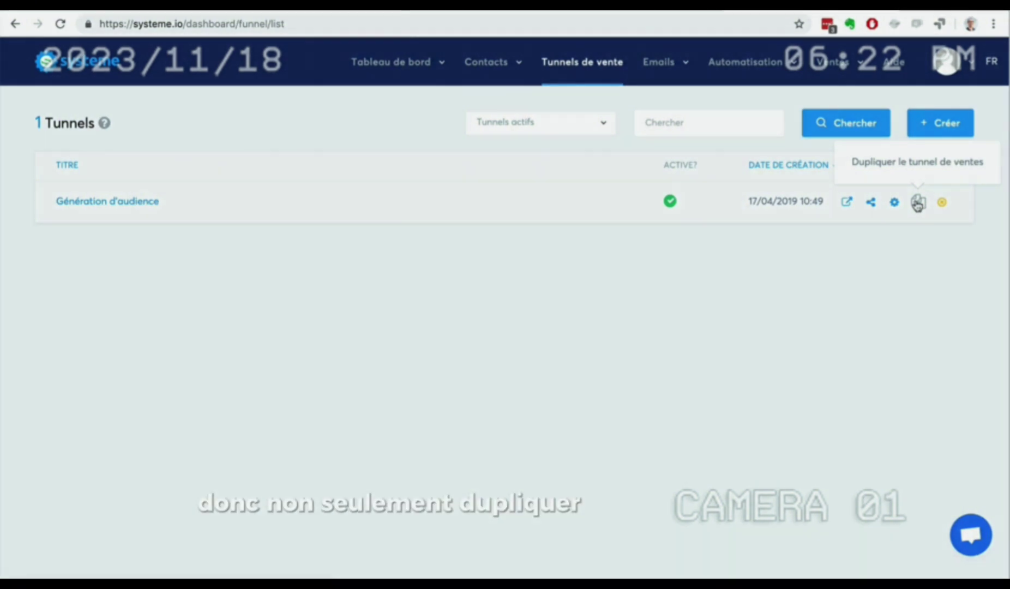
pyautogui.click(918, 203)
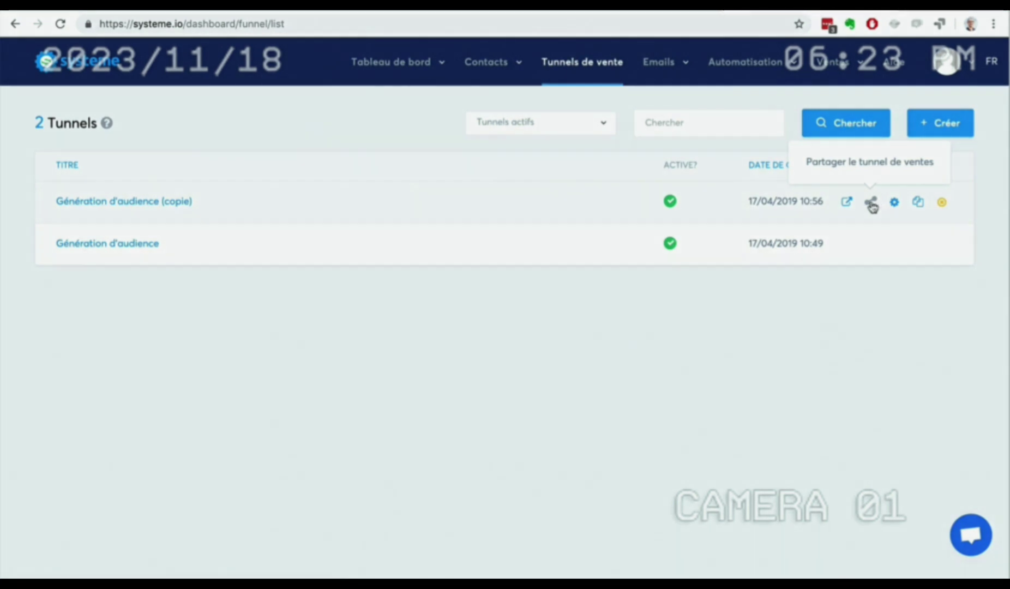
# - Preview the blog form of the copied funnel and examine the filler text around it
pyautogui.click(847, 203)
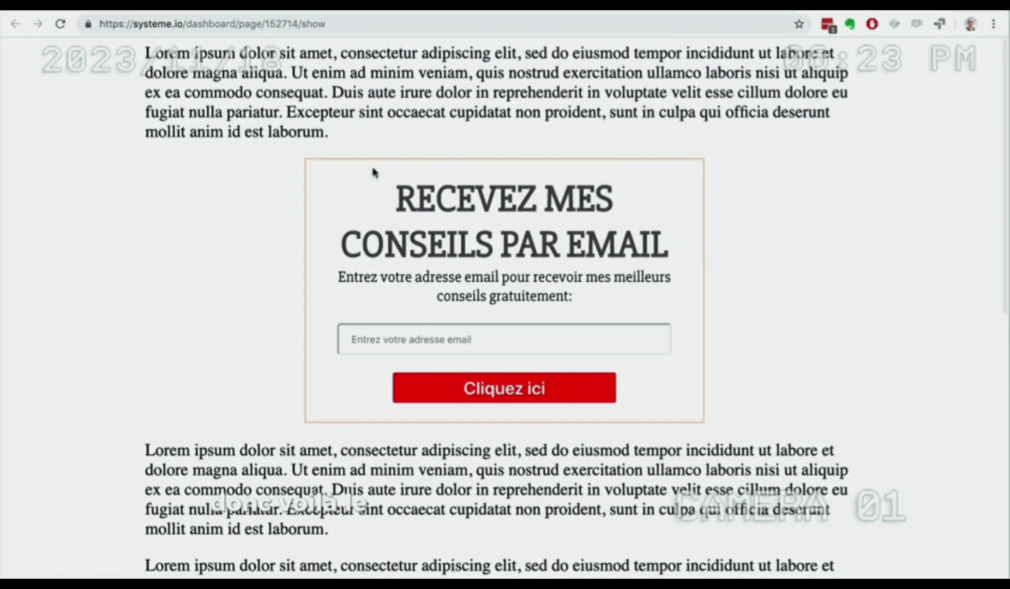
pyautogui.moveTo(199, 55); pyautogui.dragTo(502, 165)
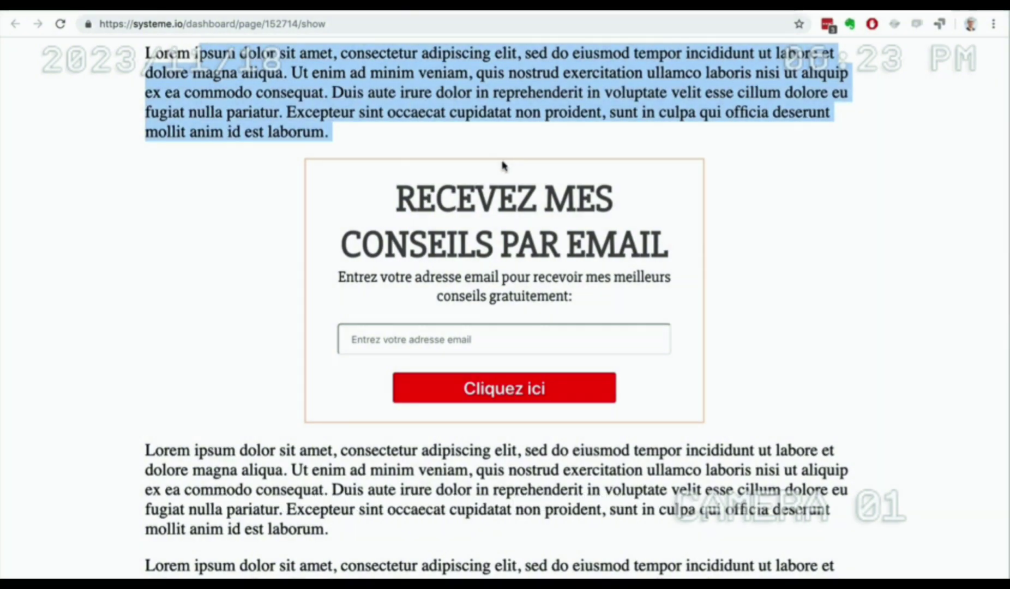
pyautogui.moveTo(188, 450); pyautogui.dragTo(497, 565)
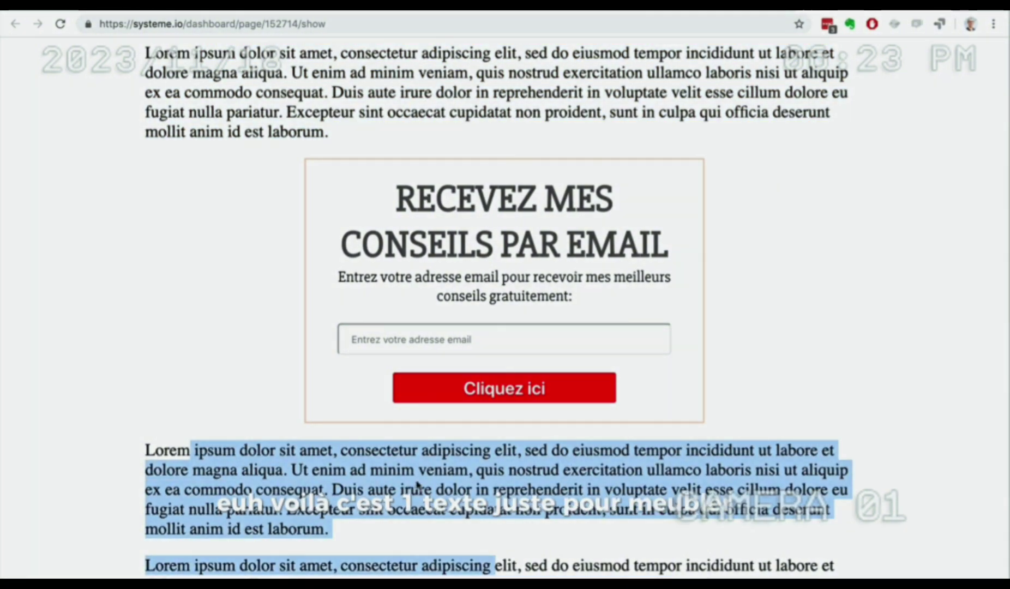
pyautogui.click(505, 316)
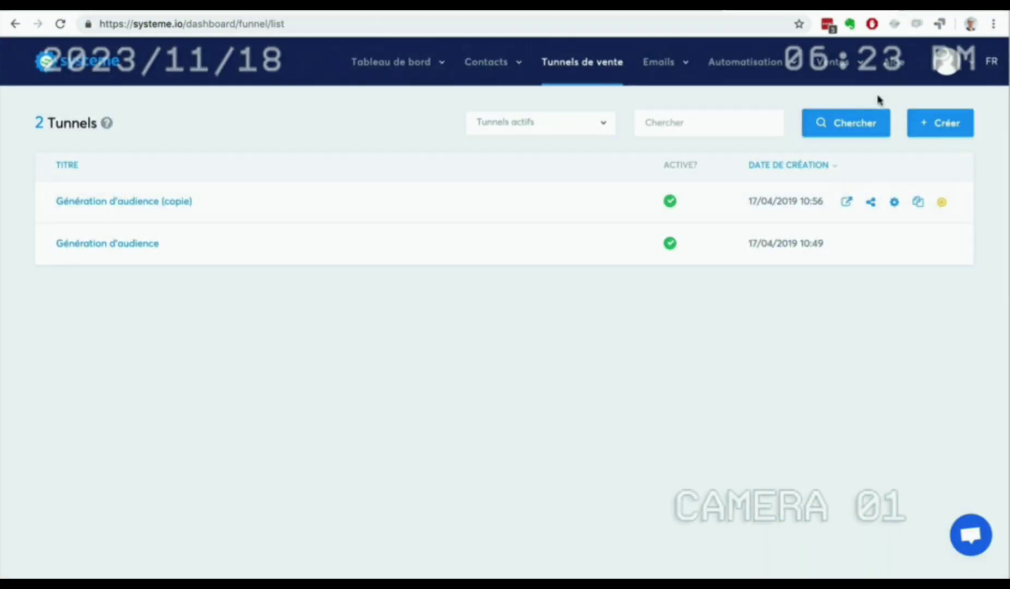
# - Copy the sharing link of the Génération d'audience (copie) funnel to the clipboard
pyautogui.click(871, 203)
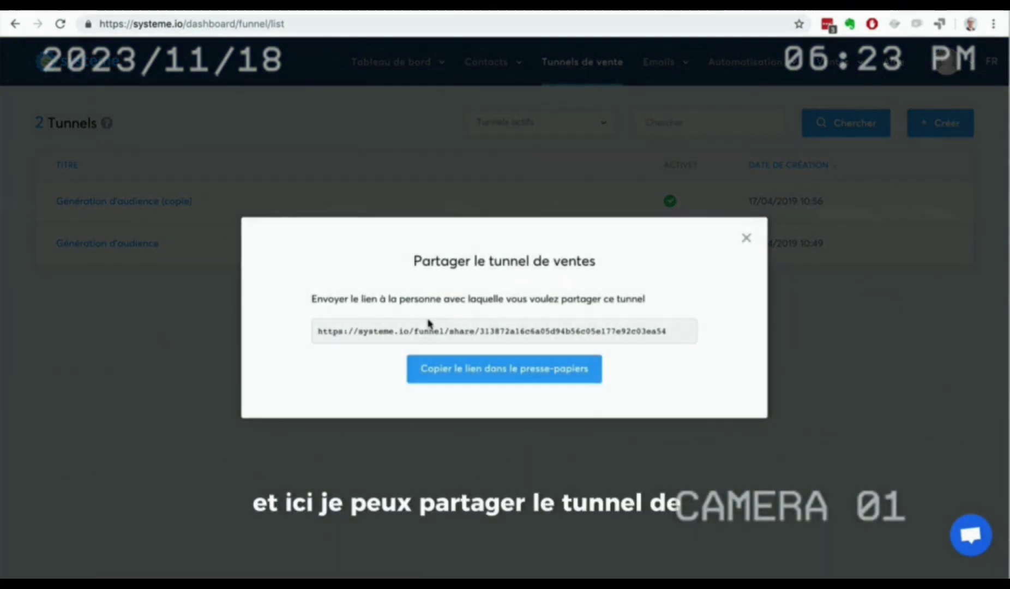
pyautogui.click(453, 367)
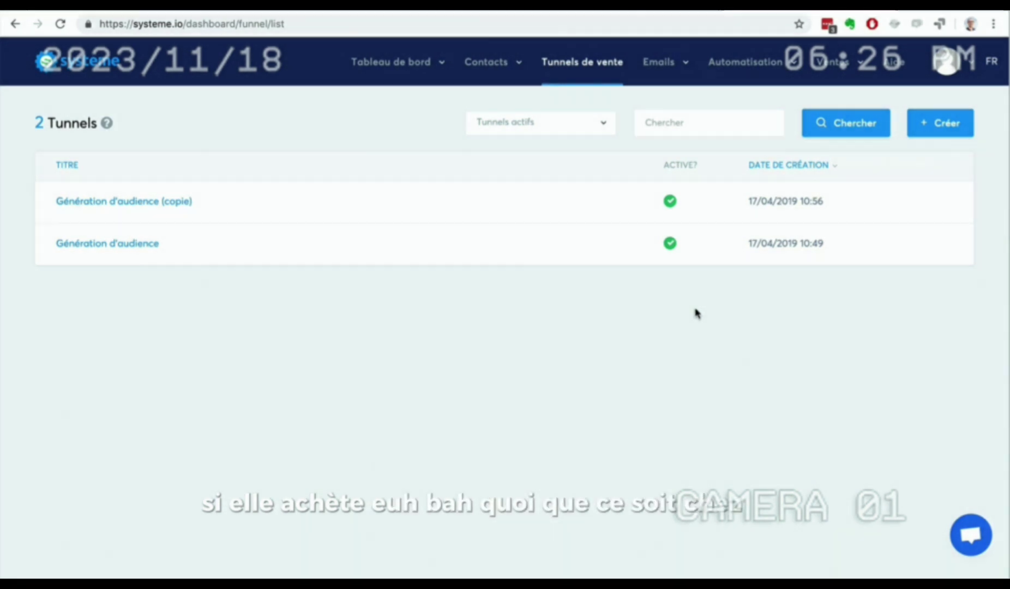
# - Deactivate the Génération d'audience (copie) funnel and dismiss the notification
pyautogui.moveTo(917, 203)
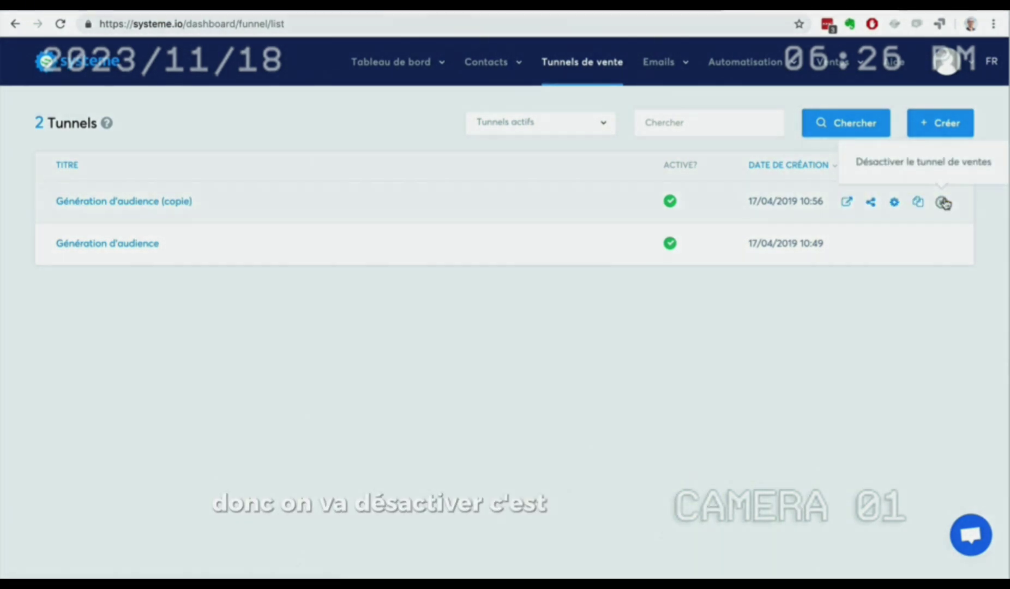
pyautogui.click(942, 202)
pyautogui.click(488, 361)
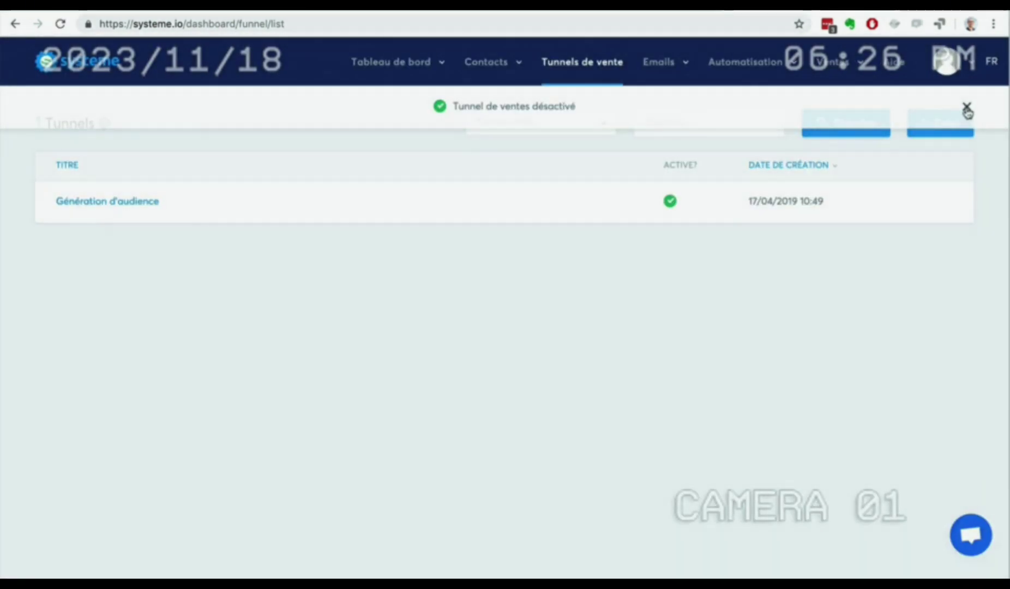
pyautogui.click(966, 108)
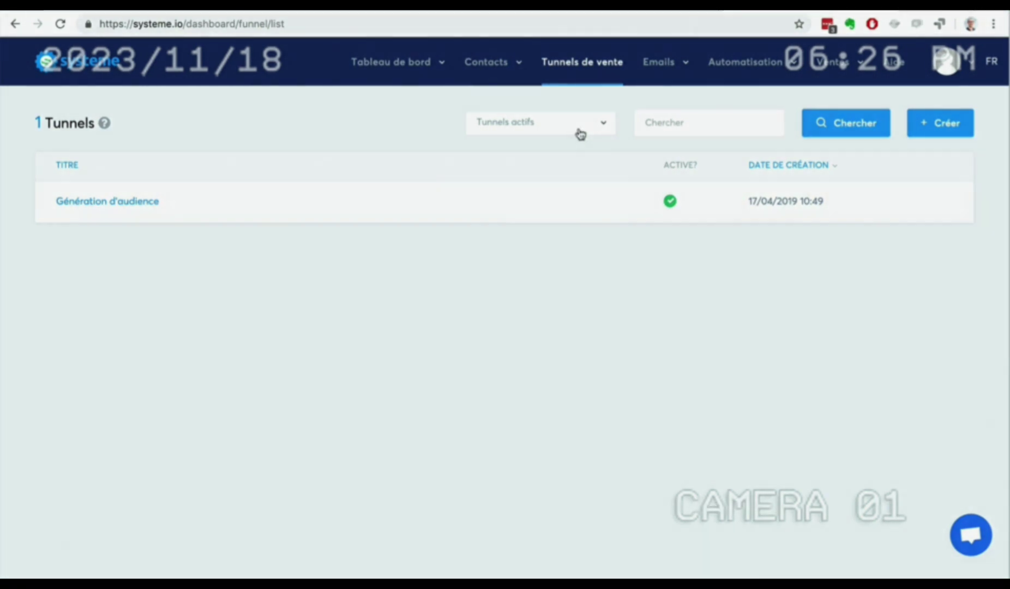
# - Filter the funnel list to show Tous les tunnels
pyautogui.click(580, 134)
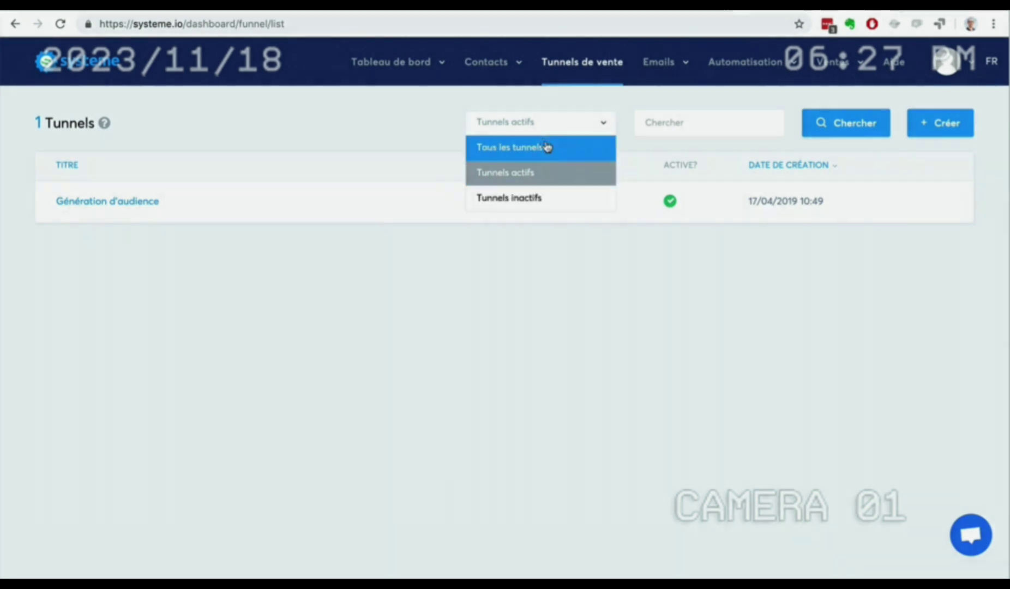
pyautogui.click(541, 149)
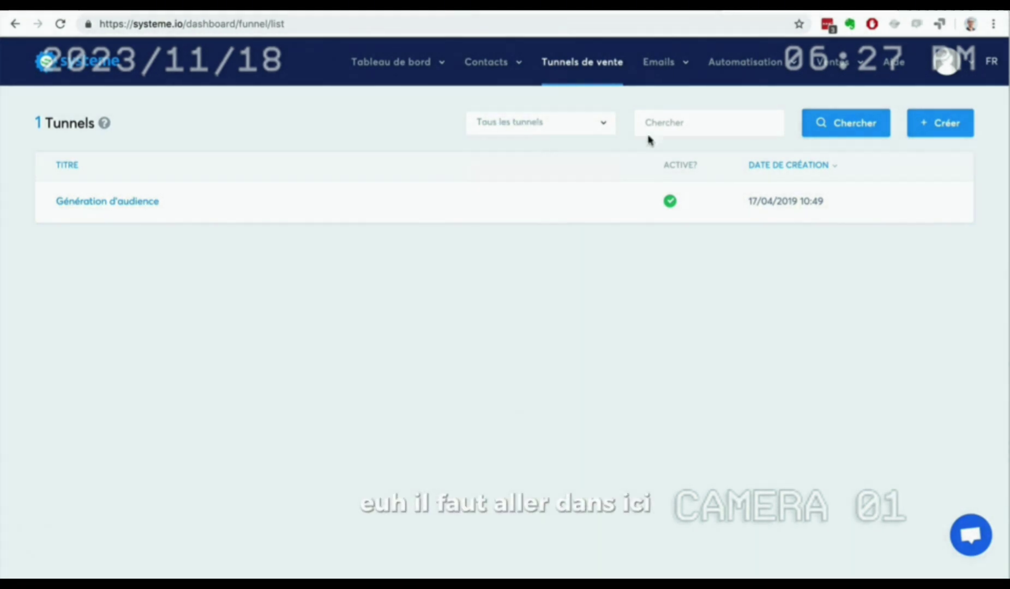
pyautogui.click(836, 133)
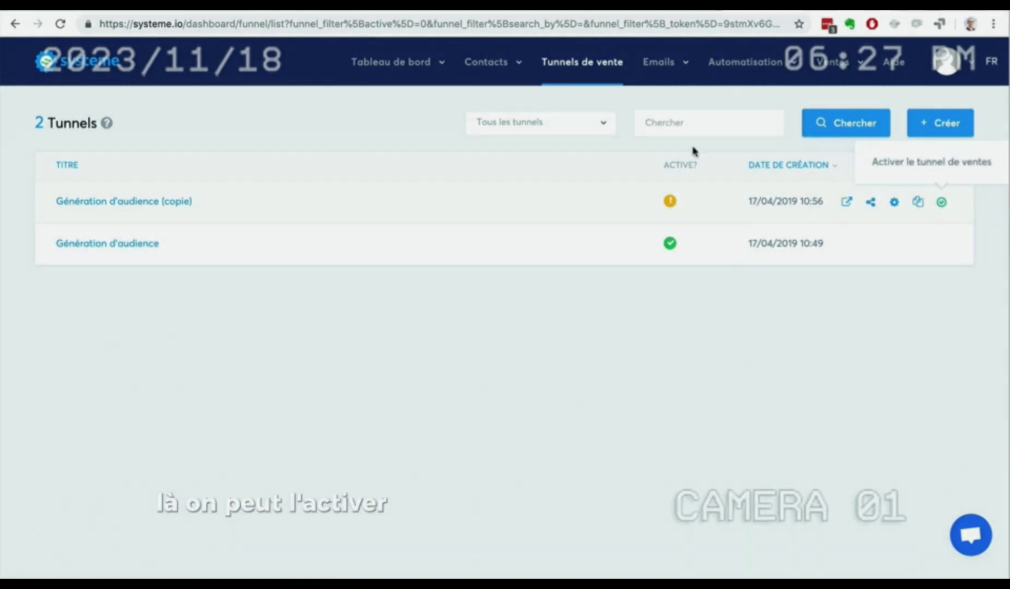
# - Filter the funnel list to show only Tunnels actifs
pyautogui.click(588, 126)
pyautogui.click(563, 179)
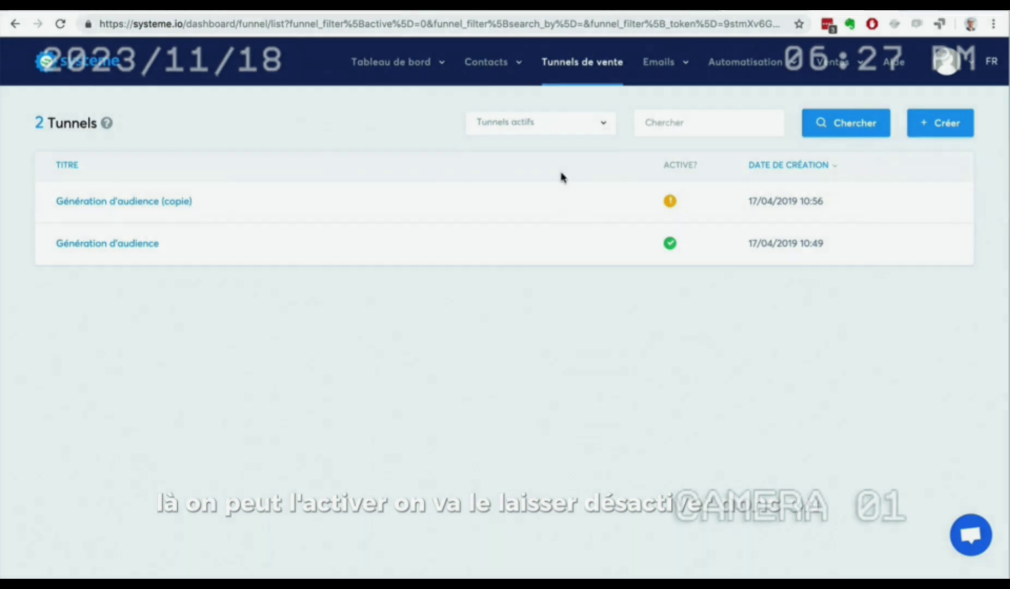
pyautogui.click(825, 132)
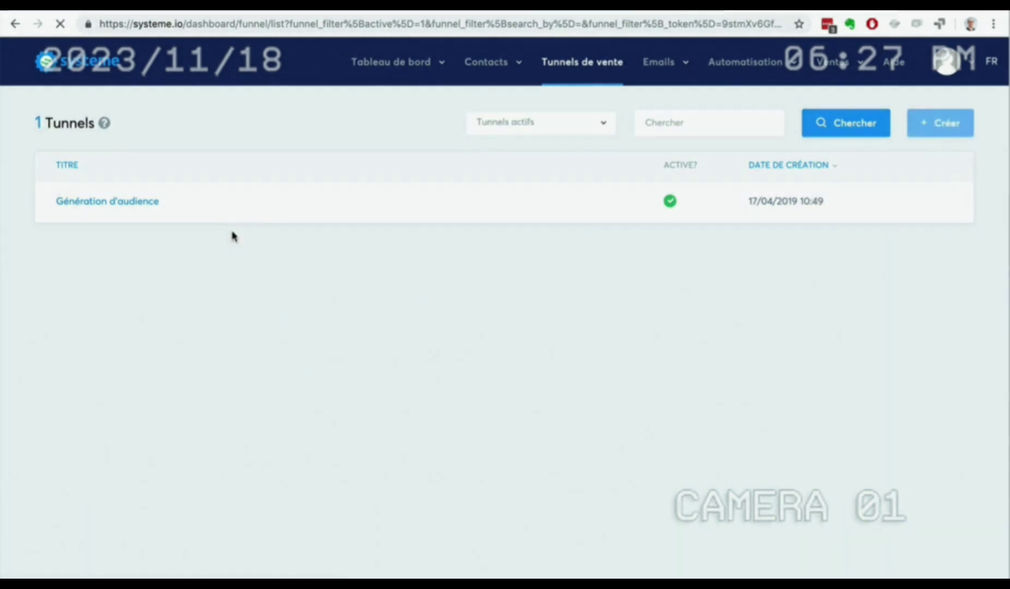
# - Open the Génération d'audience funnel and delete its Formulaire de blog (copie) step
pyautogui.click(128, 200)
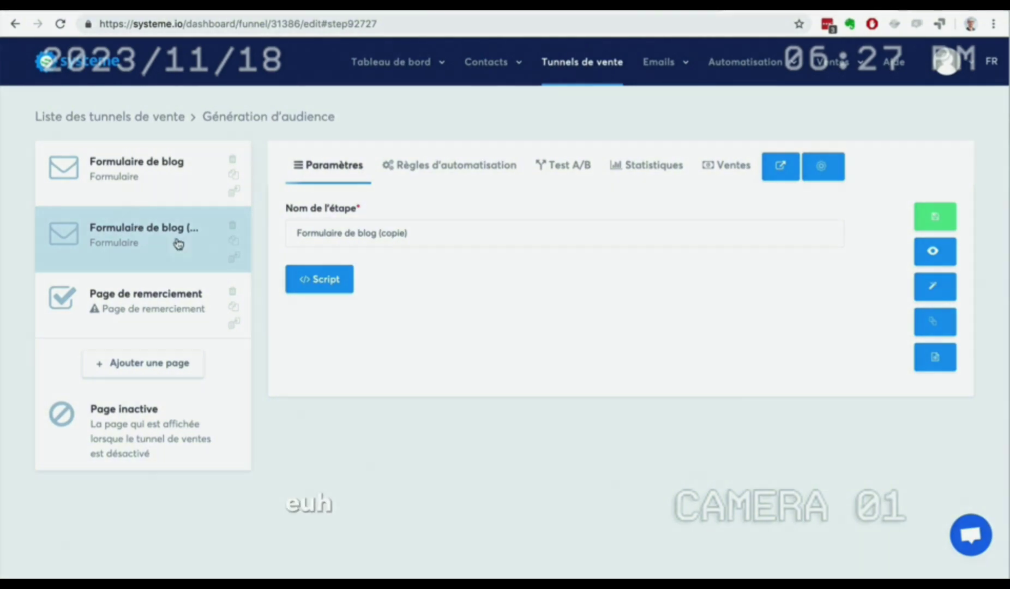
pyautogui.click(232, 226)
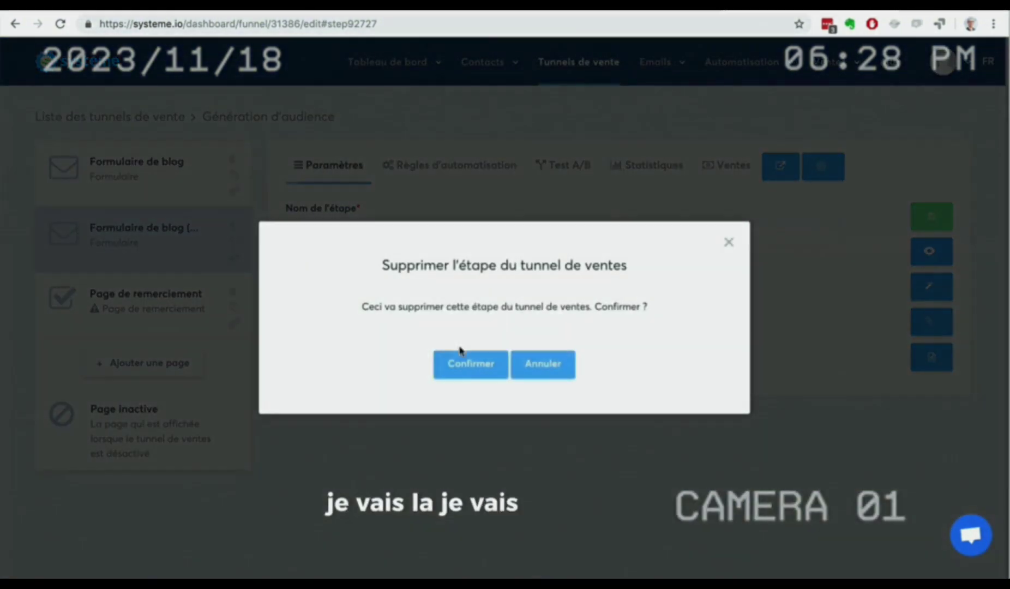
pyautogui.click(461, 361)
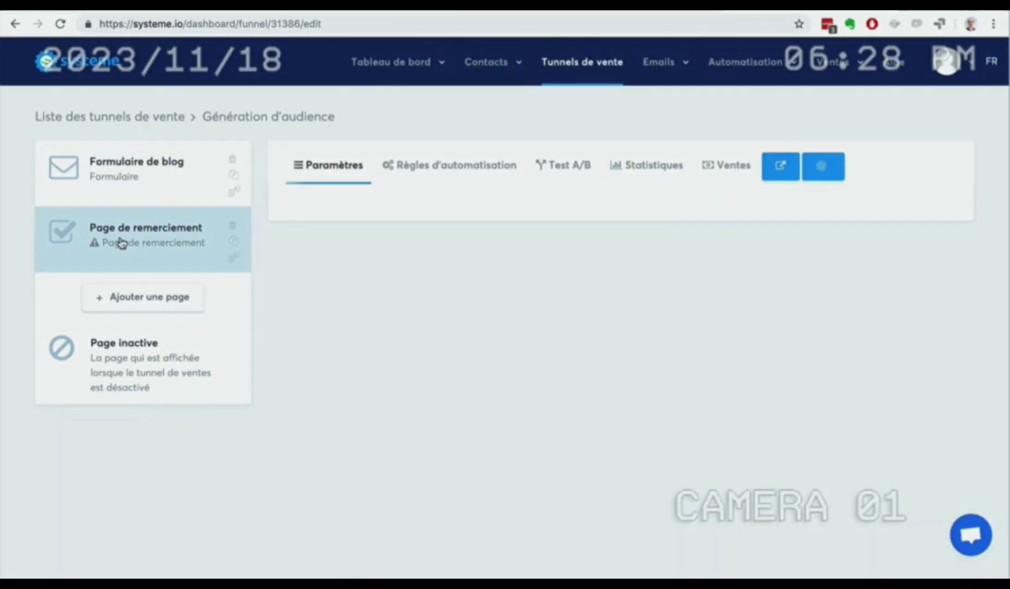
# - Apply the Page de confirmation opt-in template to the Page de remerciement step and open the page for editing
pyautogui.click(121, 243)
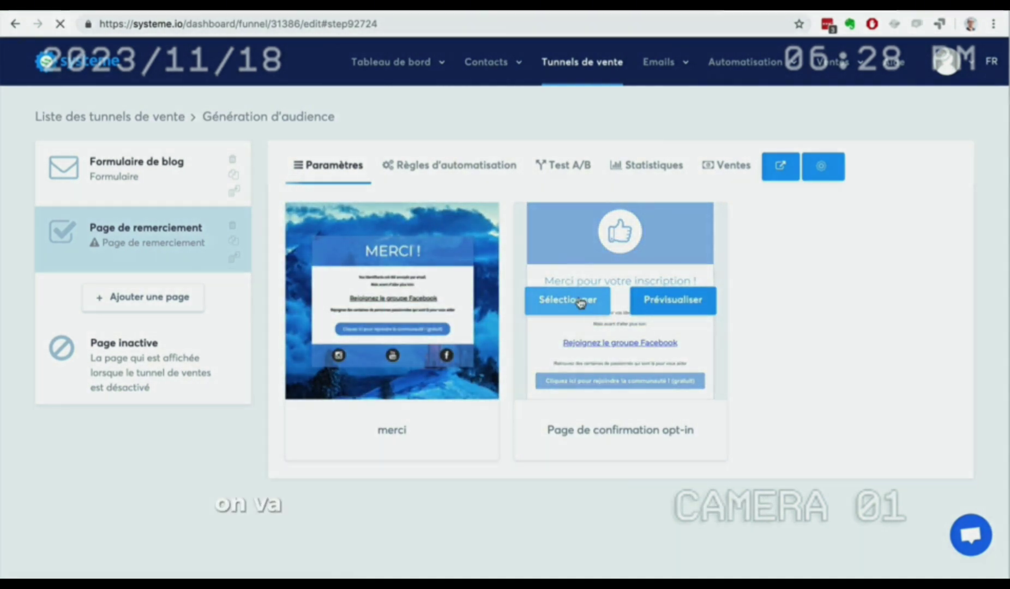
pyautogui.click(581, 304)
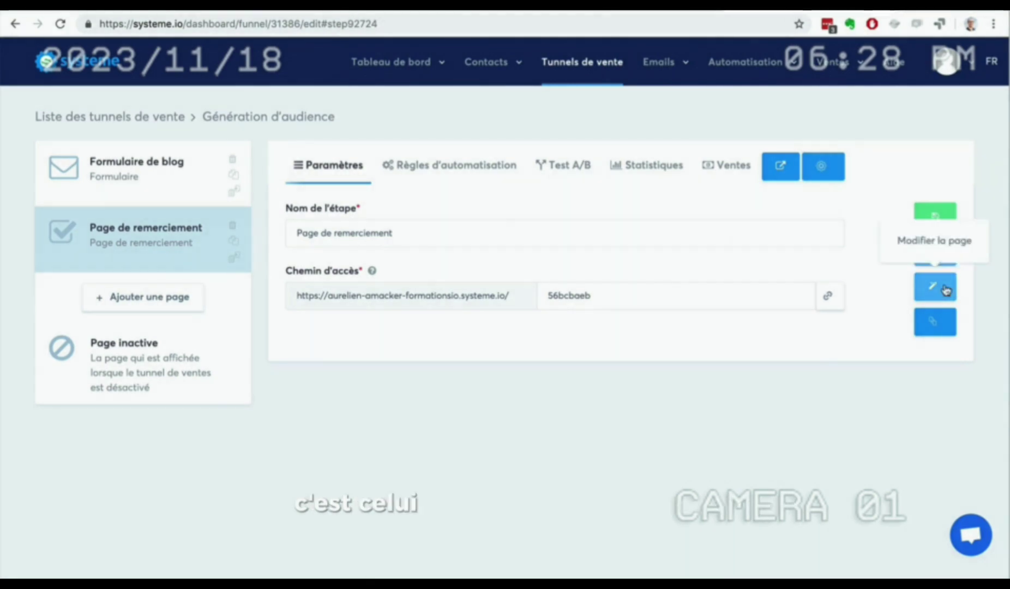
pyautogui.click(945, 289)
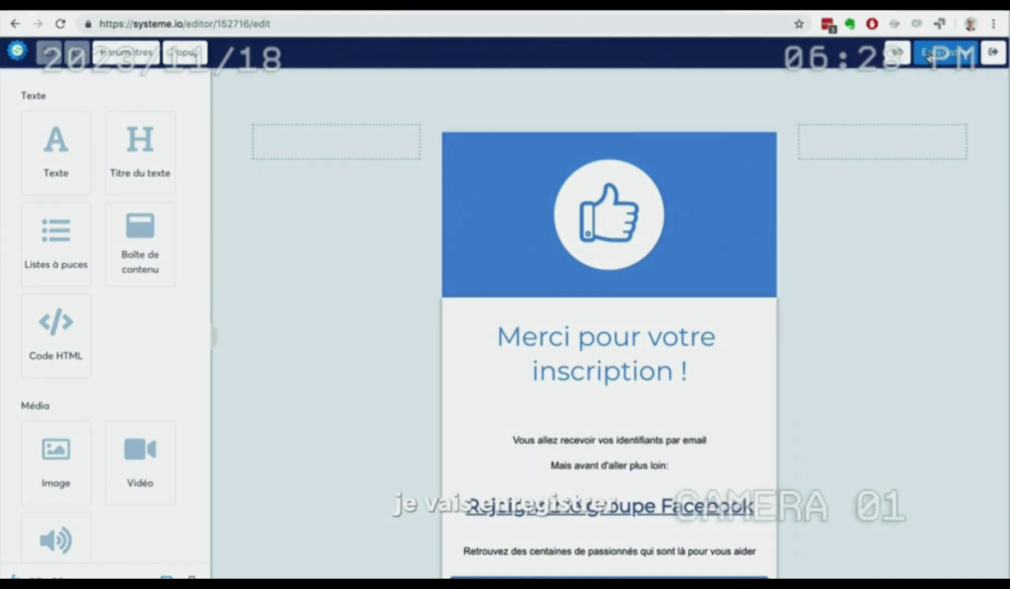
# - Widen the central content column of the thank-you page by extending its right edge, then clear the row selection
pyautogui.moveTo(791, 406); pyautogui.dragTo(863, 408)
pyautogui.click(427, 364)
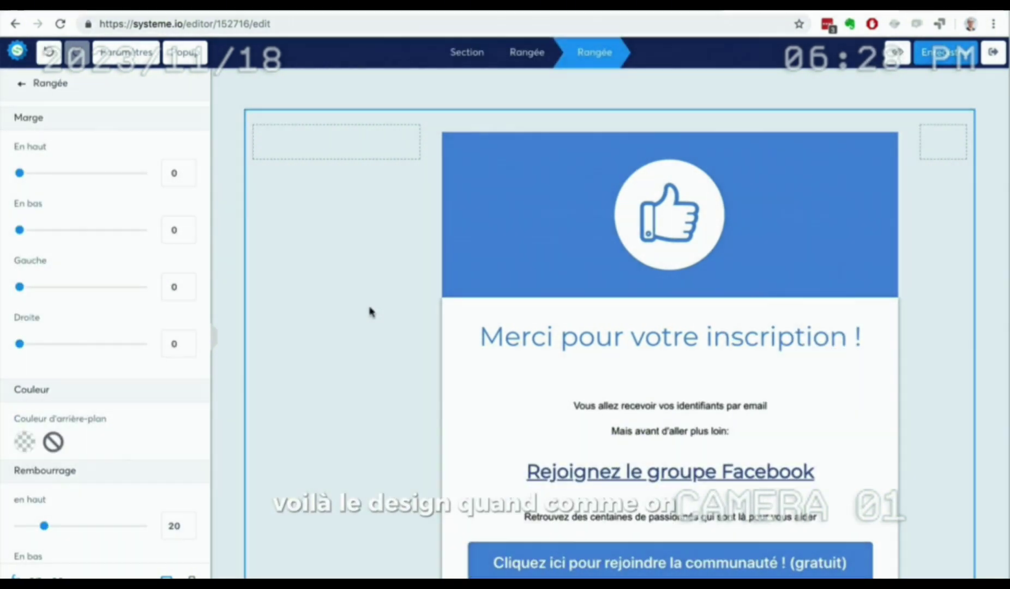
pyautogui.press('Escape')
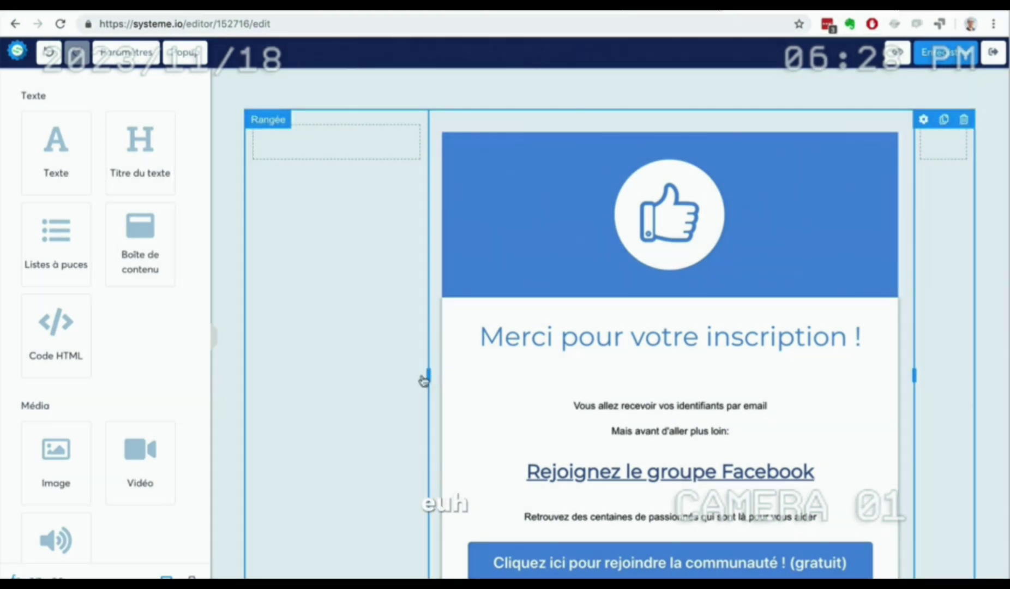
# - Widen the central content column of the thank-you page by extending its left edge, then clear the row selection
pyautogui.moveTo(424, 378); pyautogui.dragTo(357, 377)
pyautogui.click(357, 377)
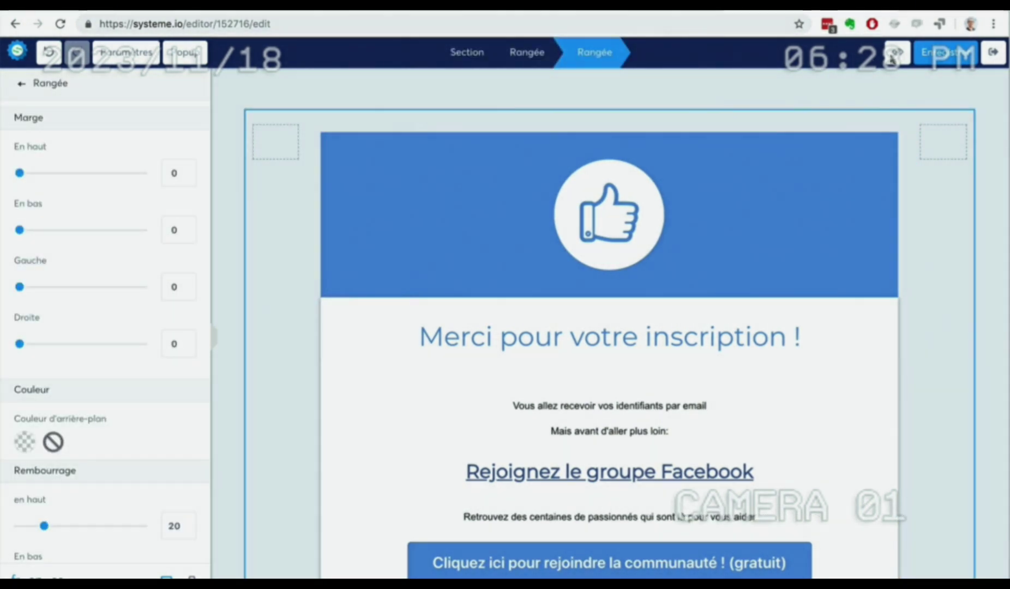
pyautogui.press('Escape')
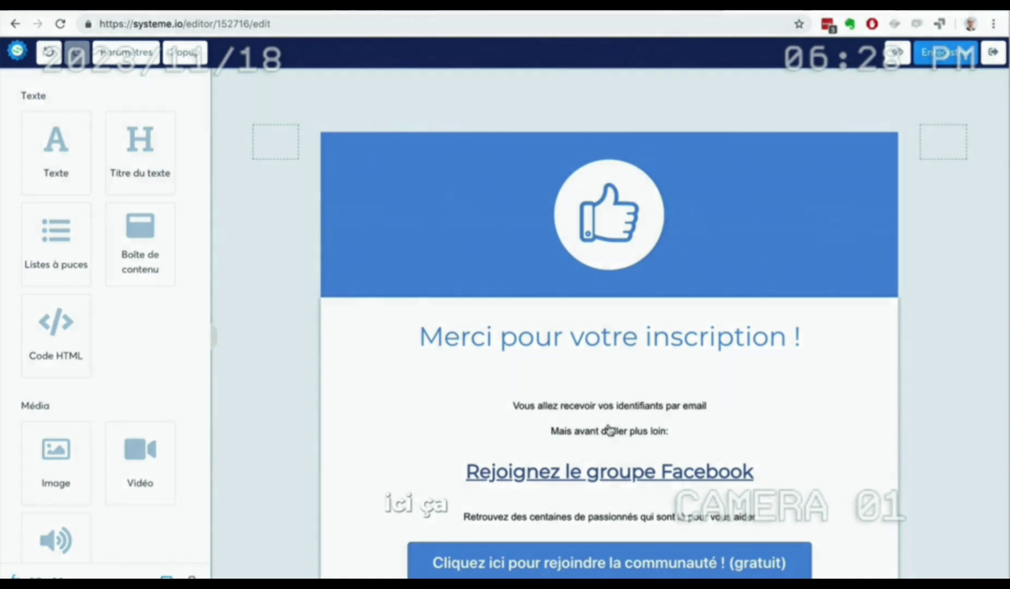
# - Set the font size of the two-line text below the thank-you heading to 21, then leave the page editor
pyautogui.click(609, 429)
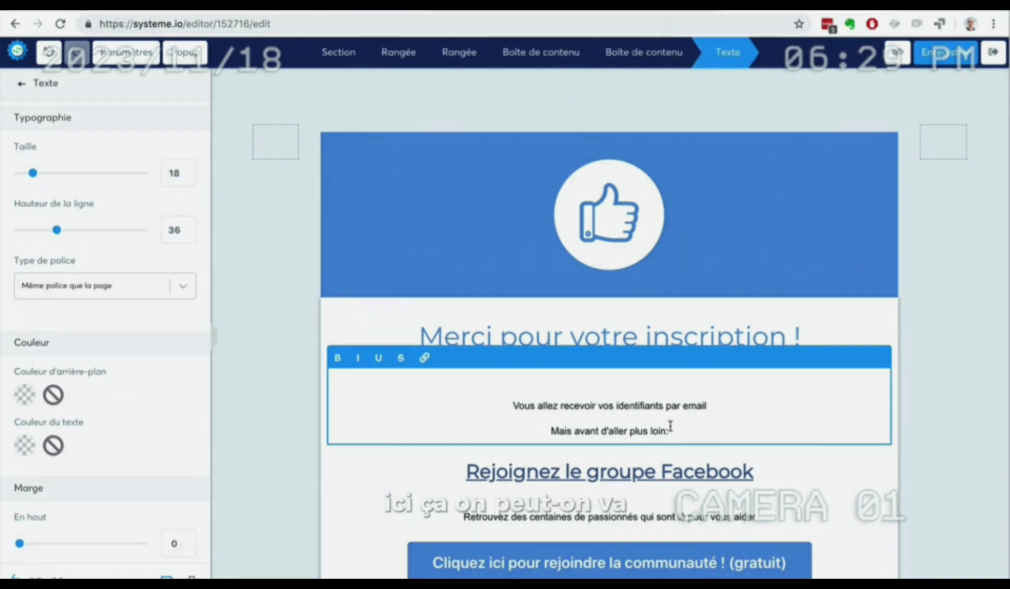
pyautogui.hotkey('ctrl', 'a')
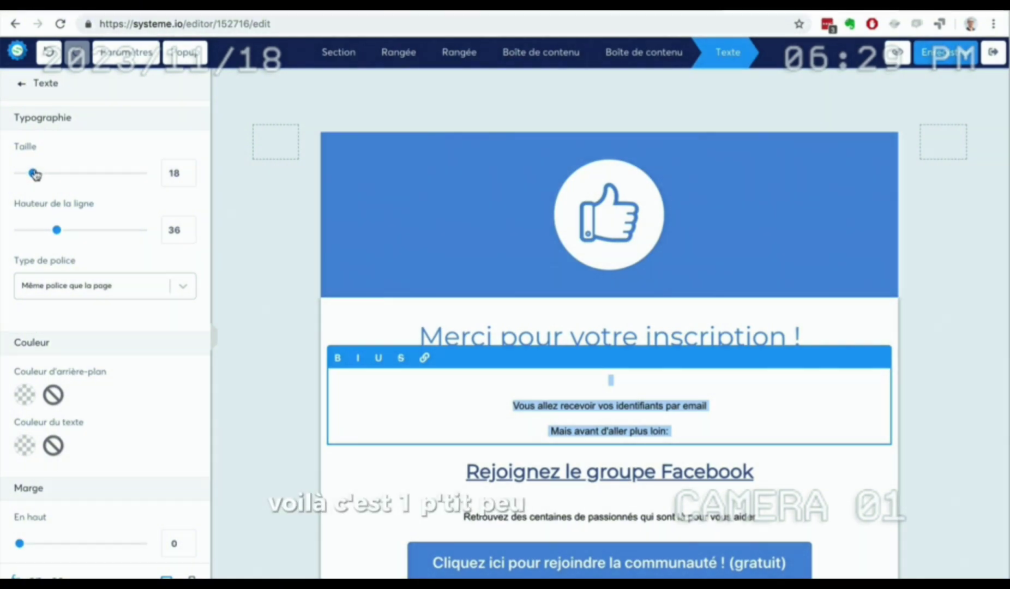
pyautogui.moveTo(33, 174); pyautogui.dragTo(37, 174)
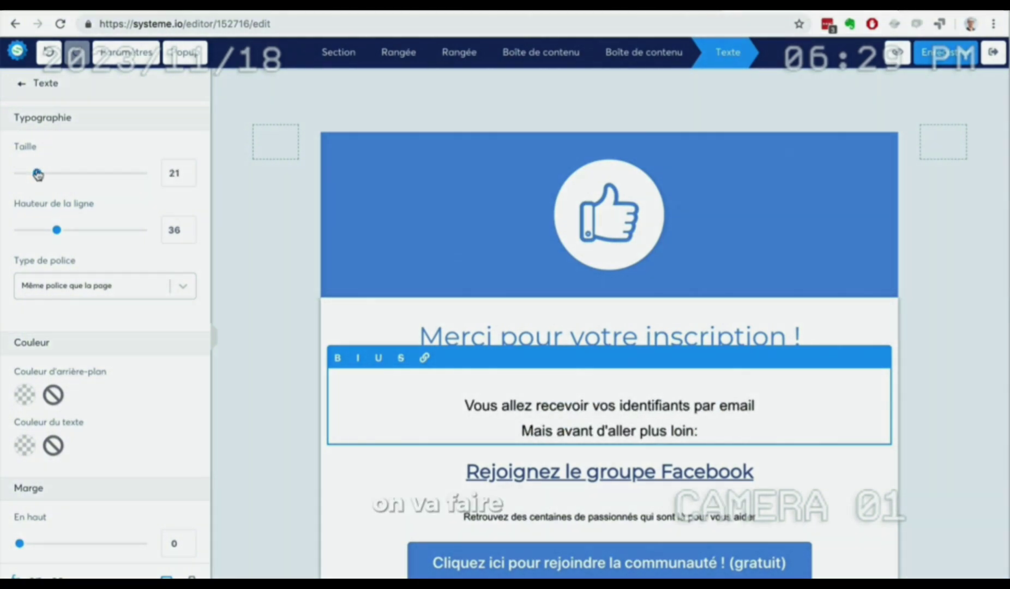
pyautogui.click(251, 160)
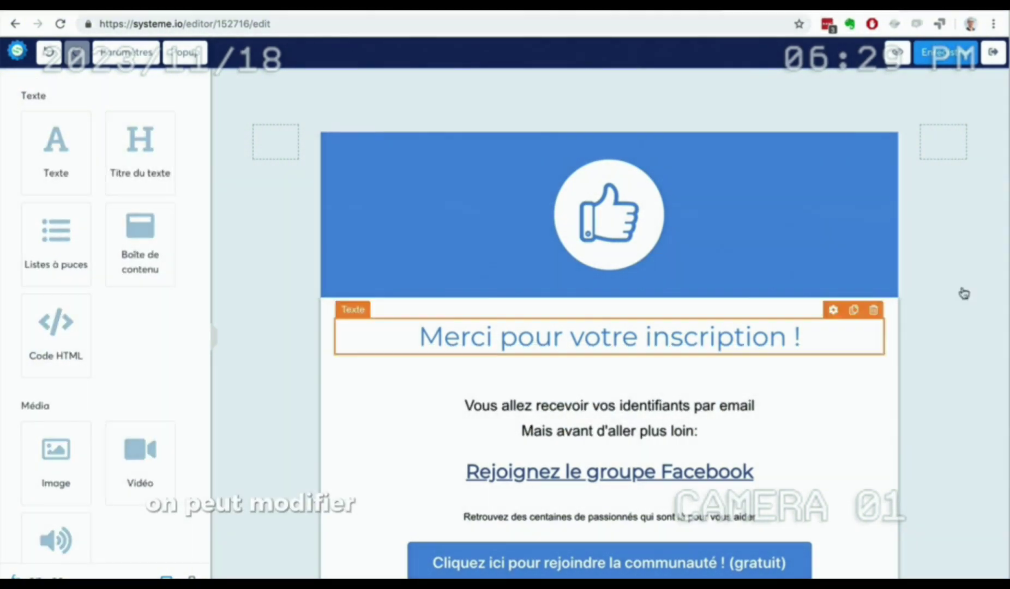
pyautogui.scroll(-2, 966, 300)
pyautogui.scroll(2, 969, 295)
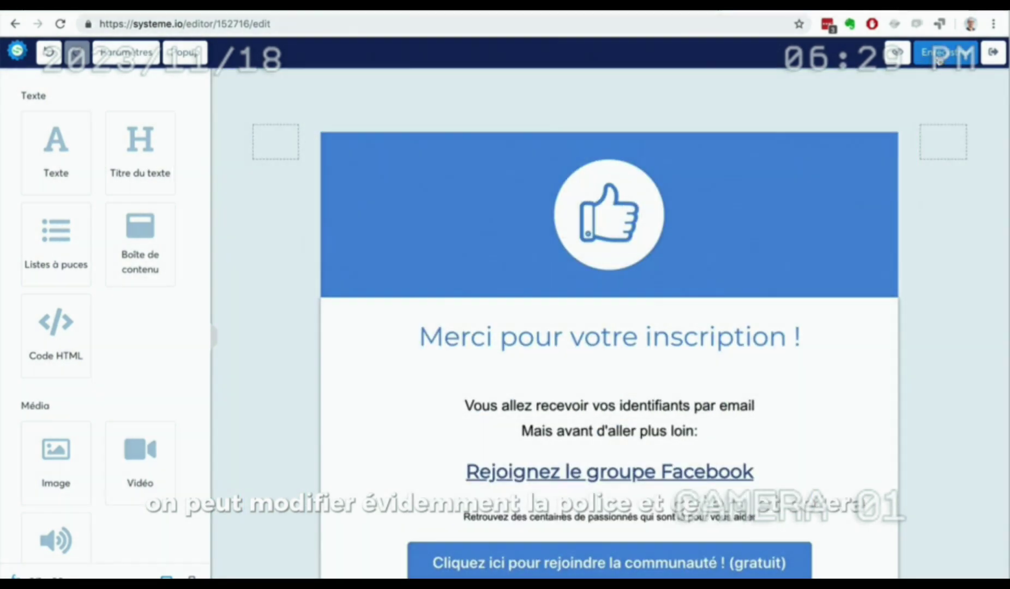
pyautogui.click(992, 55)
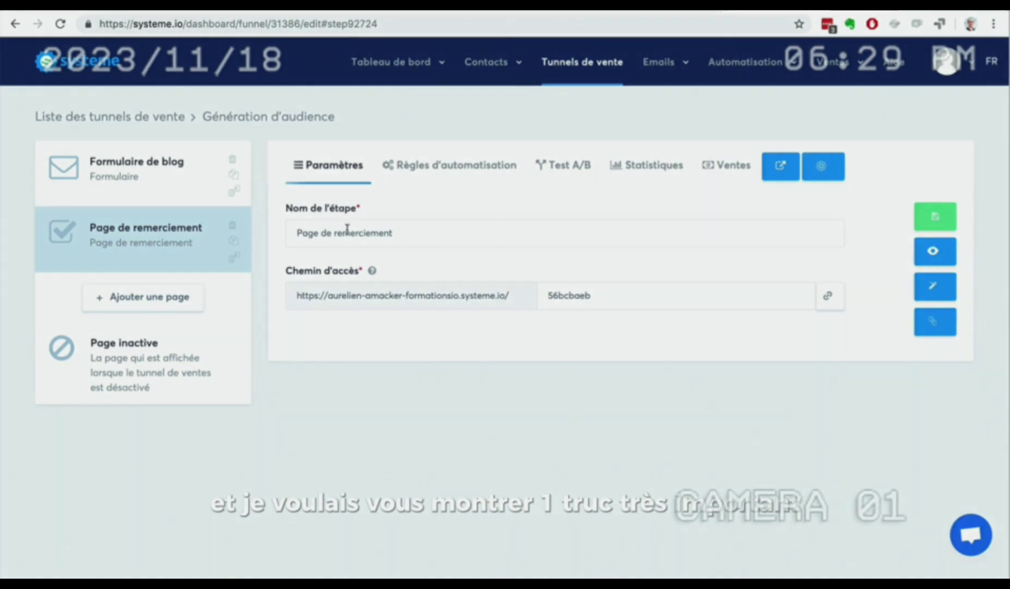
# - Reopen the thank-you page for editing, set its meta title to "Merci pour votre inscription", and preview the published page
pyautogui.moveTo(413, 234); pyautogui.dragTo(279, 231)
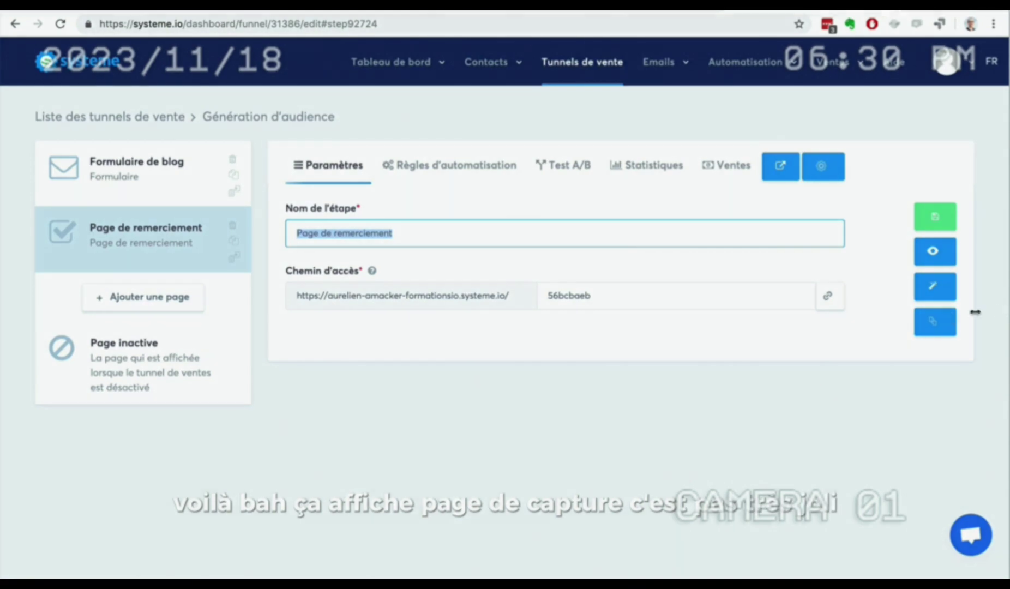
pyautogui.click(934, 286)
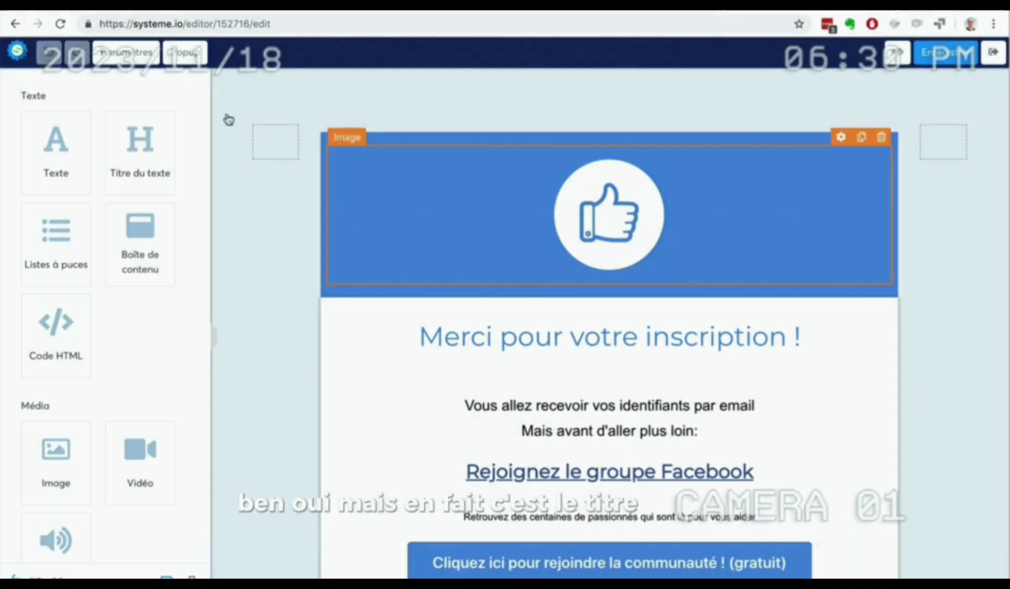
pyautogui.click(121, 53)
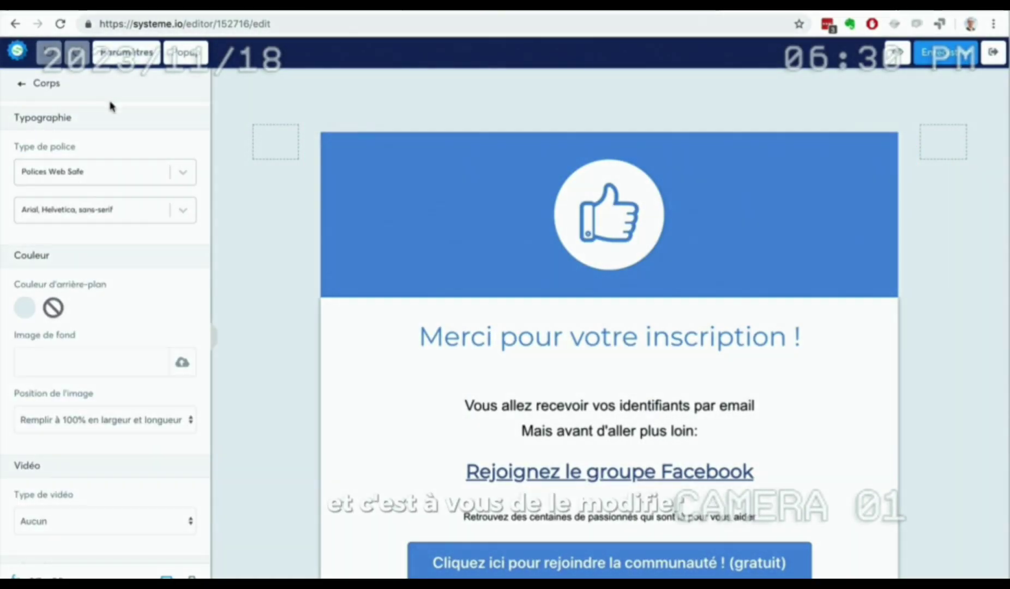
pyautogui.scroll(-6, 82, 194)
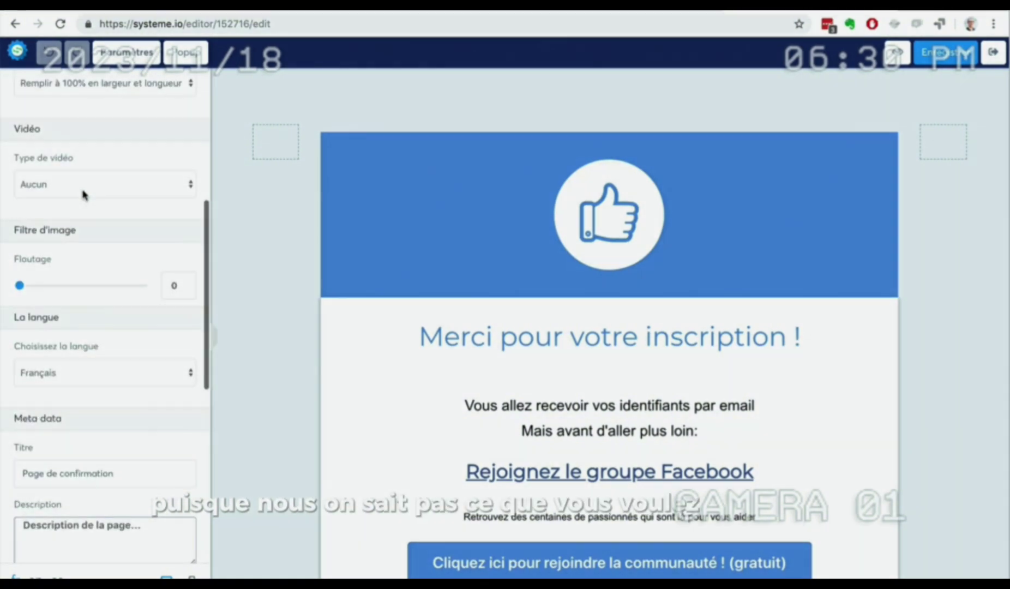
pyautogui.scroll(-5, 84, 194)
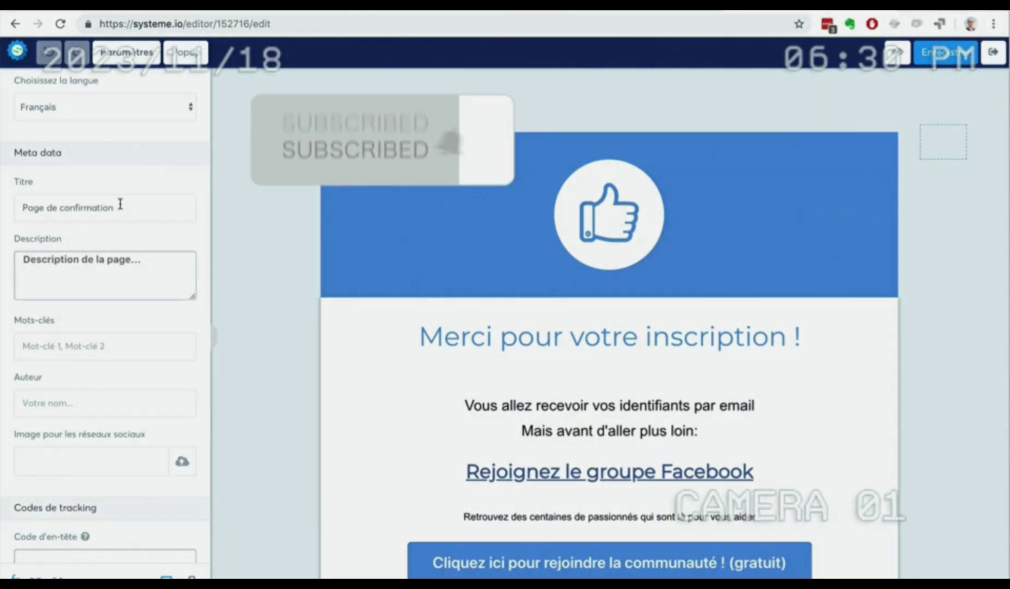
pyautogui.moveTo(115, 205); pyautogui.dragTo(27, 202)
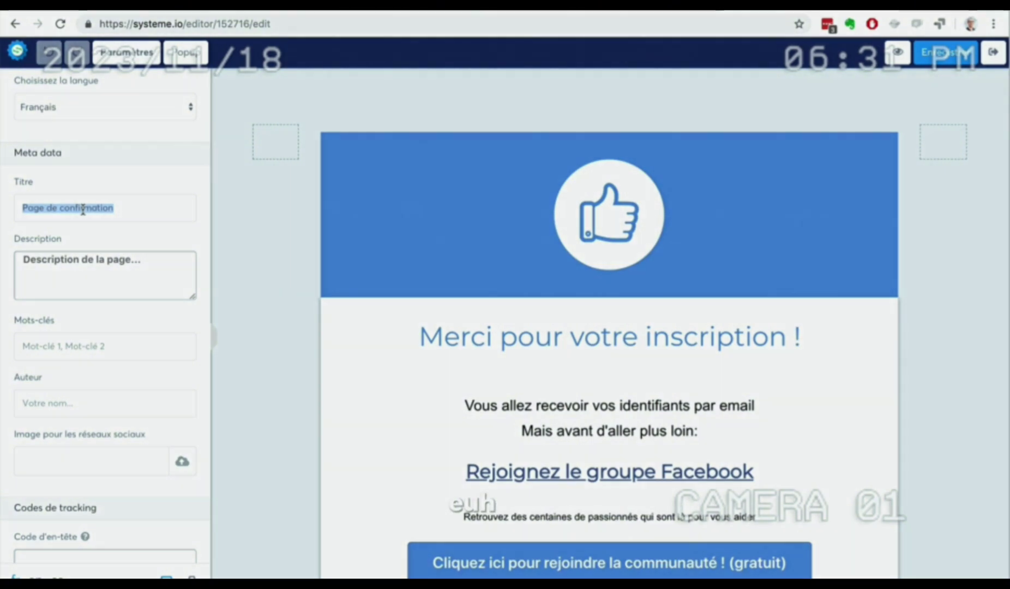
pyautogui.write('Merci pour v')
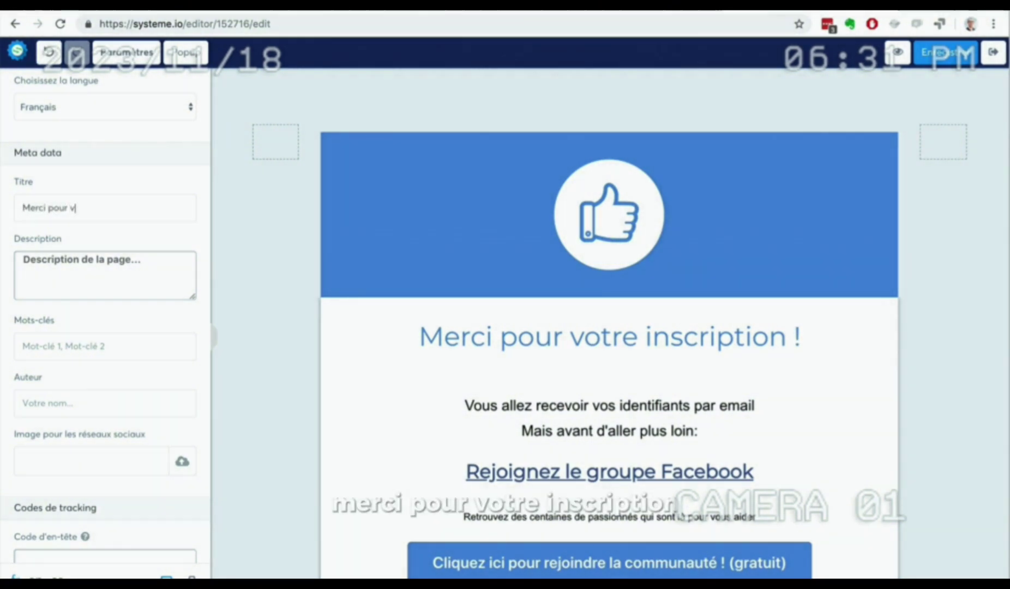
pyautogui.write('otre inscription')
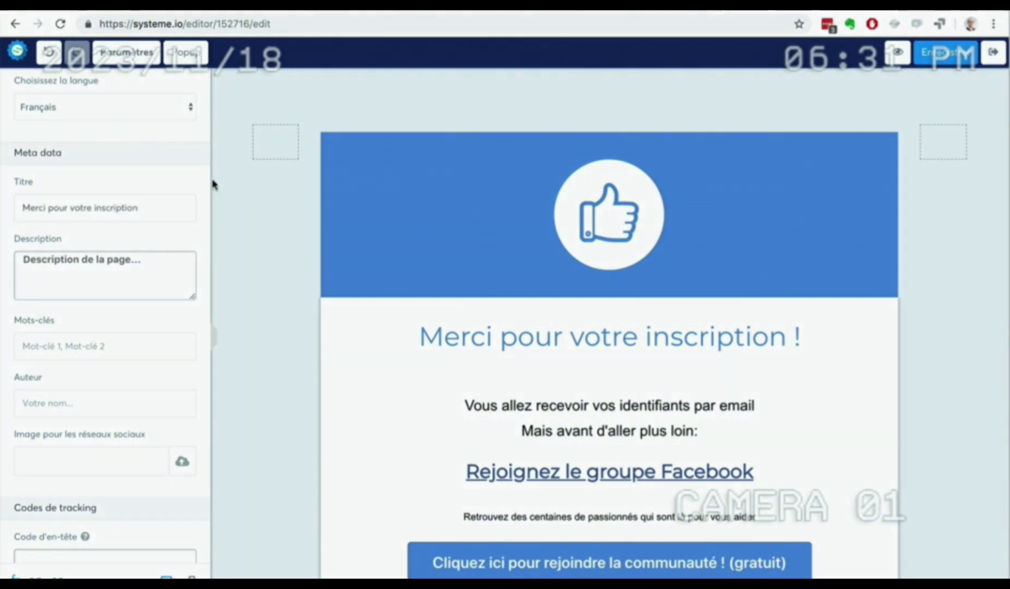
pyautogui.click(112, 274)
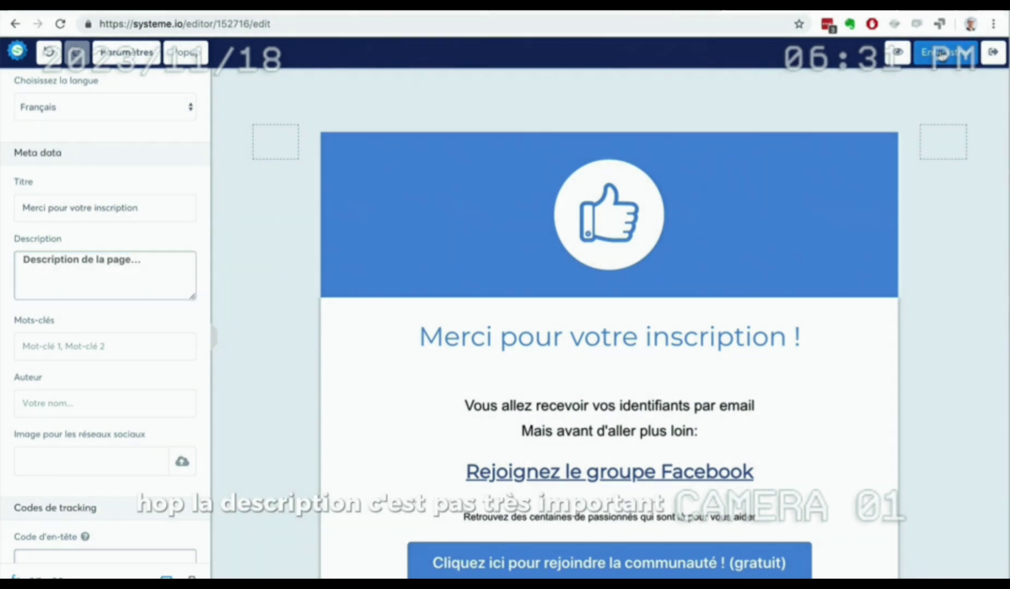
pyautogui.click(989, 55)
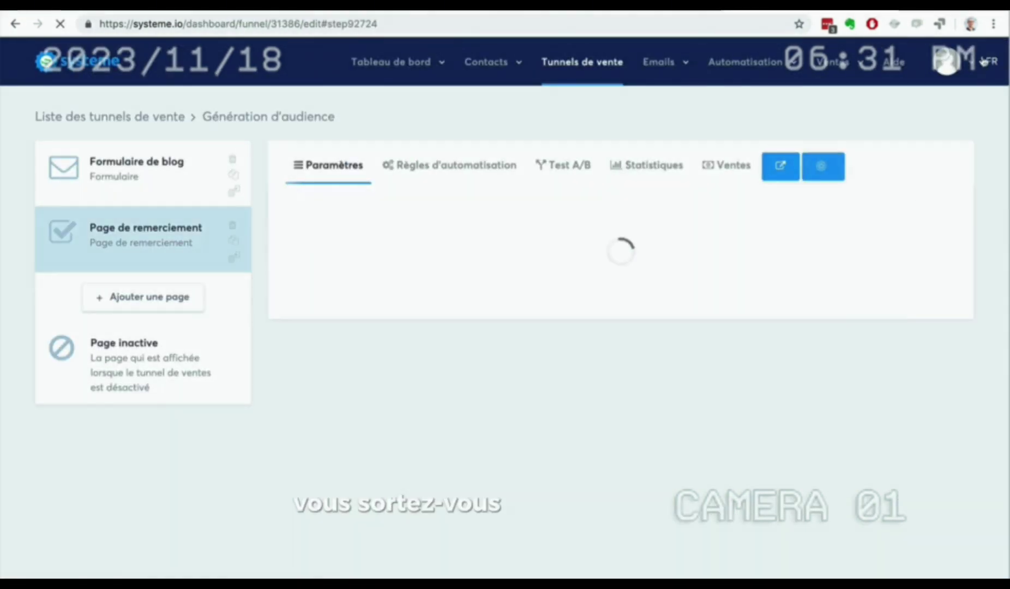
pyautogui.click(940, 257)
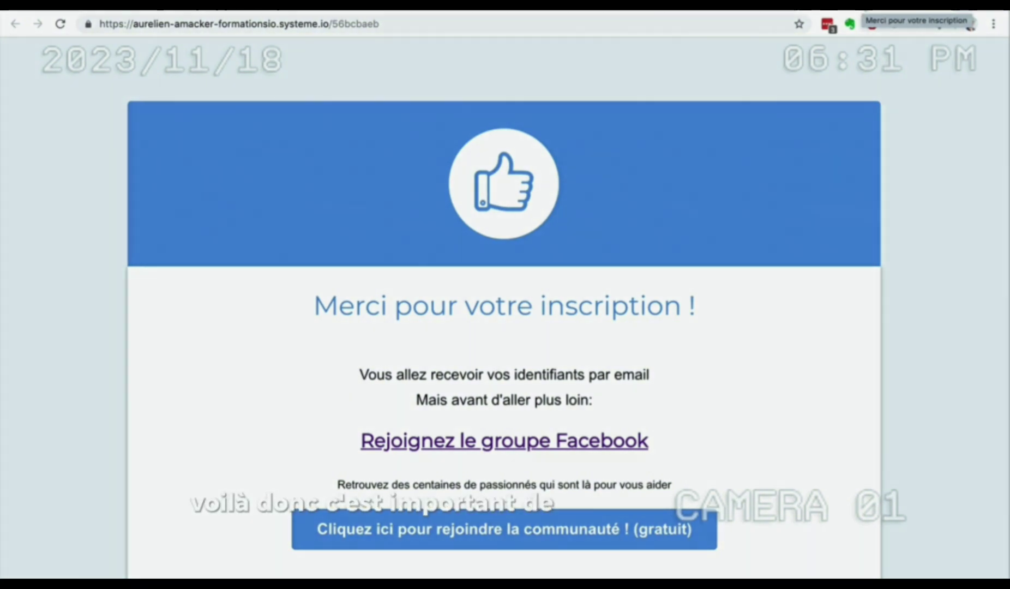
pyautogui.click(730, 12)
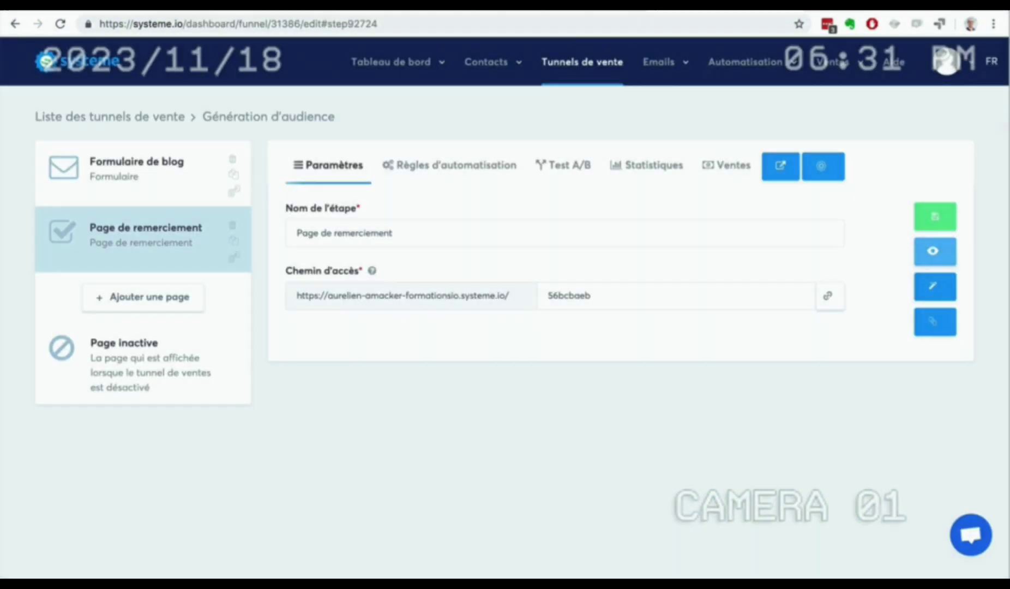
# - Return to the funnel list, reopen Génération d'audience, and examine its Page inactive in the page editor
pyautogui.click(613, 63)
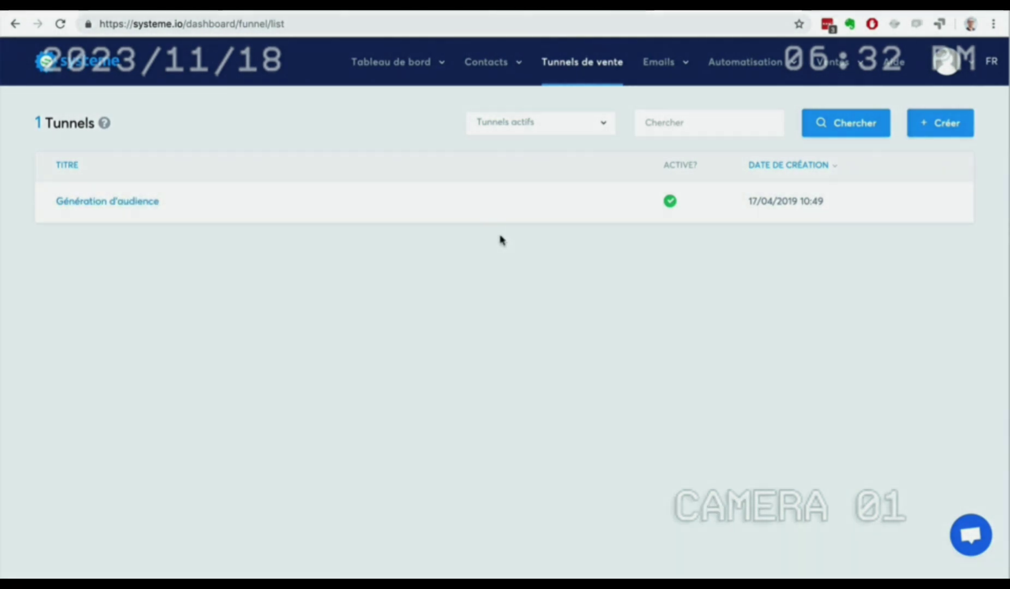
pyautogui.click(110, 201)
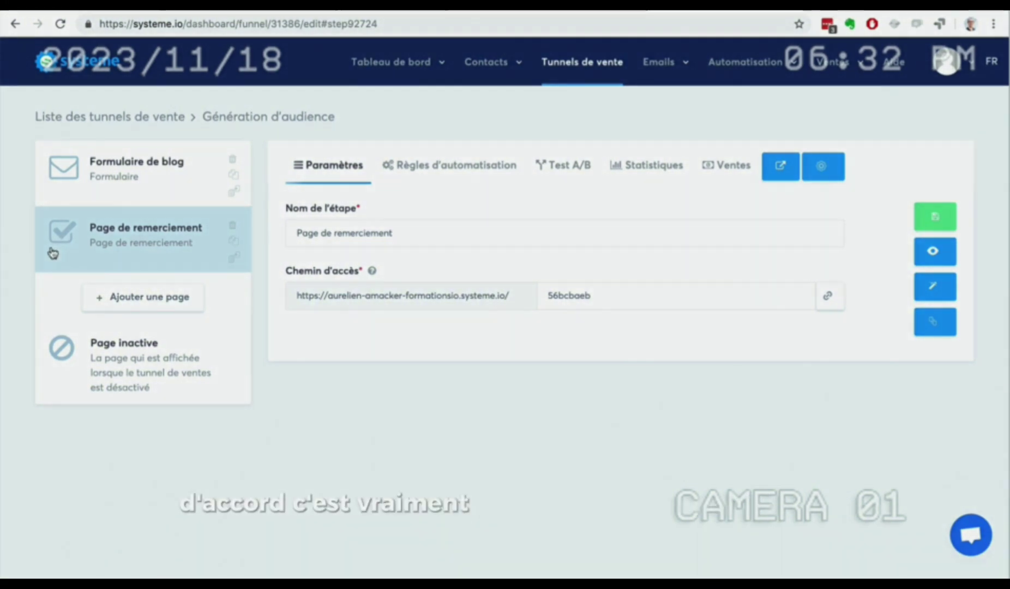
pyautogui.click(123, 389)
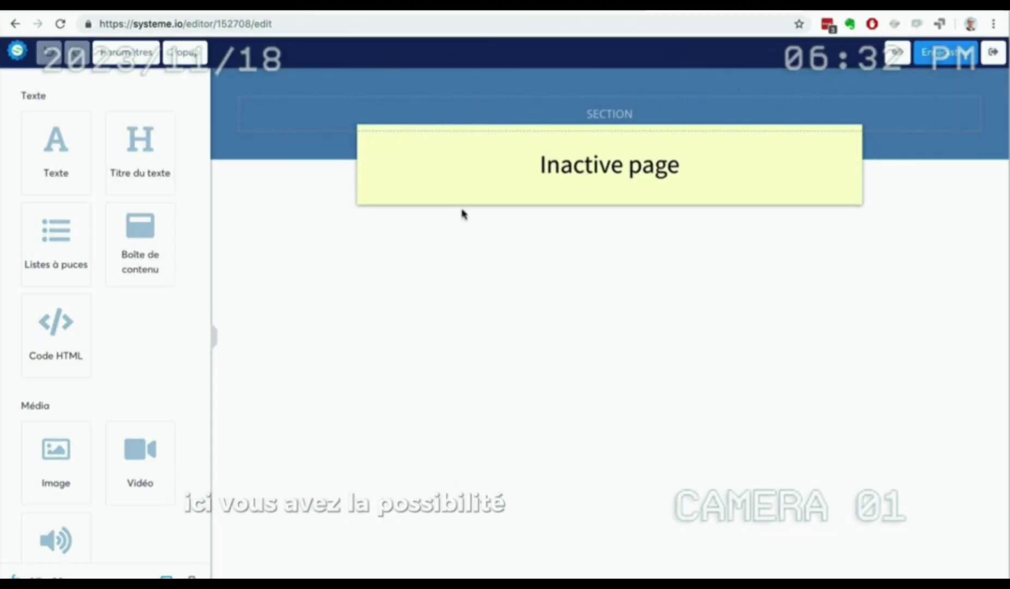
pyautogui.click(993, 54)
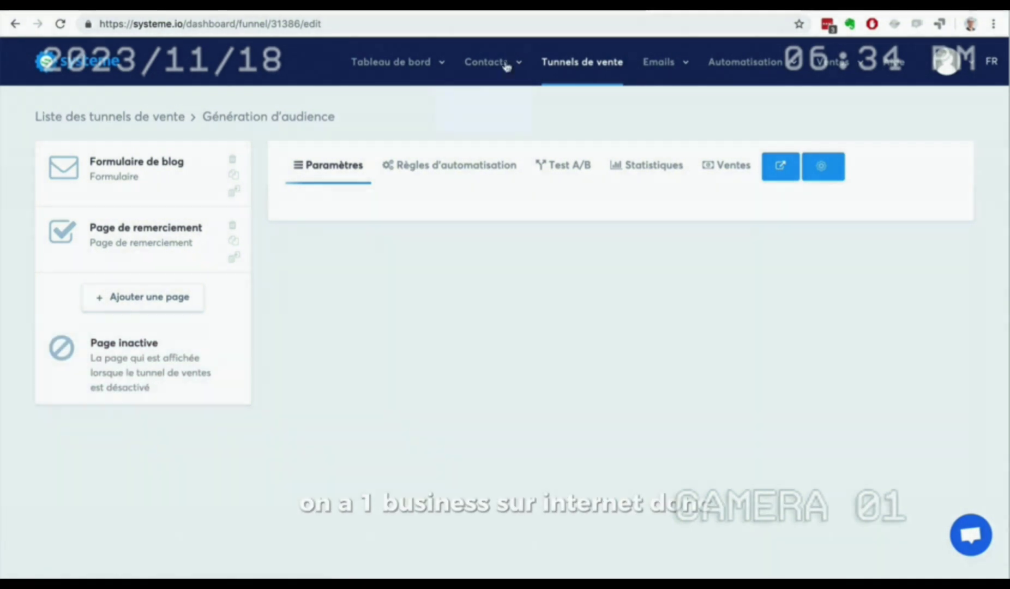
# - Add a funnel step named "Page de vente" with the type Page de vente
pyautogui.click(136, 297)
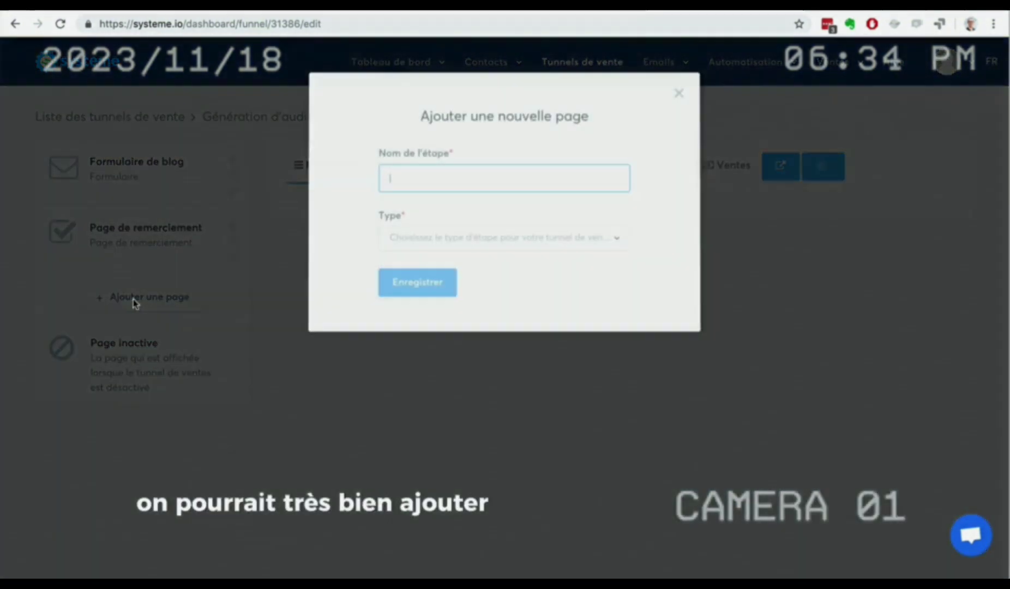
pyautogui.write('Page de vente')
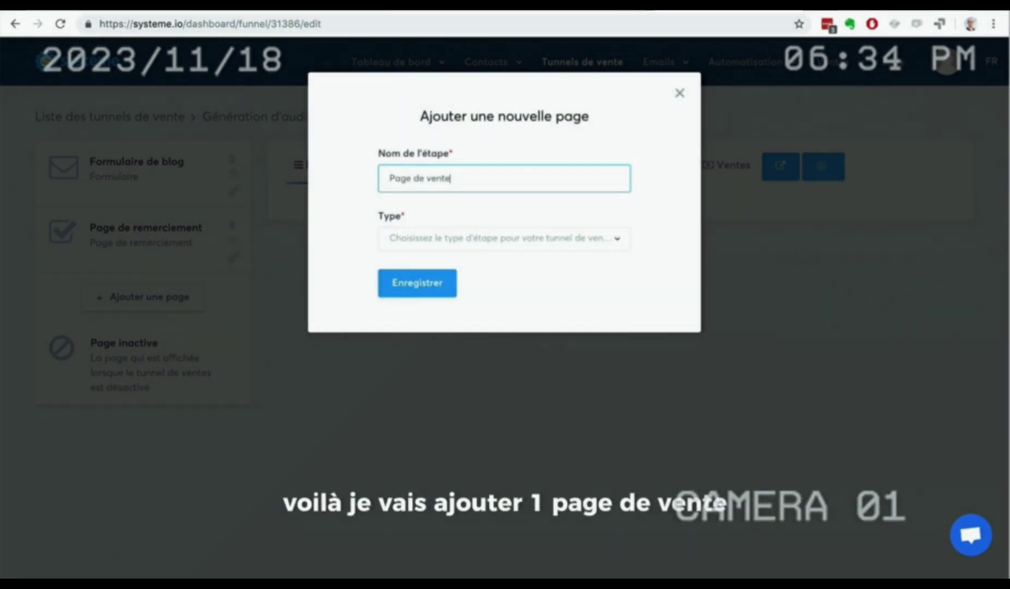
pyautogui.click(479, 239)
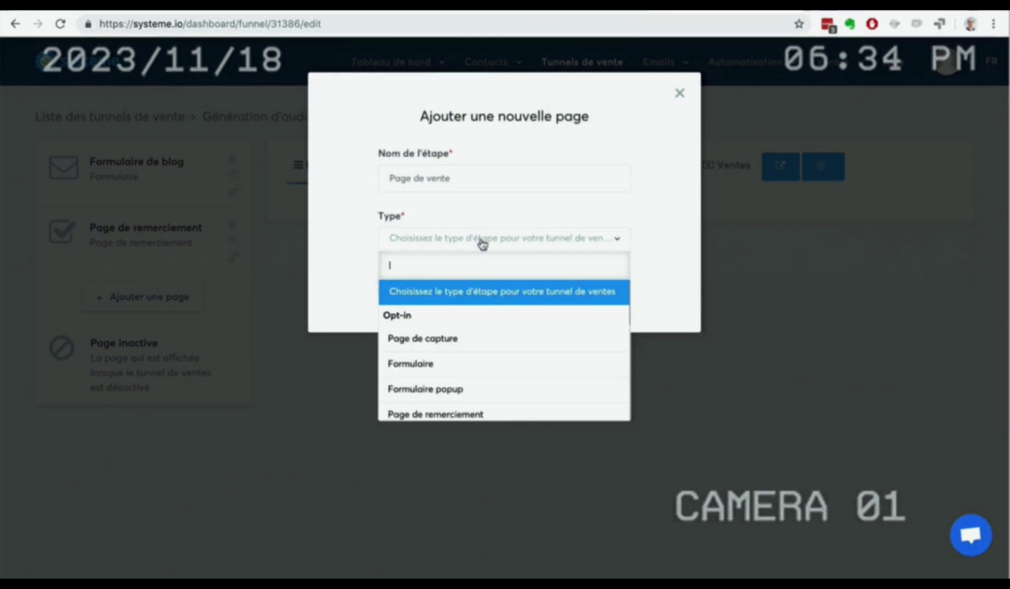
pyautogui.scroll(-3, 512, 377)
pyautogui.click(501, 314)
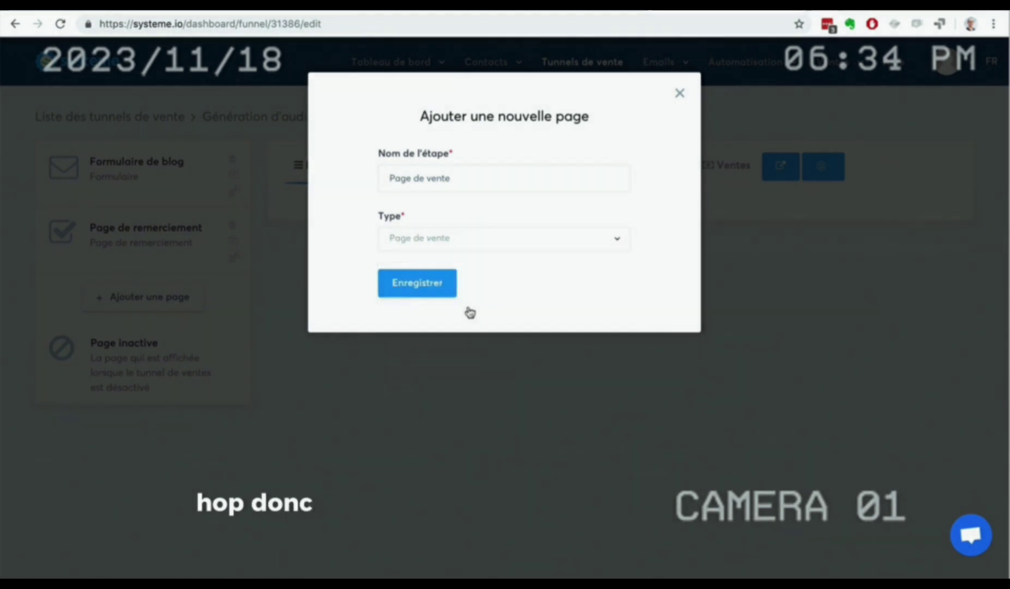
pyautogui.click(397, 285)
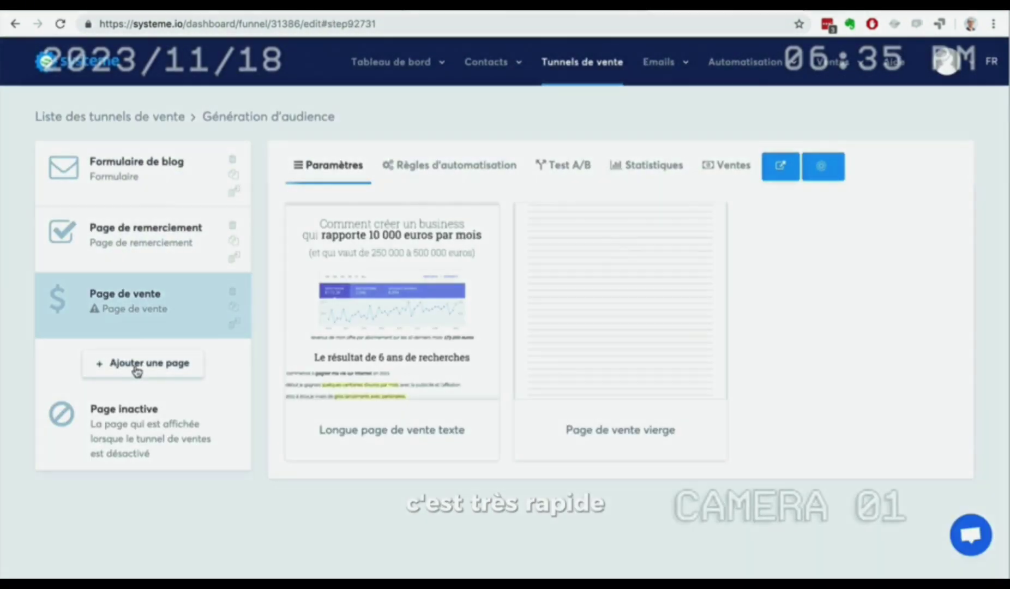
# - Add a funnel step named "Page de paiement" with the type Page de paiement
pyautogui.click(136, 365)
pyautogui.write('P')
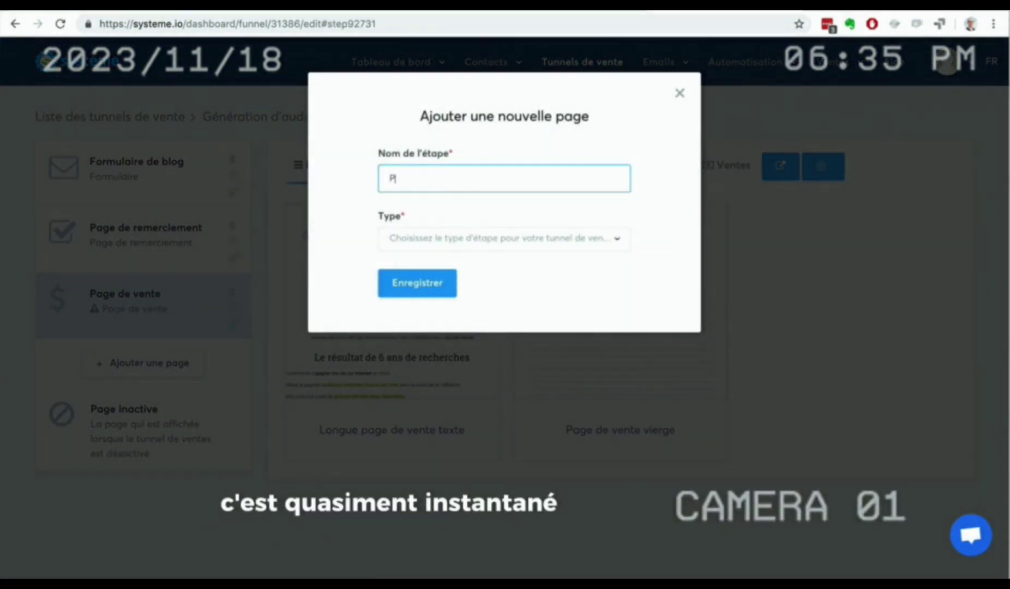
pyautogui.write('age de poa')
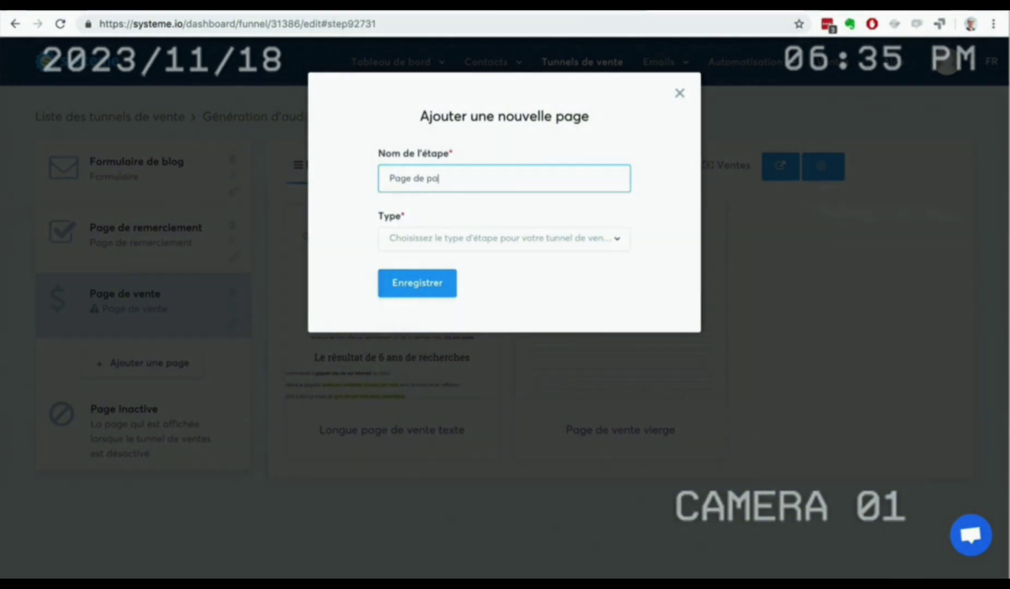
pyautogui.write('iement')
pyautogui.click(468, 240)
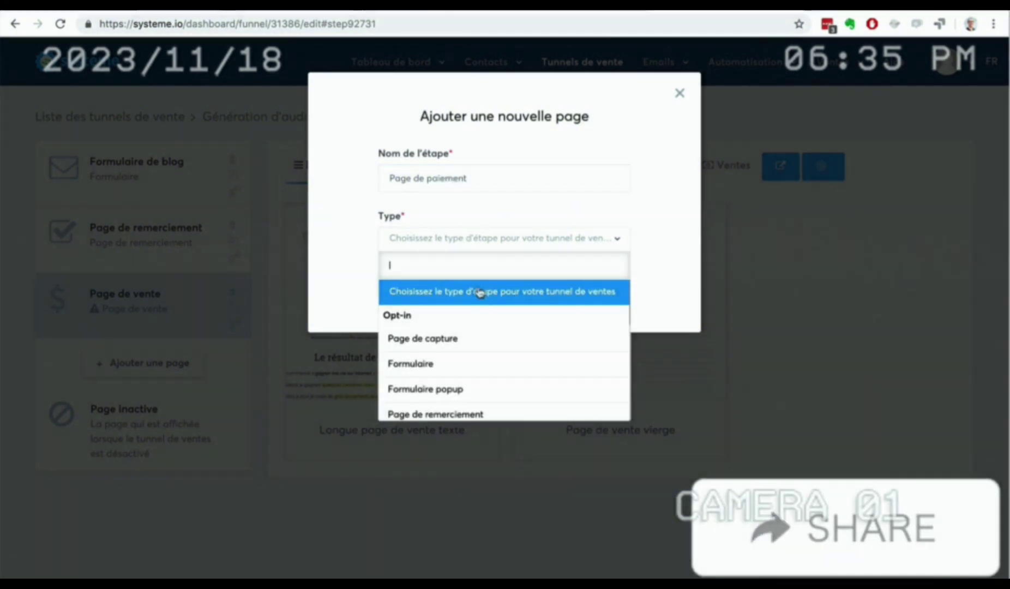
pyautogui.scroll(-5, 491, 363)
pyautogui.click(485, 333)
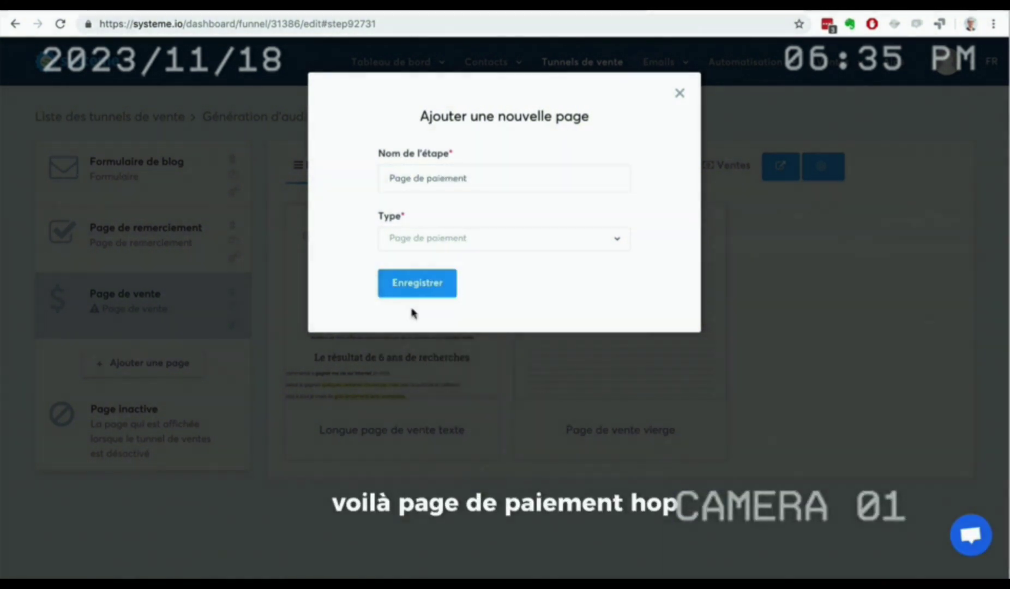
pyautogui.click(413, 289)
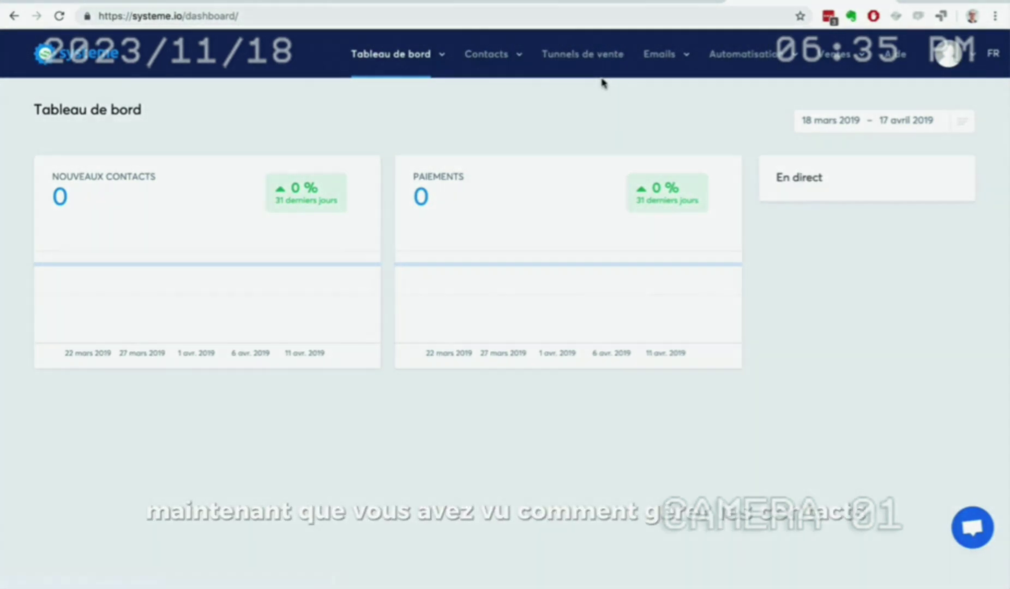
# - Create a newsletter with the subject "La méthode "AGIR" pour investir dans l'immobilier" and select its sender name for editing
pyautogui.moveTo(676, 59)
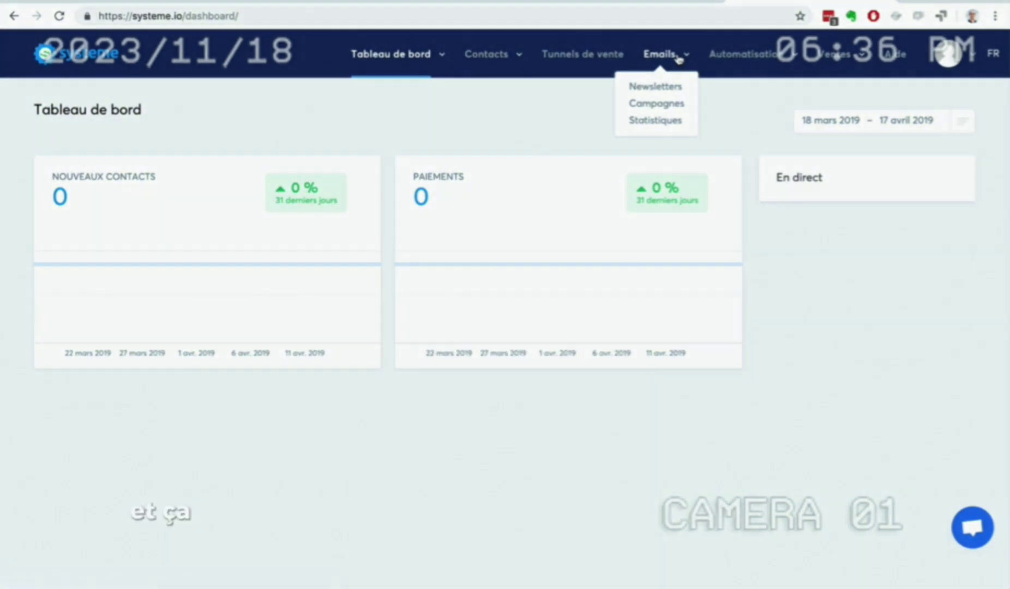
pyautogui.click(654, 87)
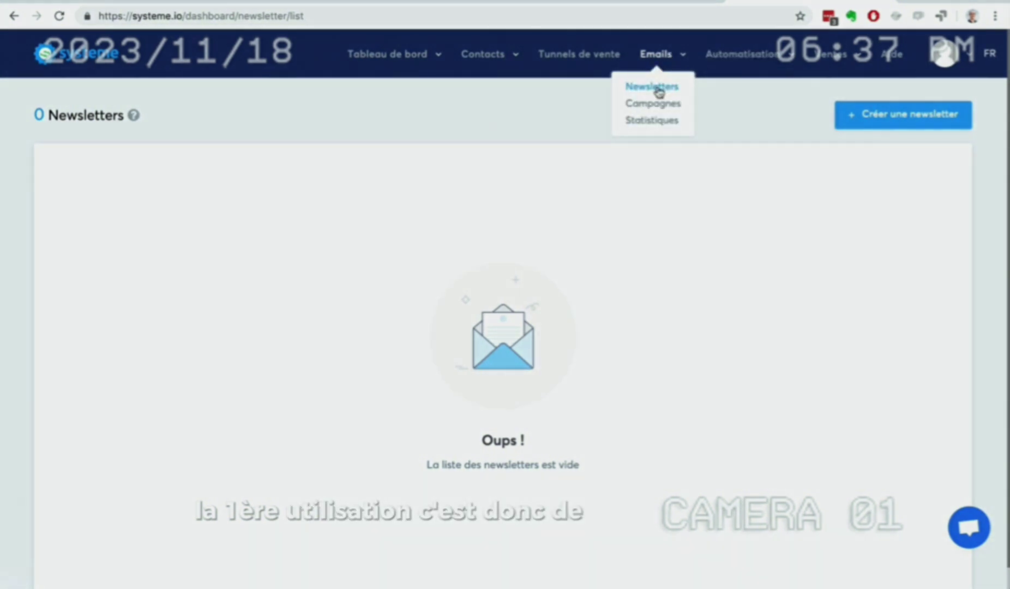
pyautogui.click(901, 117)
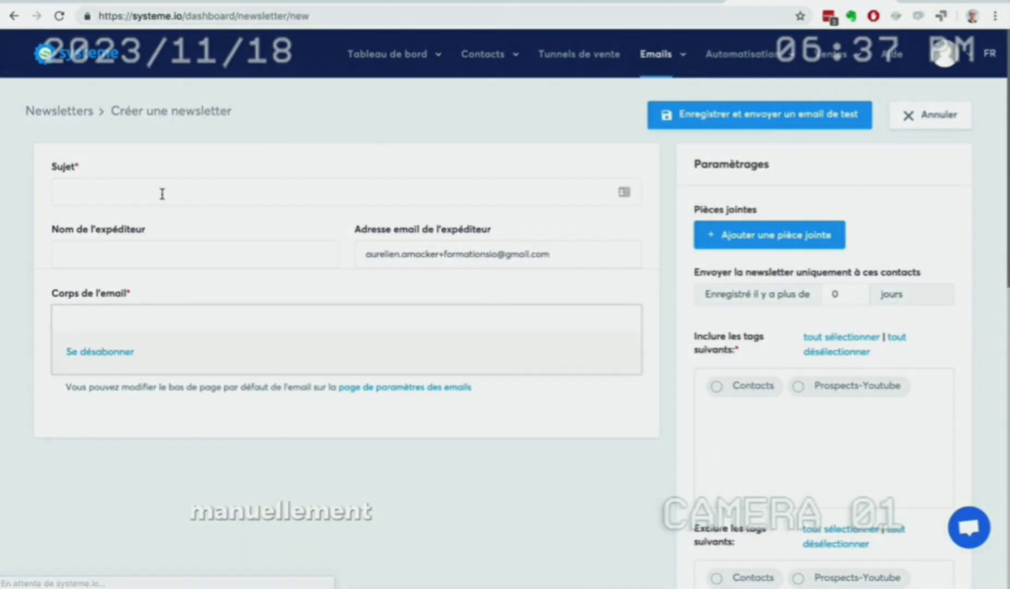
pyautogui.click(162, 194)
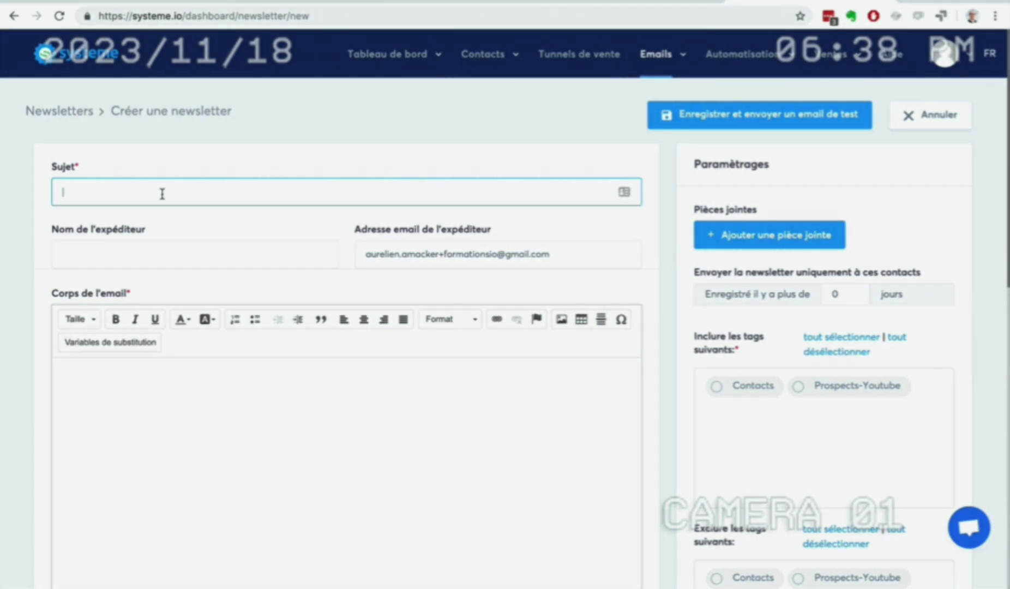
pyautogui.write('méthode "AGIR" ')
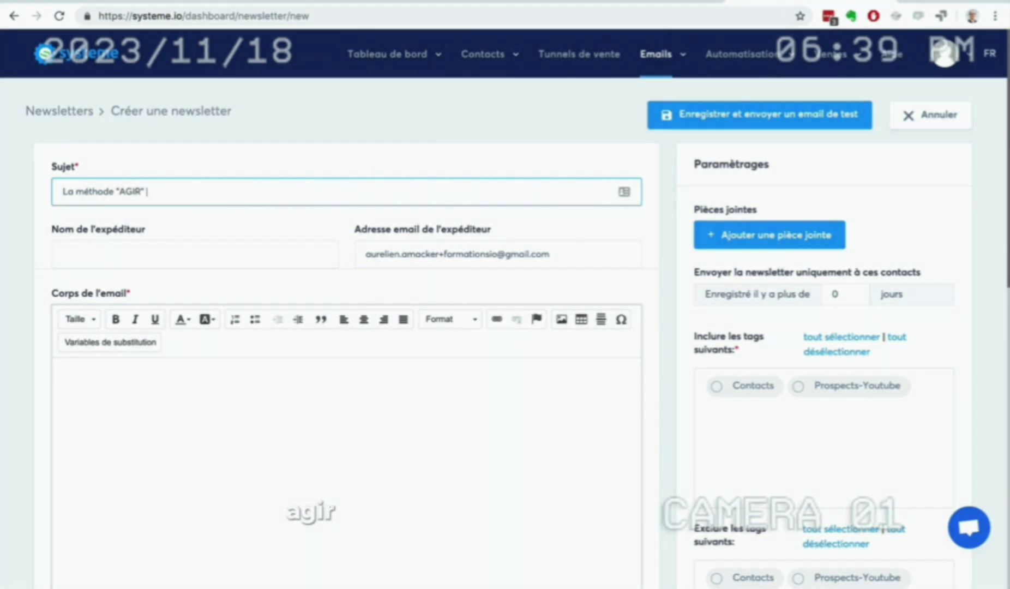
pyautogui.write('pour investir dans')
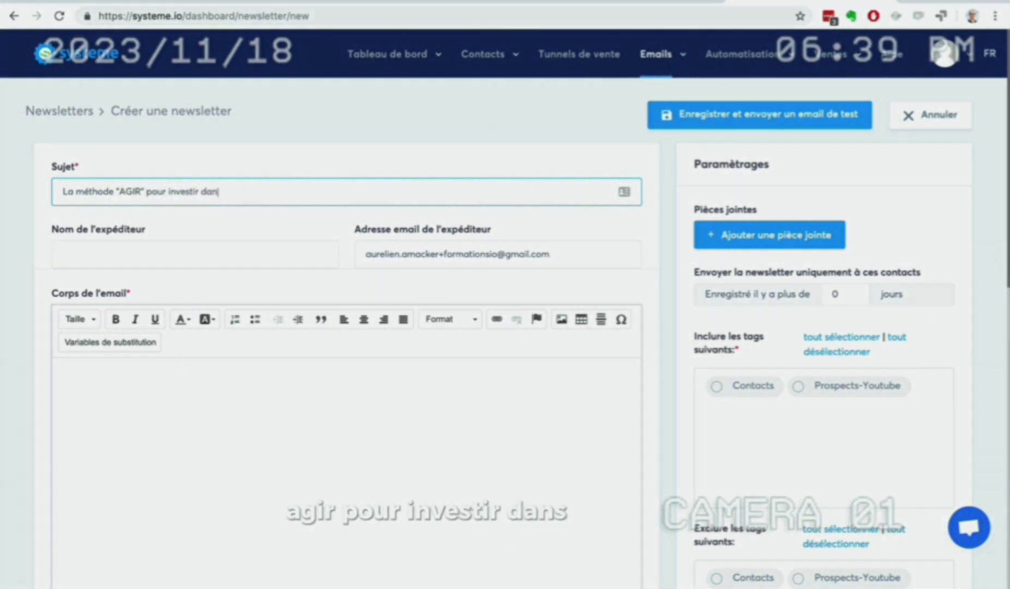
pyautogui.write(" l'immobilier")
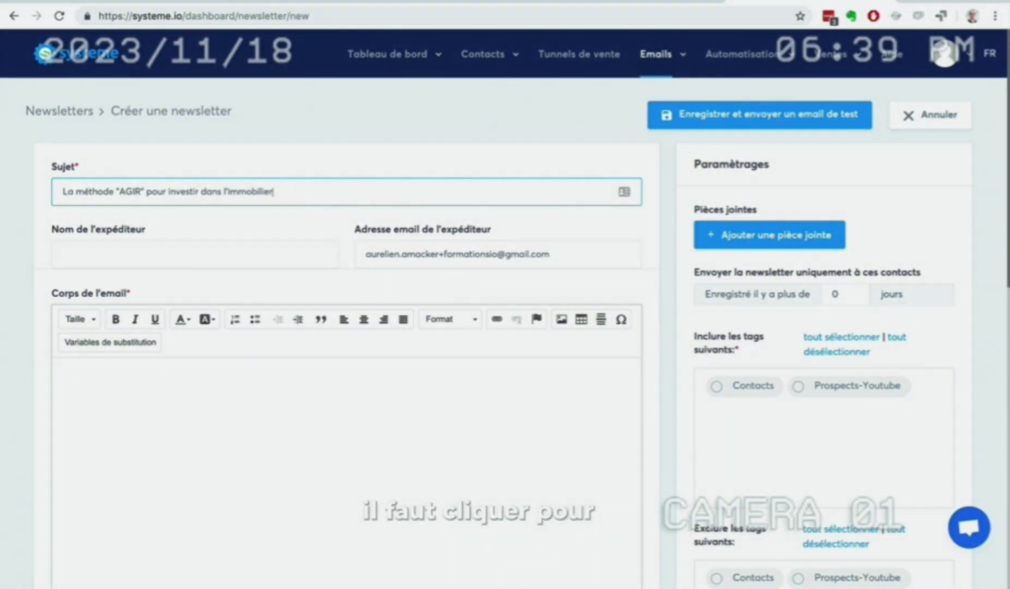
pyautogui.click(127, 254)
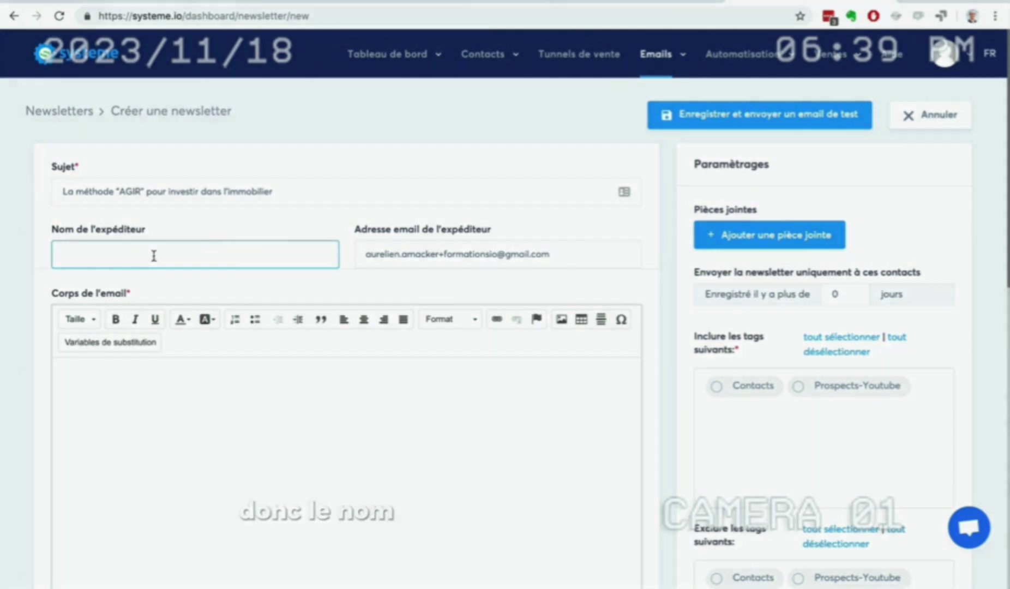
# - Open the account's email settings and examine the SendGrid API key help and the test email address field
pyautogui.moveTo(756, 69)
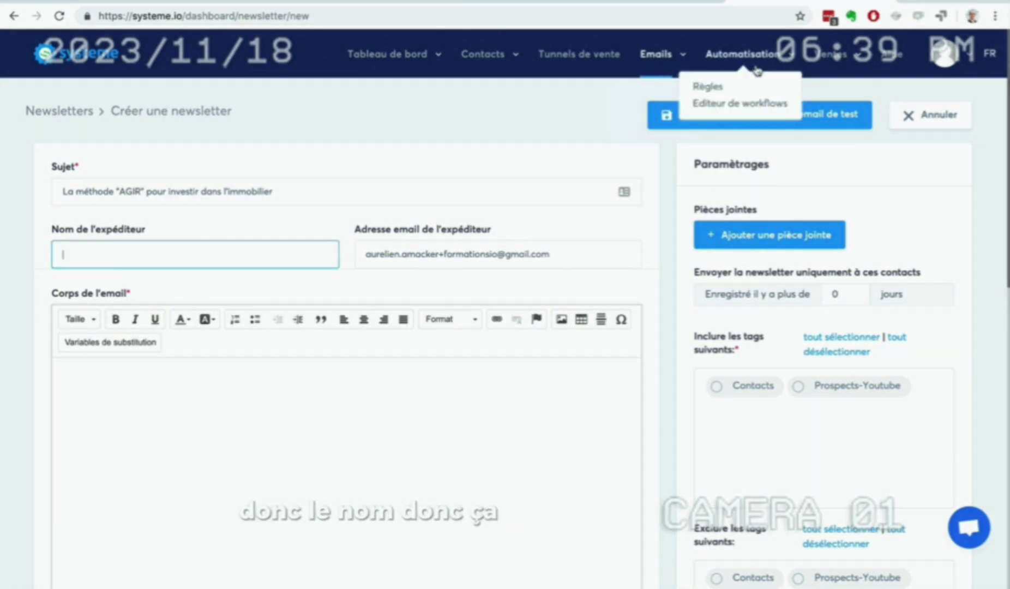
pyautogui.click(949, 57)
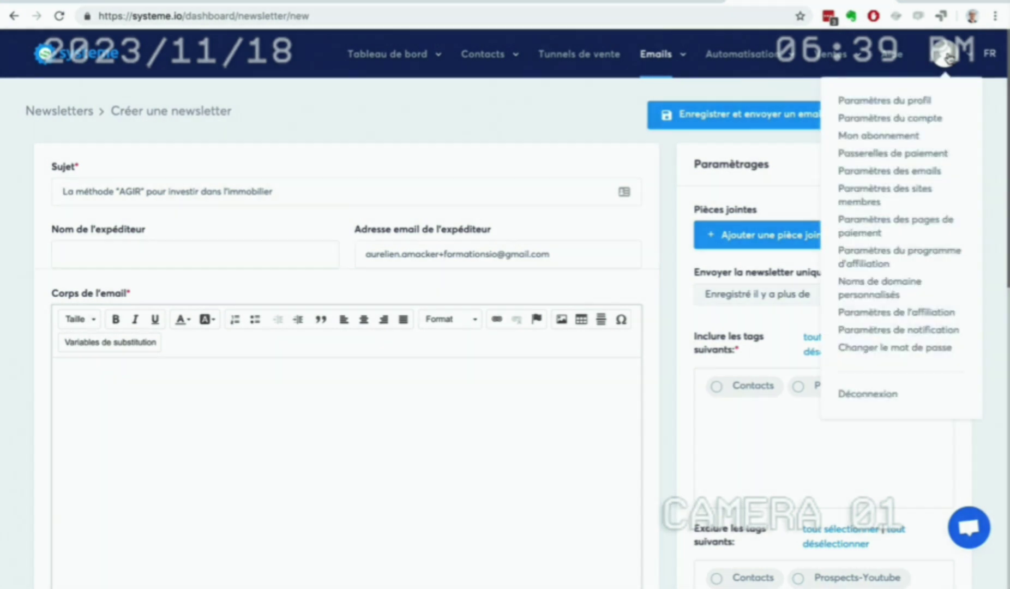
pyautogui.click(903, 174)
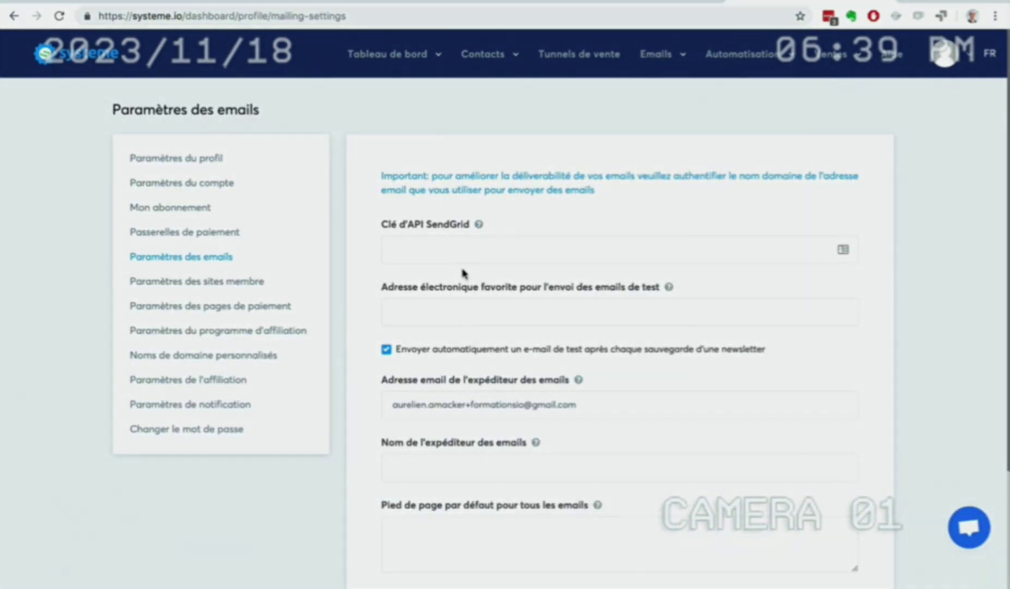
pyautogui.click(438, 243)
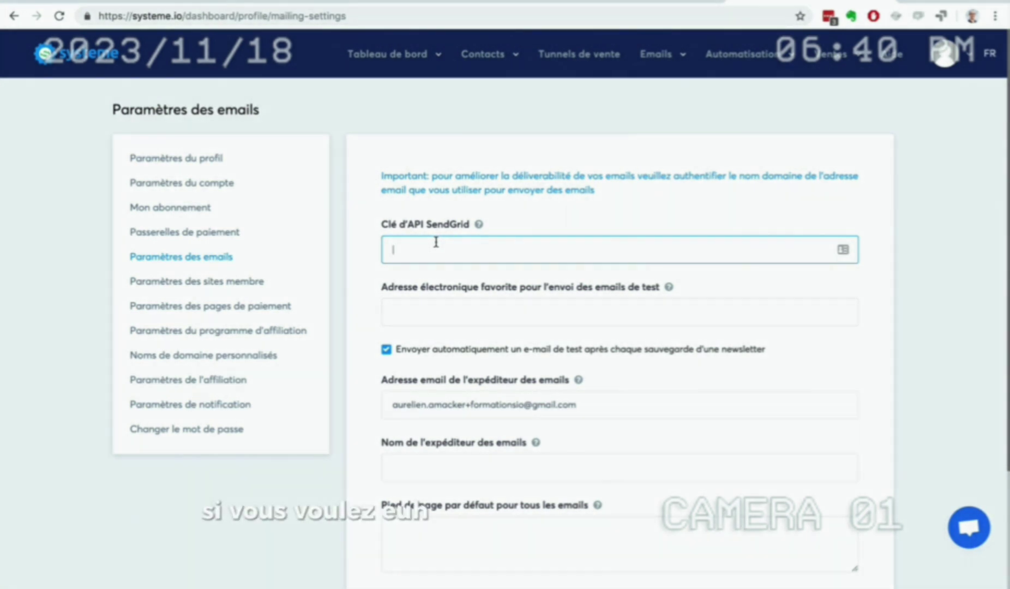
pyautogui.click(479, 225)
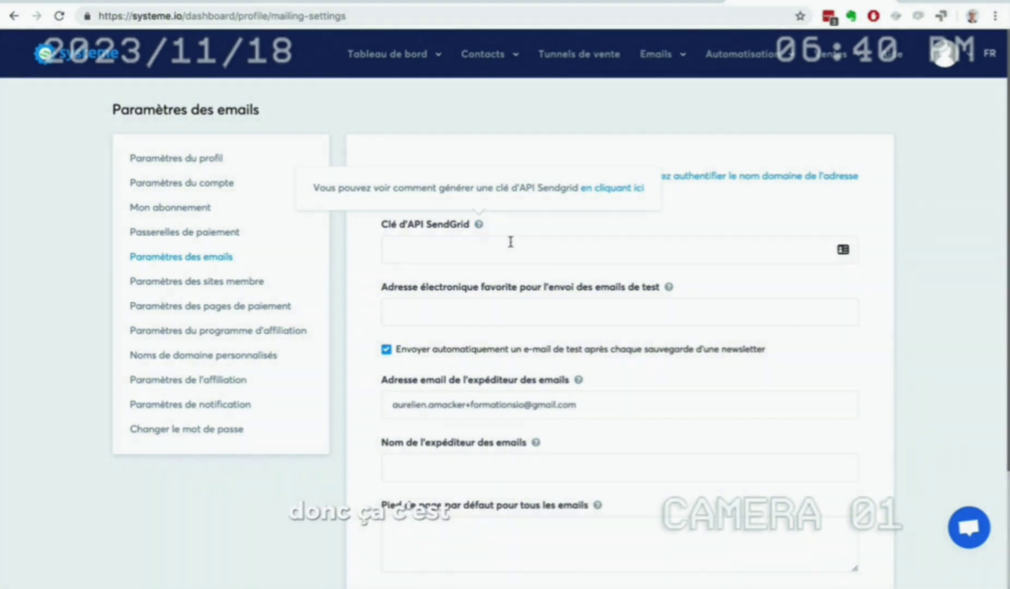
pyautogui.click(510, 243)
pyautogui.click(482, 310)
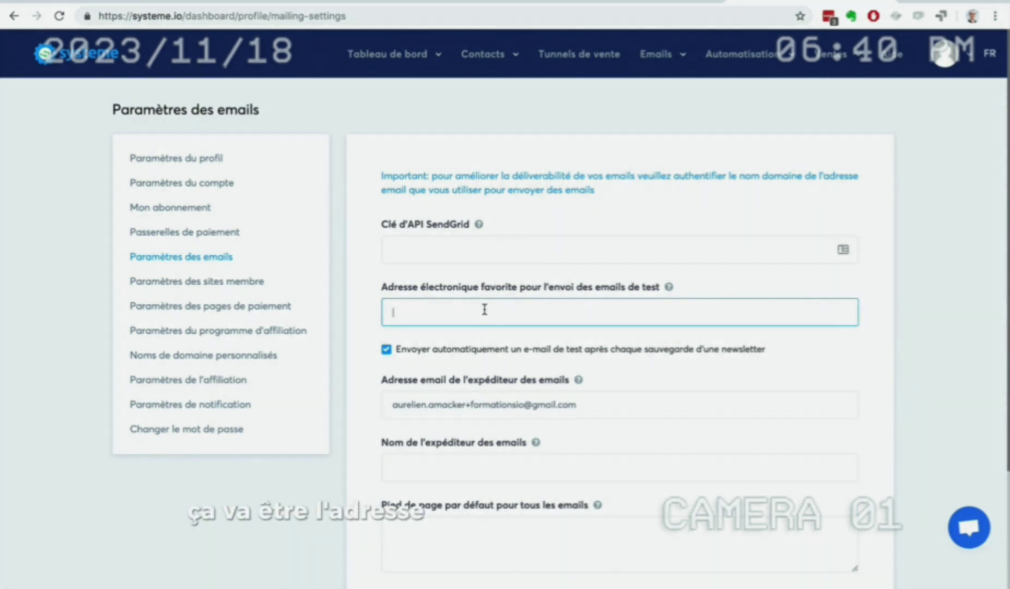
# - Try to save the email settings with the sender's full name entered, and check the sender email address
pyautogui.scroll(-3, 694, 430)
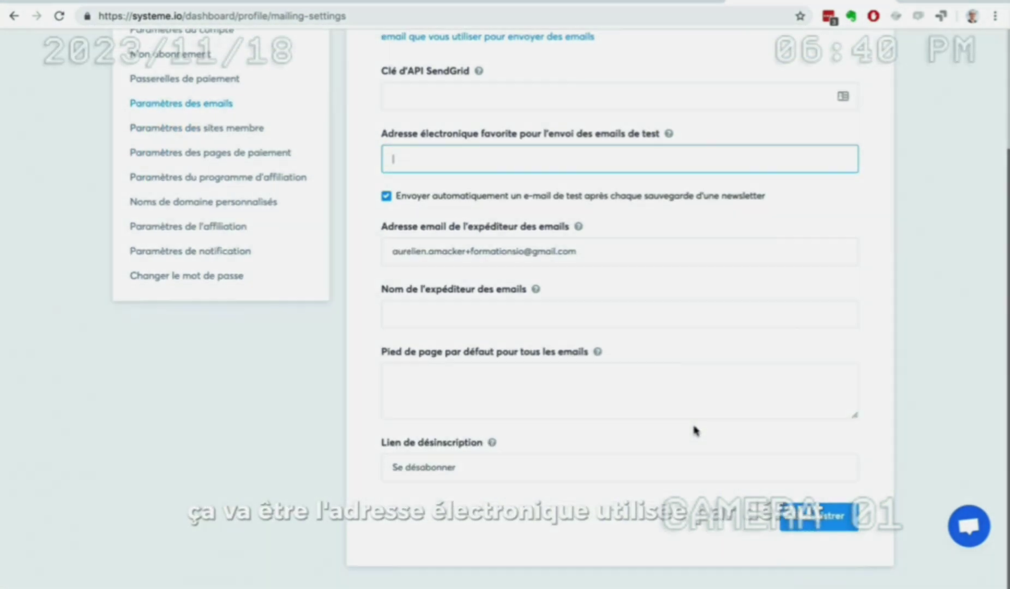
pyautogui.click(521, 324)
pyautogui.write('Aurelien Amacker')
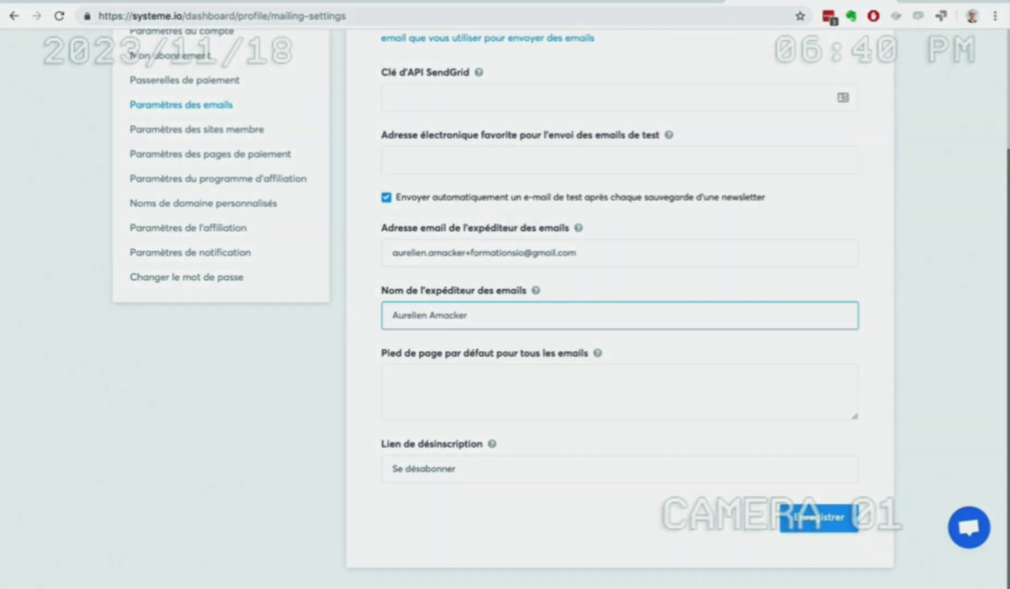
pyautogui.click(507, 384)
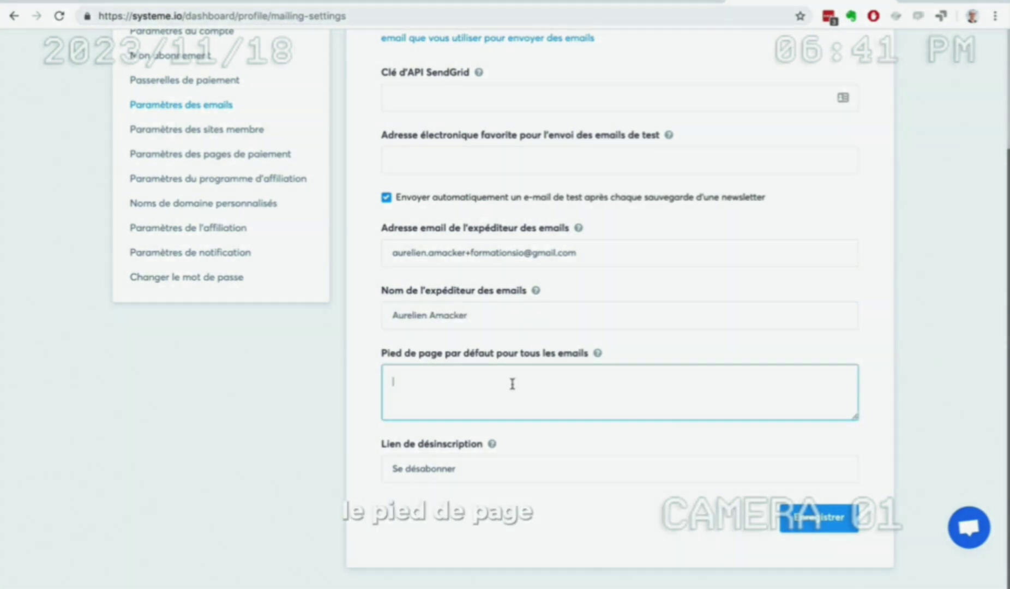
pyautogui.click(816, 523)
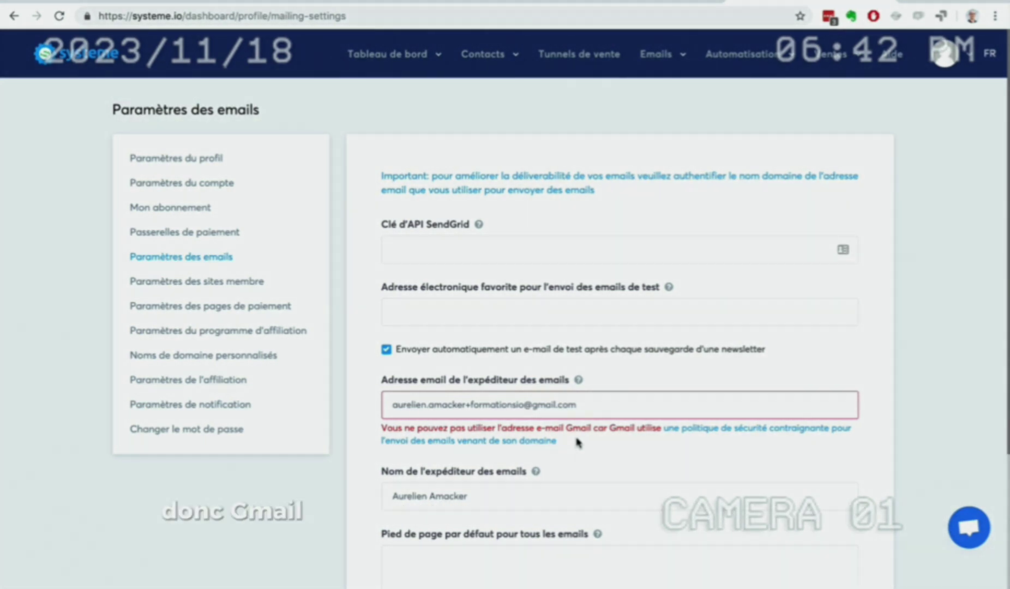
pyautogui.moveTo(571, 404); pyautogui.dragTo(390, 405)
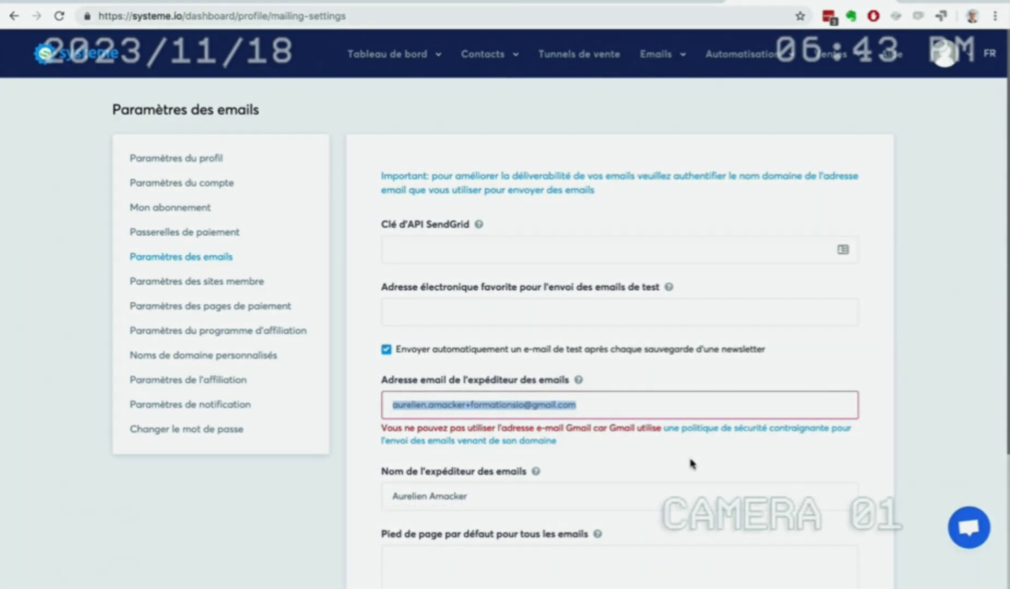
pyautogui.scroll(-3, 858, 410)
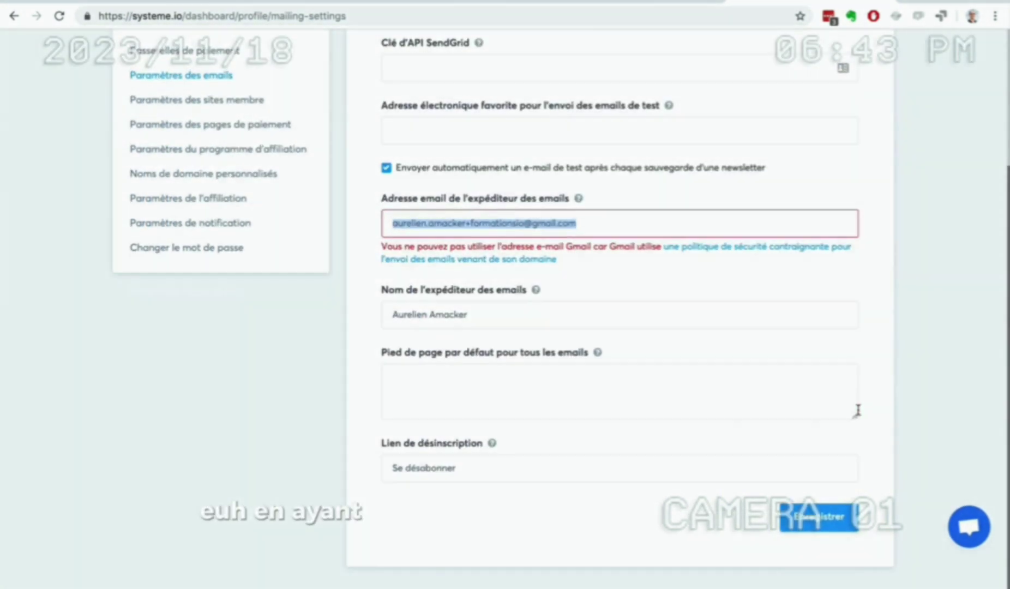
pyautogui.scroll(3, 857, 411)
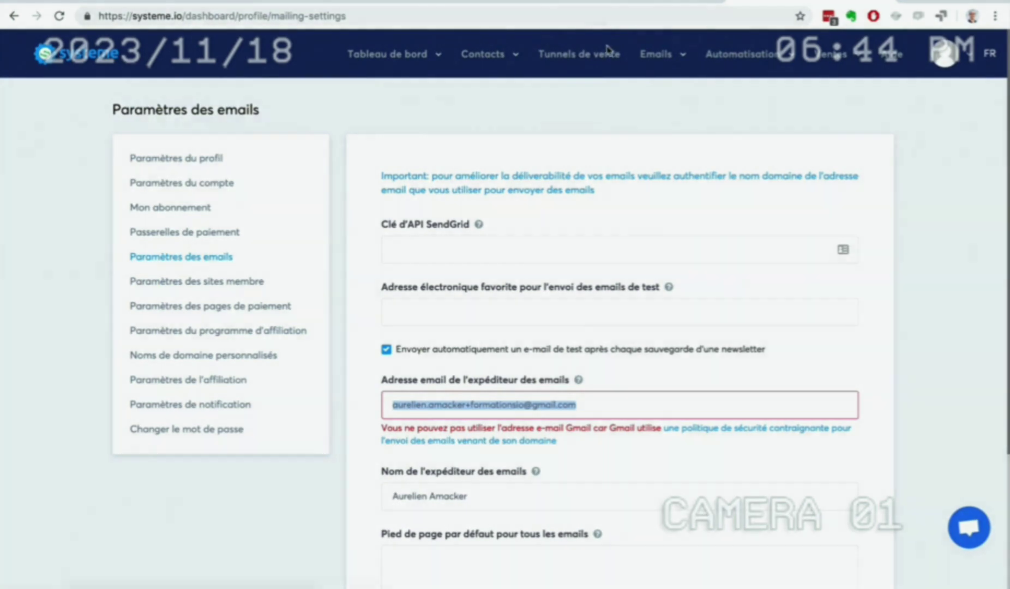
# - Return to the newsletters and start a new one, placing the cursor in its email body
pyautogui.moveTo(656, 60)
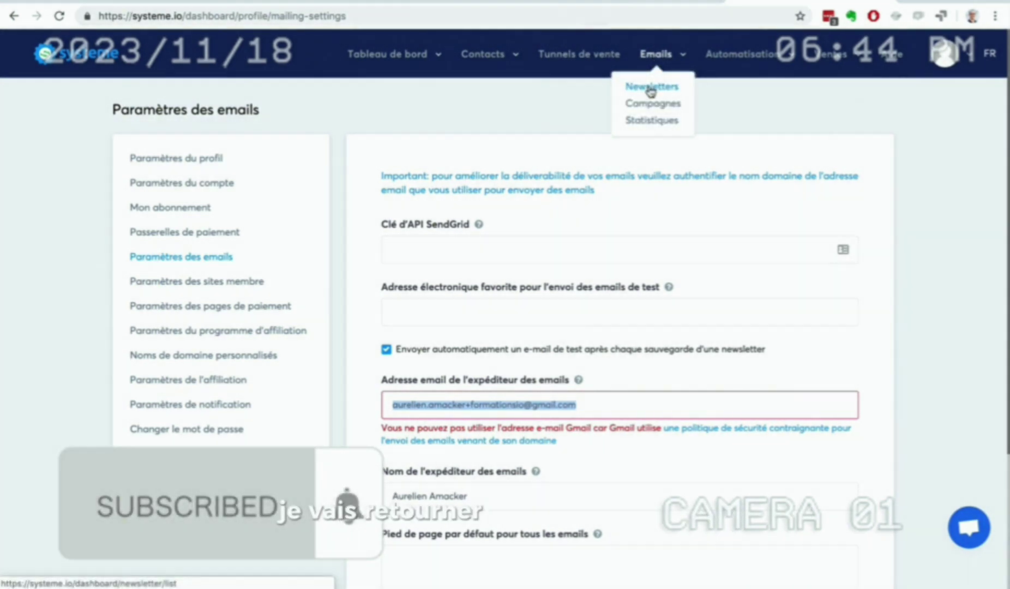
pyautogui.click(650, 89)
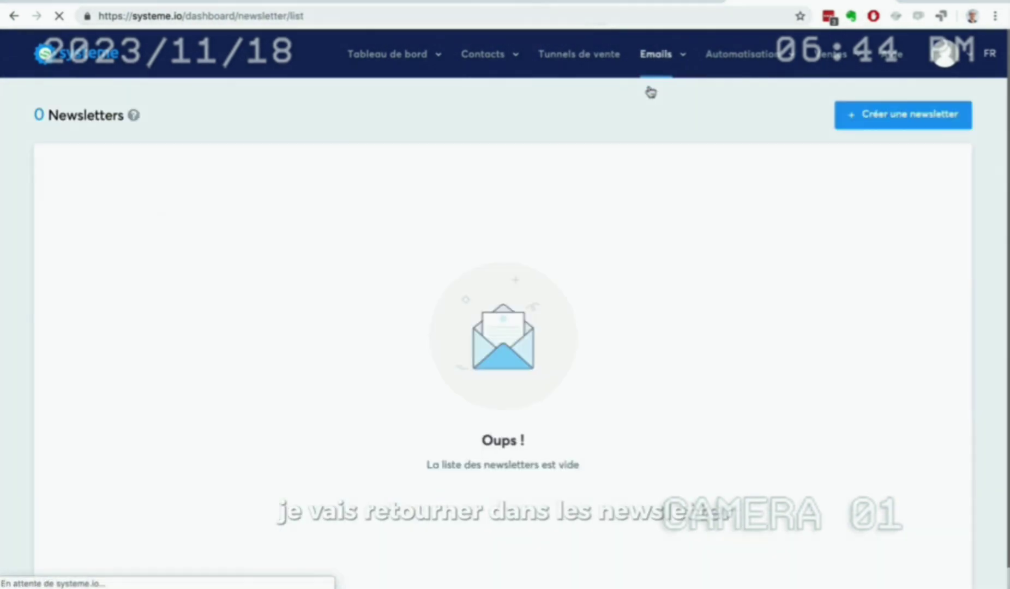
pyautogui.click(850, 112)
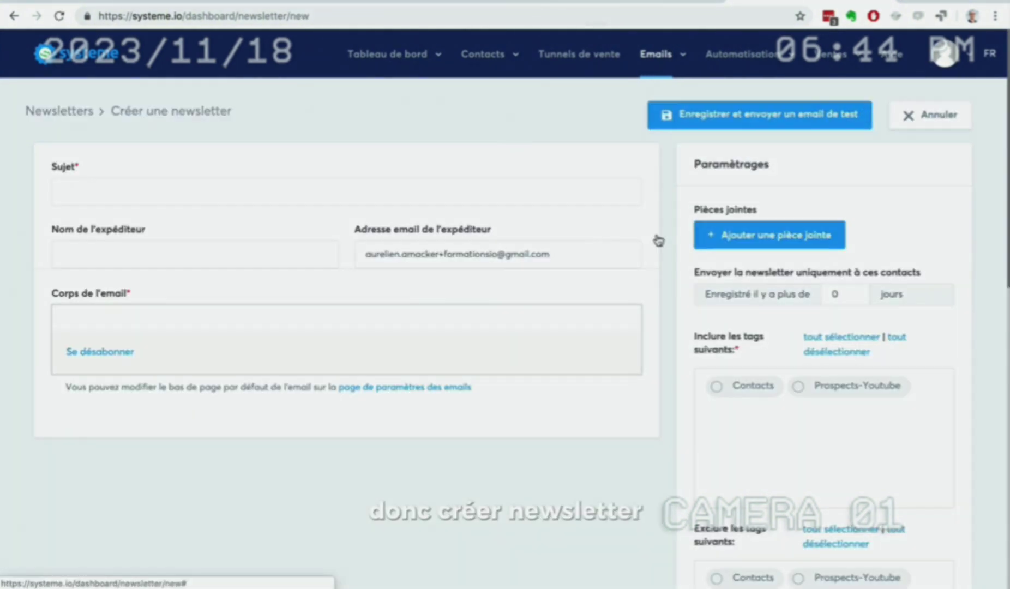
pyautogui.click(232, 196)
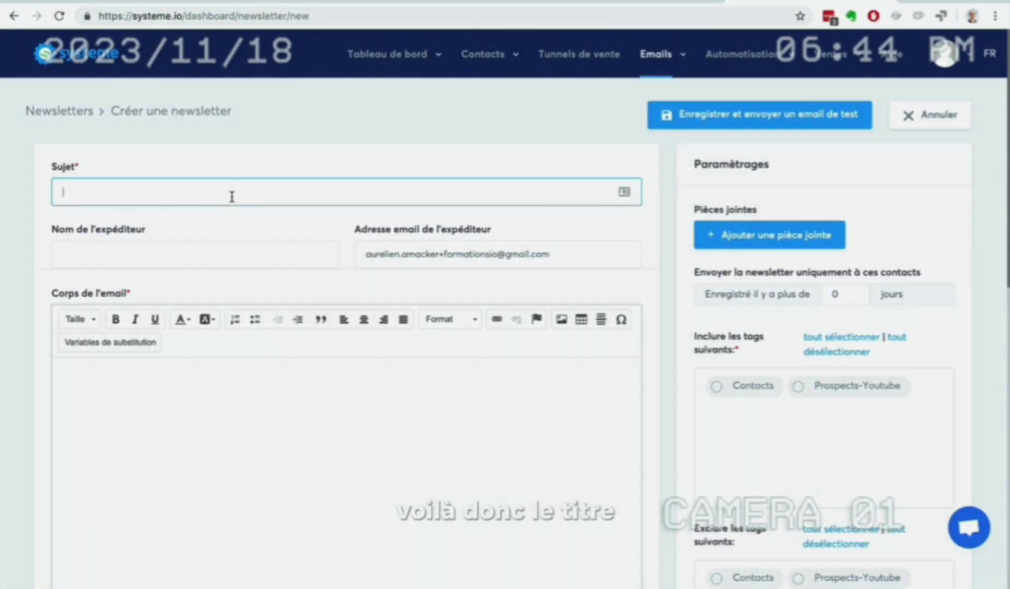
pyautogui.click(200, 398)
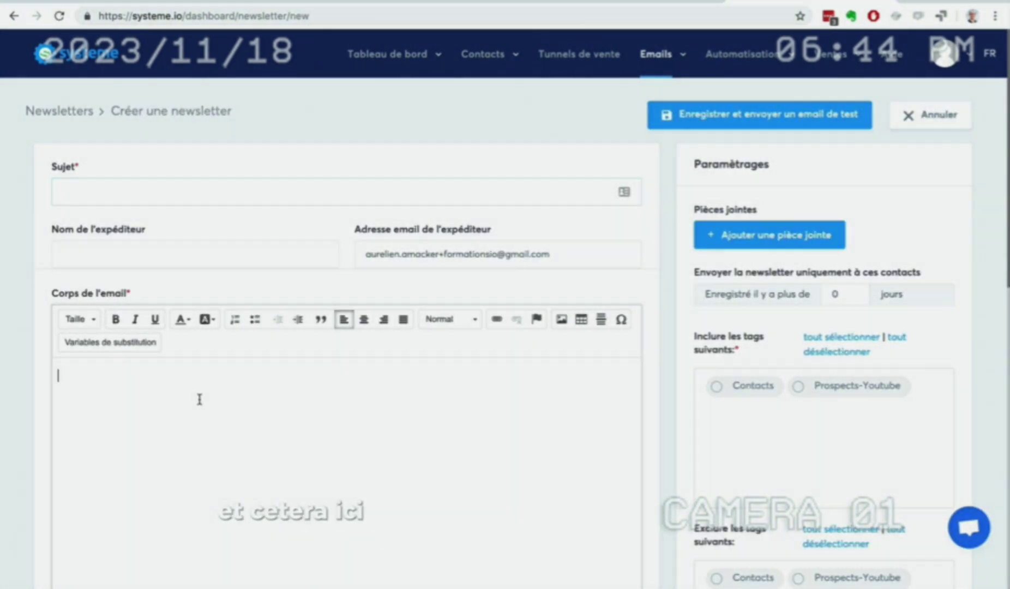
# - Include the tags Contacts and Prospects-Youtube as recipients of the newsletter
pyautogui.scroll(-2, 201, 399)
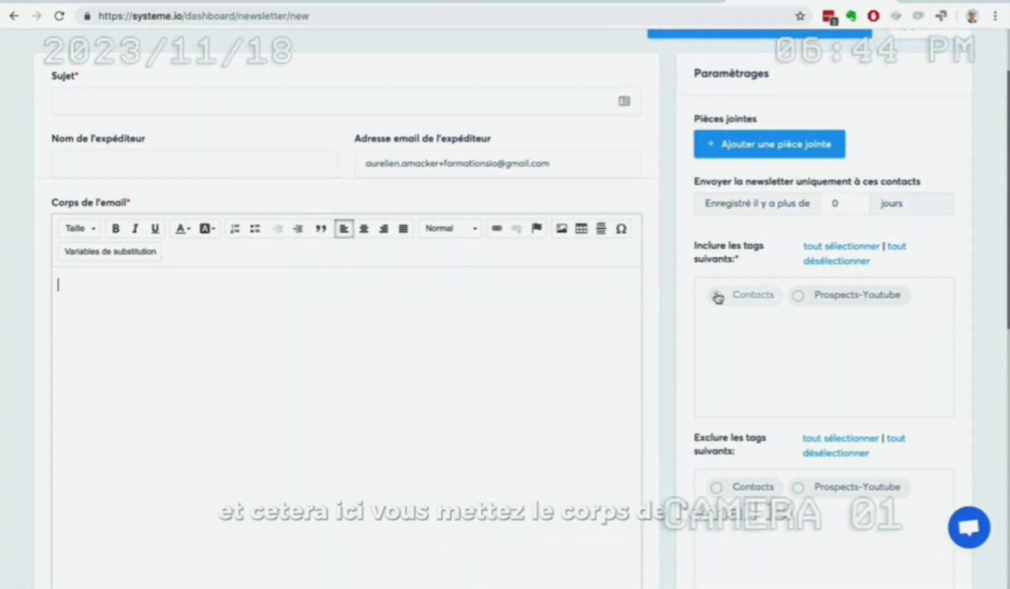
pyautogui.click(718, 296)
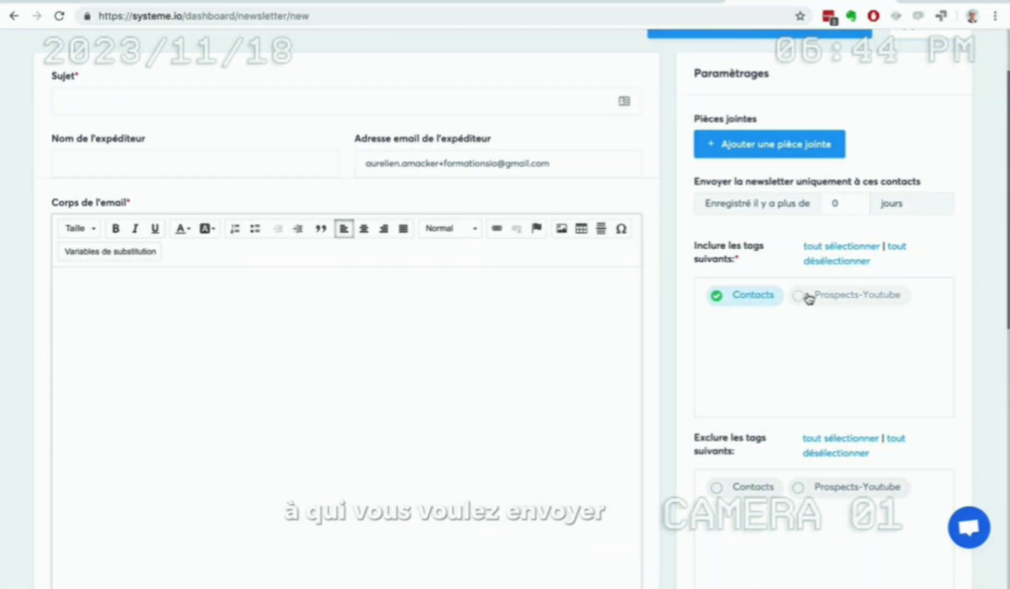
pyautogui.click(807, 297)
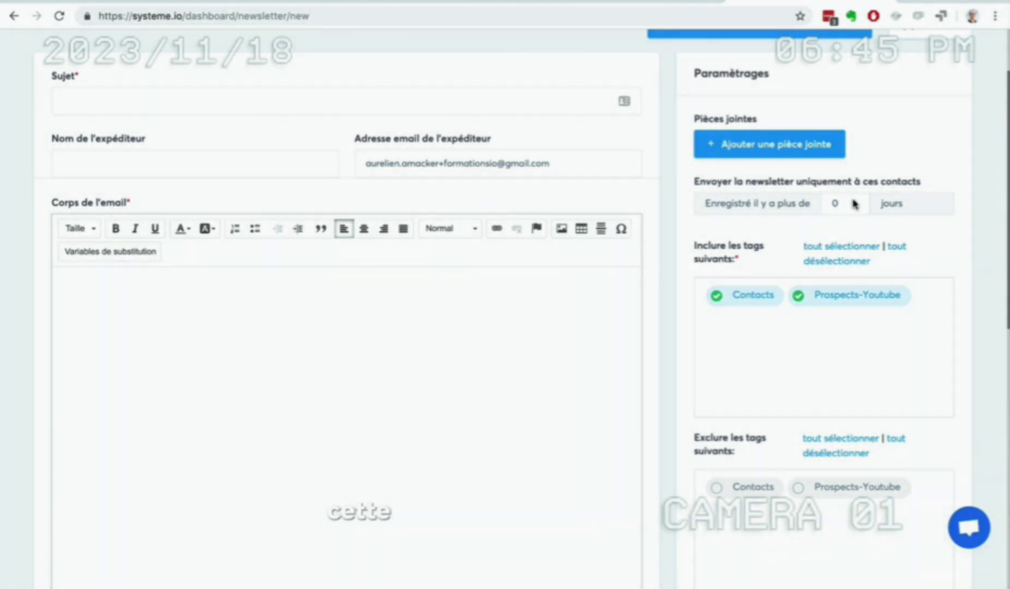
# - Restrict the newsletter to contacts registered more than 14 days ago
pyautogui.click(854, 203)
pyautogui.click(852, 201)
pyautogui.click(853, 201)
pyautogui.click(853, 201)
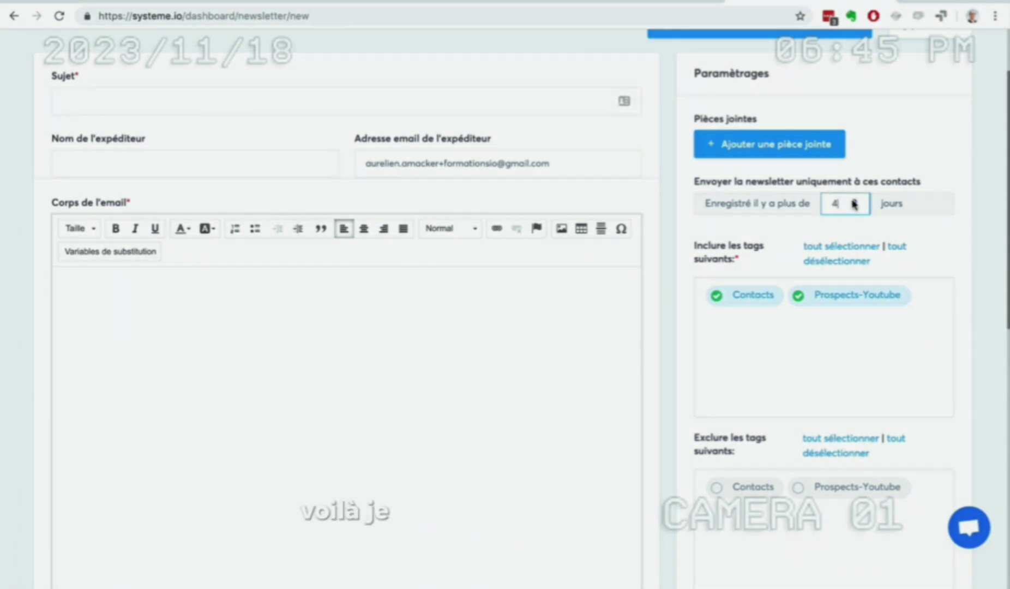
pyautogui.click(853, 202)
pyautogui.click(853, 201)
pyautogui.click(854, 202)
pyautogui.click(853, 202)
pyautogui.click(854, 202)
pyautogui.click(854, 202)
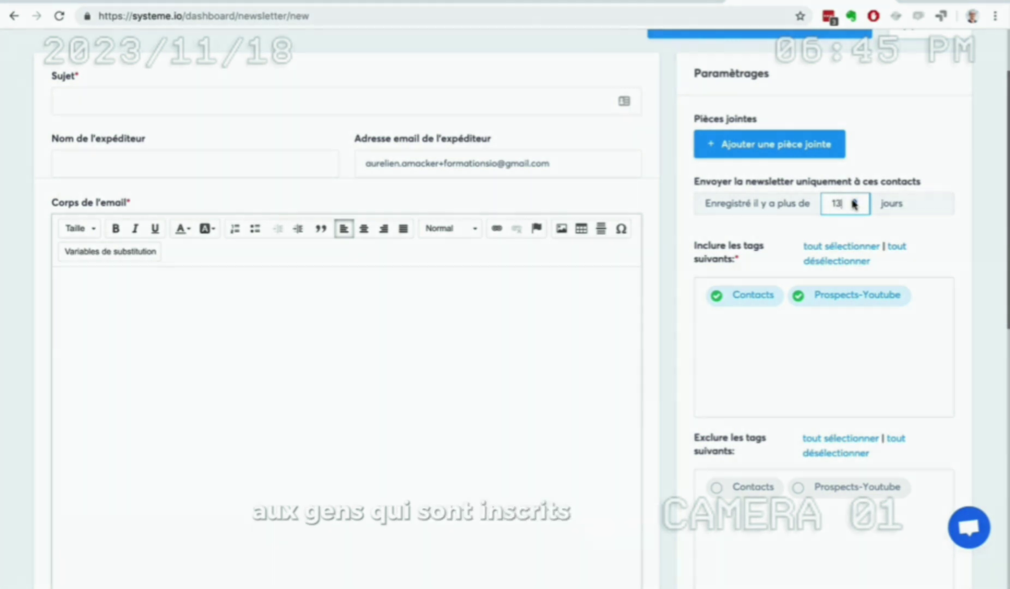
pyautogui.click(854, 202)
pyautogui.click(854, 201)
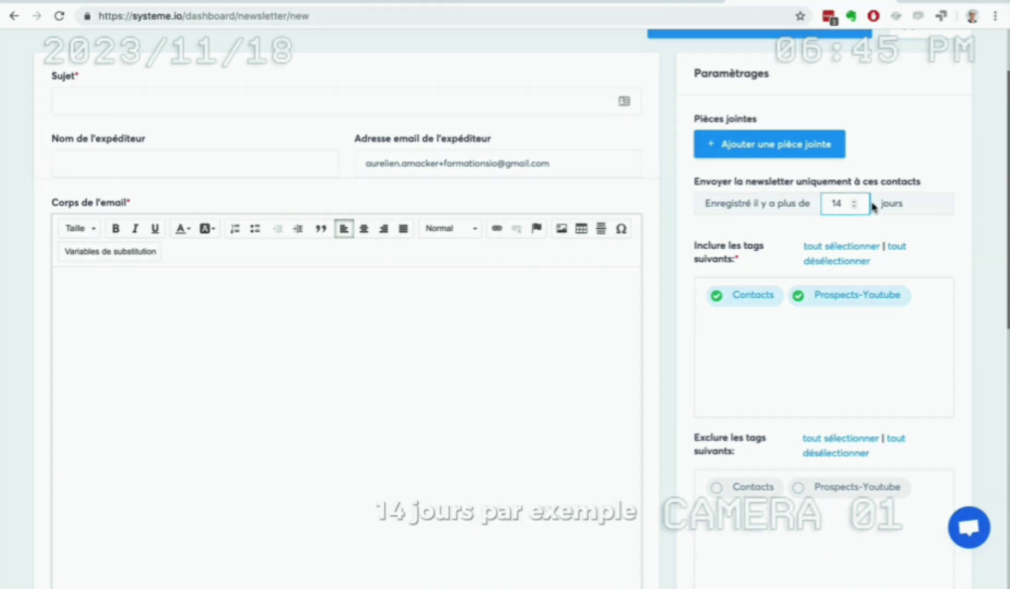
# - Try excluding the Contacts tag from the newsletter, and put it back among the included tags
pyautogui.scroll(-4, 917, 262)
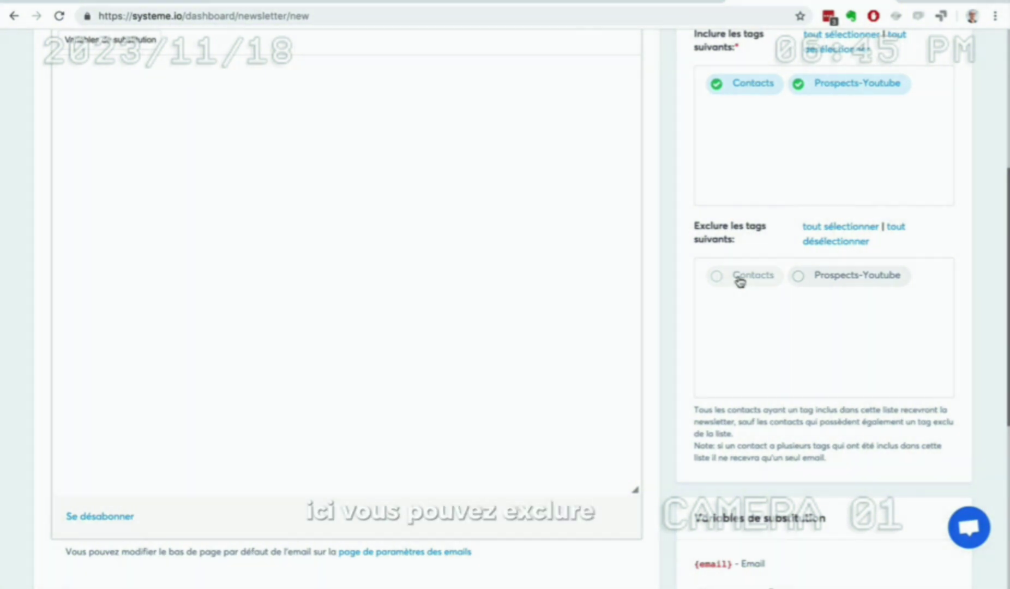
pyautogui.click(740, 279)
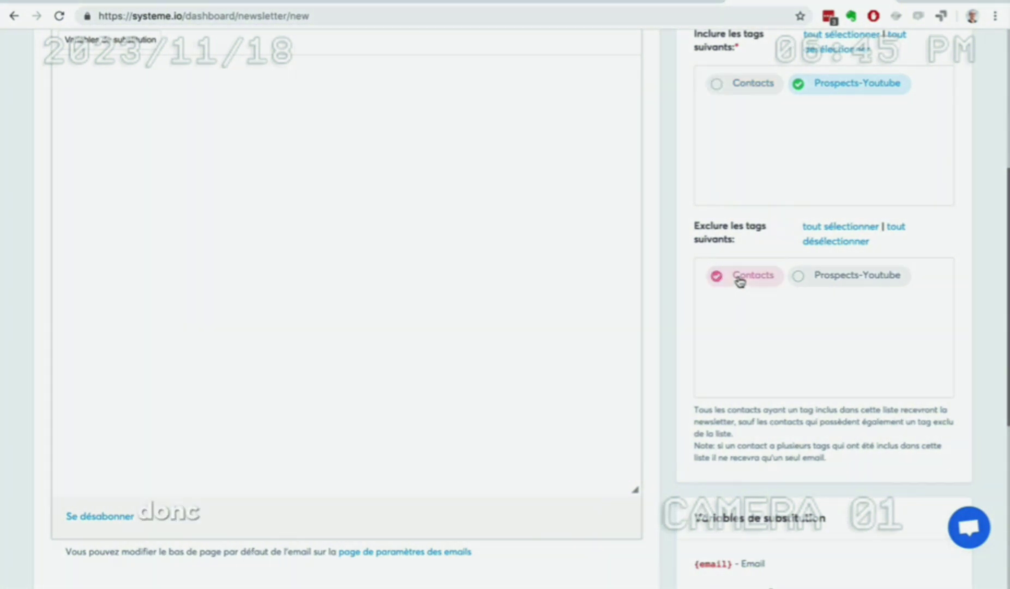
pyautogui.click(731, 86)
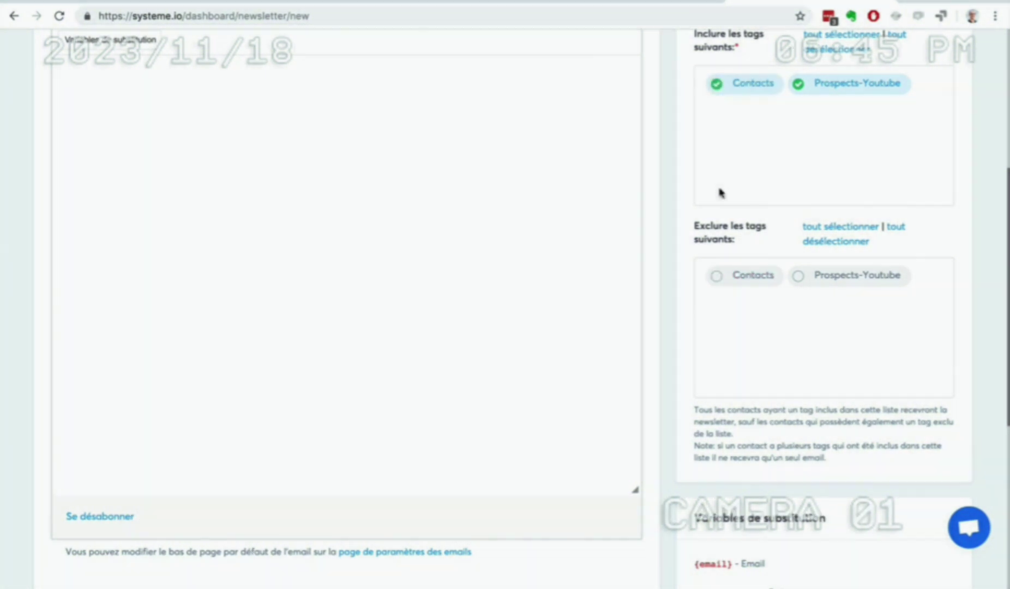
# - Exclude the Contacts tag from the newsletter's recipients and look through the first name, last name and phone number substitution variables
pyautogui.click(722, 278)
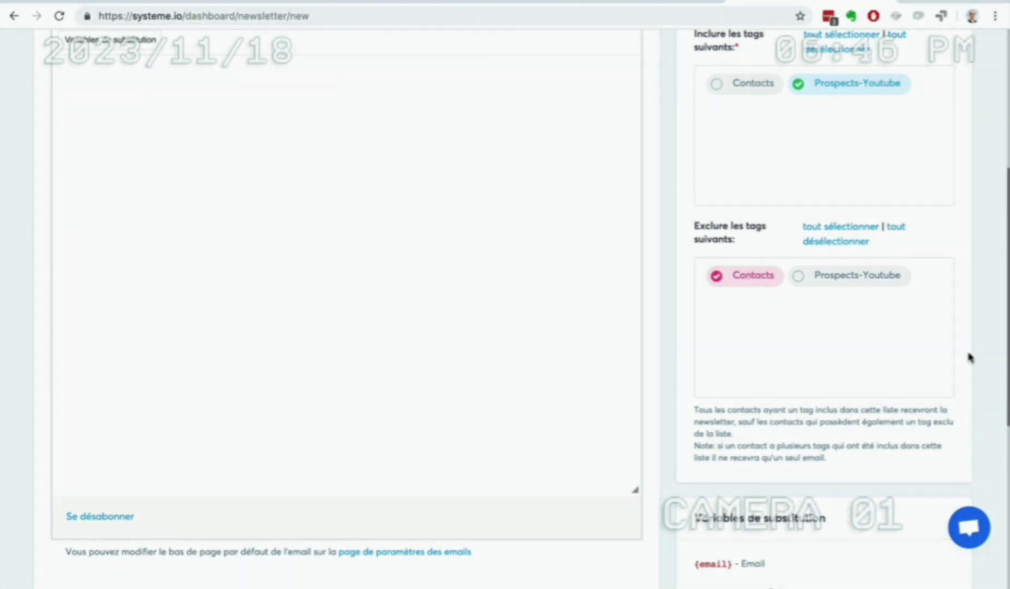
pyautogui.scroll(-5, 969, 356)
pyautogui.scroll(-3, 756, 308)
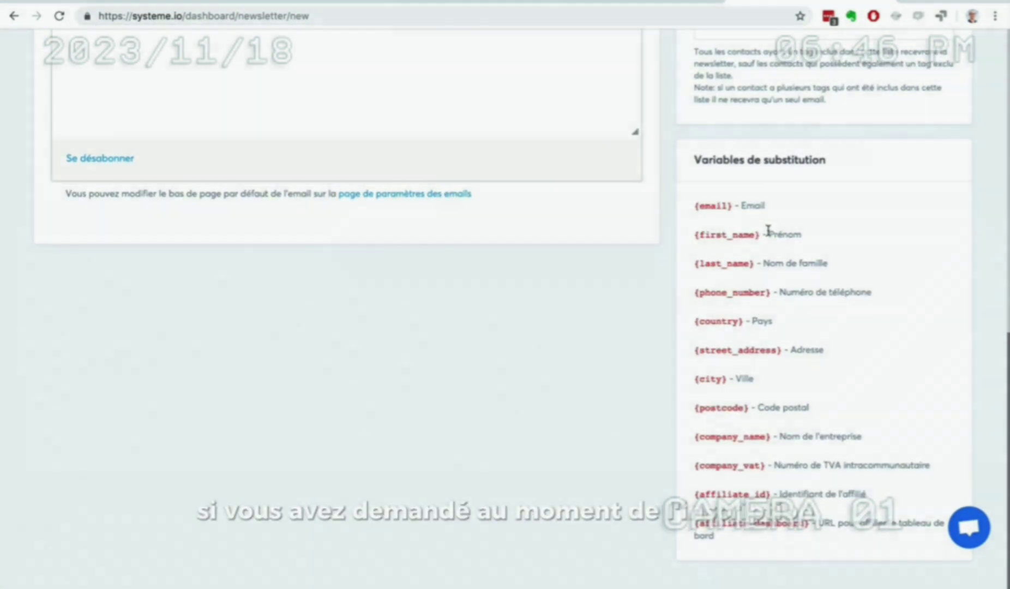
pyautogui.moveTo(767, 234); pyautogui.dragTo(816, 234)
pyautogui.moveTo(764, 263); pyautogui.dragTo(817, 263)
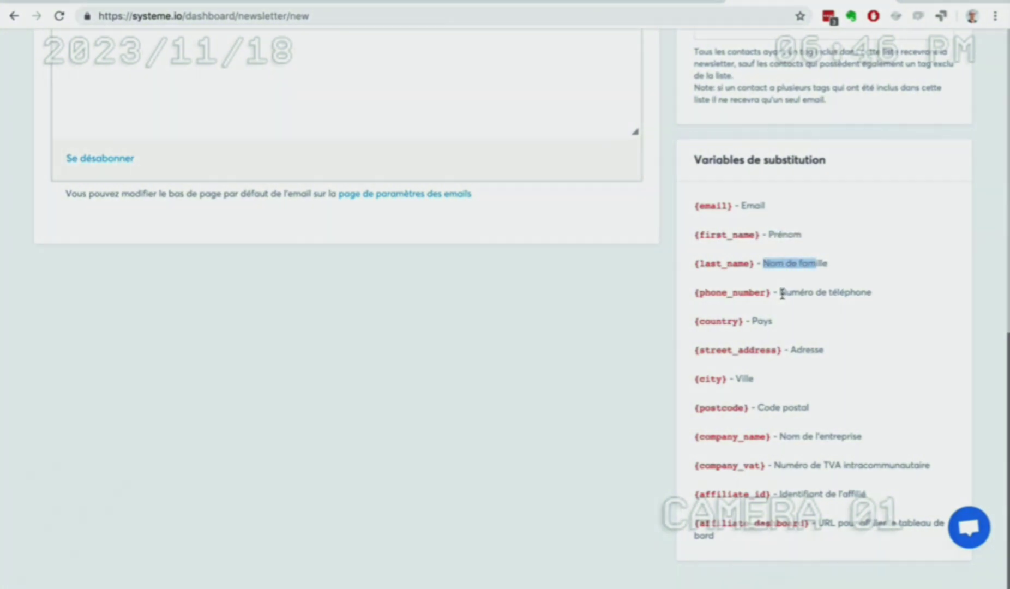
pyautogui.moveTo(779, 293); pyautogui.dragTo(851, 293)
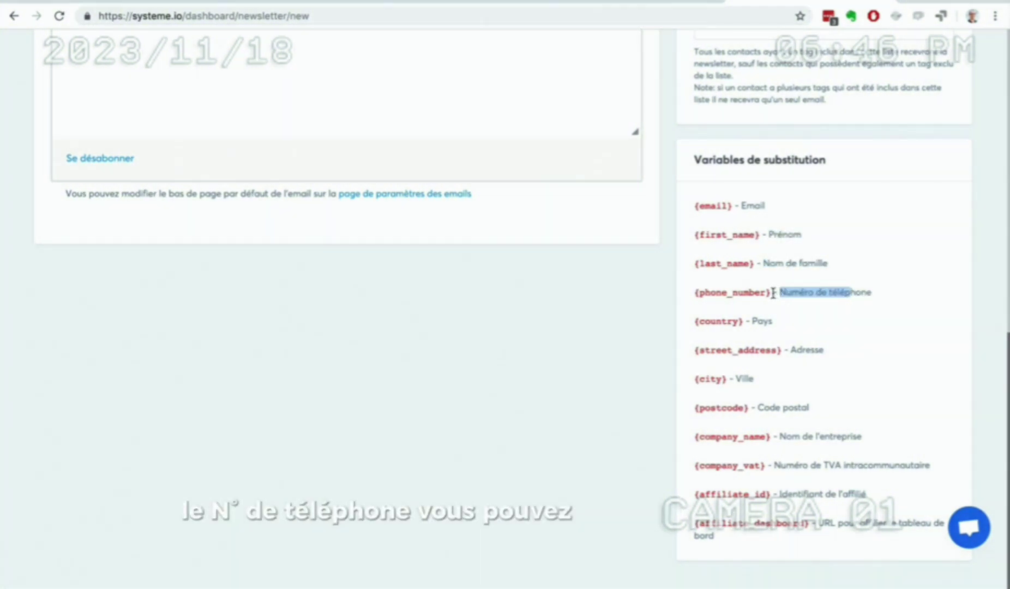
# - Copy the {phone_number} substitution variable into the newsletter's email body
pyautogui.moveTo(773, 292); pyautogui.dragTo(687, 292)
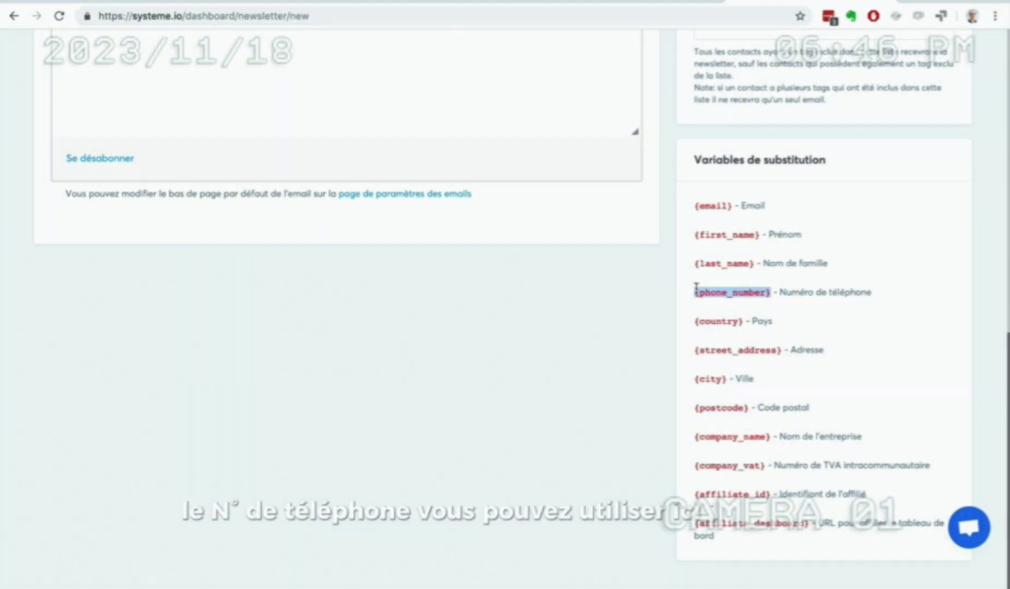
pyautogui.scroll(5, 267, 173)
pyautogui.scroll(1, 238, 152)
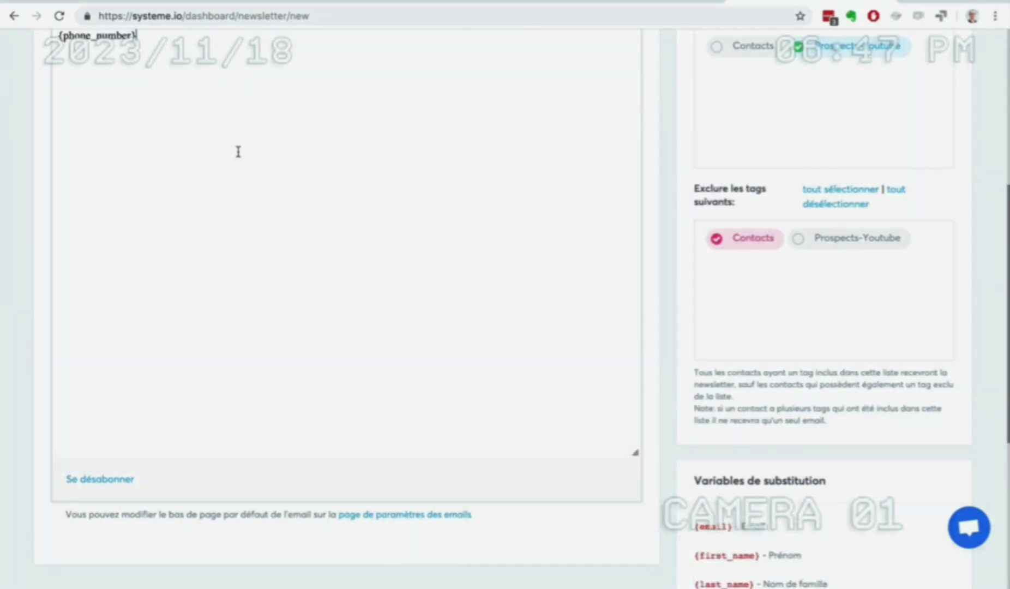
pyautogui.scroll(3, 239, 151)
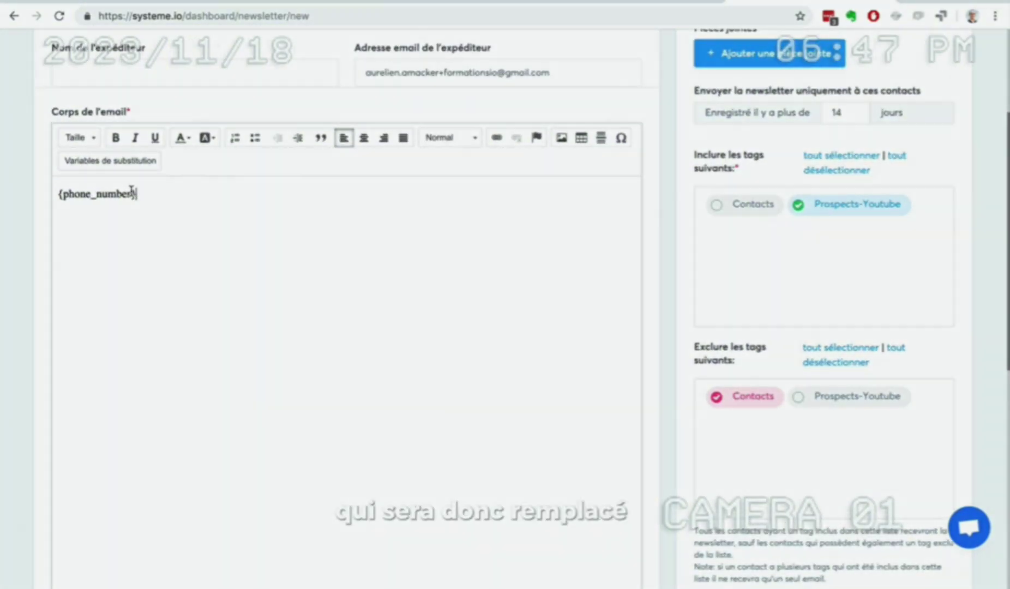
# - Check the {phone_number} placeholder in the email body and look over the rest of the newsletter form
pyautogui.moveTo(137, 193); pyautogui.dragTo(66, 192)
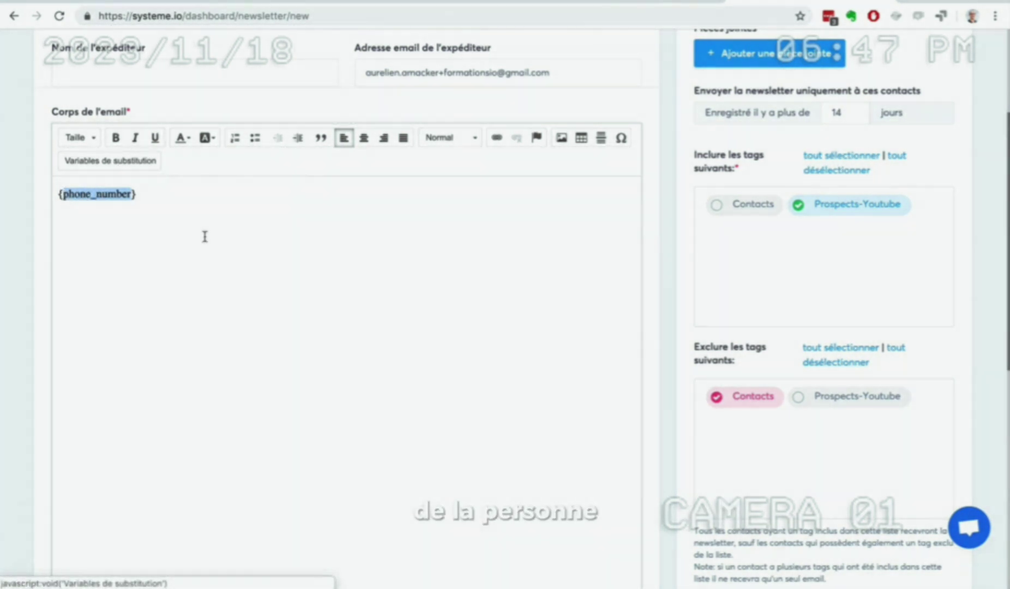
pyautogui.scroll(3, 205, 235)
pyautogui.moveTo(157, 310); pyautogui.dragTo(46, 308)
pyautogui.scroll(1, 116, 307)
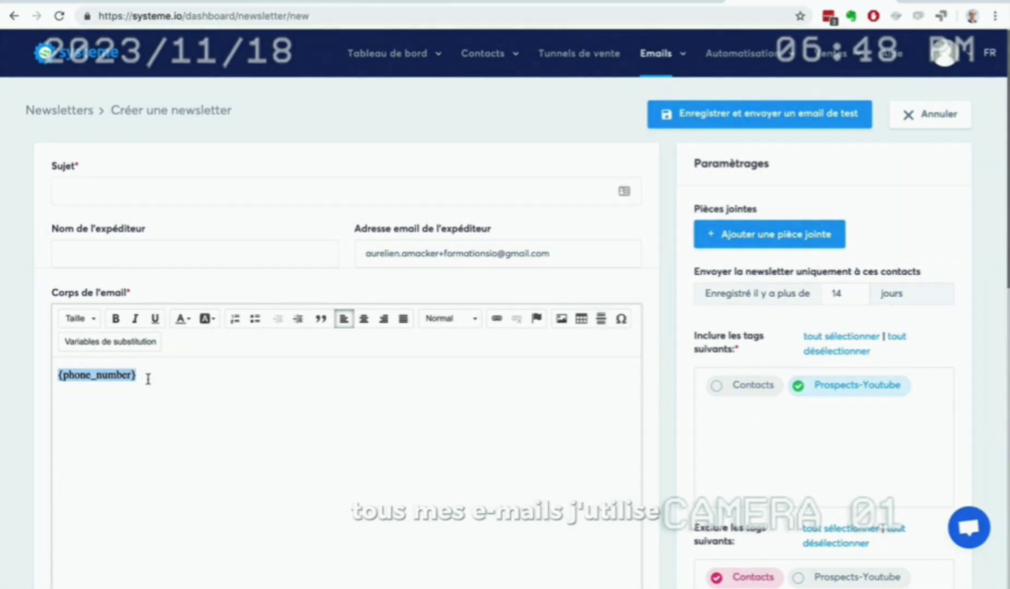
pyautogui.moveTo(148, 378); pyautogui.dragTo(54, 369)
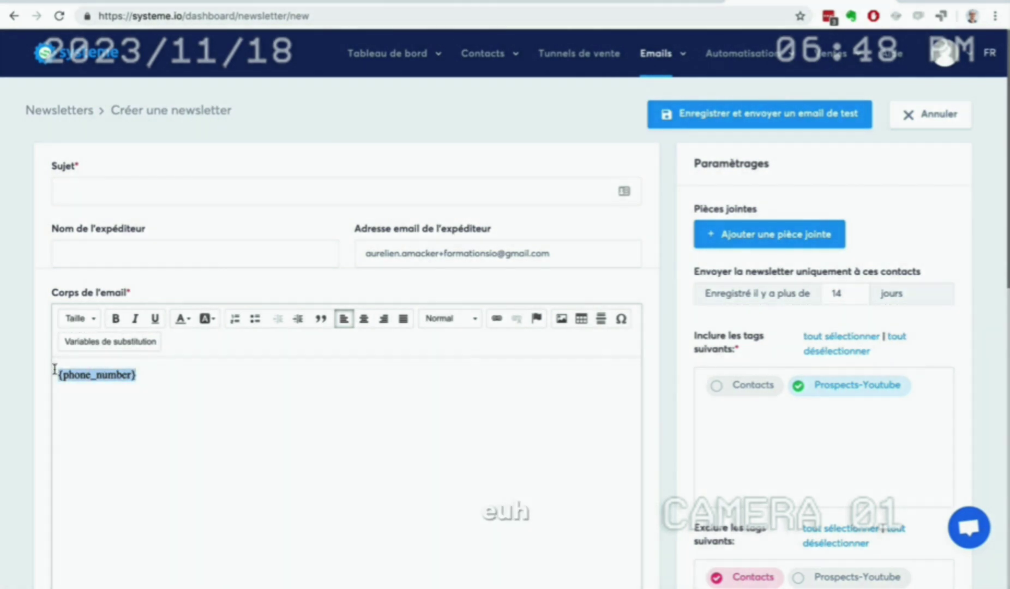
pyautogui.click(245, 394)
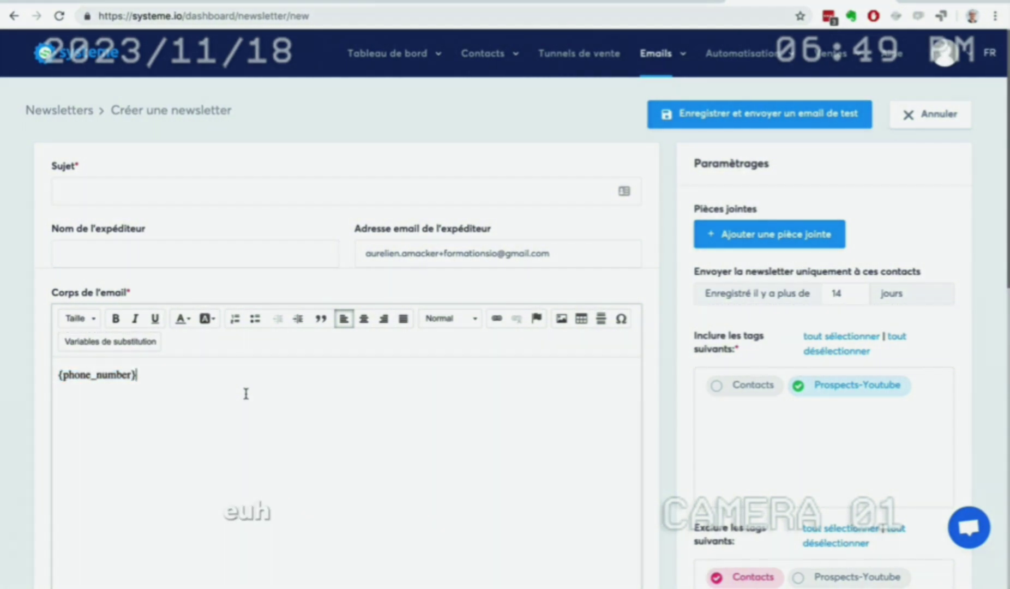
pyautogui.scroll(-6, 246, 394)
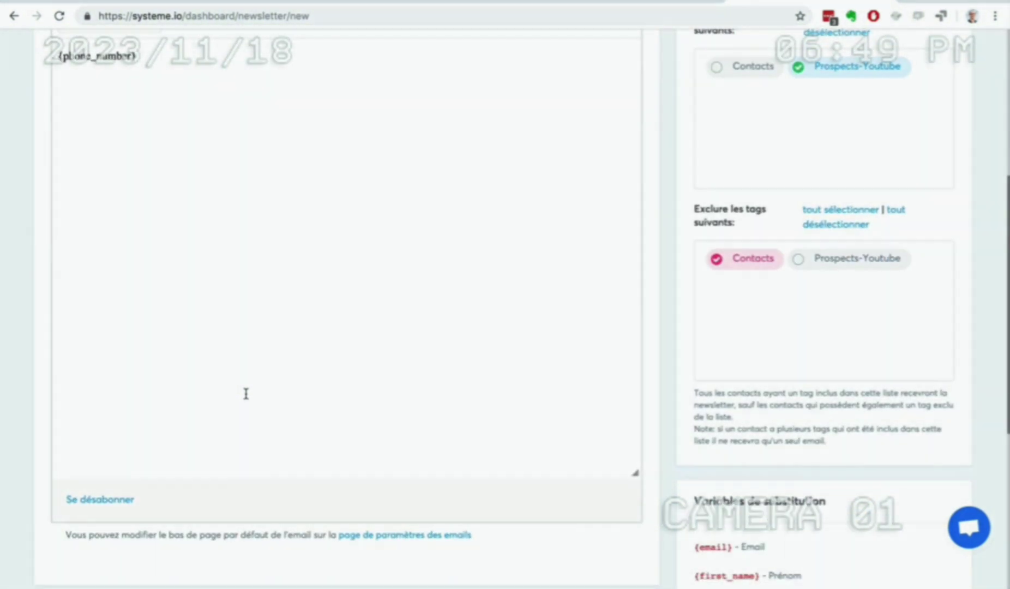
pyautogui.scroll(-2, 246, 394)
pyautogui.scroll(10, 243, 395)
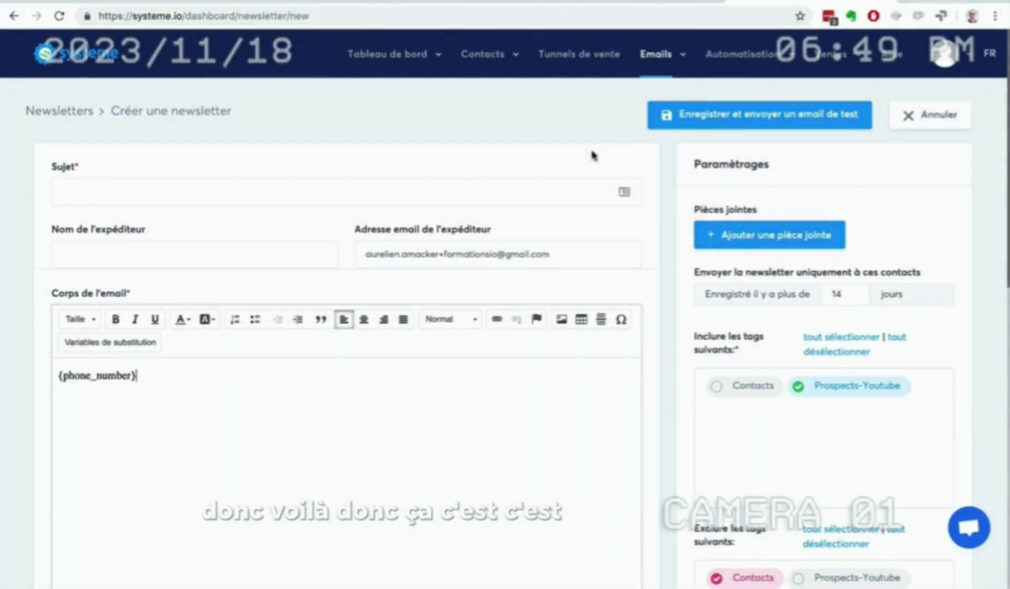
# - Set the newsletter's subject to "titre" and try to save it with a test email
pyautogui.click(737, 111)
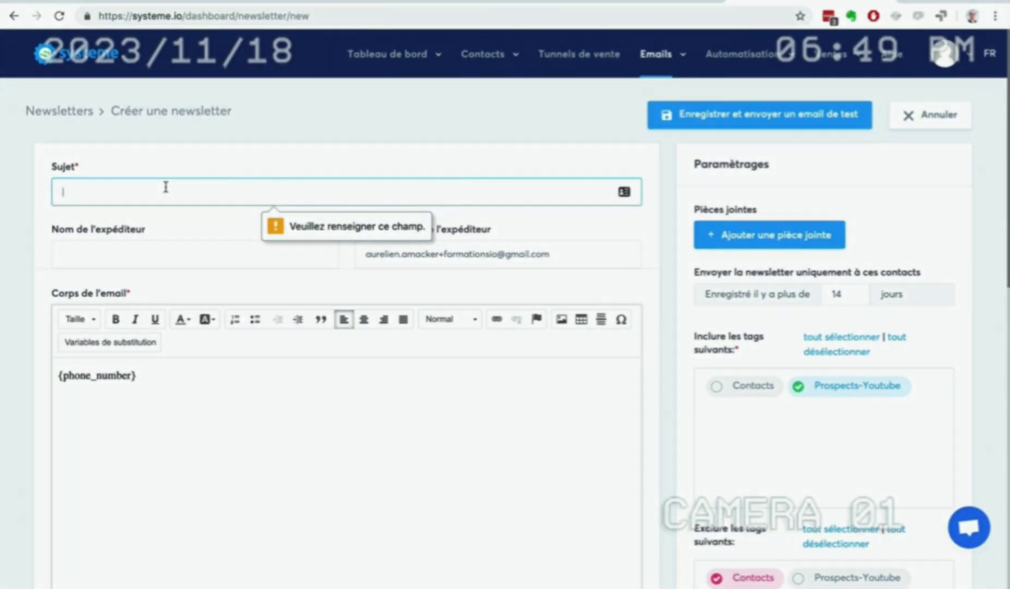
pyautogui.write('titre')
pyautogui.click(742, 117)
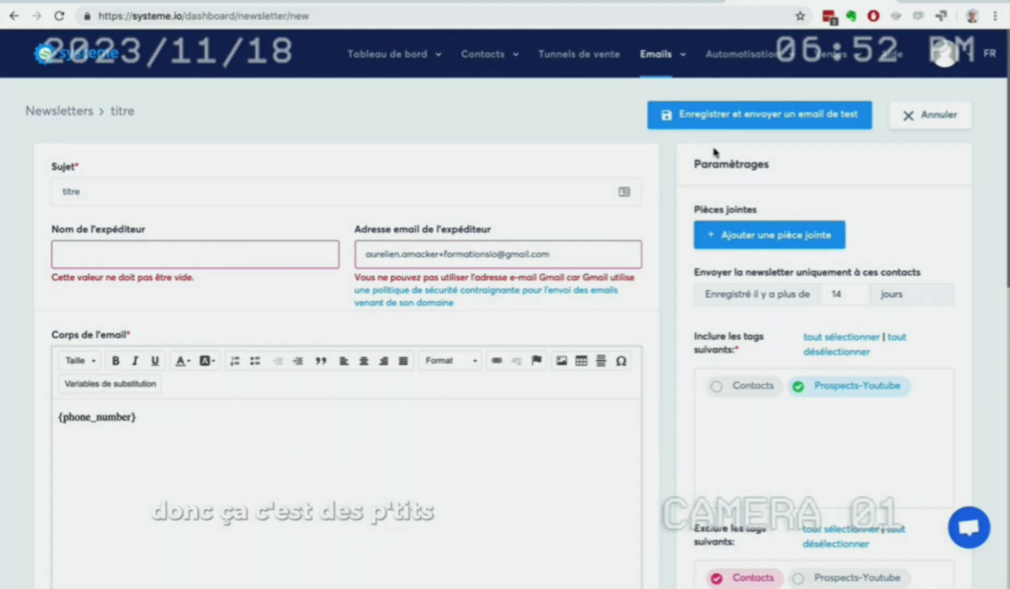
# - Go to the email campaigns and start creating a new campaign
pyautogui.moveTo(659, 60)
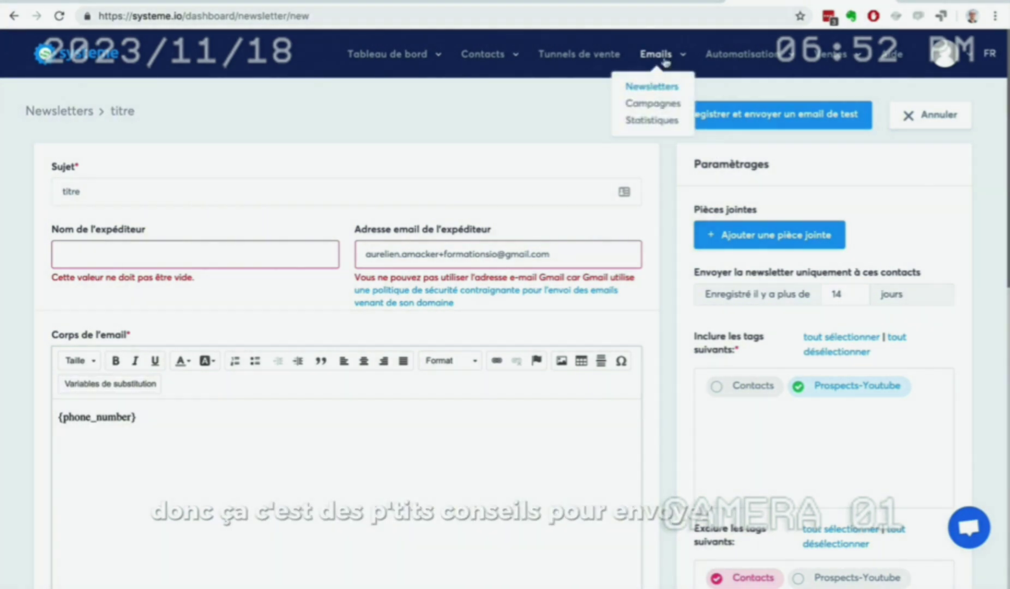
pyautogui.click(651, 109)
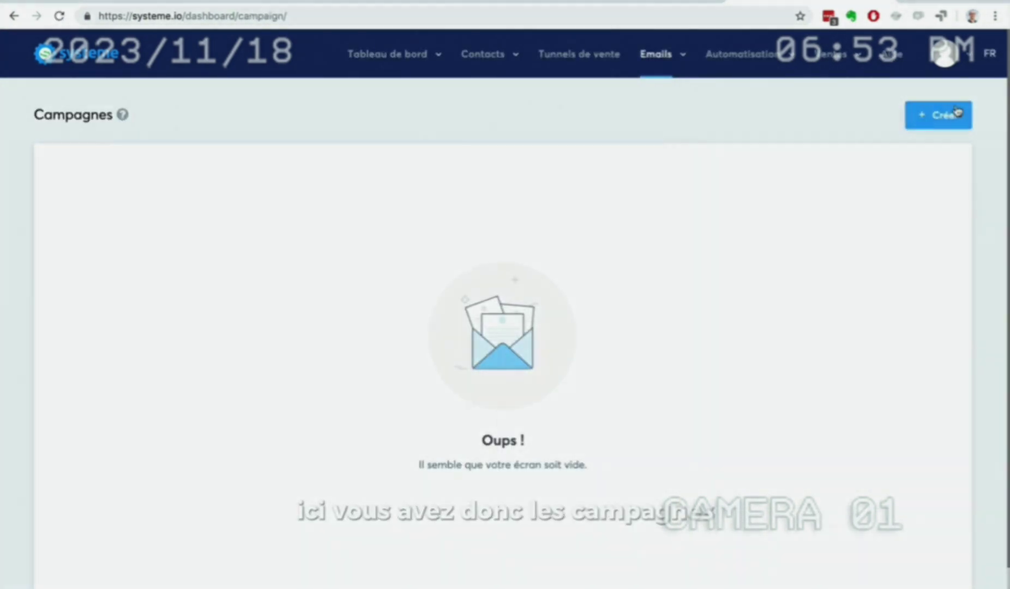
pyautogui.click(954, 112)
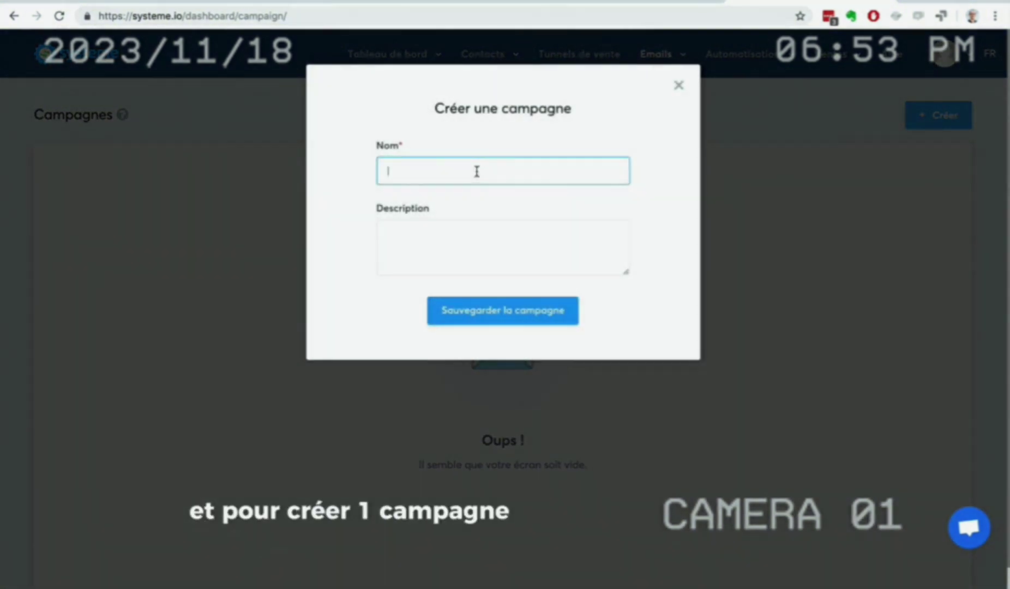
pyautogui.write('Campa')
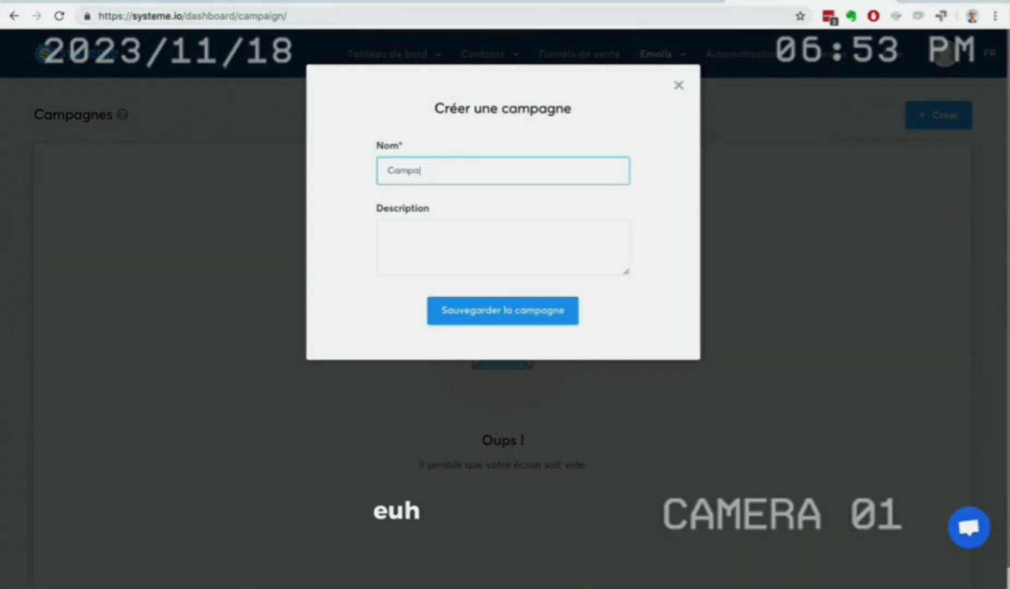
pyautogui.press('BackSpace')
pyautogui.press('BackSpace')
pyautogui.press('BackSpace')
pyautogui.press('BackSpace')
pyautogui.press('BackSpace')
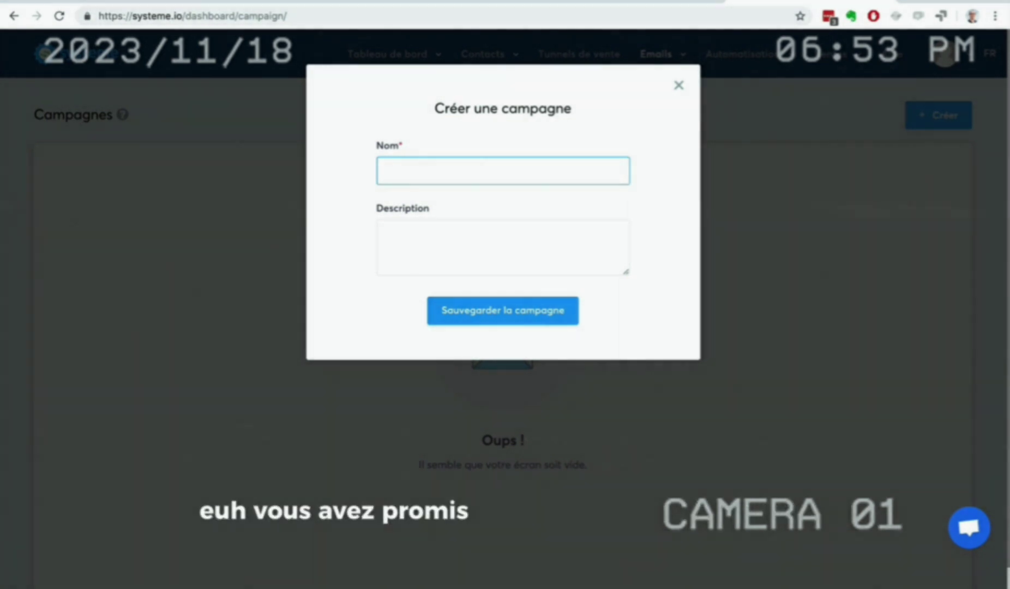
# - Name the campaign "7 conseils pour ...", reuse the same text as its description, and save it
pyautogui.write('7 conseils pour ')
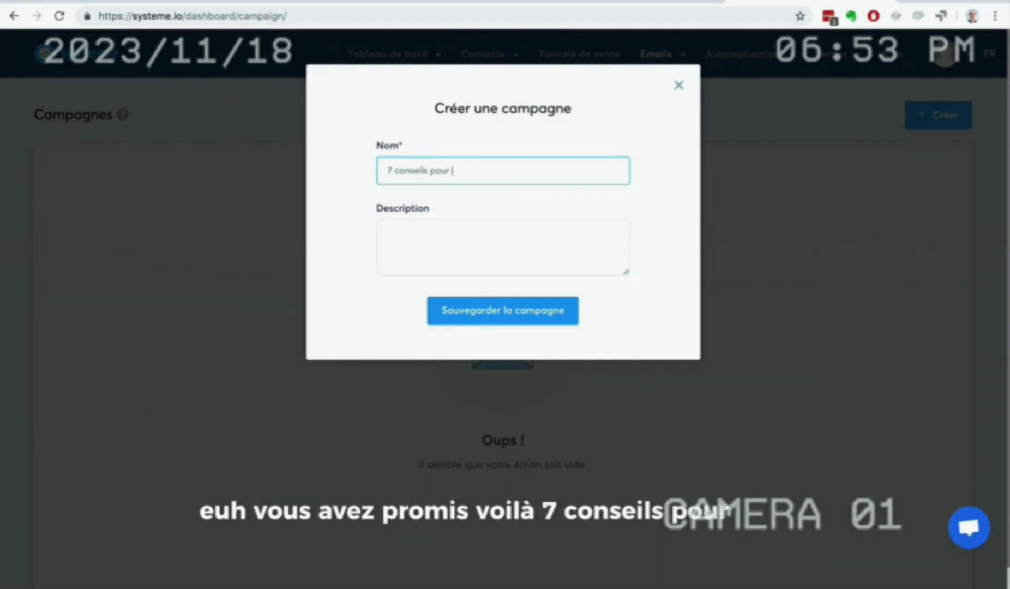
pyautogui.write('...')
pyautogui.moveTo(463, 172); pyautogui.dragTo(361, 227)
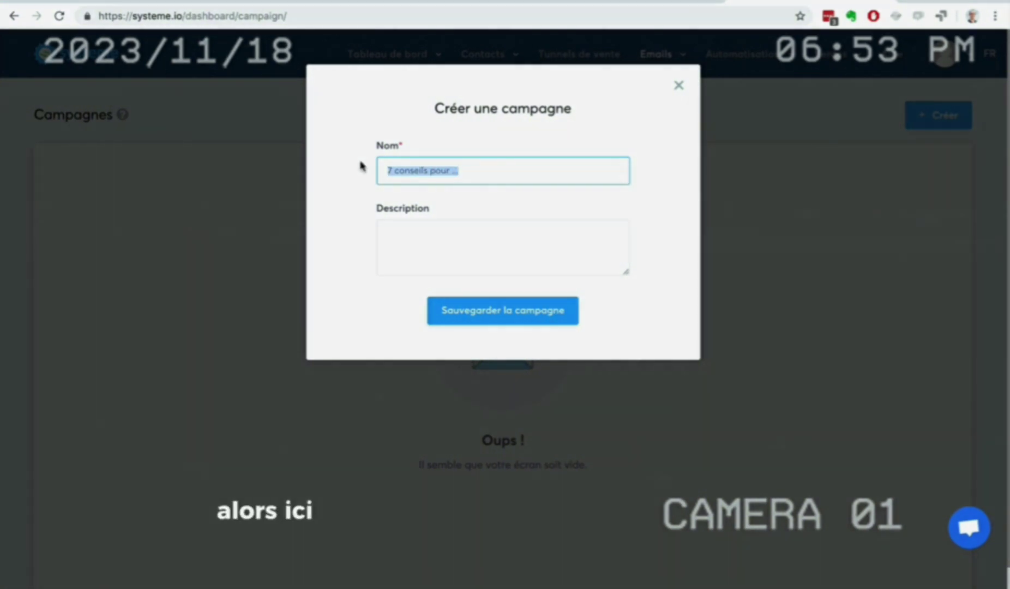
pyautogui.hotkey('ctrl', 'c')
pyautogui.click(452, 228)
pyautogui.hotkey('ctrl', 'v')
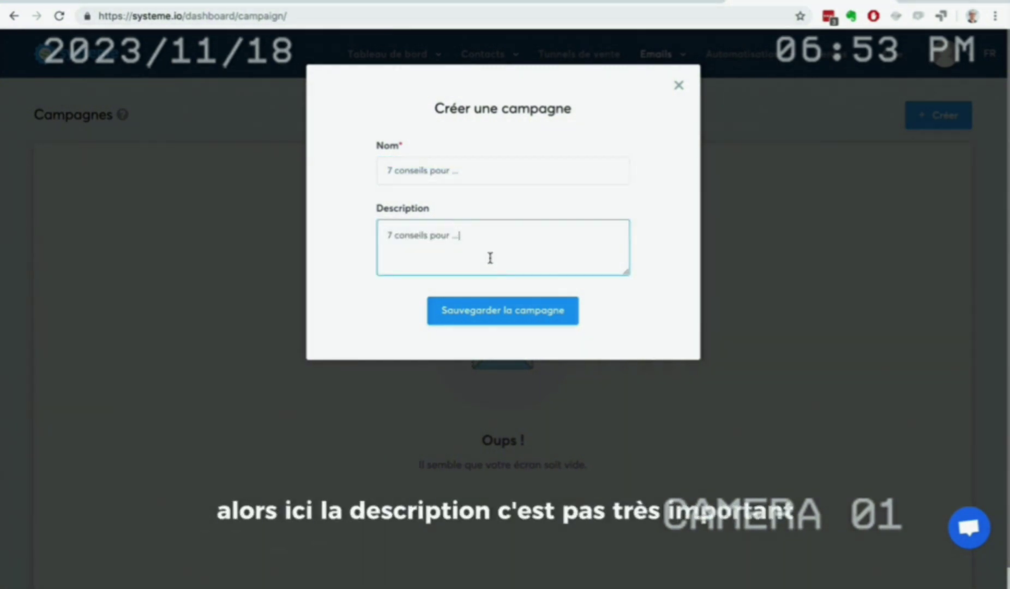
pyautogui.click(496, 312)
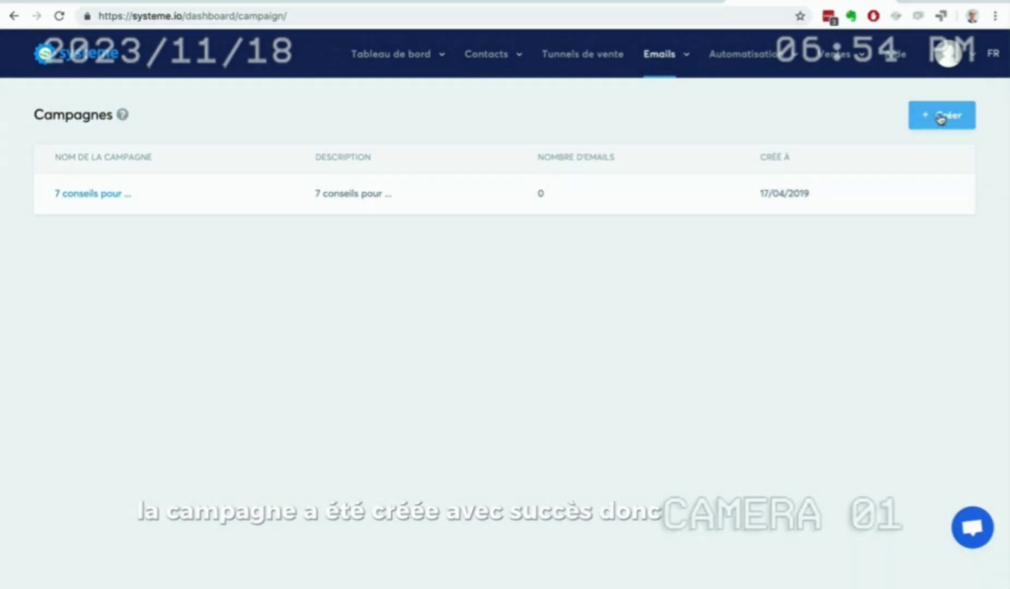
# - Open the "7 conseils pour ..." campaign, try to save an empty new step after checking its delay and placement options, and cancel it
pyautogui.click(106, 195)
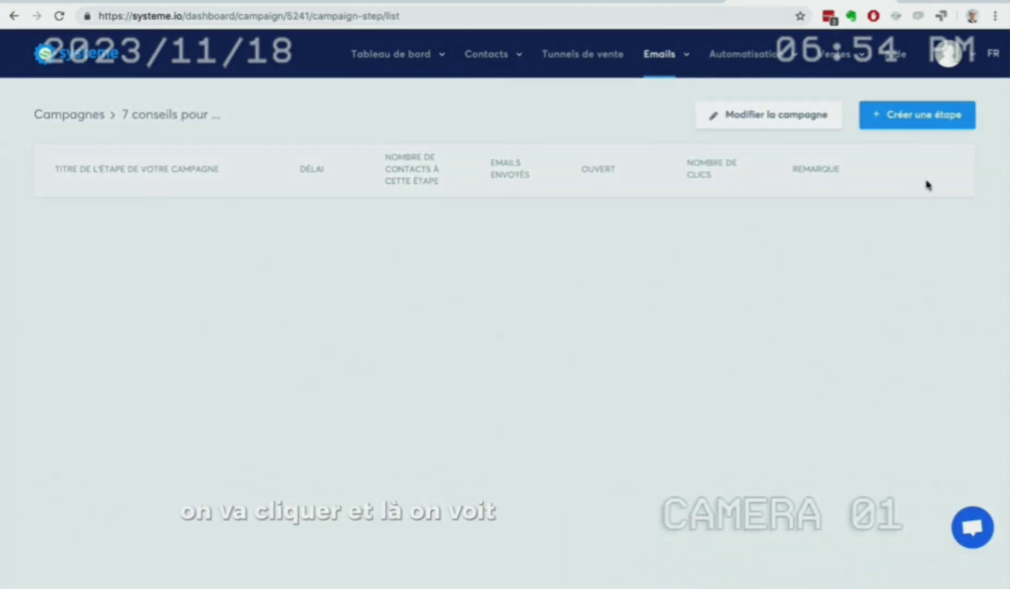
pyautogui.click(895, 109)
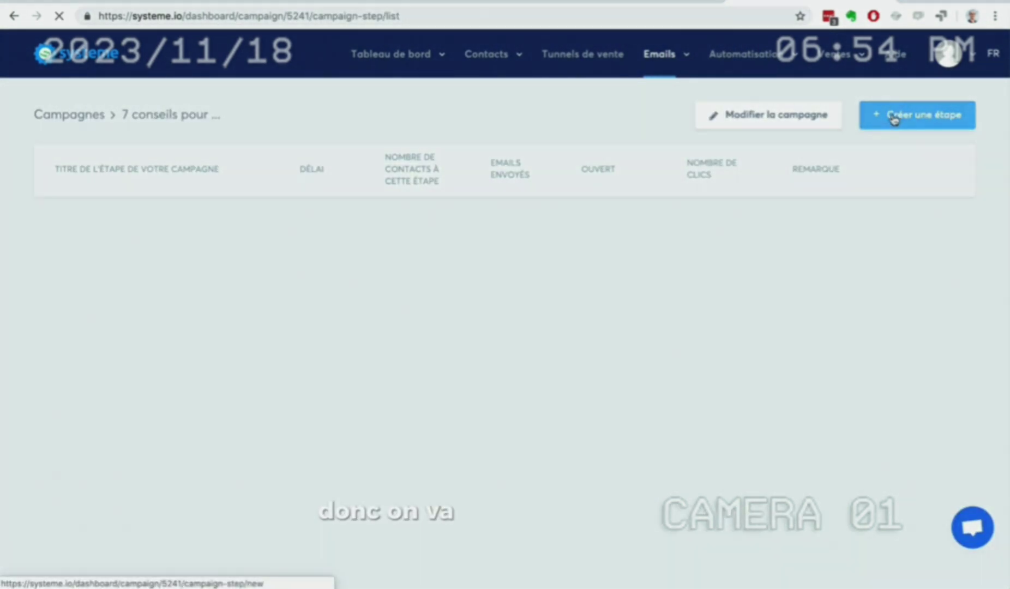
pyautogui.click(240, 205)
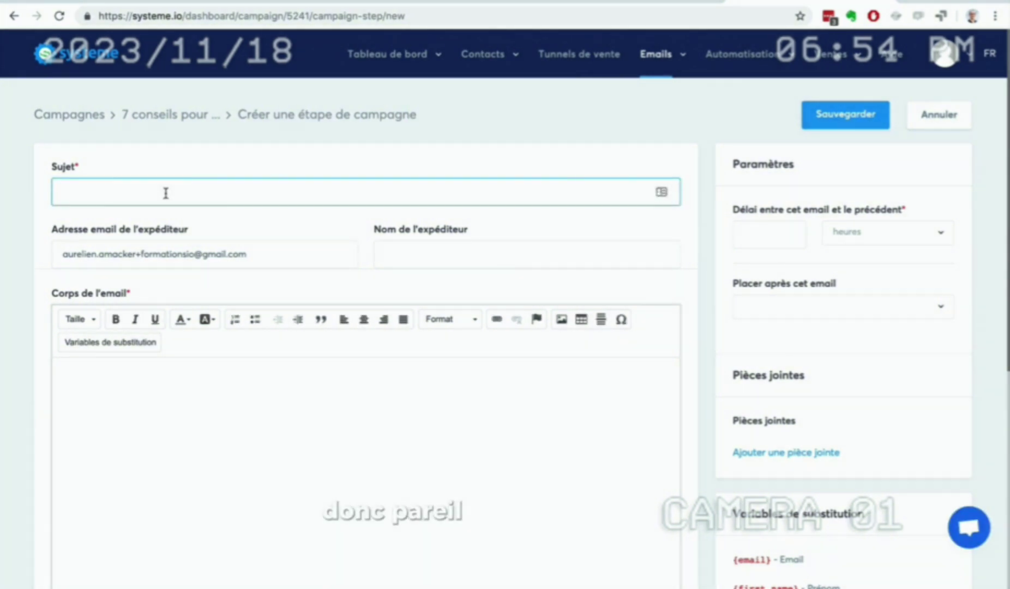
pyautogui.click(779, 231)
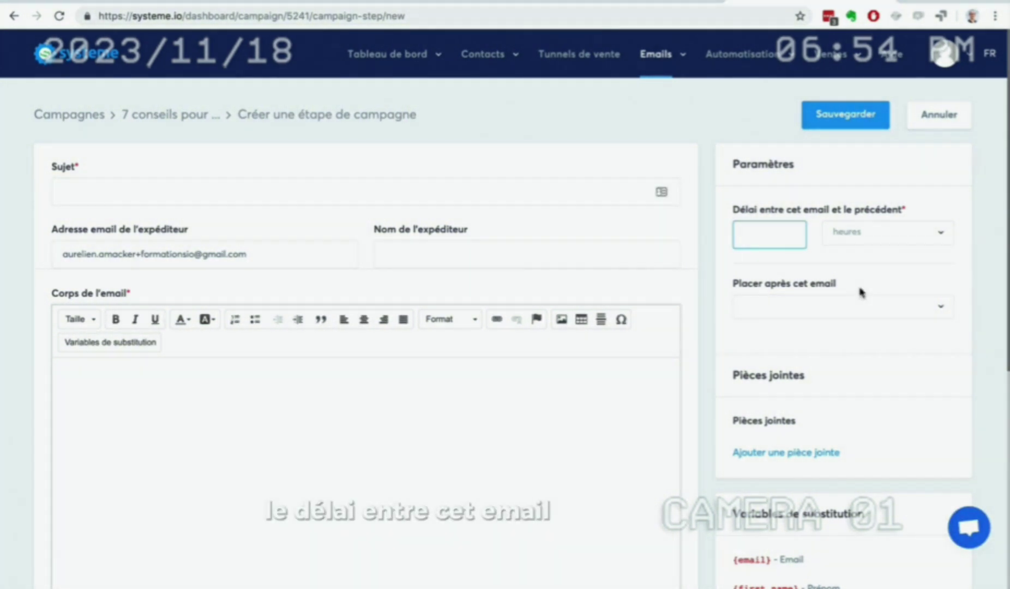
pyautogui.click(840, 306)
pyautogui.click(840, 306)
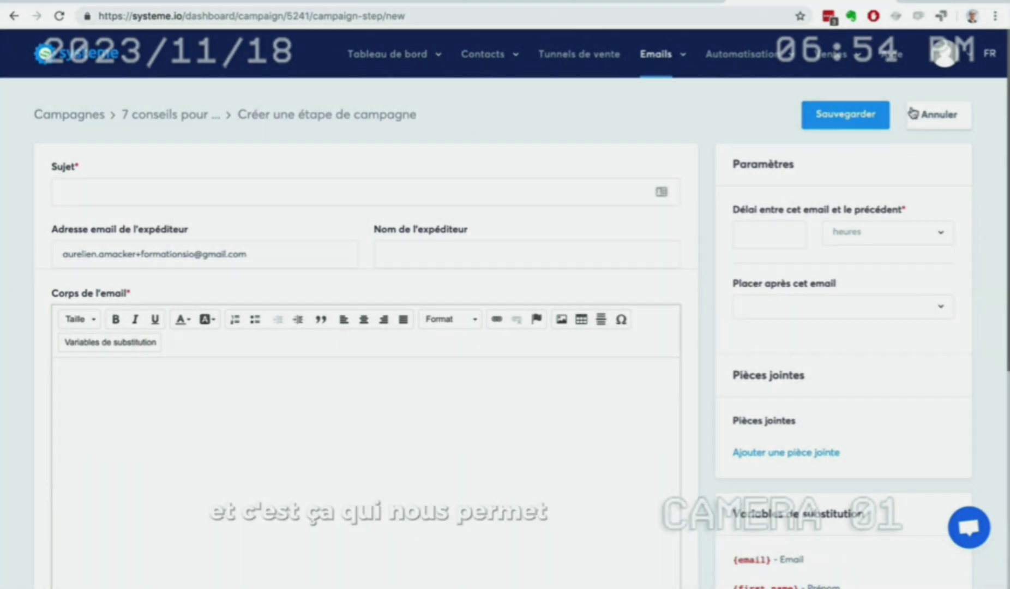
pyautogui.click(840, 115)
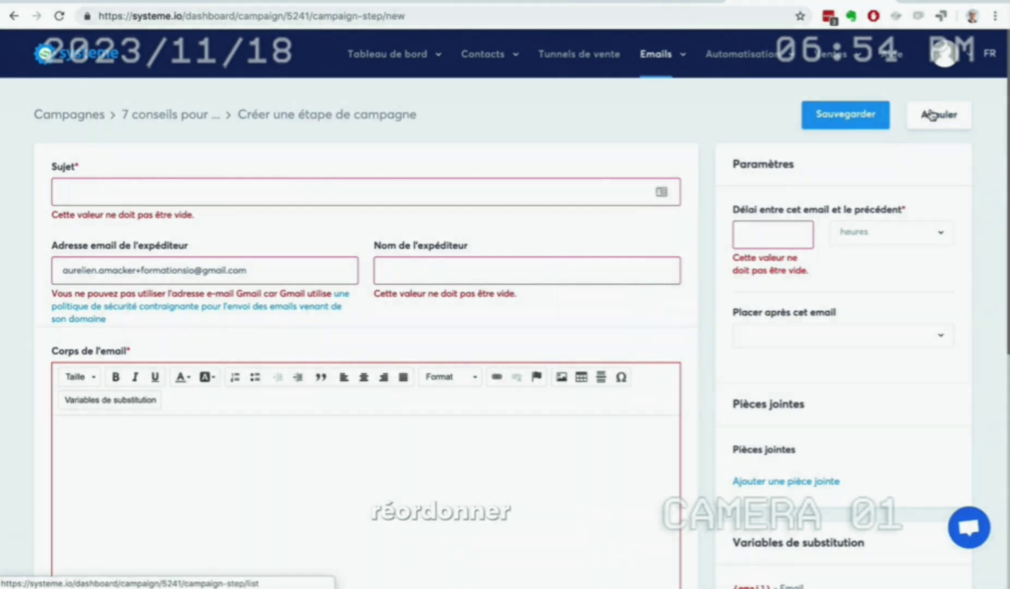
pyautogui.click(932, 114)
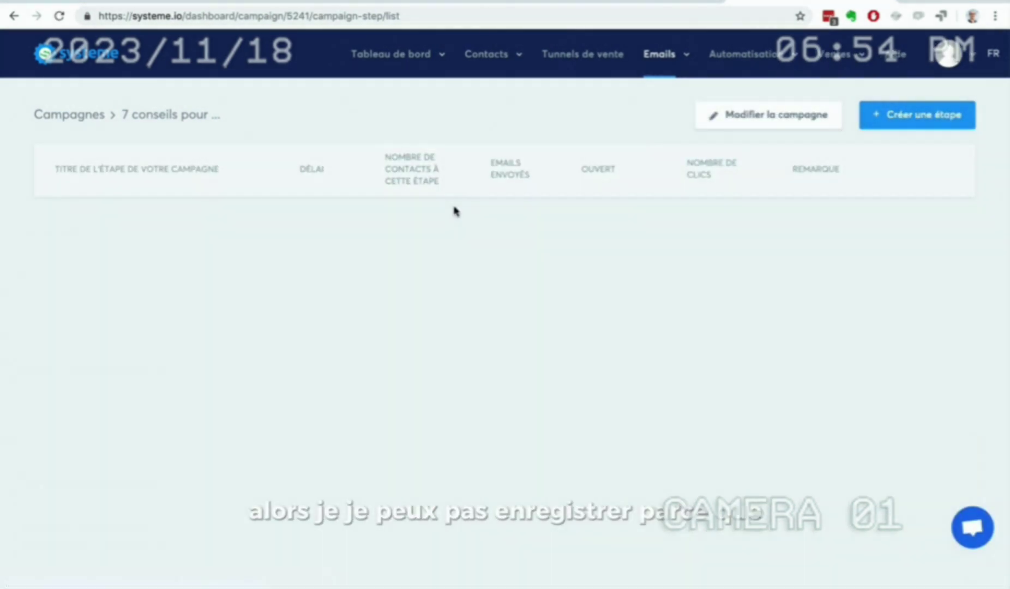
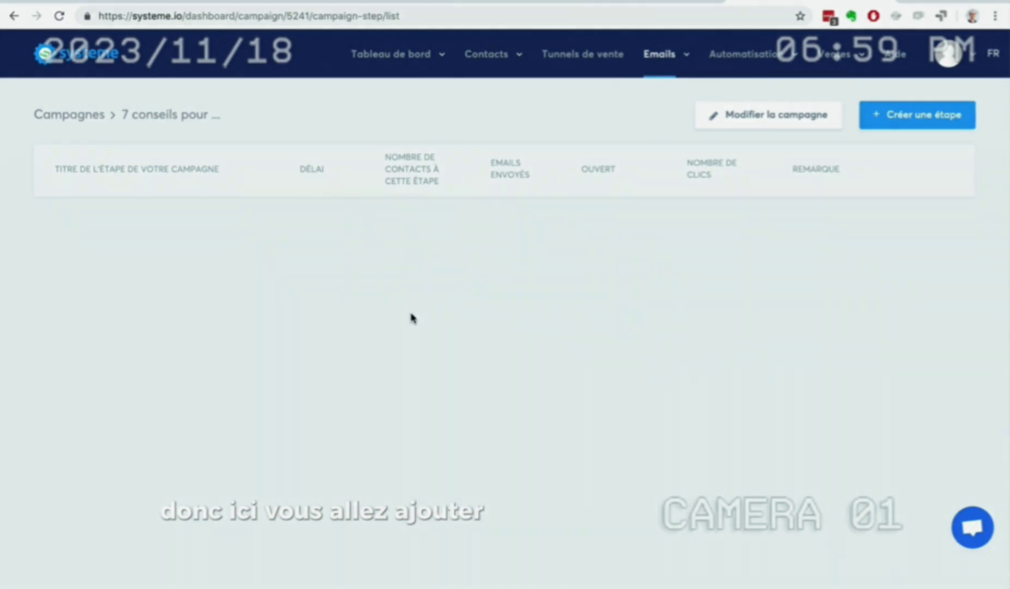
# - Leave the campaign and open the list of automation rules
pyautogui.moveTo(659, 54)
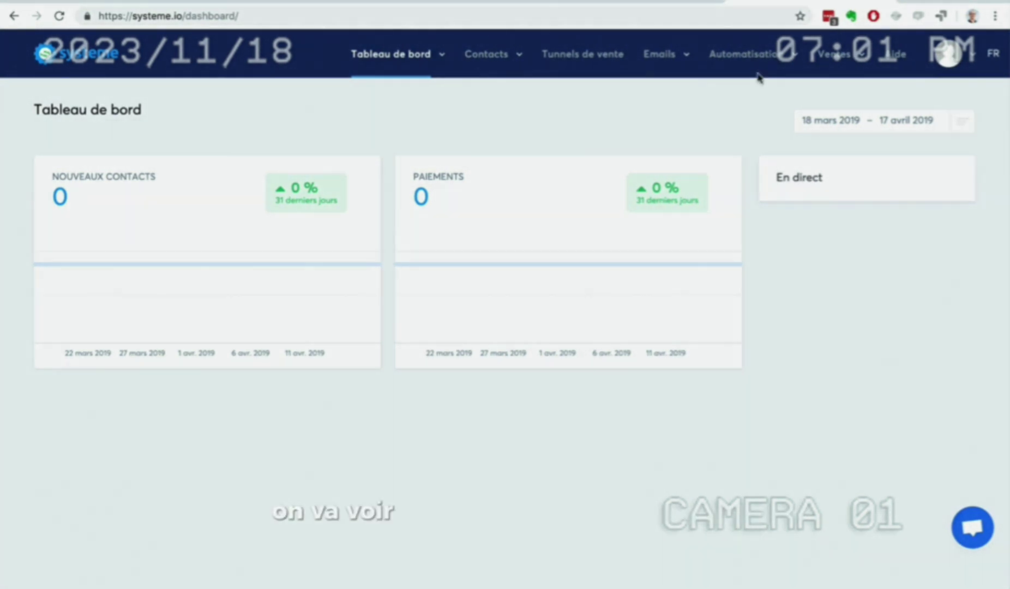
pyautogui.moveTo(752, 63)
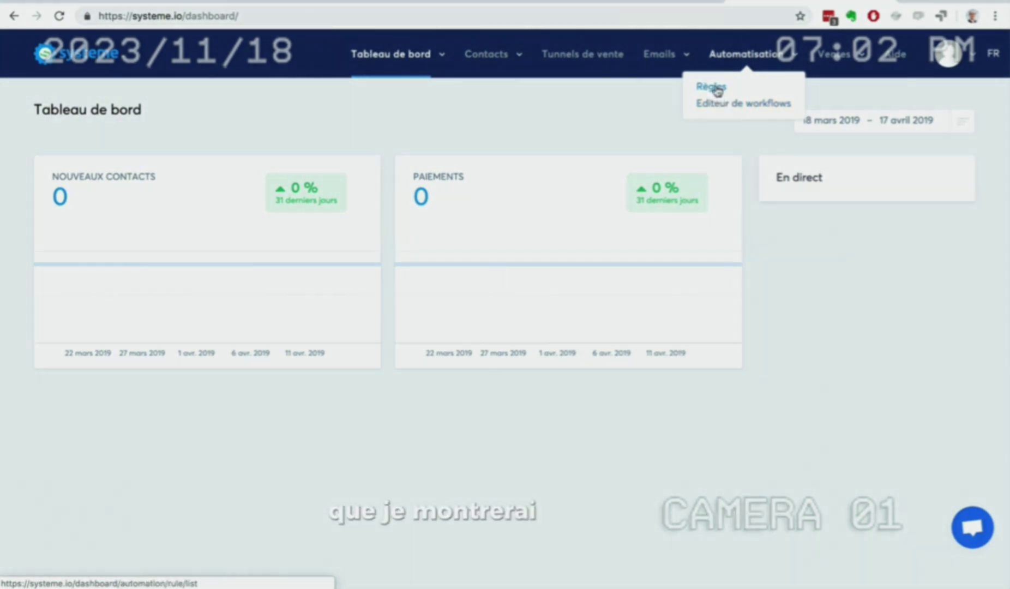
pyautogui.click(711, 87)
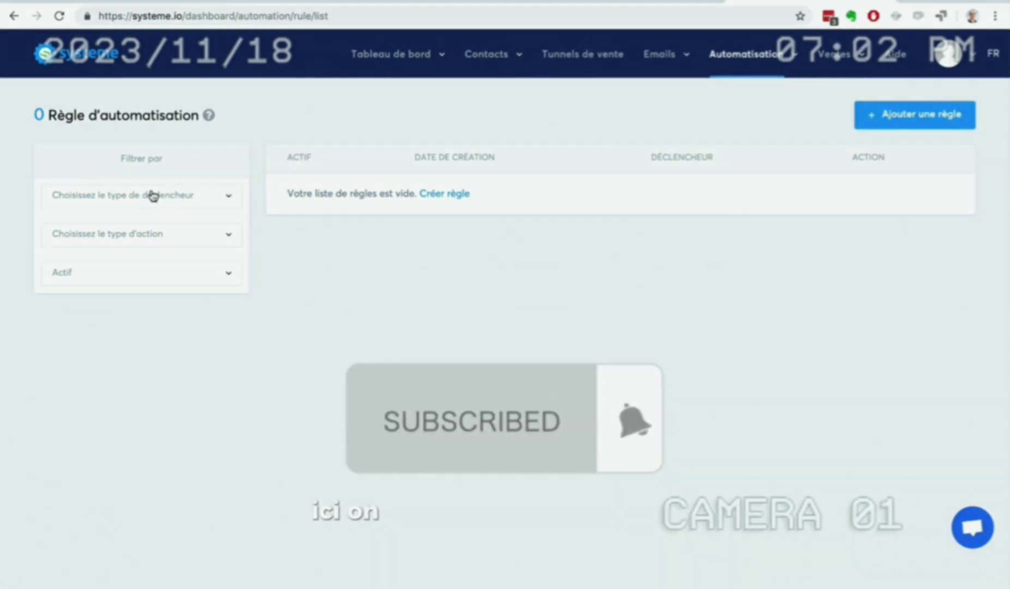
# - Examine the trigger types available for filtering the automation rules, without choosing one
pyautogui.click(153, 196)
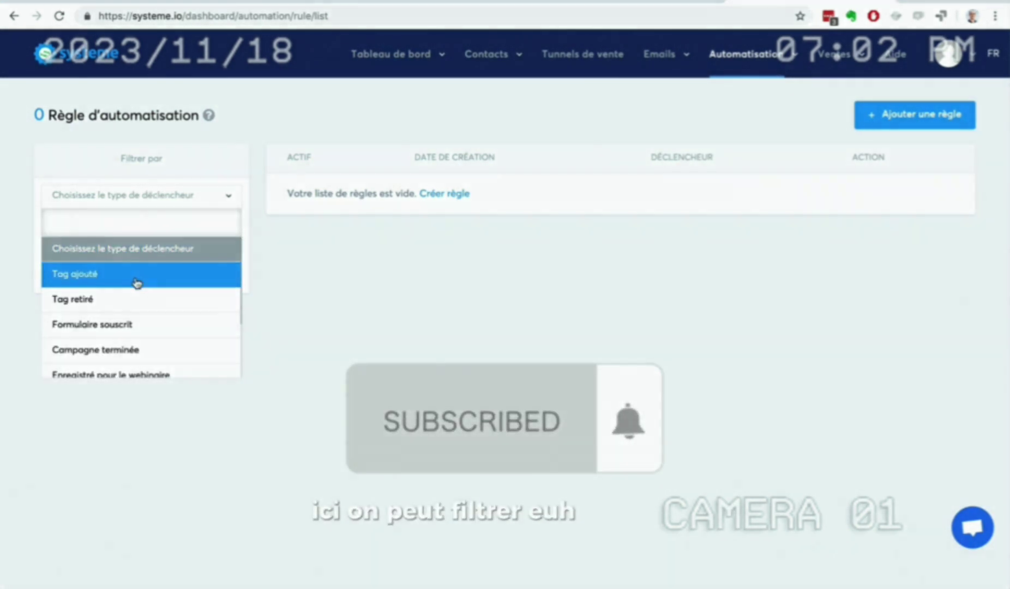
pyautogui.scroll(-3, 135, 325)
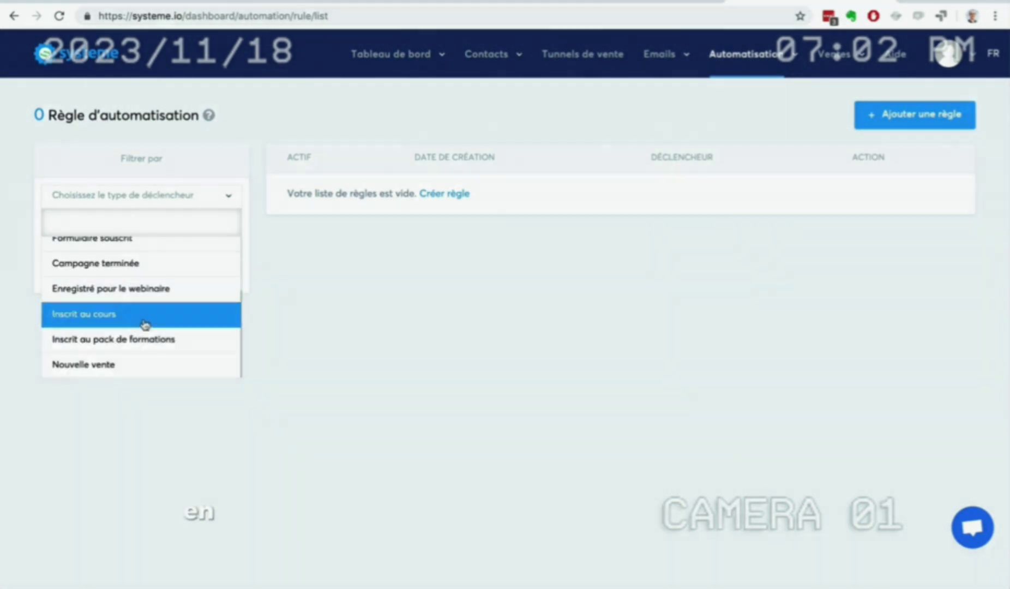
pyautogui.click(277, 313)
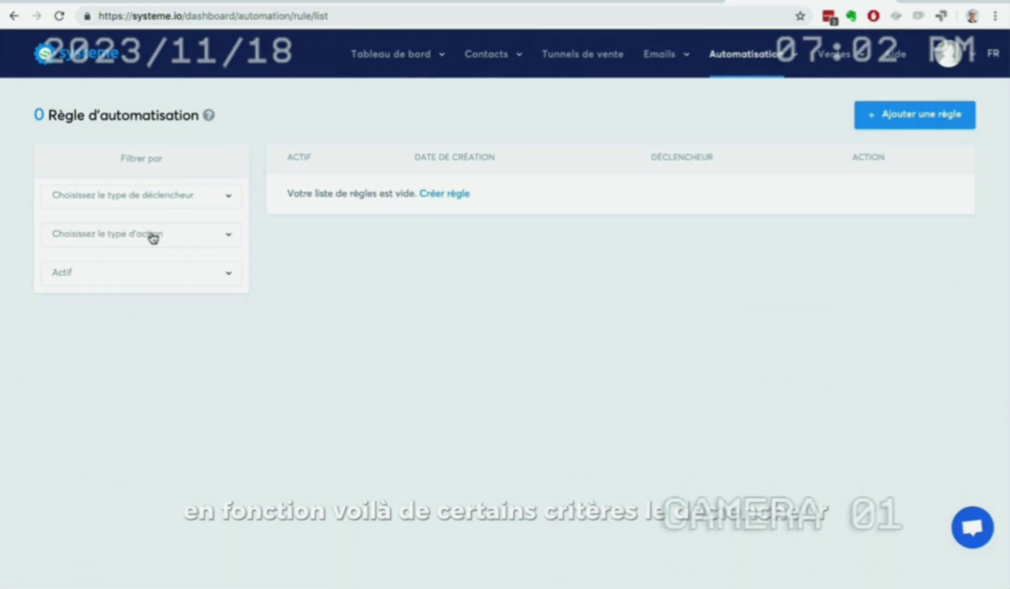
# - Start a new automation rule with the trigger Formulaire souscrit, set to the funnel step "Génération d'audience: Formulaire de blog"
pyautogui.click(887, 119)
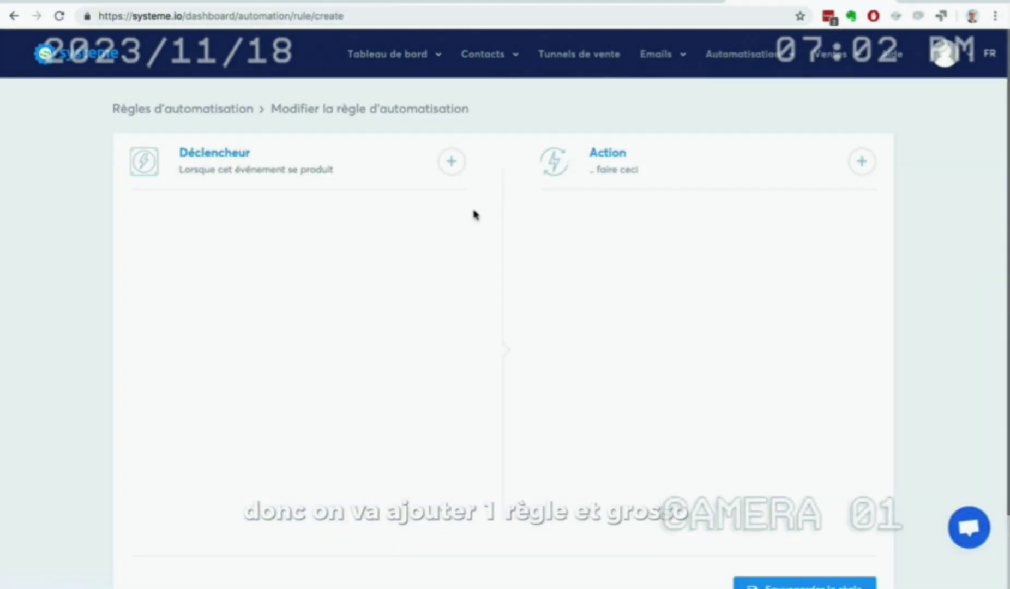
pyautogui.click(451, 160)
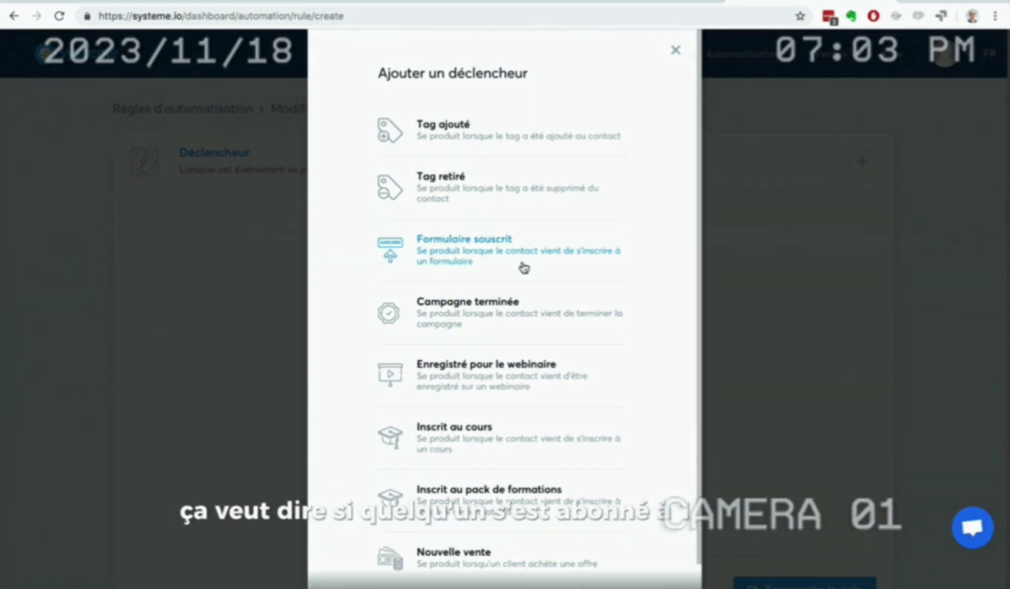
pyautogui.scroll(-1, 382, 330)
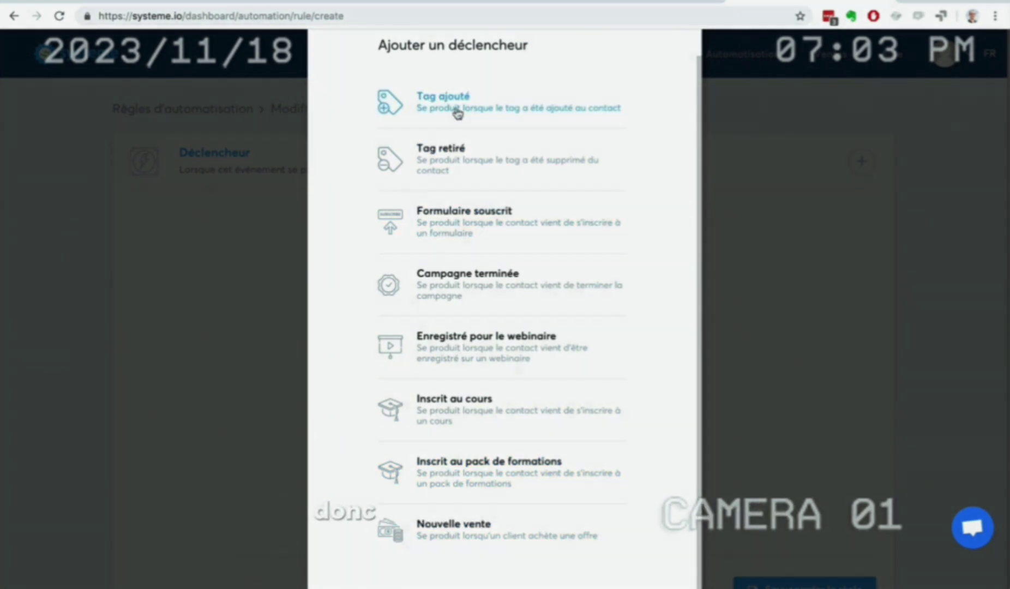
pyautogui.click(471, 221)
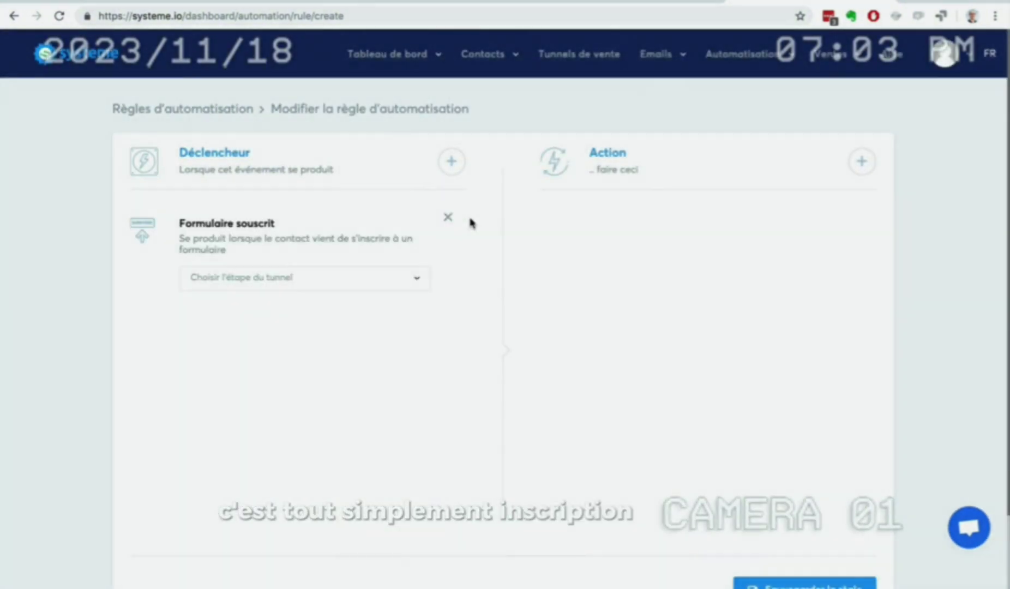
pyautogui.click(354, 280)
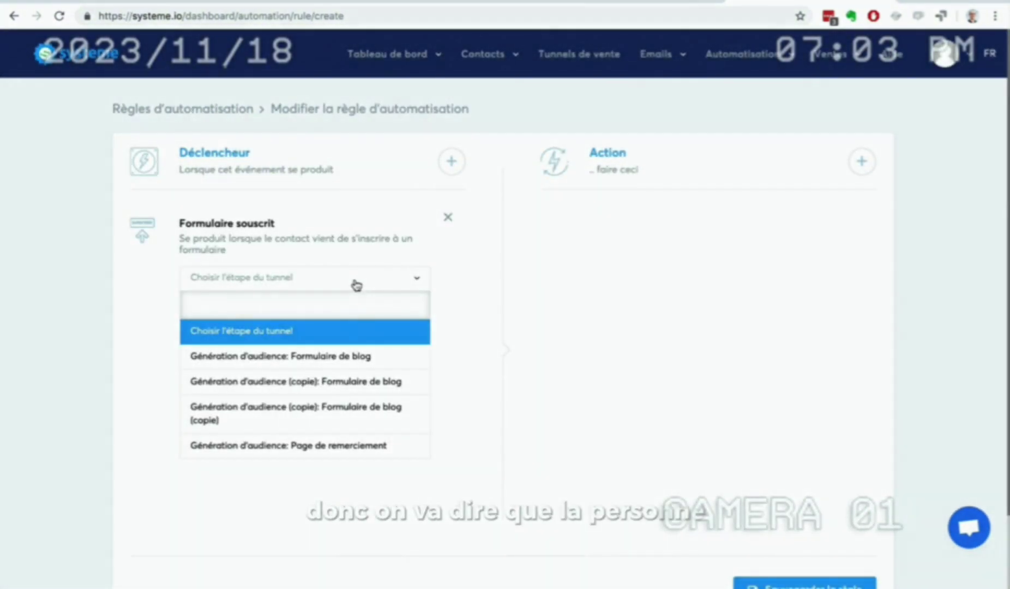
pyautogui.click(347, 356)
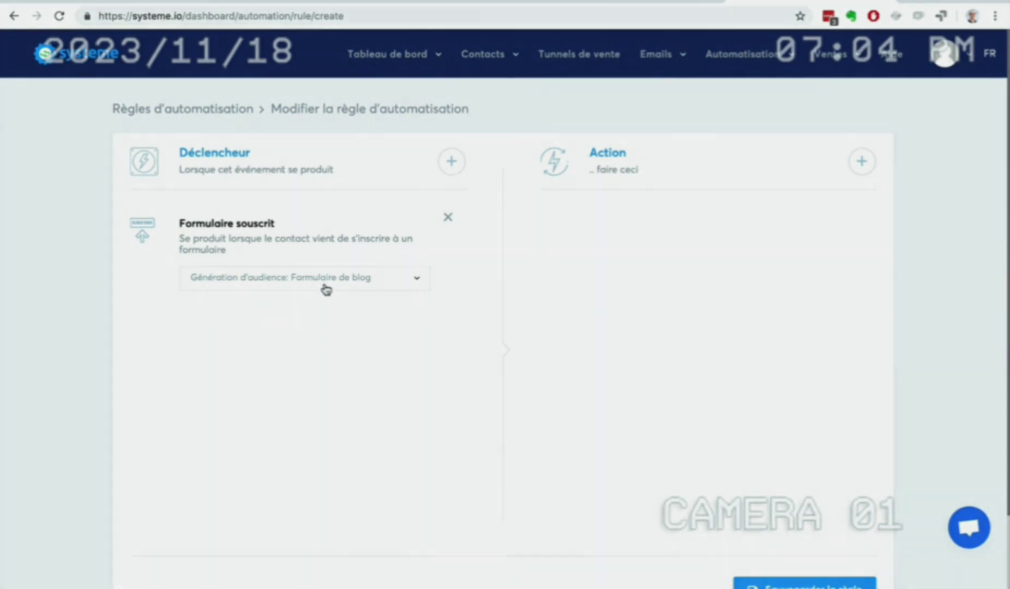
# - Add the action Ajouter un tag to the rule and choose the tag Contacts
pyautogui.click(860, 164)
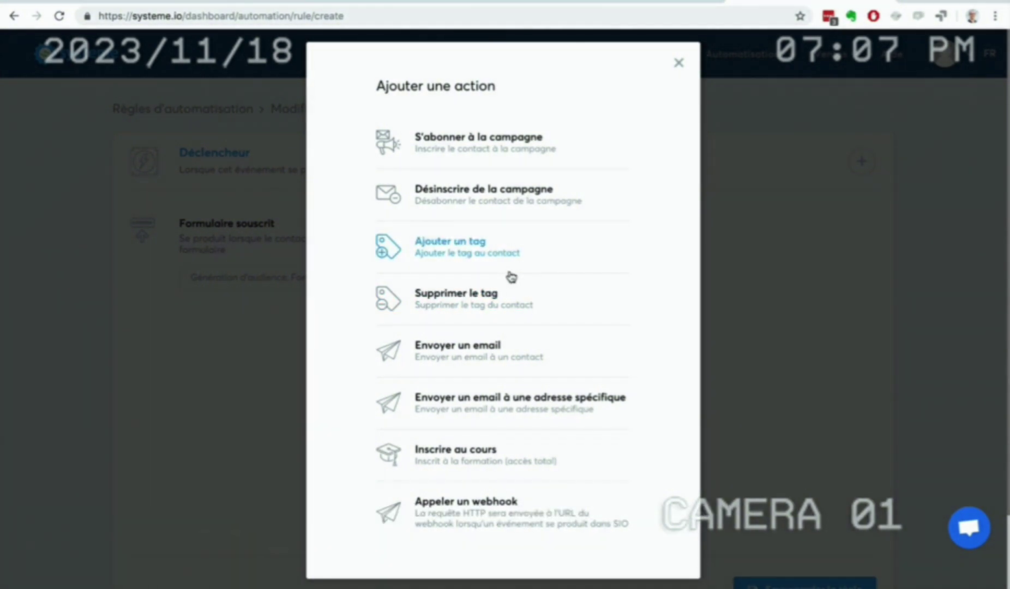
pyautogui.click(461, 244)
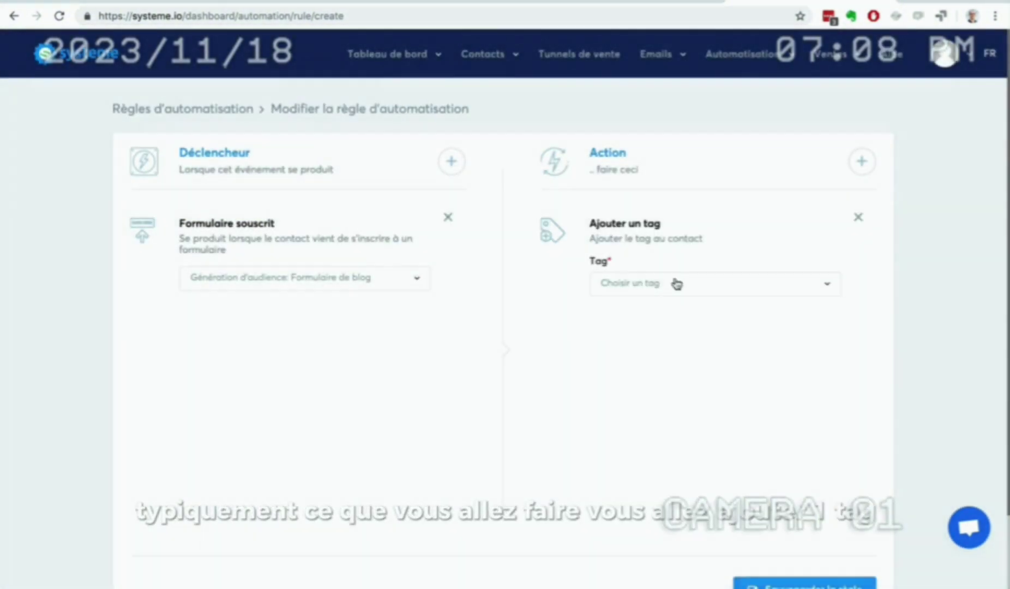
pyautogui.click(676, 284)
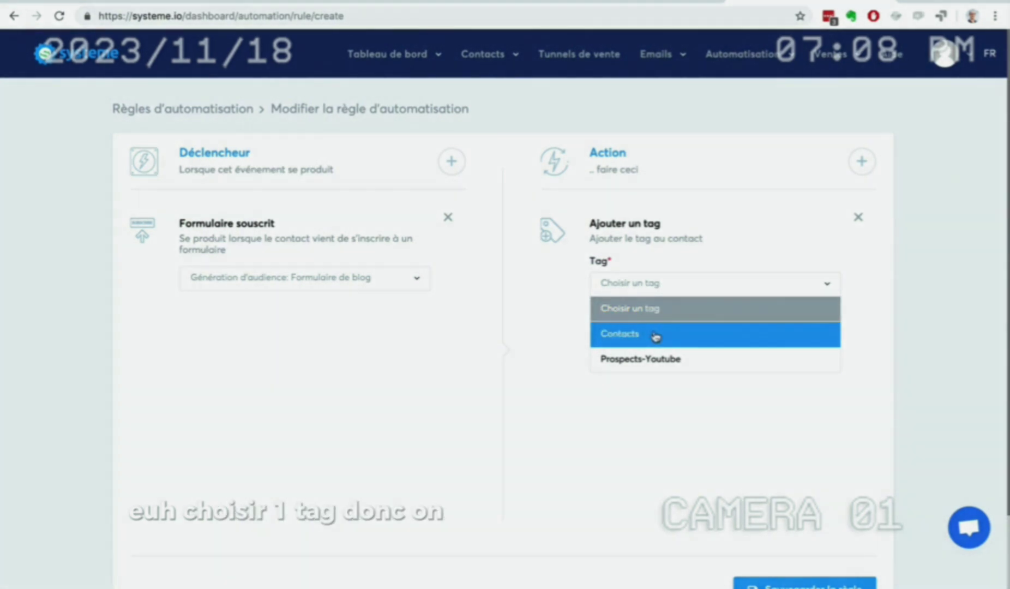
pyautogui.click(654, 335)
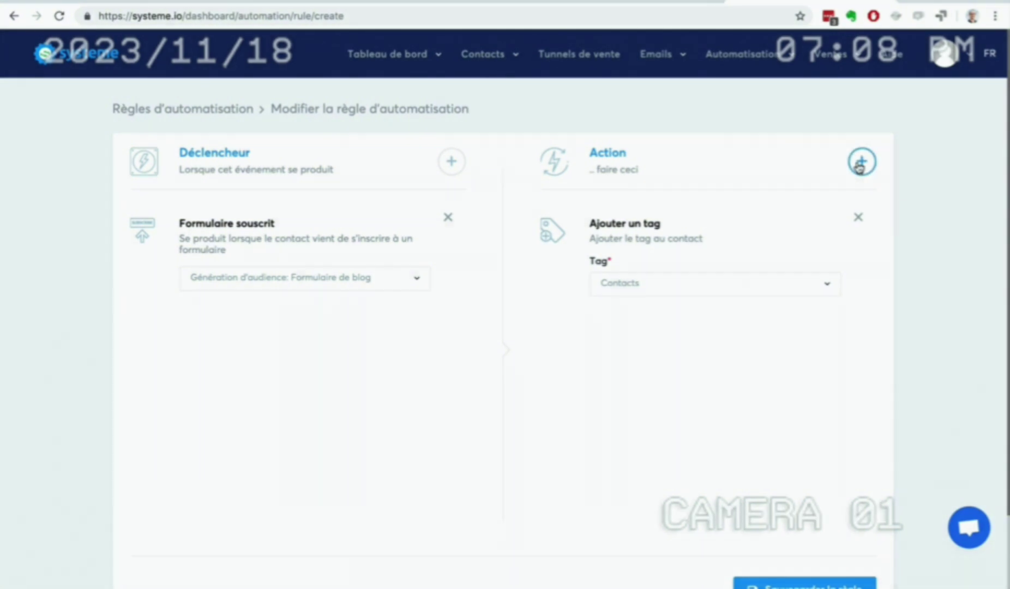
# - Add the action S'abonner à la campagne to the rule and choose the campaign "7 conseils pour ..."
pyautogui.click(859, 166)
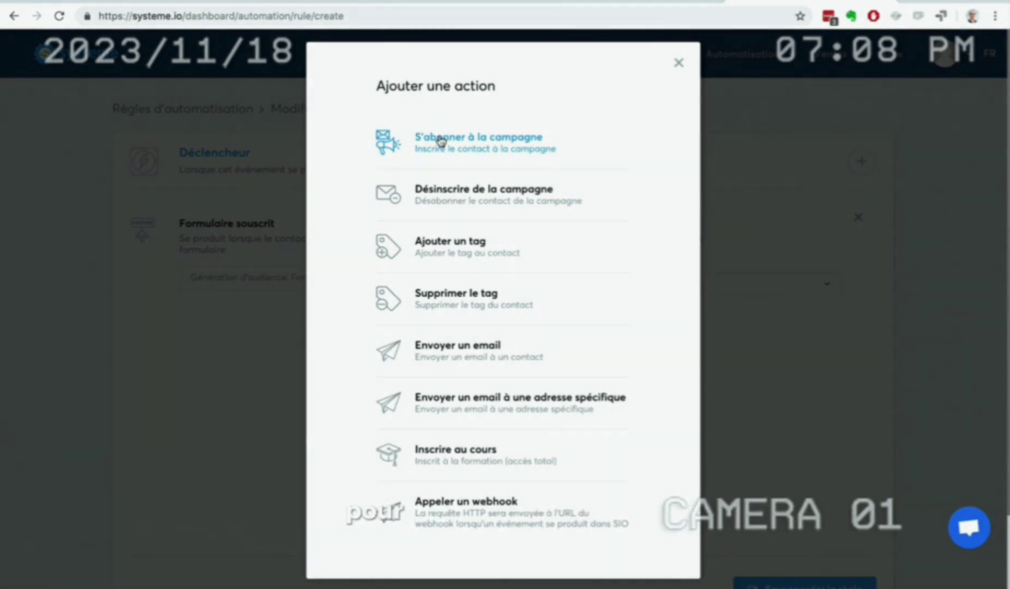
pyautogui.click(441, 142)
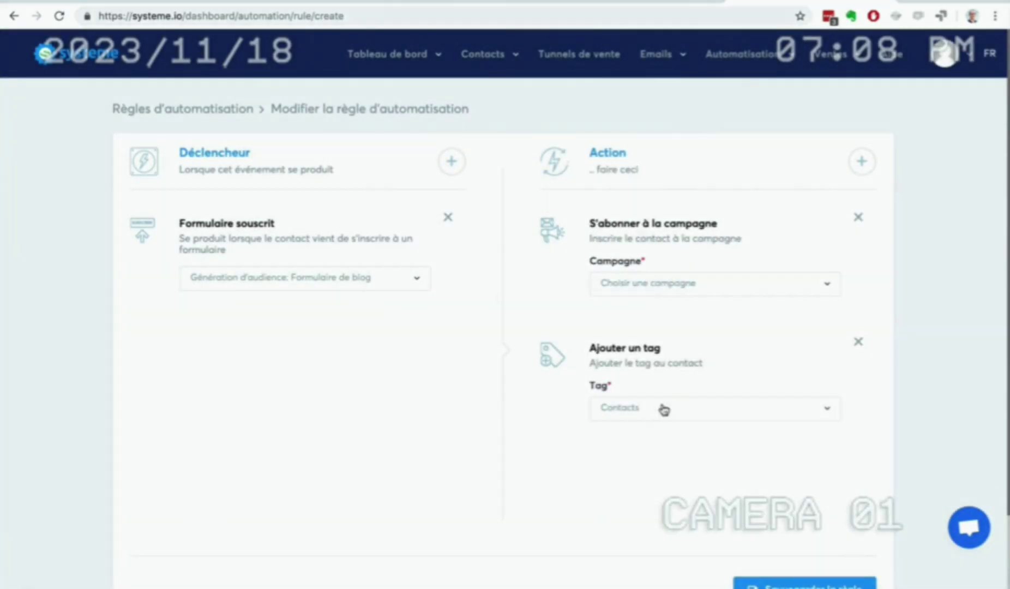
pyautogui.click(663, 409)
pyautogui.click(663, 407)
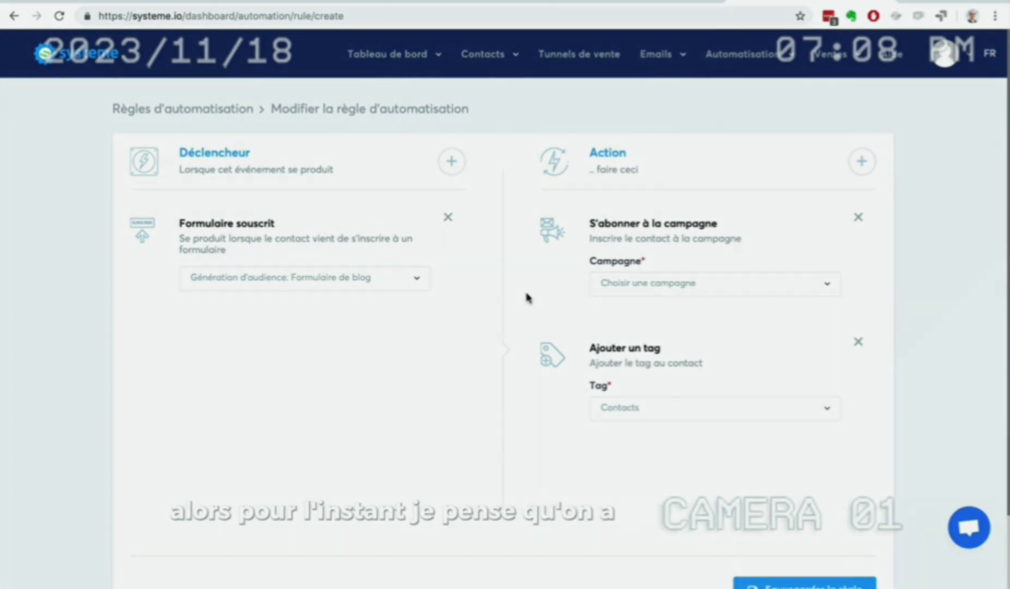
pyautogui.click(663, 283)
pyautogui.click(663, 335)
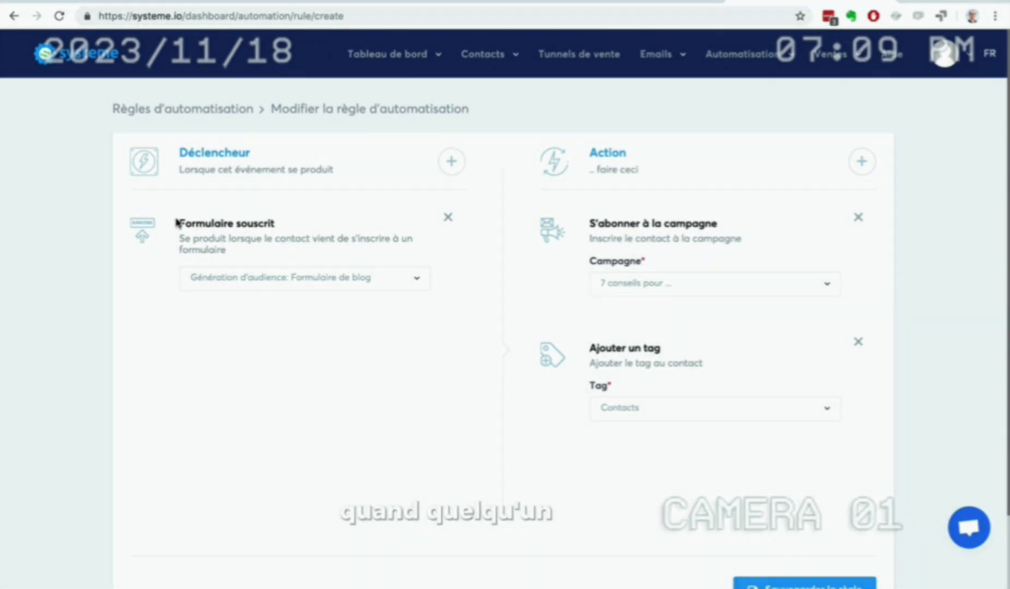
# - Review the rule's trigger and both actions, and save the rule
pyautogui.moveTo(179, 220); pyautogui.dragTo(282, 225)
pyautogui.moveTo(196, 225); pyautogui.dragTo(275, 224)
pyautogui.moveTo(590, 223); pyautogui.dragTo(701, 225)
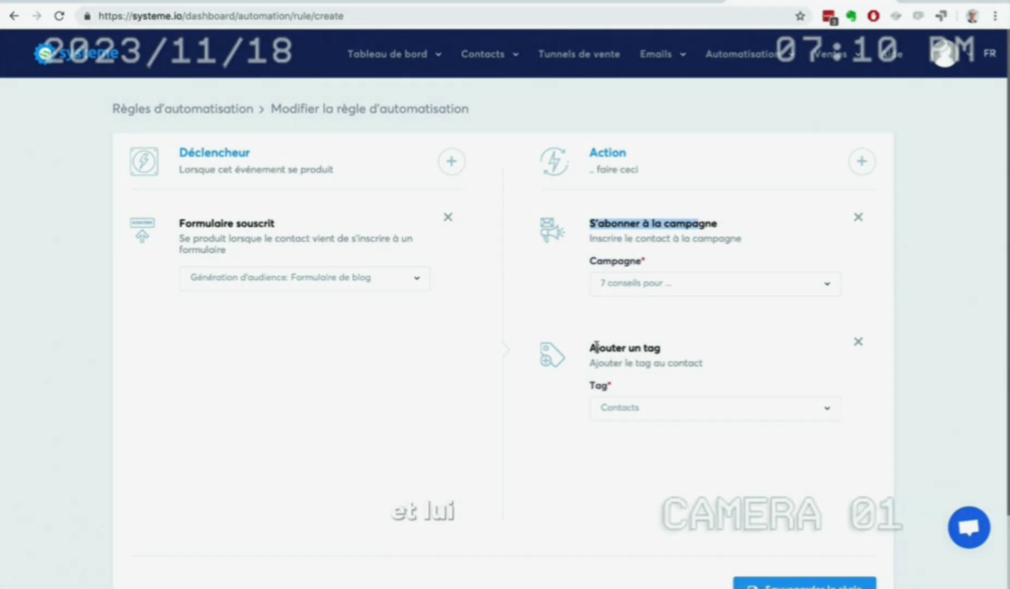
pyautogui.moveTo(590, 347); pyautogui.dragTo(615, 347)
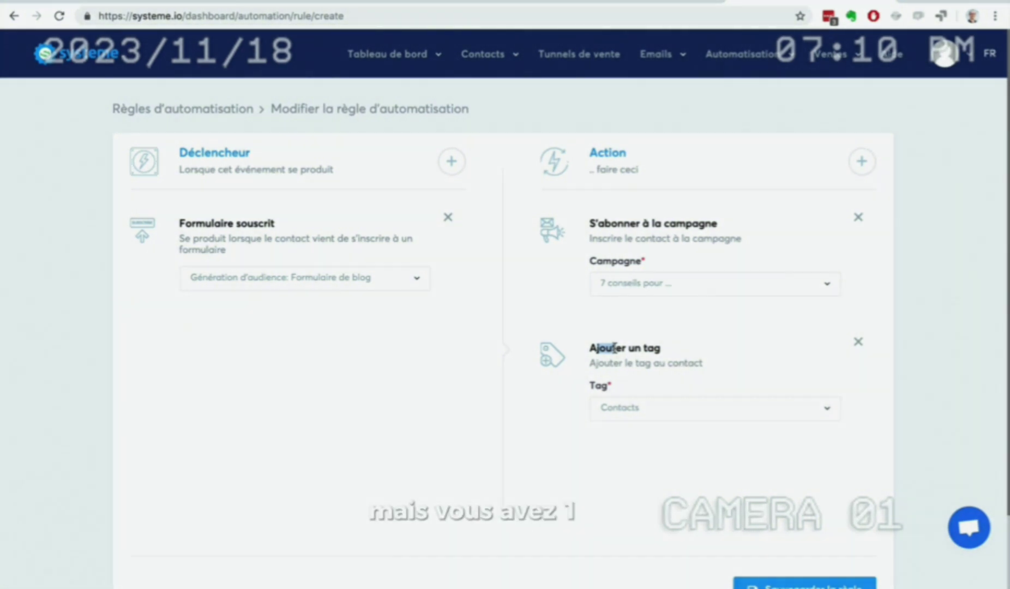
pyautogui.moveTo(464, 62)
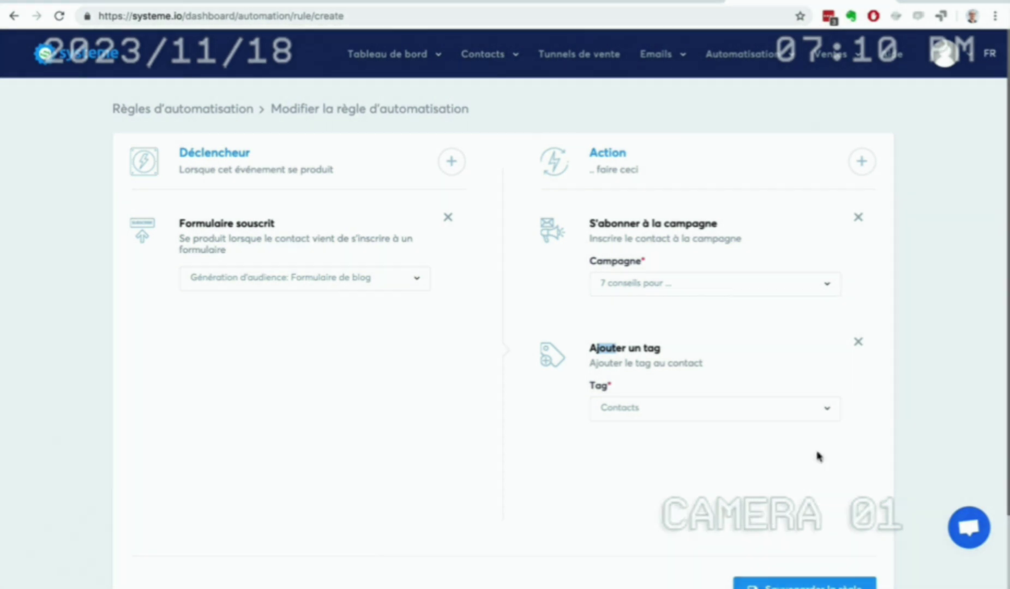
pyautogui.scroll(-3, 818, 455)
pyautogui.click(783, 505)
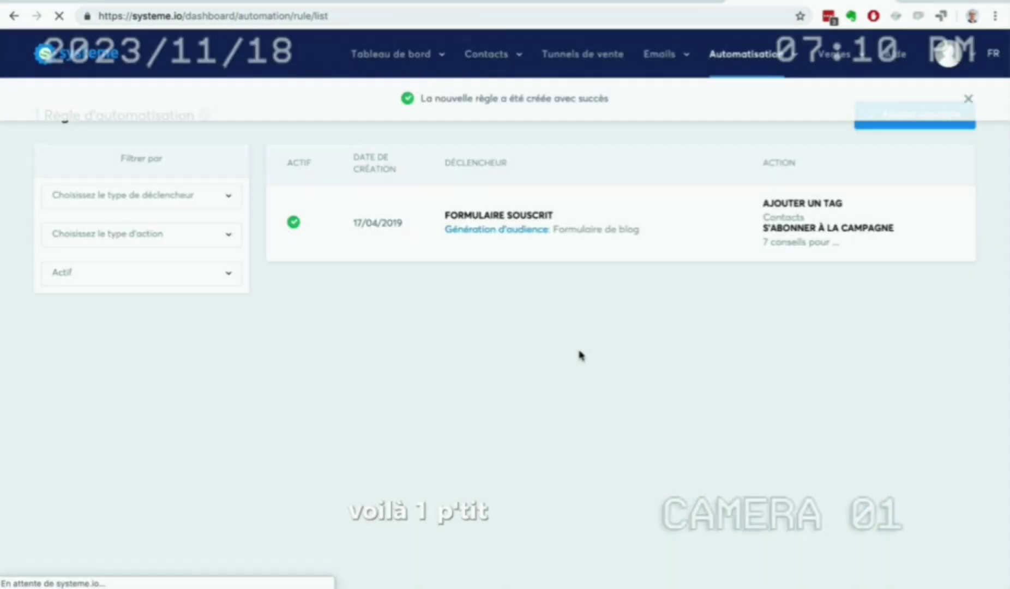
# - Go to the contacts list, enable the Tag filter and set its condition to Aucun tag
pyautogui.moveTo(486, 57)
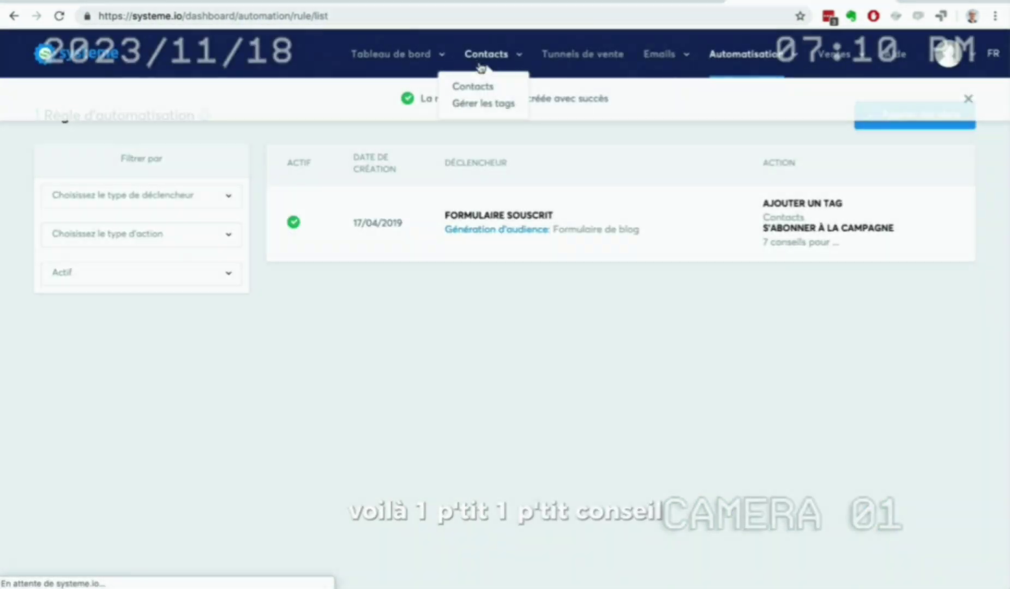
pyautogui.click(474, 93)
pyautogui.scroll(-5, 169, 315)
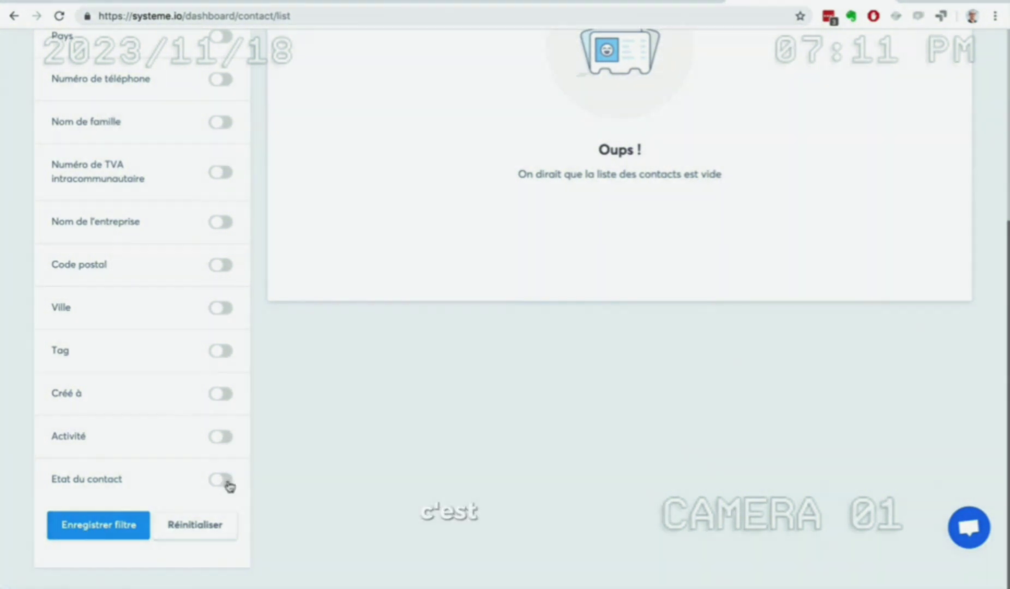
pyautogui.click(223, 352)
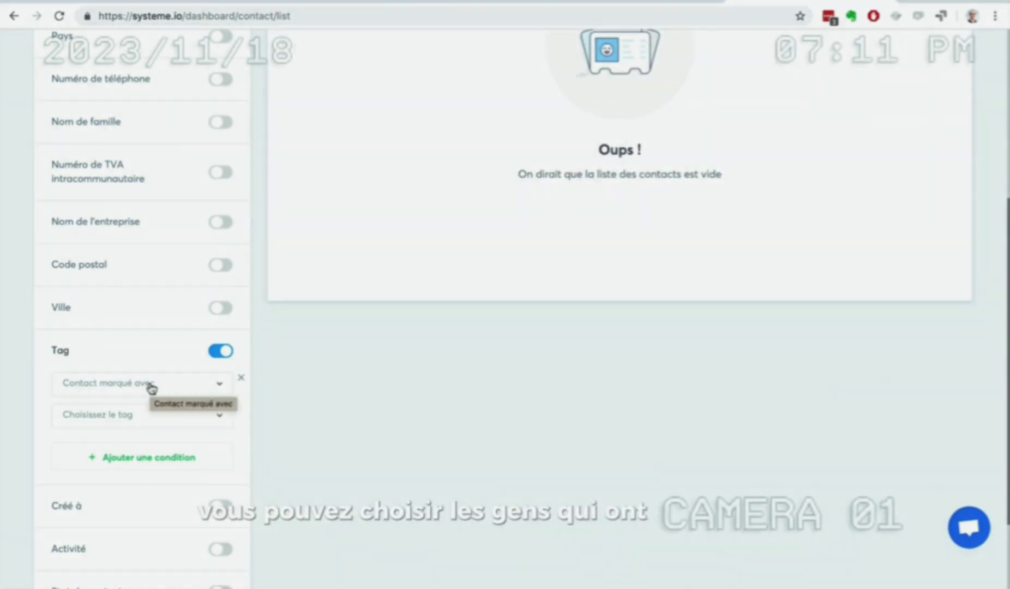
pyautogui.click(150, 387)
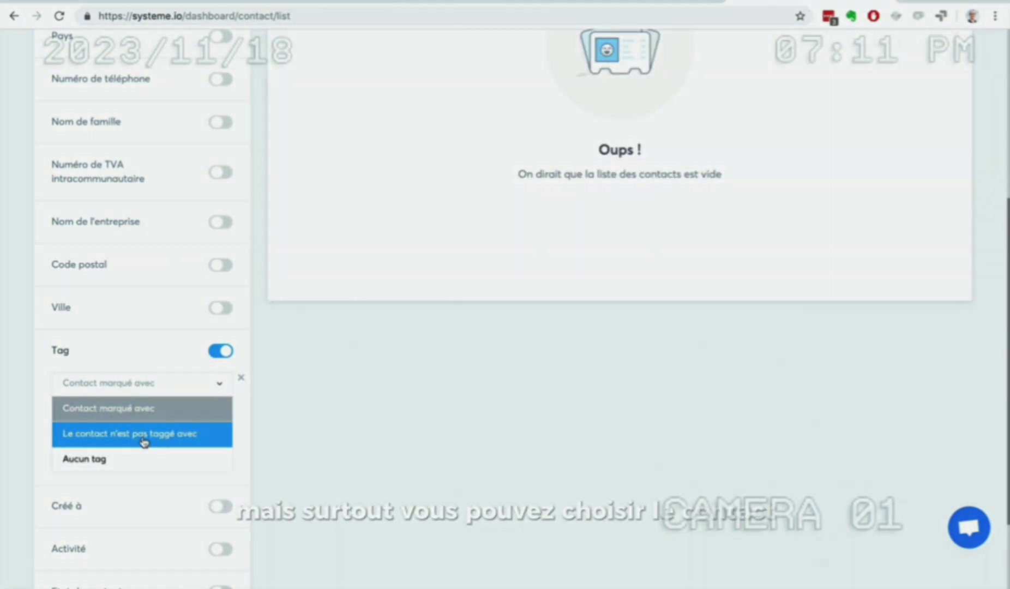
pyautogui.click(138, 458)
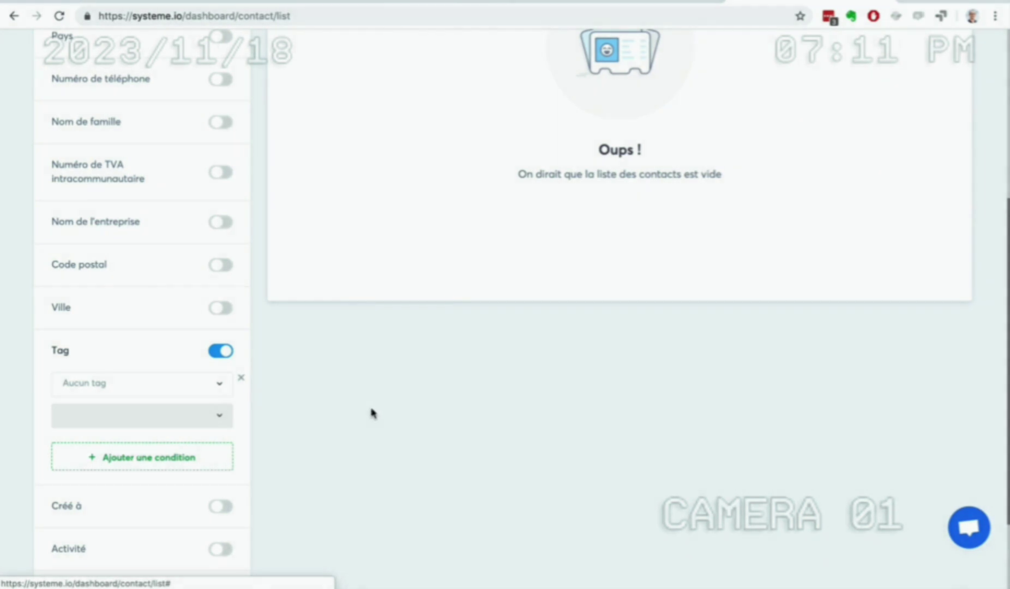
# - Leave the contacts list and return to the list of automation rules
pyautogui.scroll(5, 417, 286)
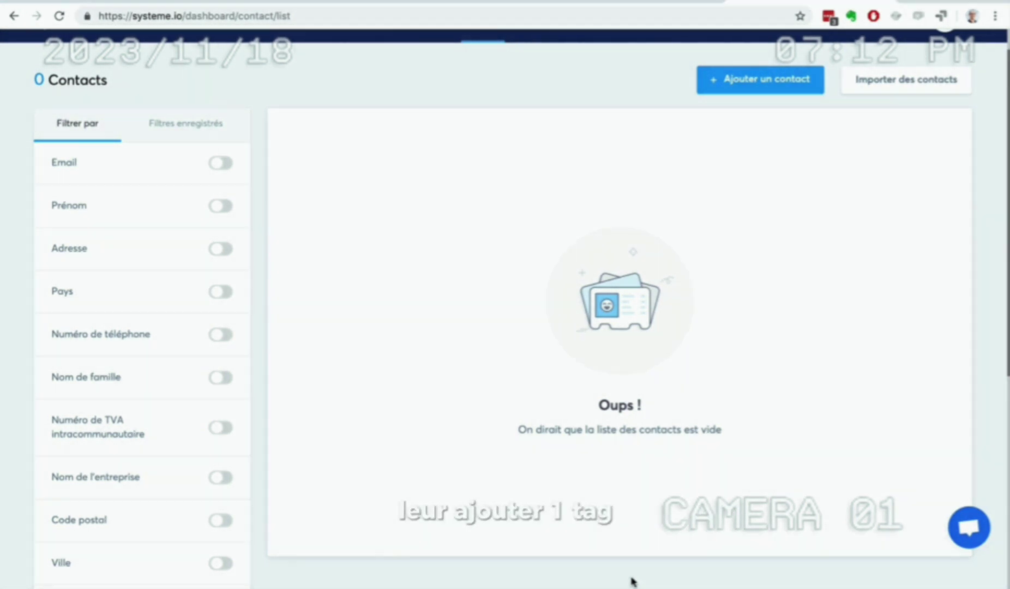
pyautogui.scroll(1, 625, 442)
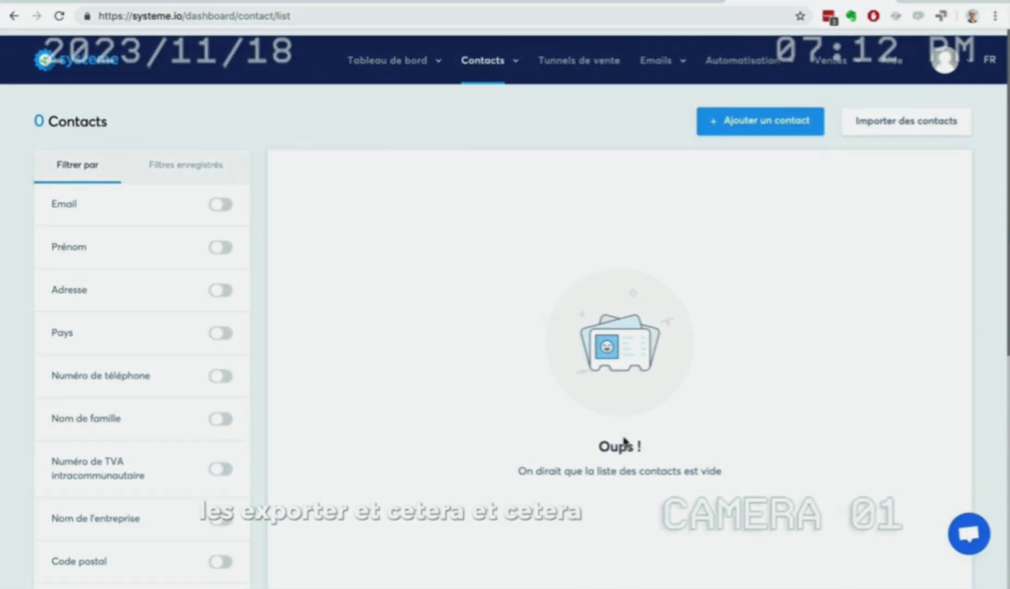
pyautogui.moveTo(744, 51)
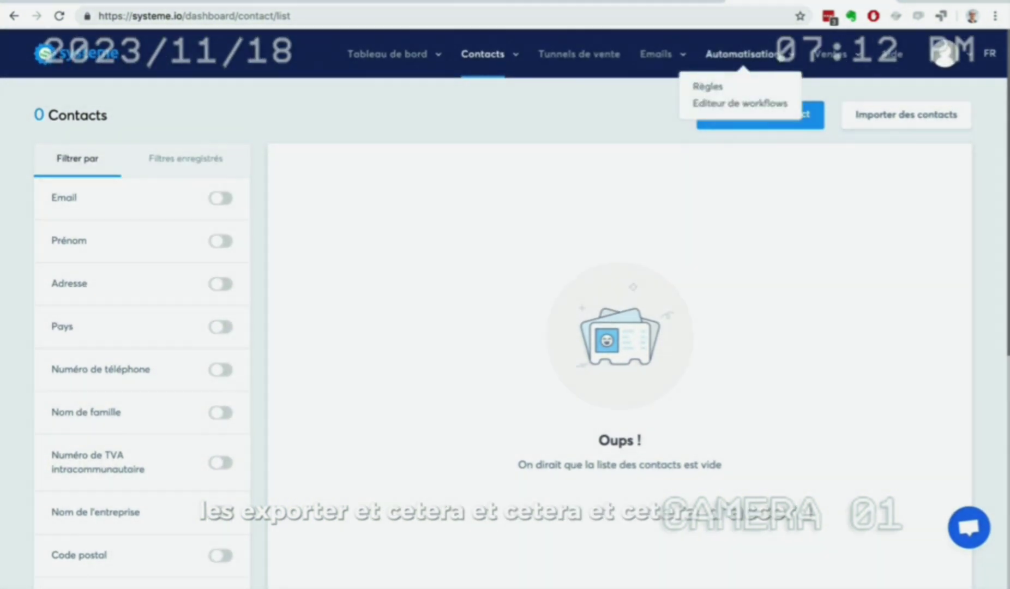
pyautogui.click(724, 85)
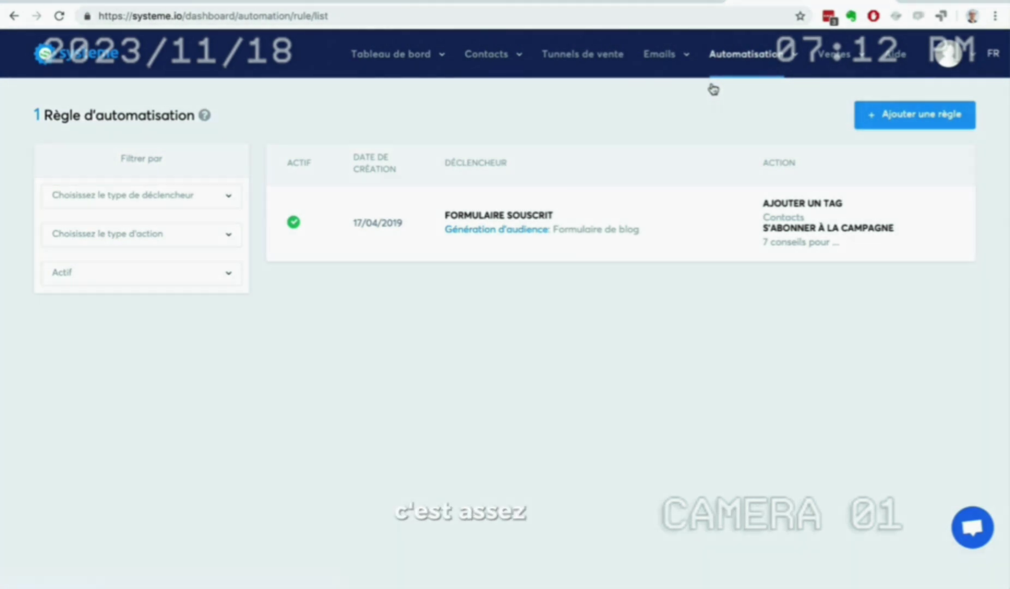
# - Go to the workflow editor and create a new workflow named "Workflow"
pyautogui.moveTo(715, 79)
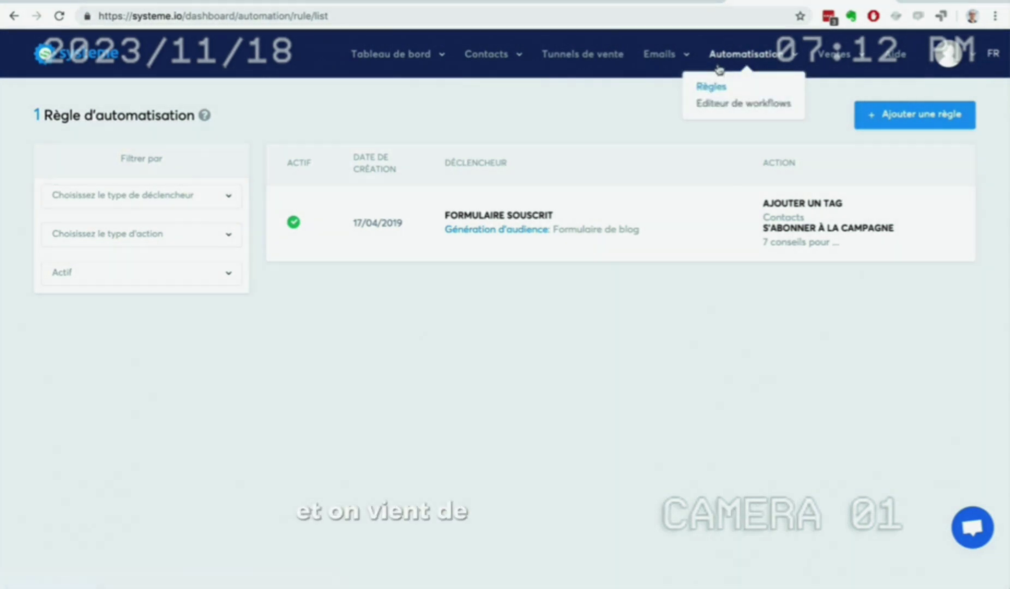
pyautogui.click(717, 102)
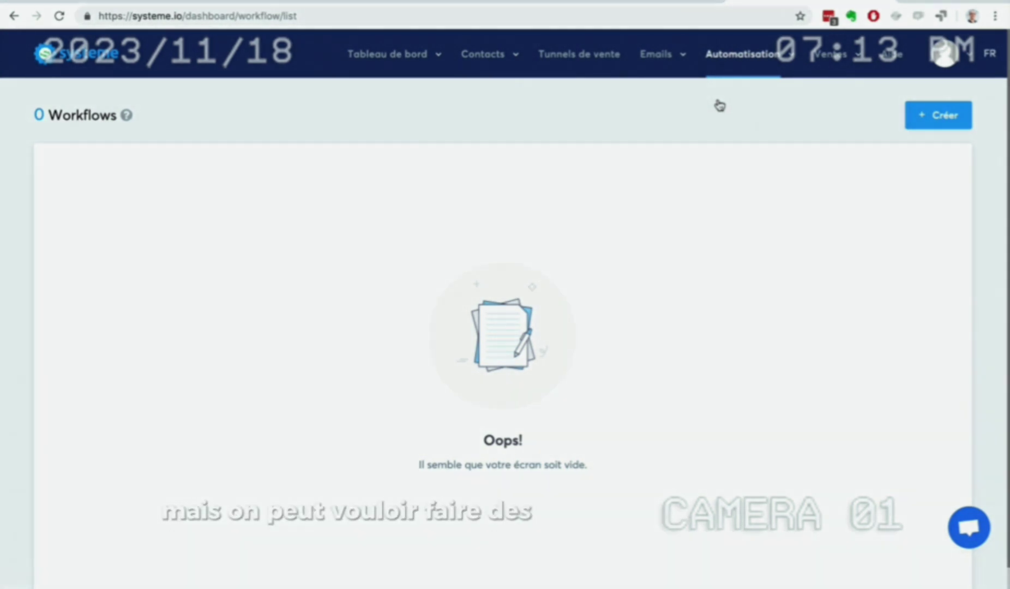
pyautogui.click(927, 115)
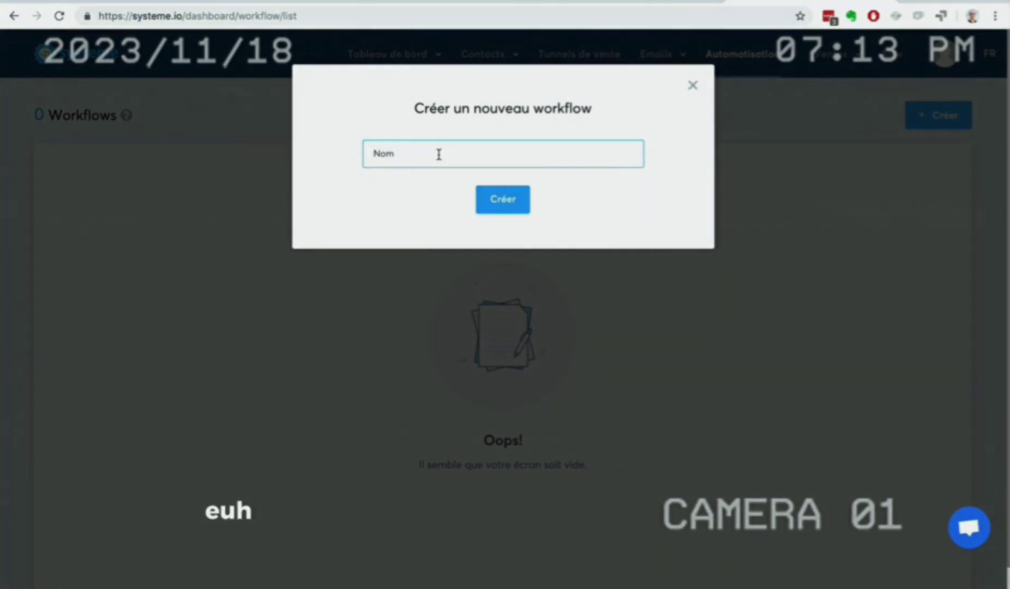
pyautogui.write('Workflow')
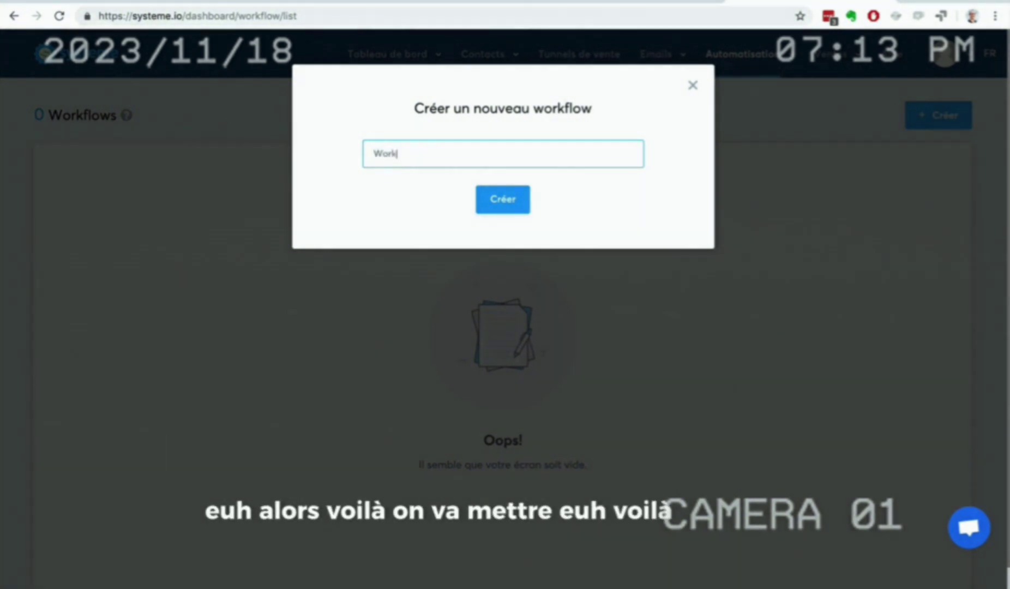
pyautogui.click(491, 196)
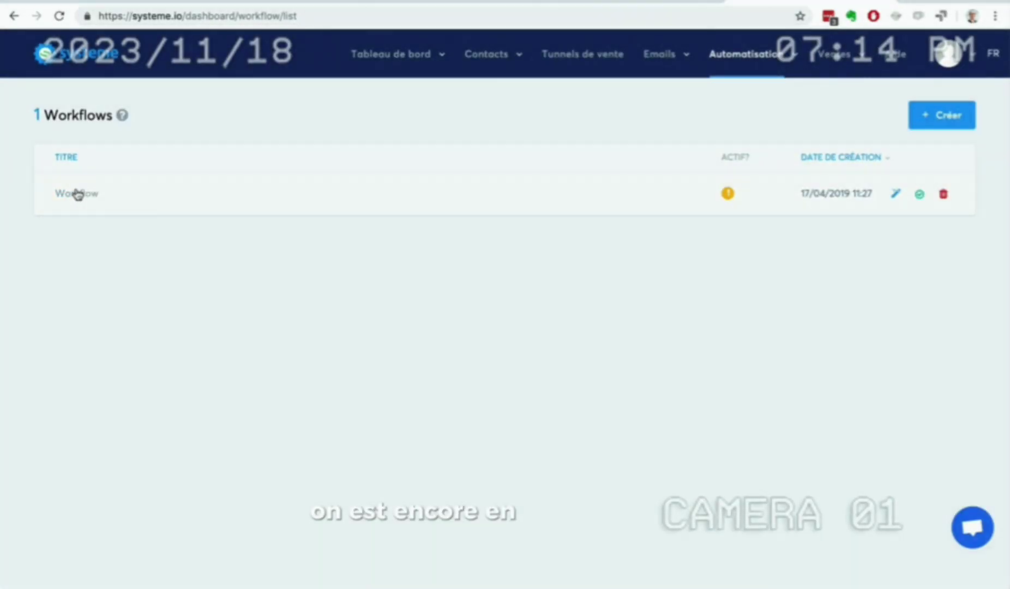
# - Open the "Workflow" workflow and create its first trigger as Formulaire d'inscription for the form Formulaire de blog
pyautogui.click(78, 194)
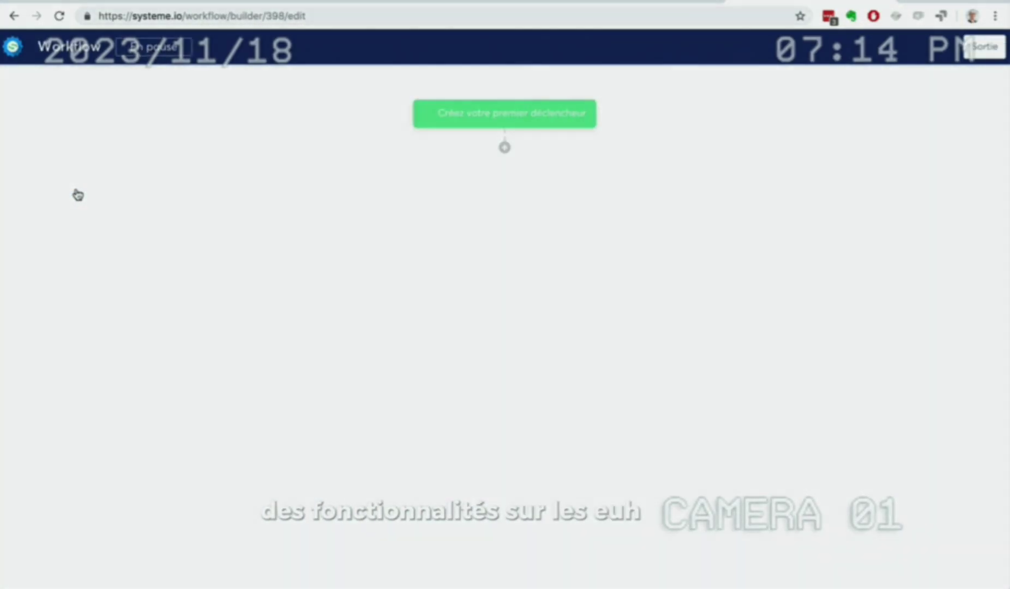
pyautogui.click(520, 119)
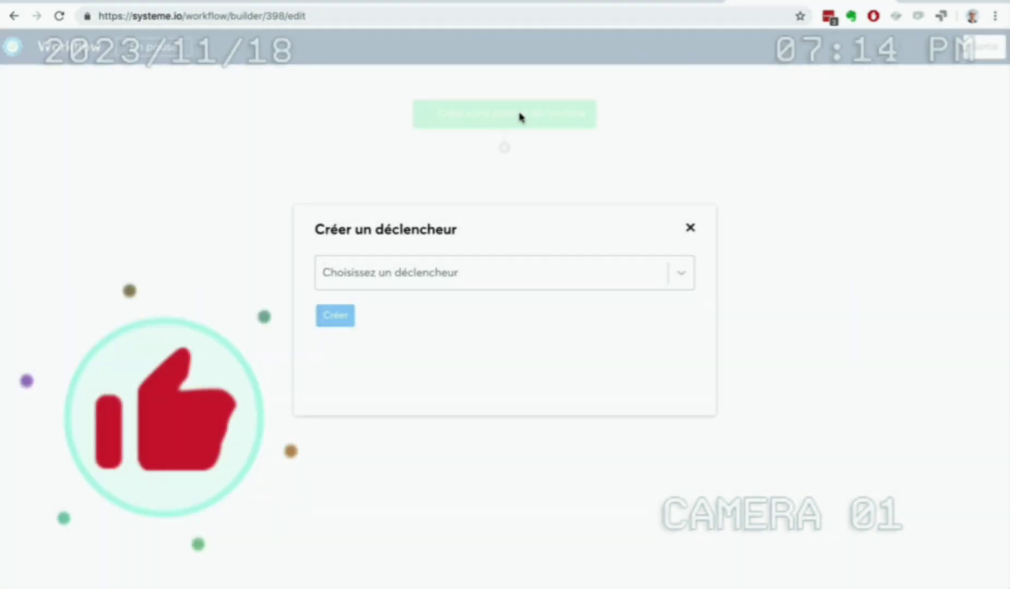
pyautogui.click(501, 266)
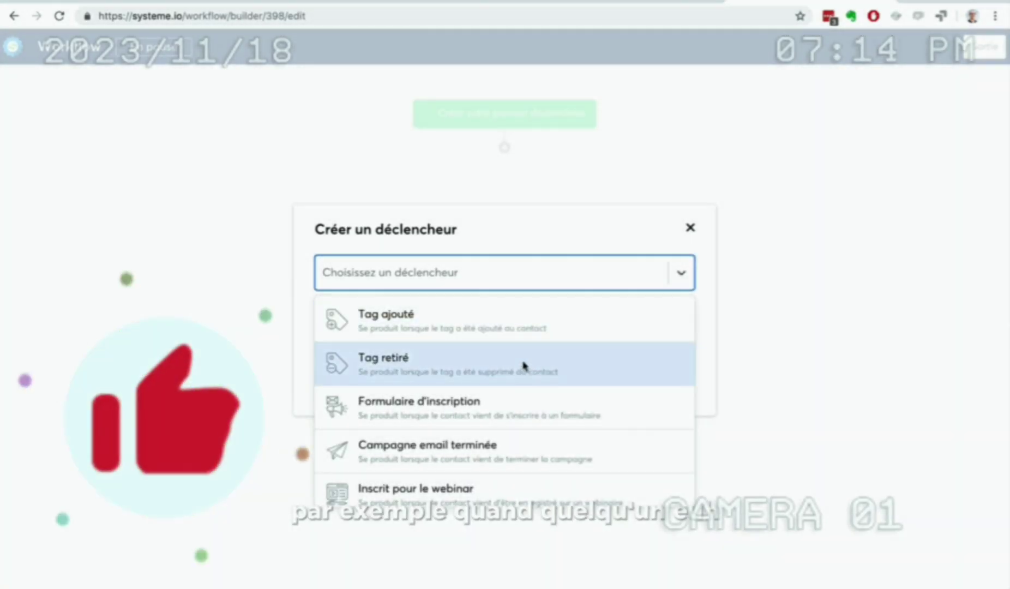
pyautogui.click(534, 404)
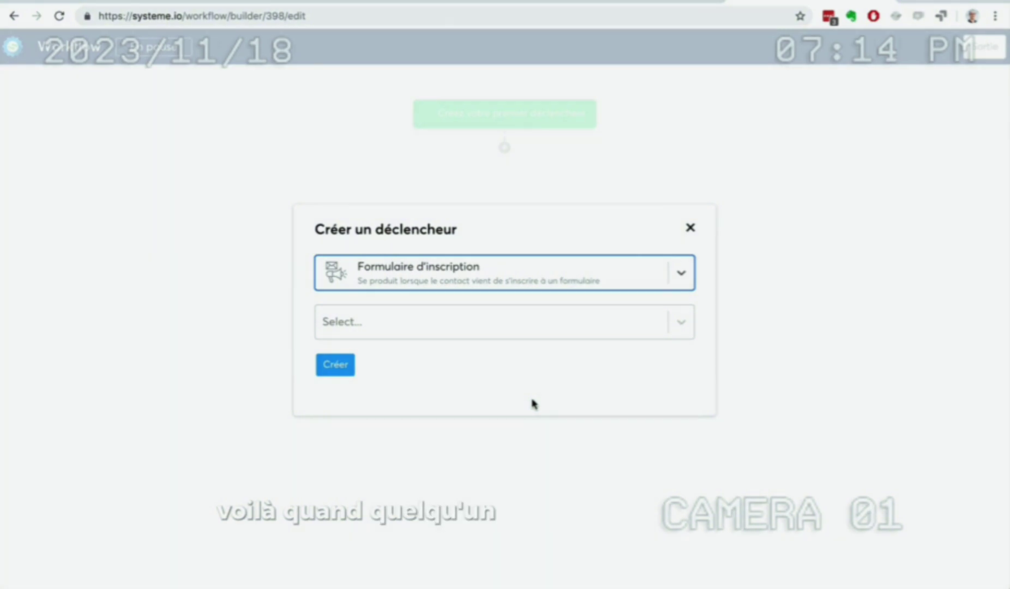
pyautogui.click(434, 330)
pyautogui.click(437, 410)
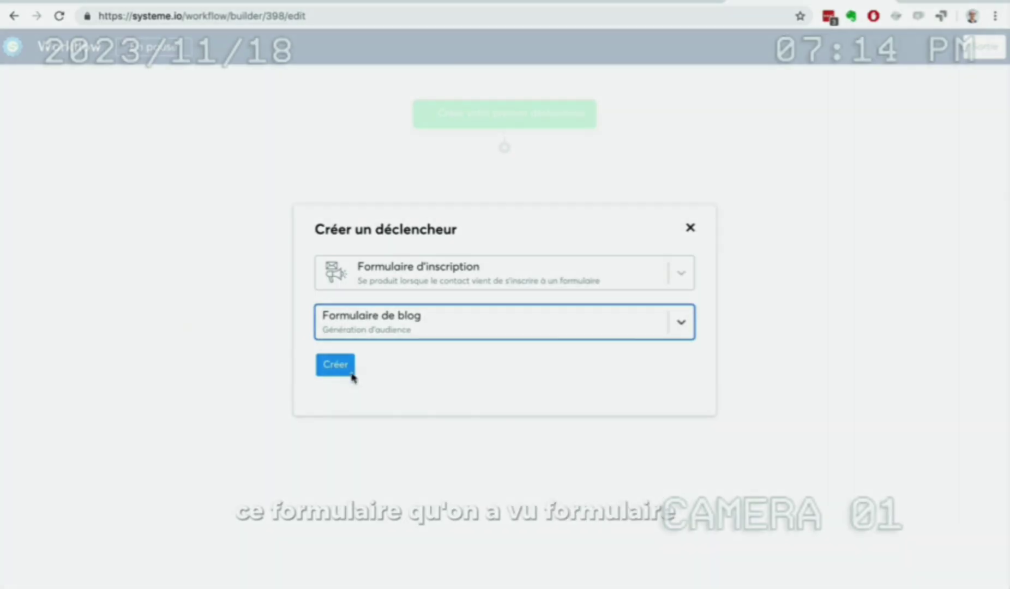
pyautogui.click(330, 367)
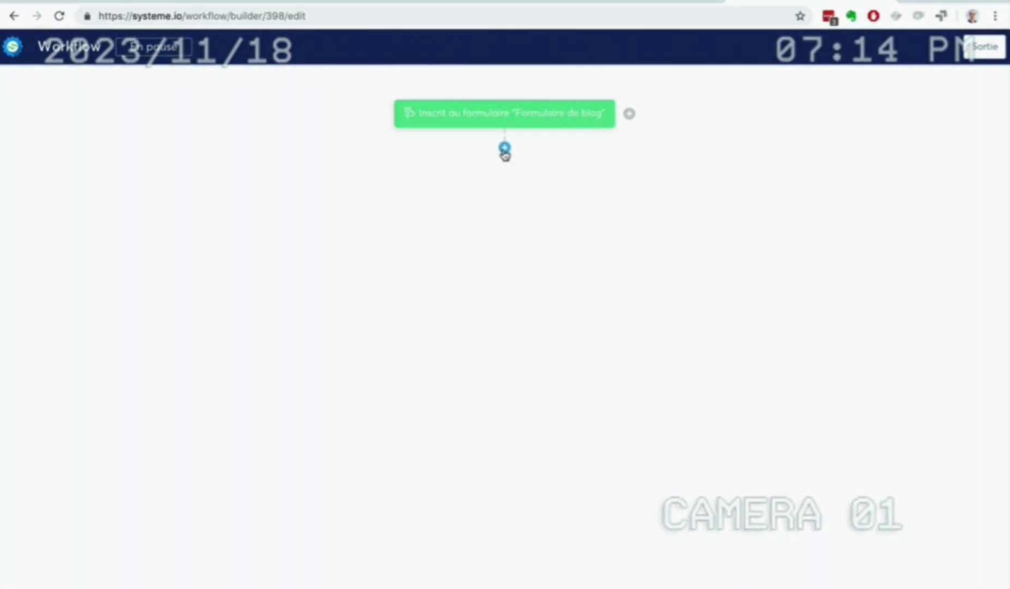
# - Add an Ajouter un tag action below the form trigger, using the tag Contacts
pyautogui.click(504, 149)
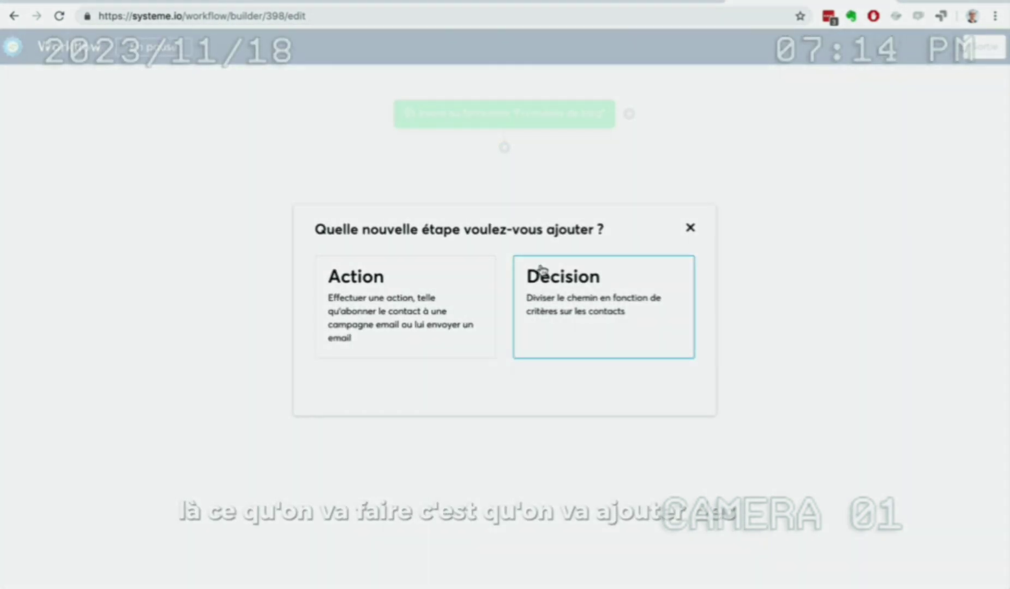
pyautogui.click(400, 302)
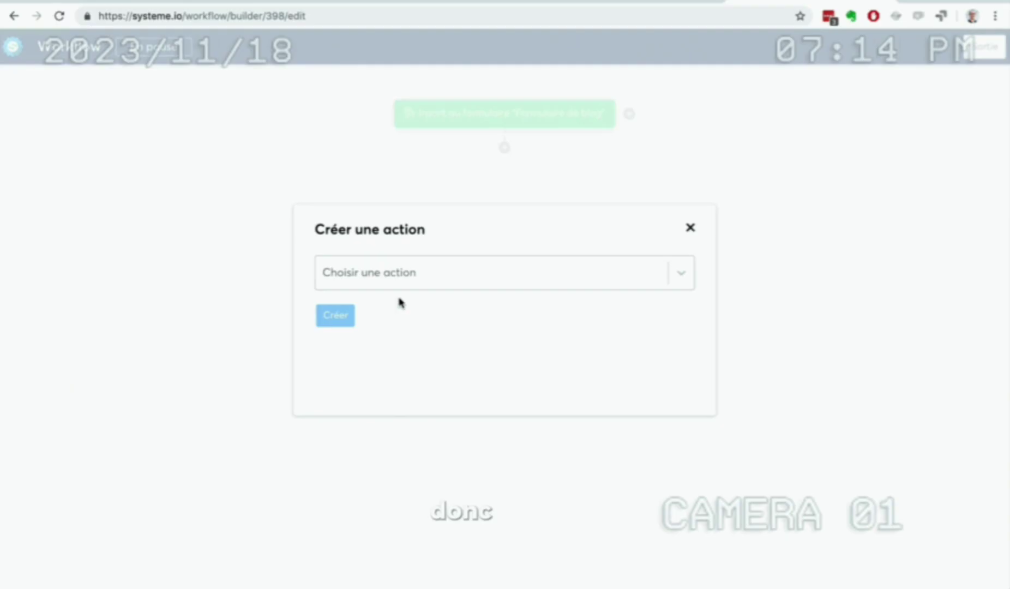
pyautogui.click(411, 283)
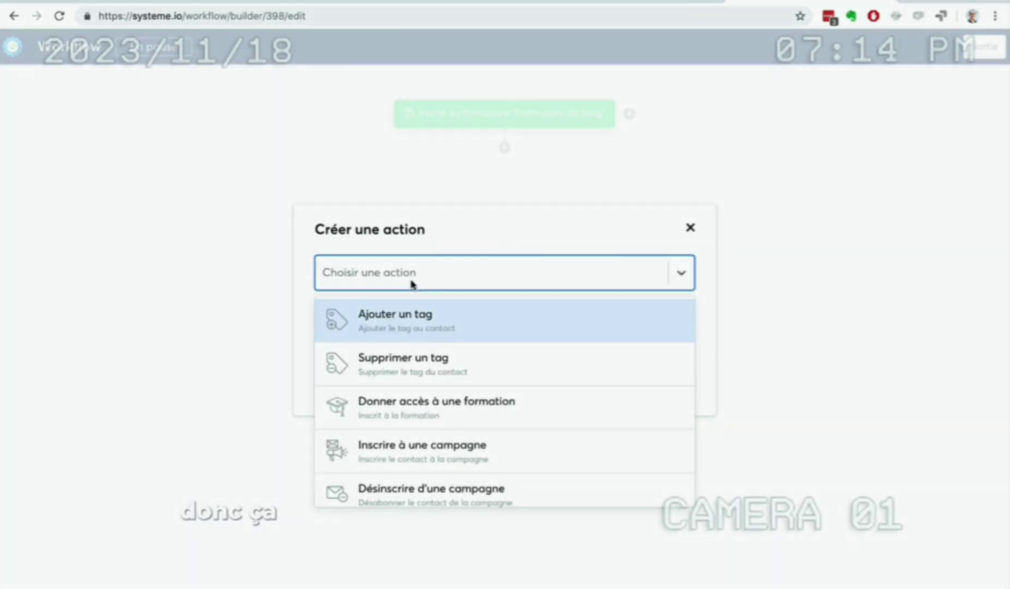
pyautogui.click(421, 331)
pyautogui.click(381, 316)
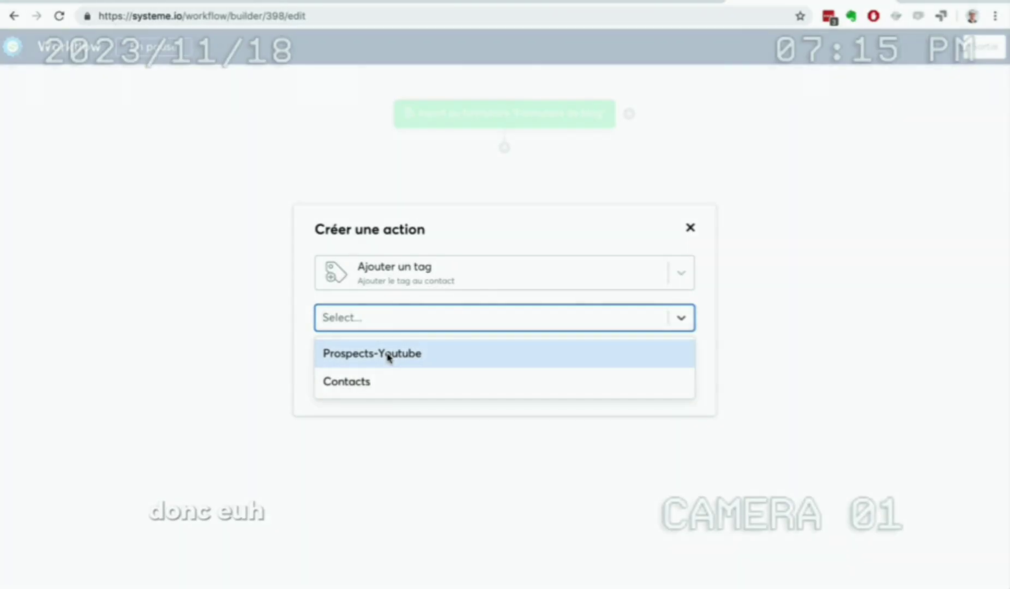
pyautogui.click(387, 378)
pyautogui.click(336, 361)
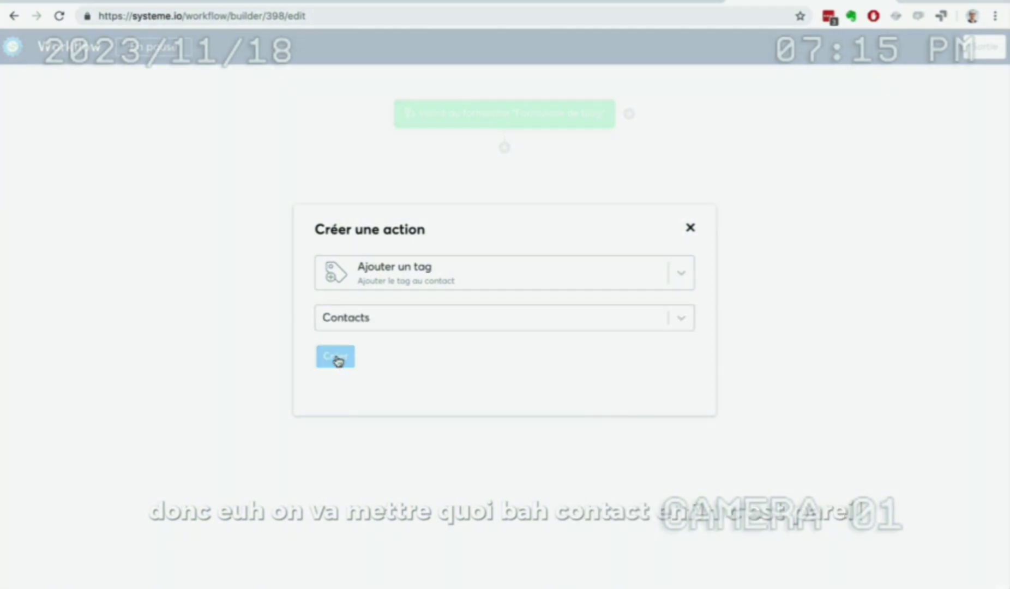
pyautogui.click(504, 214)
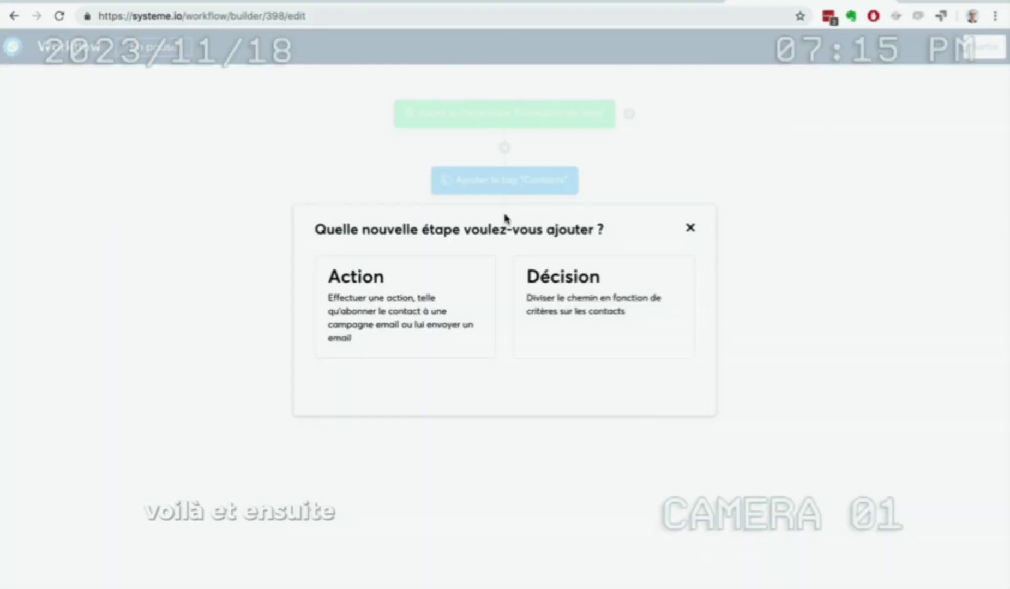
pyautogui.click(381, 306)
pyautogui.click(404, 276)
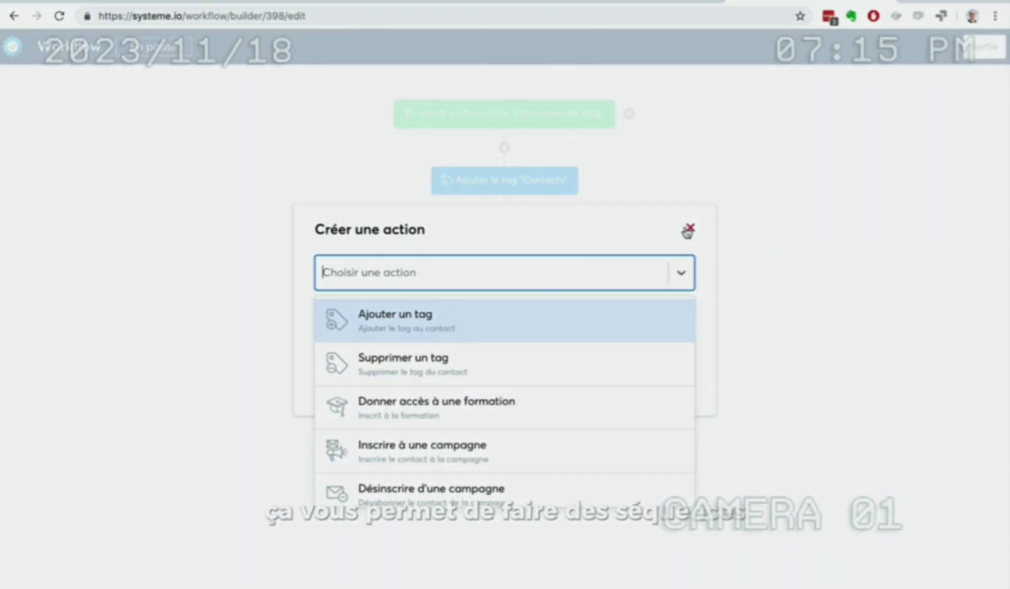
pyautogui.scroll(-2, 574, 361)
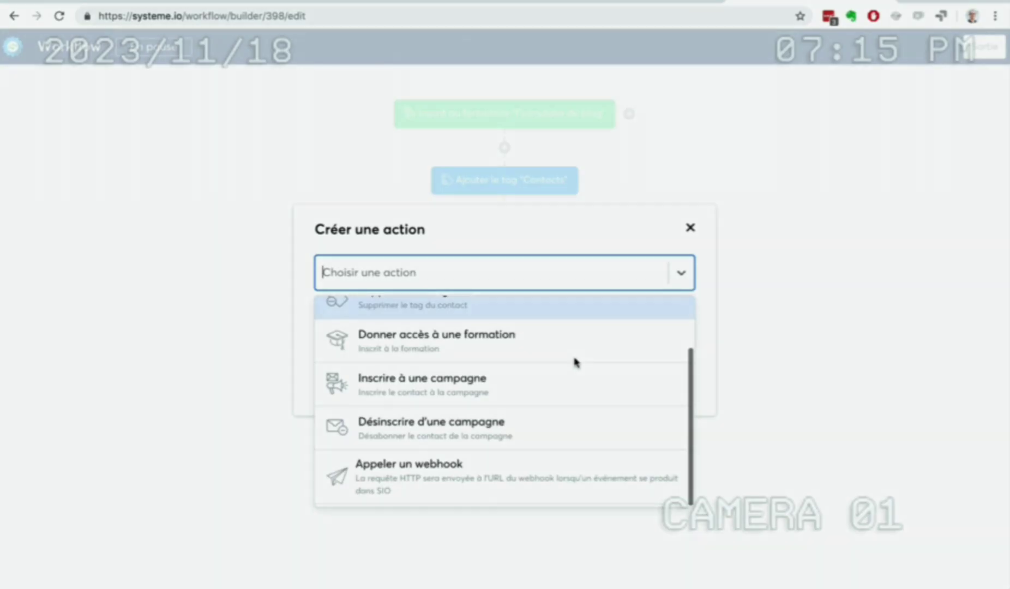
pyautogui.click(690, 228)
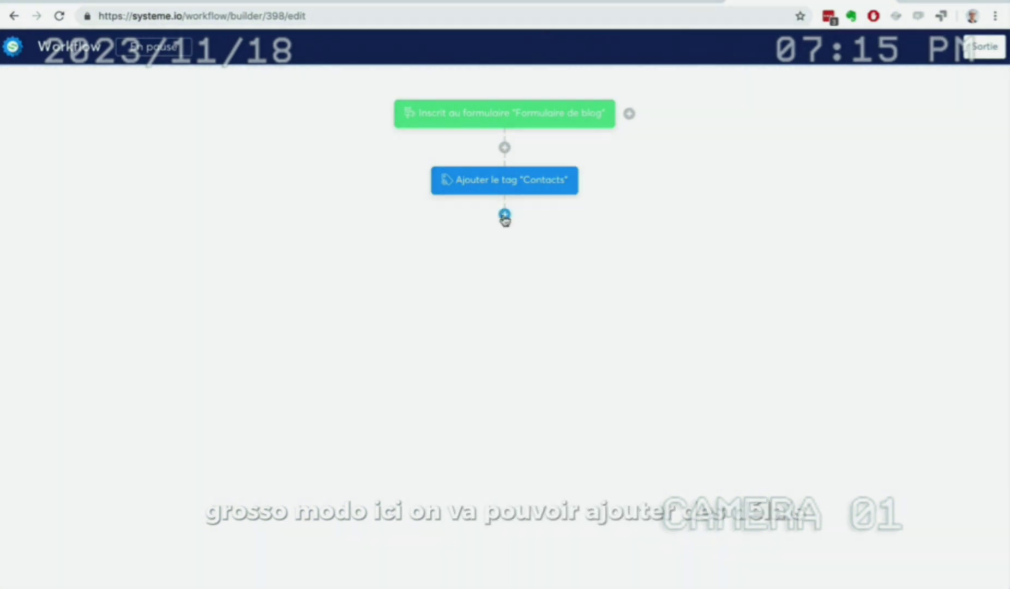
pyautogui.click(504, 216)
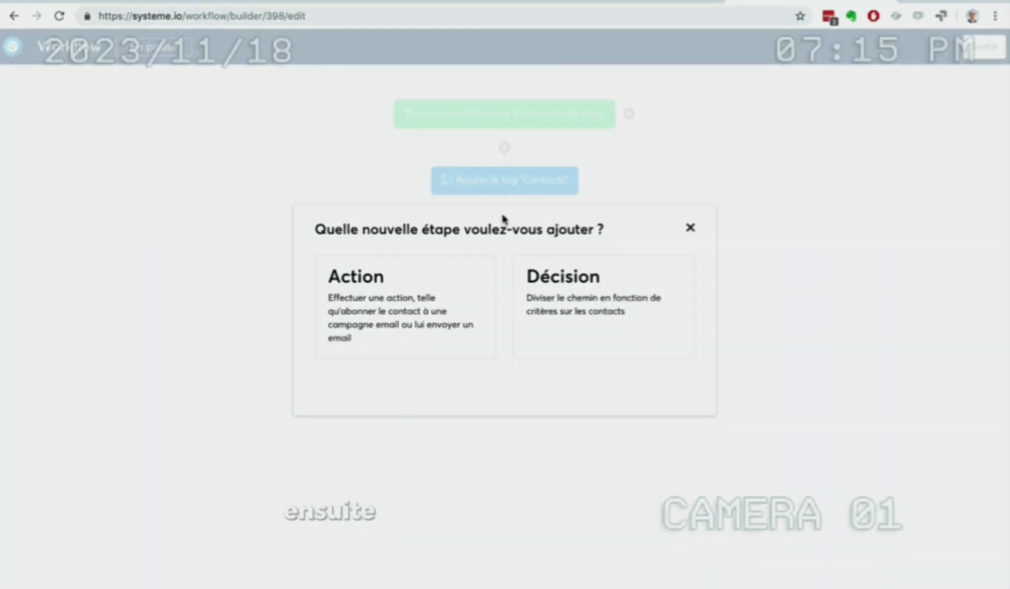
pyautogui.click(564, 282)
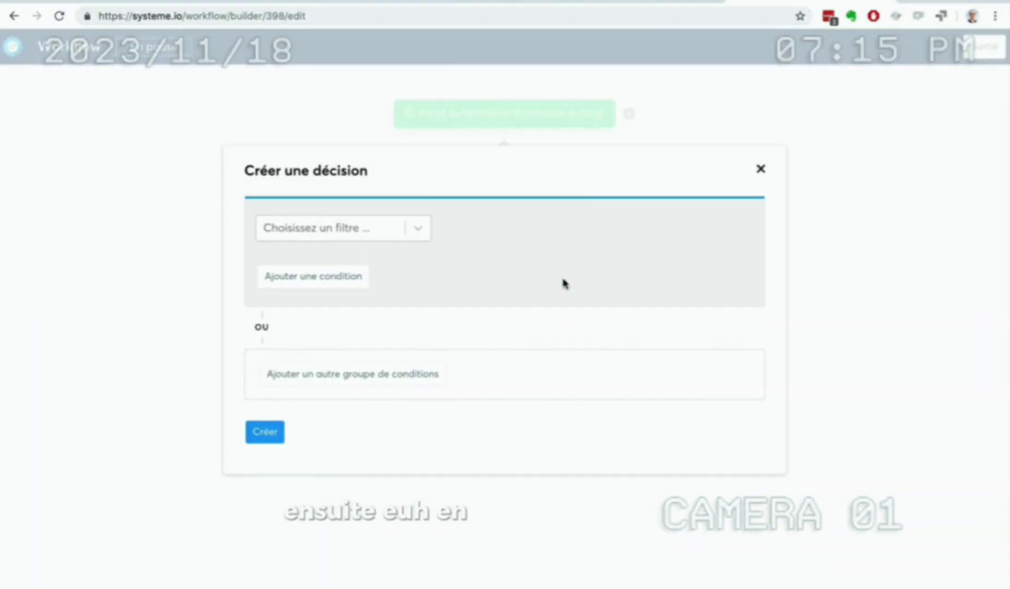
pyautogui.click(760, 169)
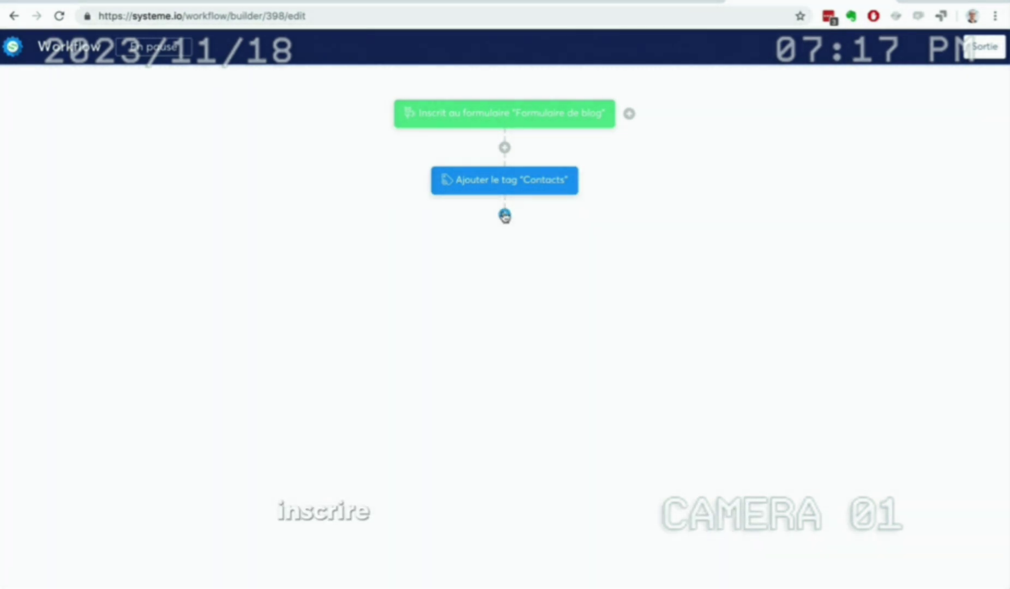
# - Add an Inscrire à une campagne action after the tag action, using the campaign "7 conseils pour ..."
pyautogui.click(505, 216)
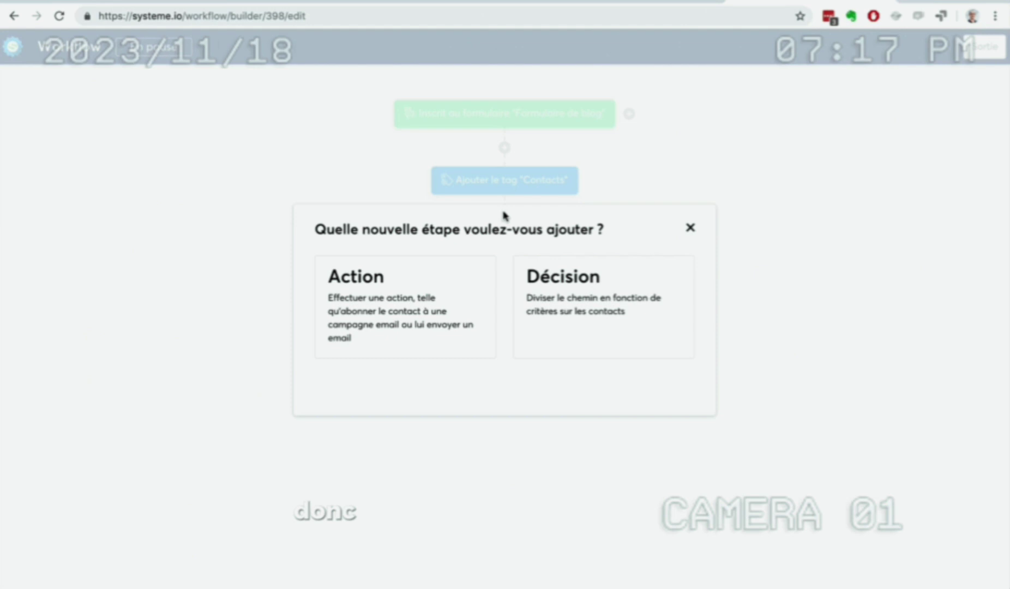
pyautogui.click(409, 288)
pyautogui.click(451, 283)
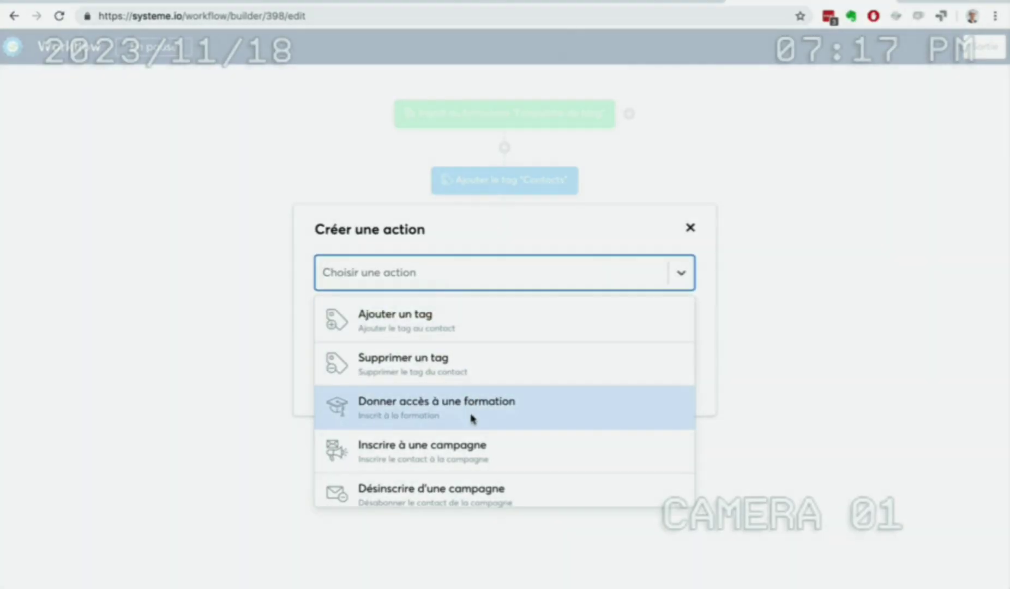
pyautogui.click(466, 445)
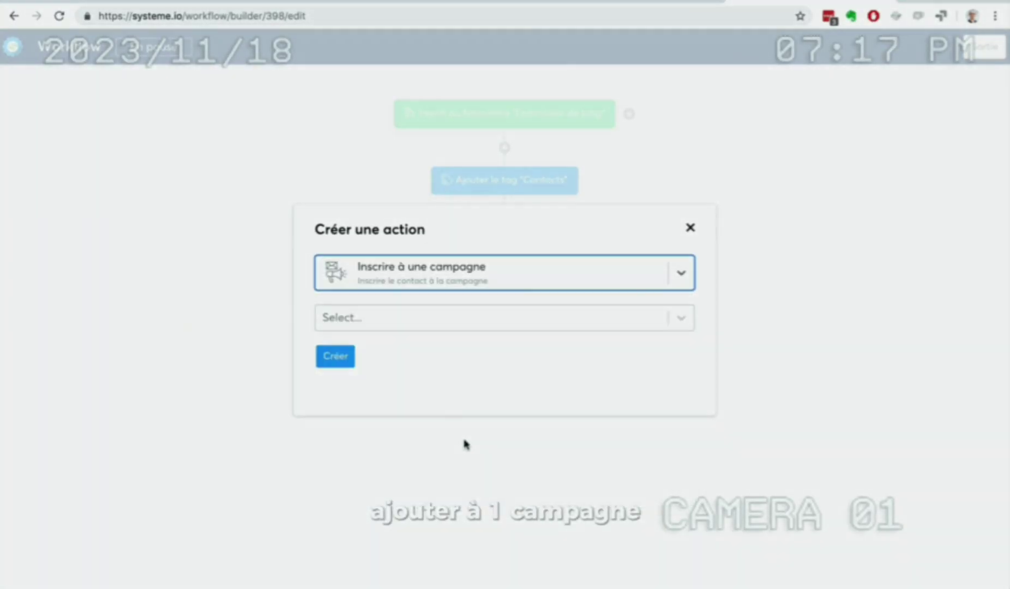
pyautogui.click(385, 319)
pyautogui.click(385, 354)
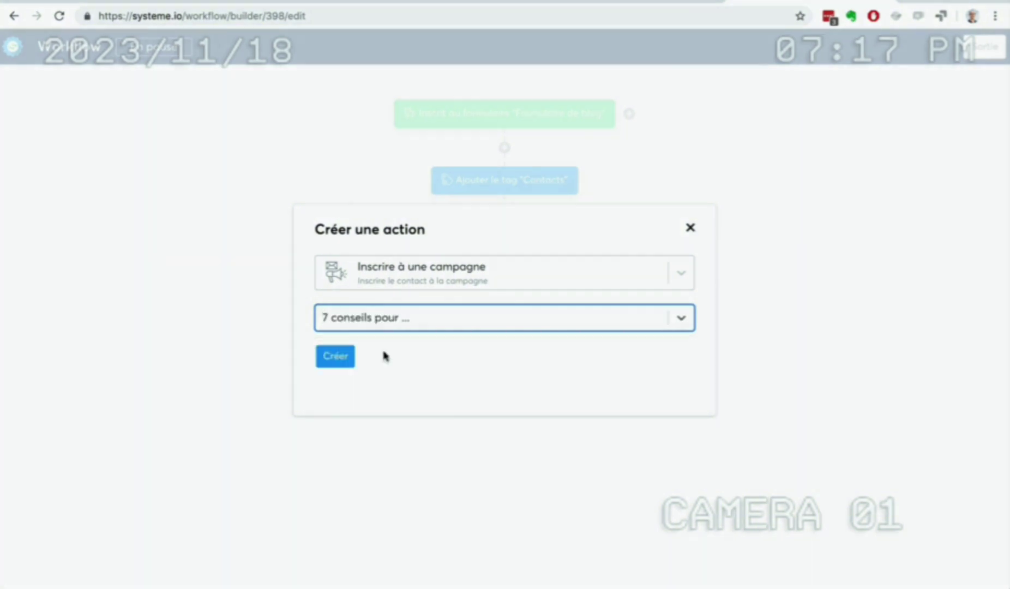
pyautogui.click(335, 357)
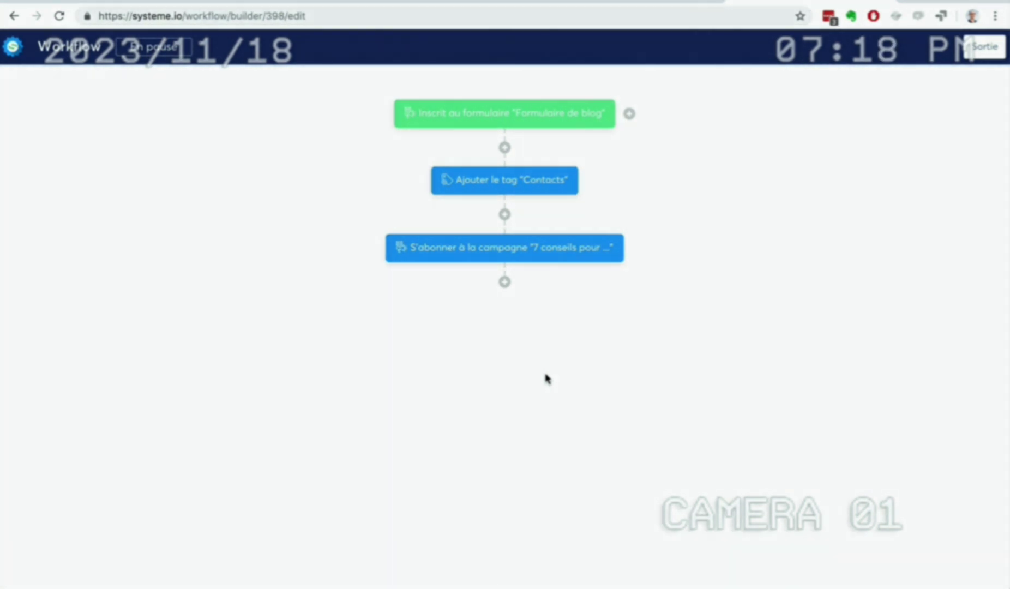
# - Add a decision after the campaign action that checks whether the contact is tagged with Prospects-Youtube (Tag, Contact tagué avec)
pyautogui.moveTo(595, 250)
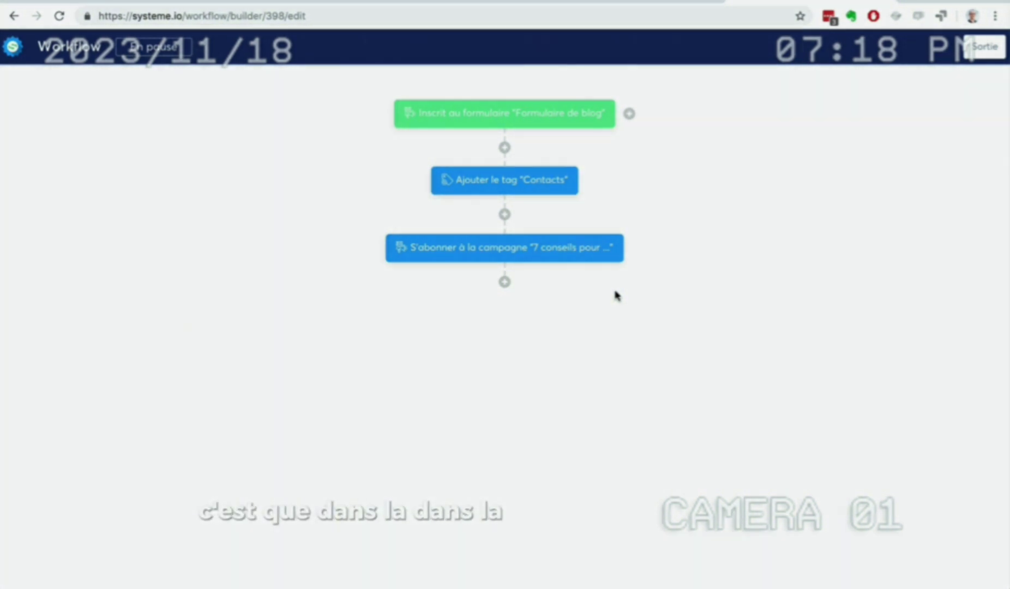
pyautogui.moveTo(504, 254)
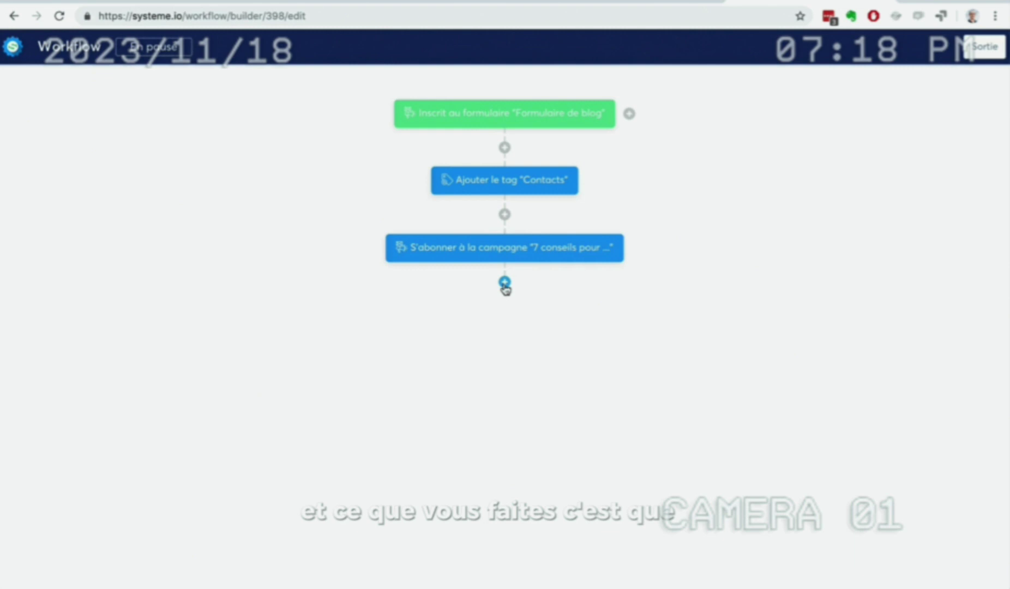
pyautogui.click(504, 283)
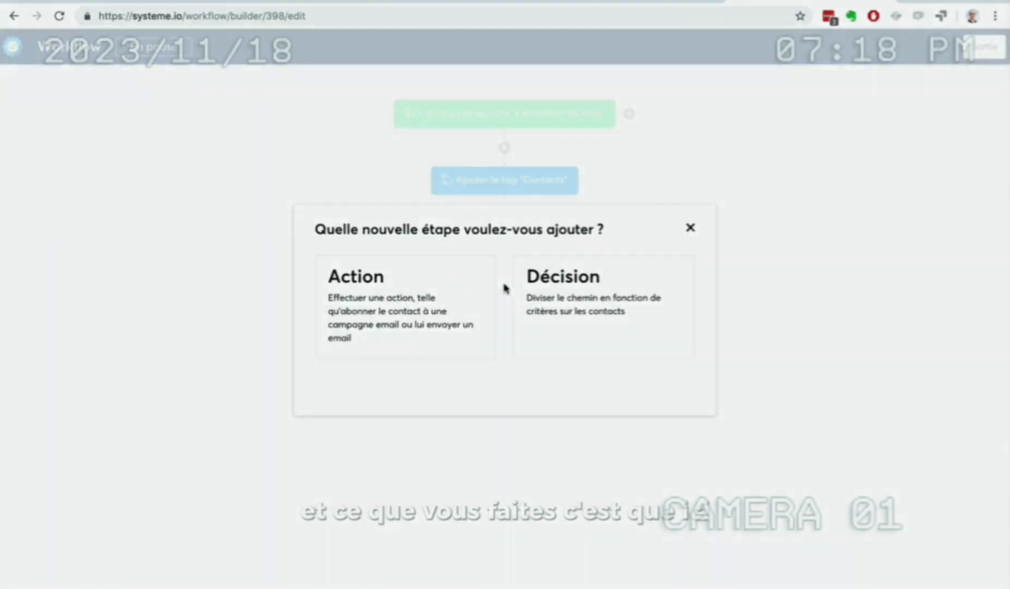
pyautogui.click(543, 289)
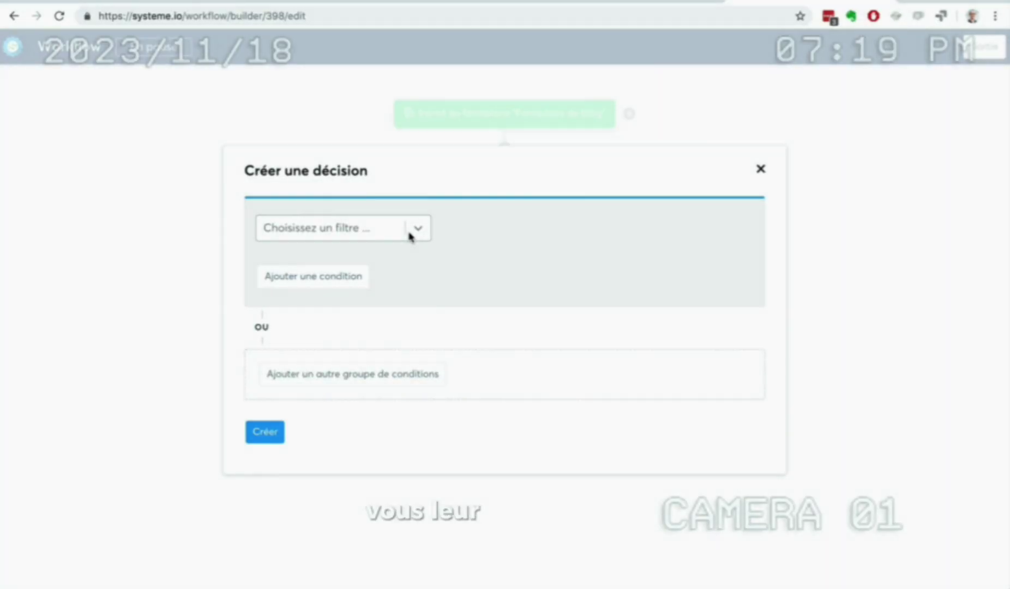
pyautogui.click(411, 236)
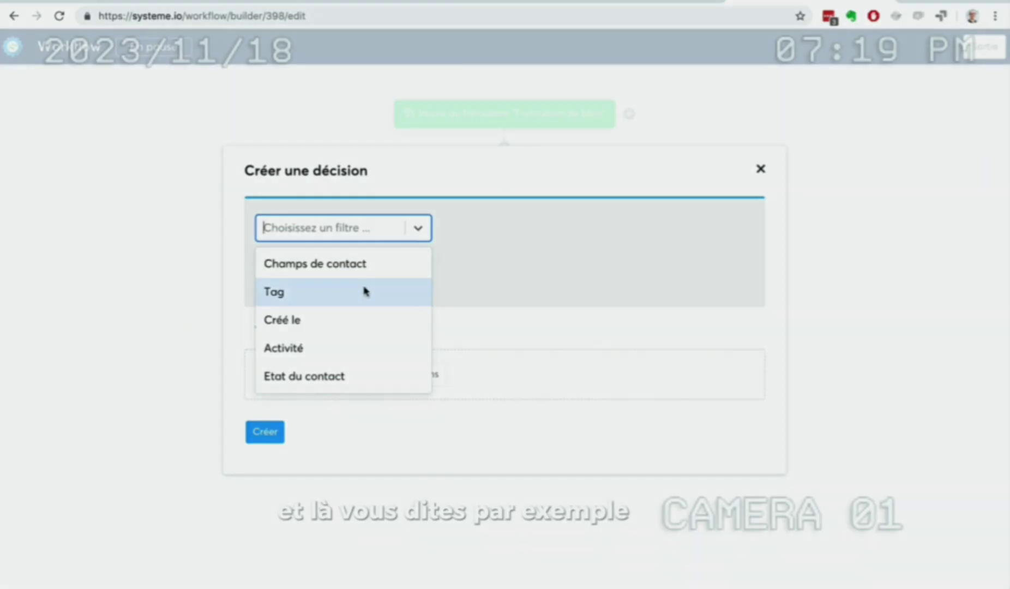
pyautogui.click(364, 291)
pyautogui.click(598, 228)
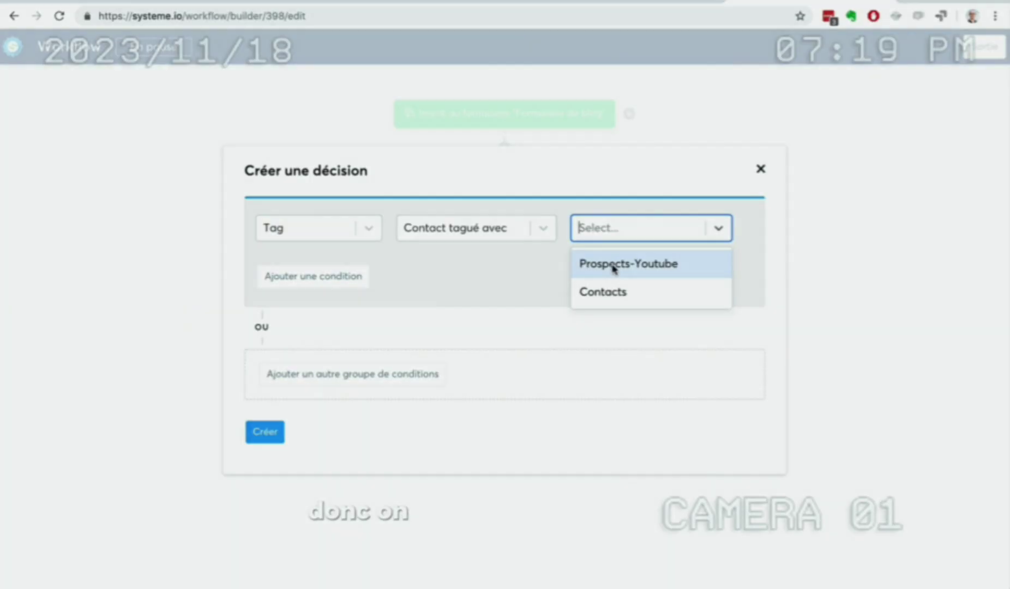
pyautogui.click(612, 265)
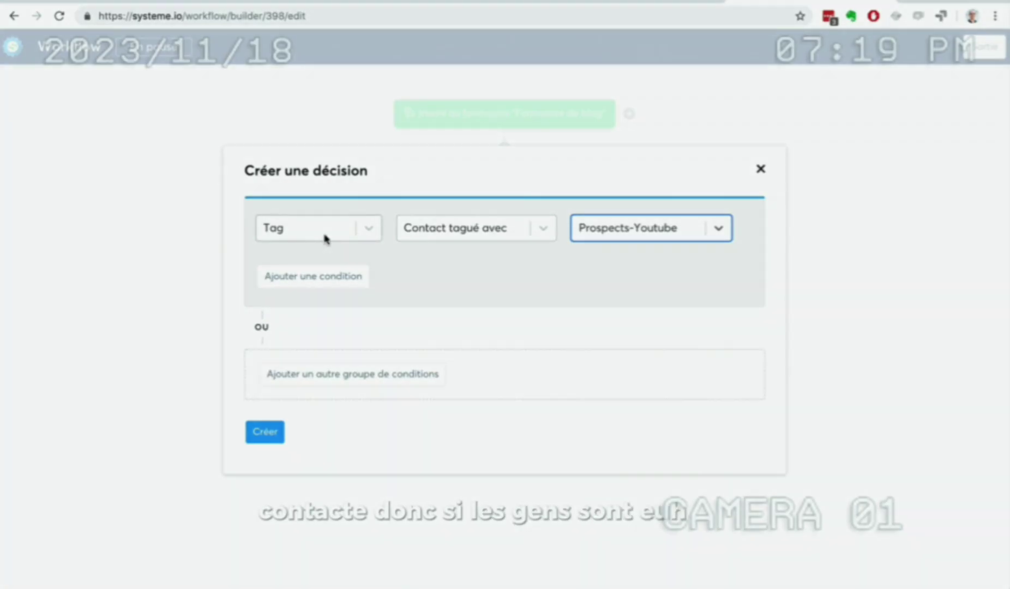
pyautogui.click(325, 234)
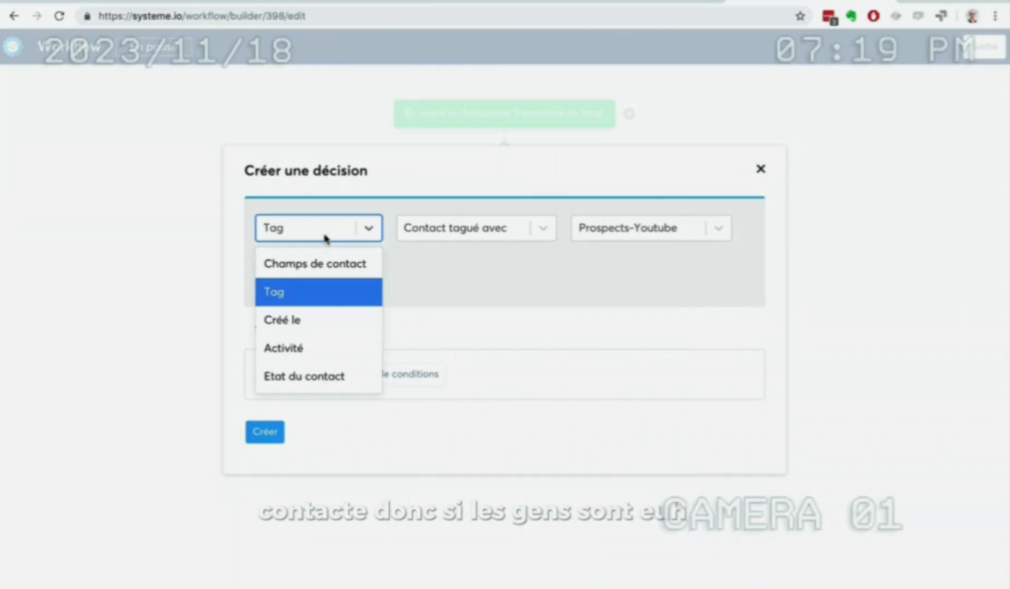
pyautogui.click(429, 311)
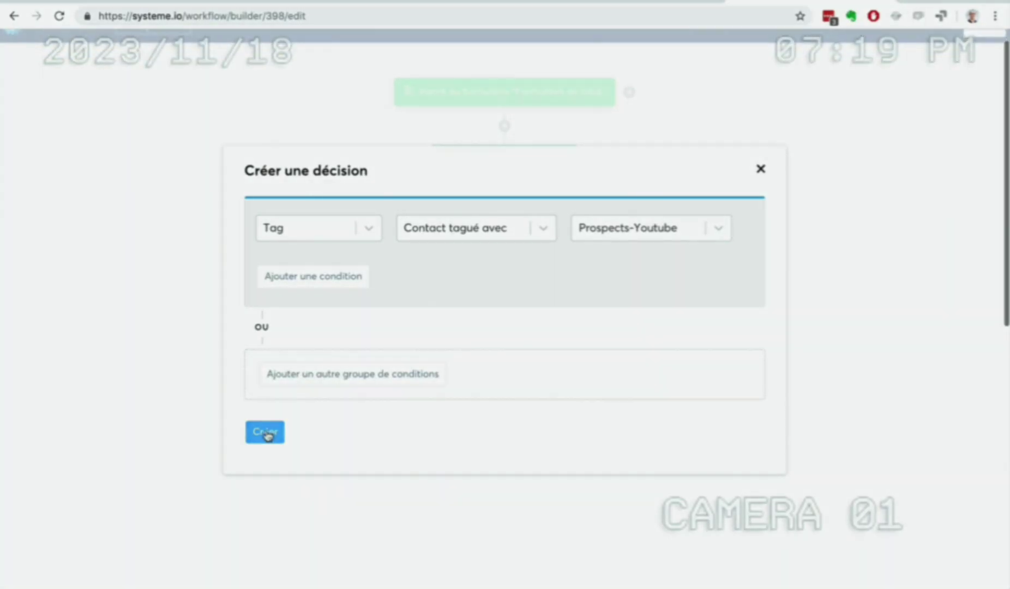
pyautogui.click(265, 431)
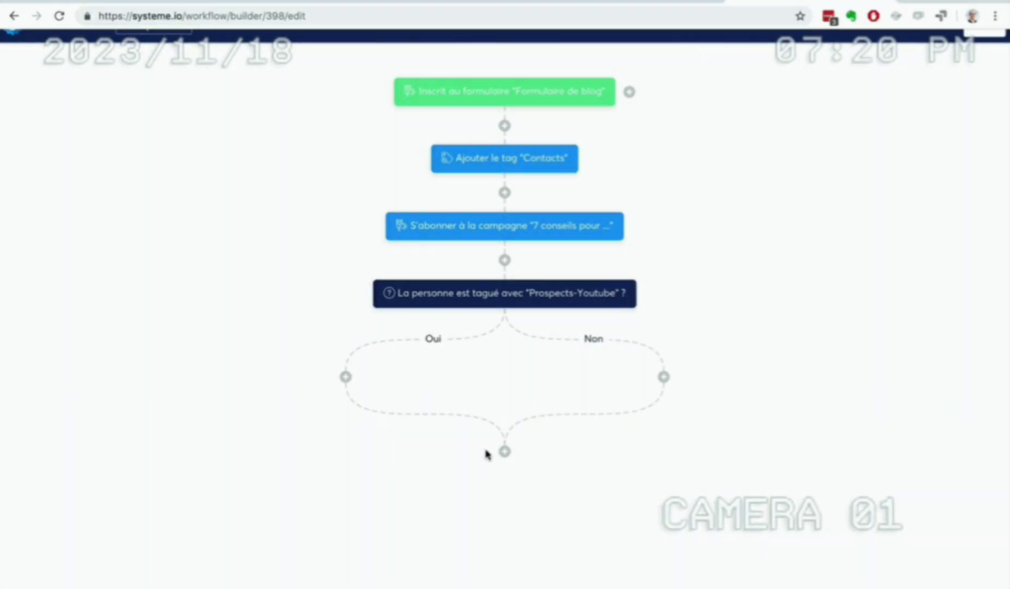
# - Add a Désinscrire d'une campagne action on the decision's Oui branch, using the campaign "7 conseils pour ..."
pyautogui.click(344, 377)
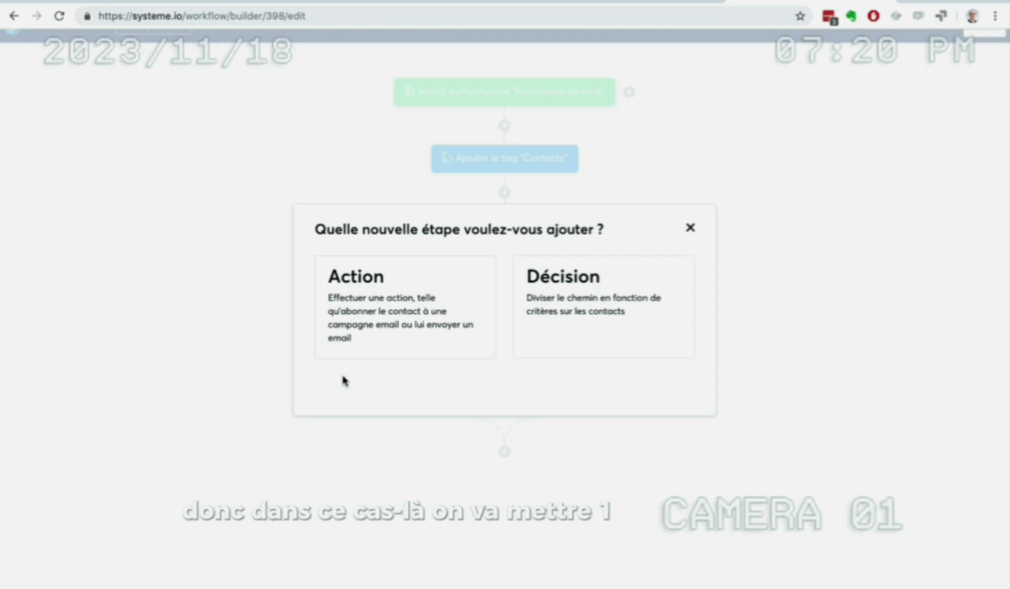
pyautogui.click(392, 332)
pyautogui.click(437, 278)
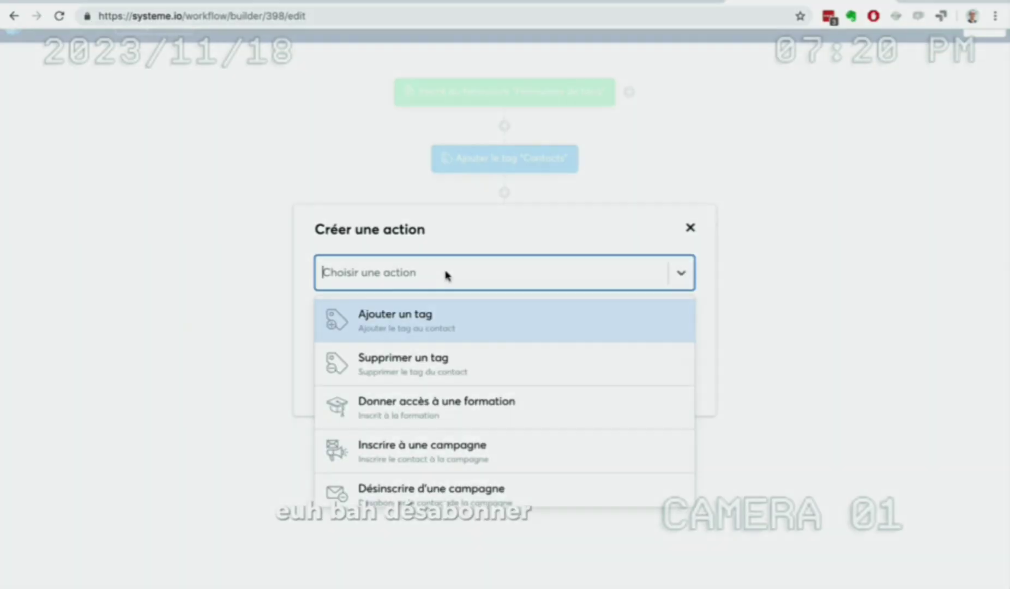
pyautogui.scroll(-1, 463, 388)
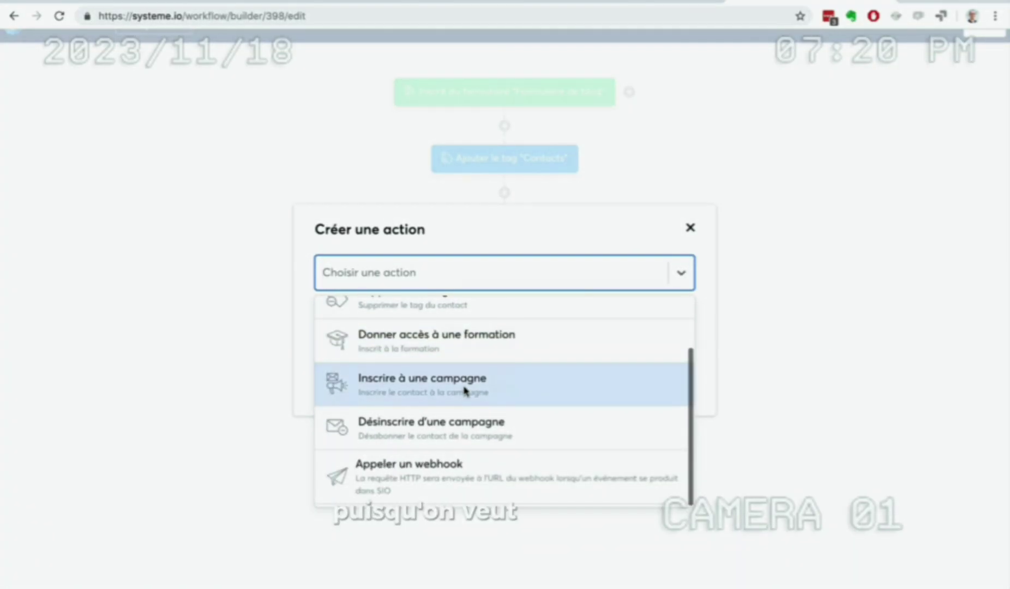
pyautogui.click(461, 435)
pyautogui.click(440, 326)
pyautogui.click(430, 356)
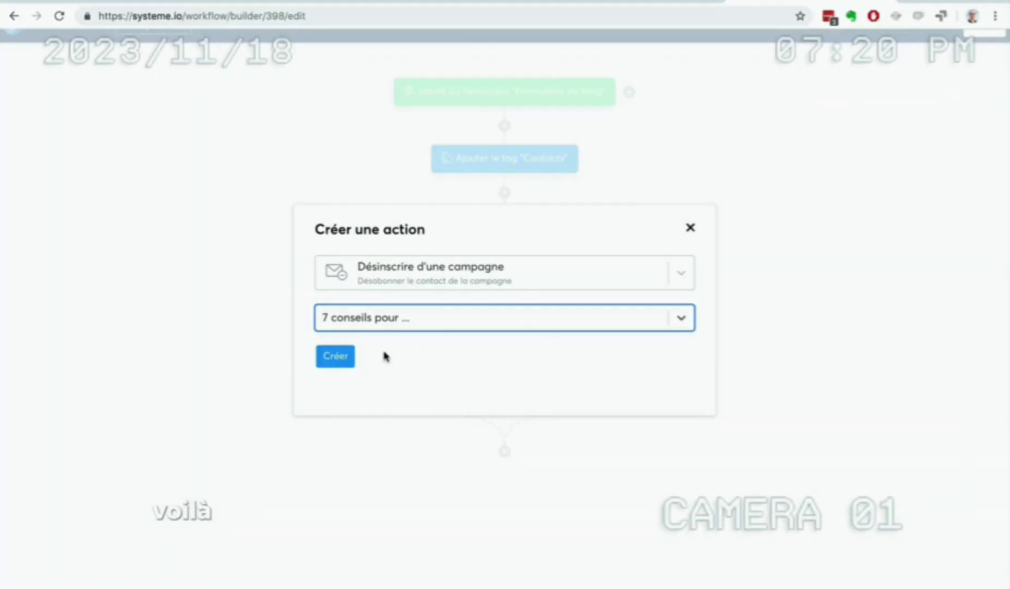
pyautogui.click(337, 357)
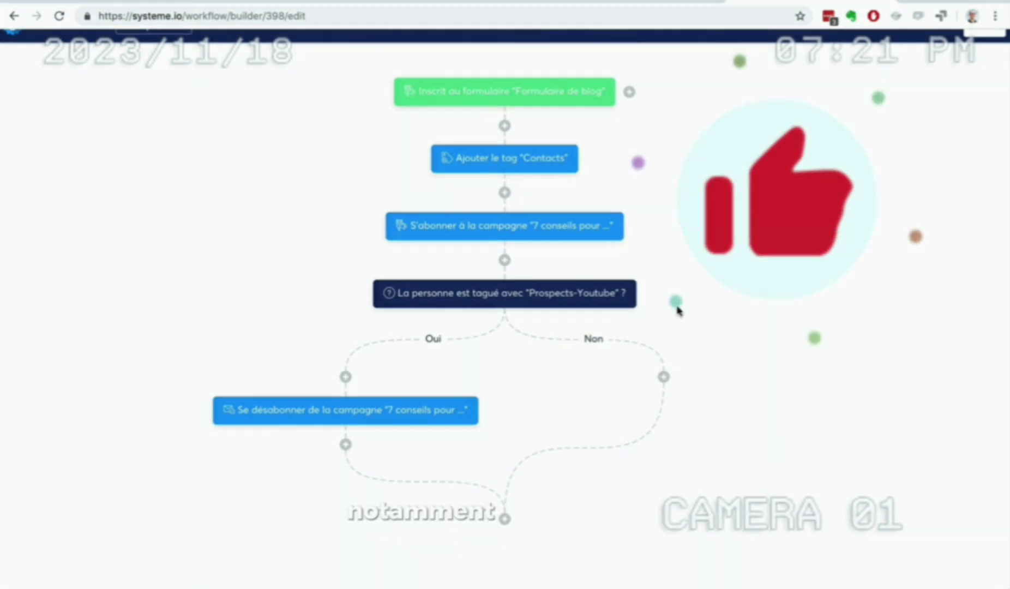
pyautogui.scroll(1, 716, 308)
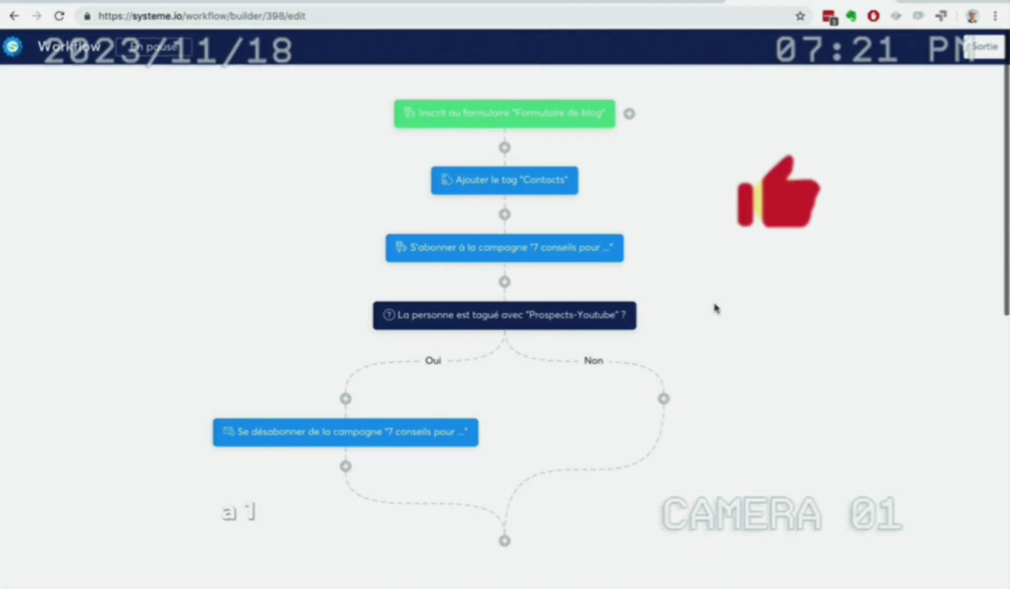
pyautogui.scroll(-1, 716, 308)
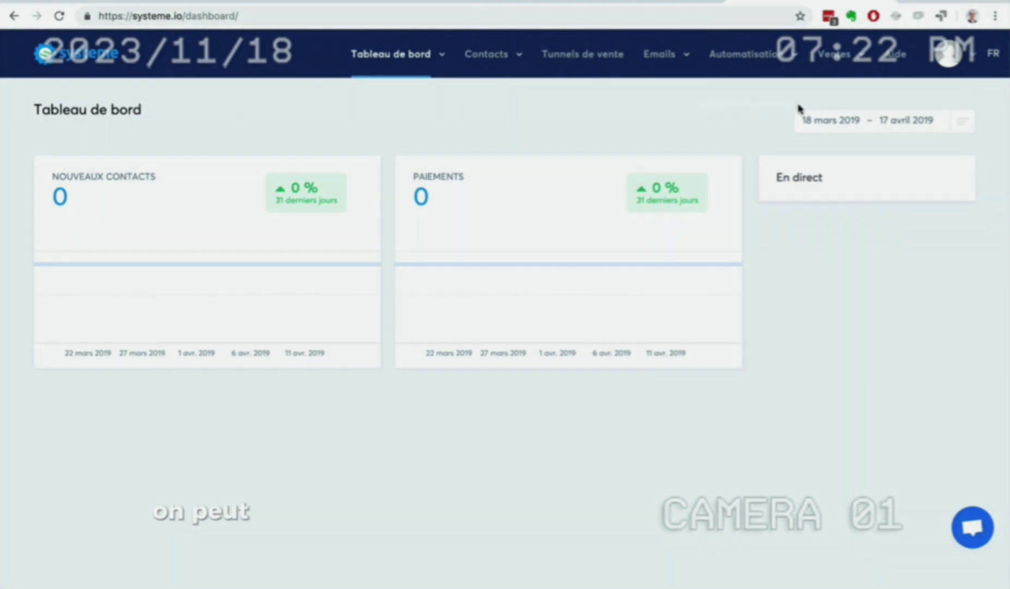
# - Create and save a new course (formation) named "Formation guitare"
pyautogui.moveTo(829, 59)
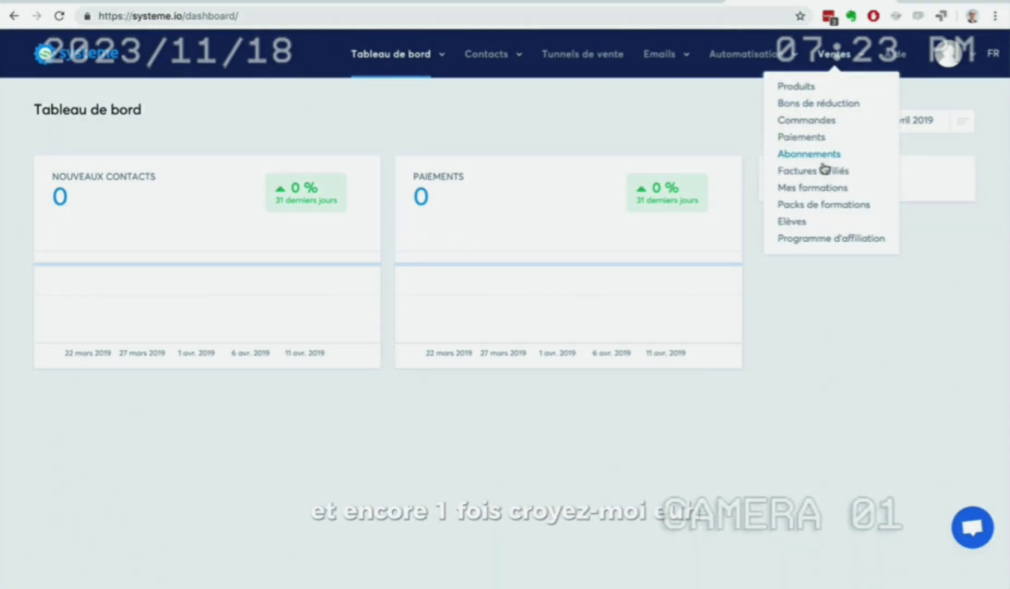
pyautogui.click(809, 192)
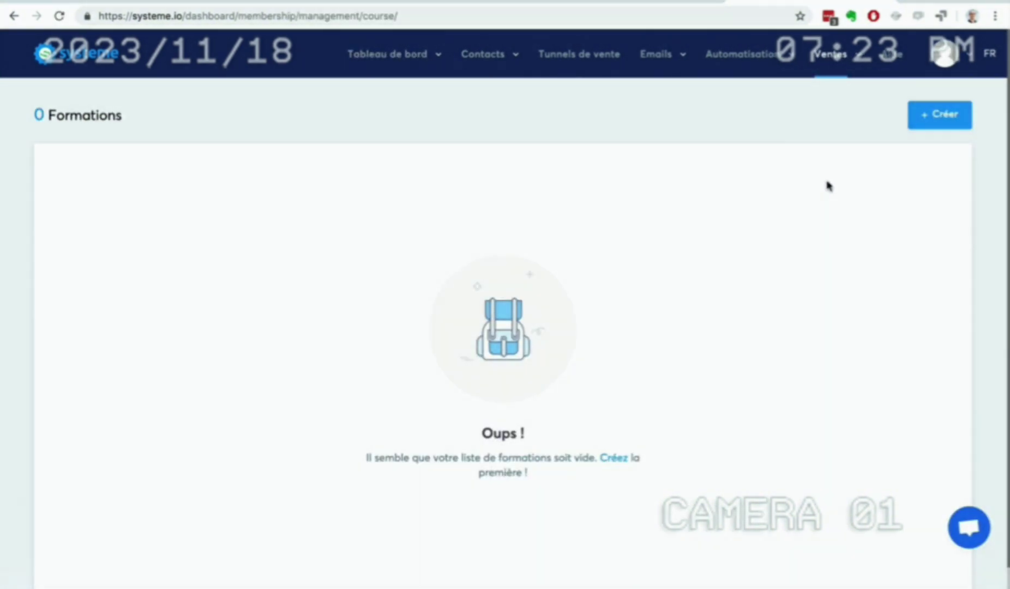
pyautogui.click(830, 54)
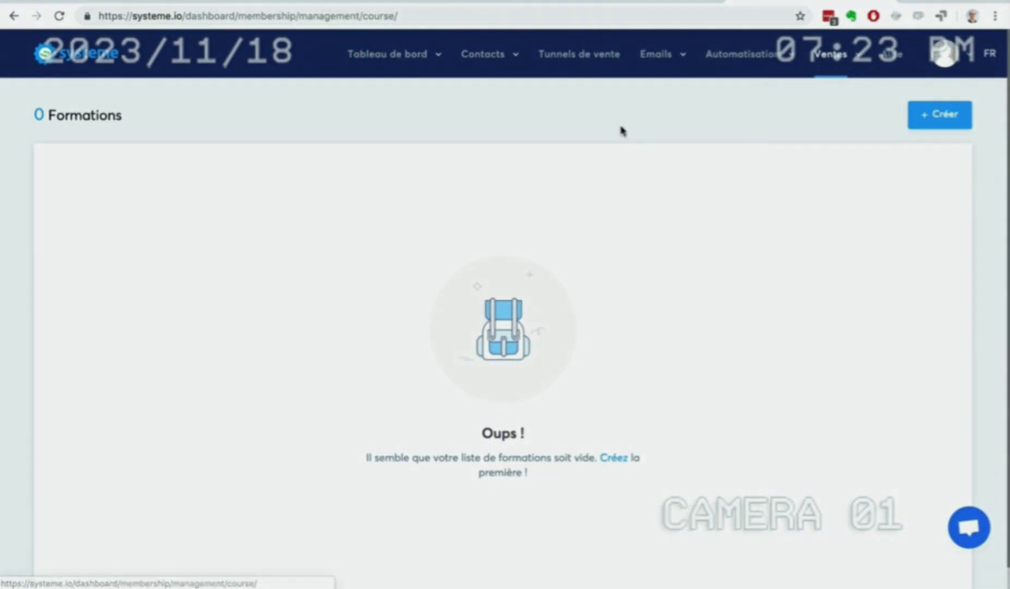
pyautogui.click(932, 117)
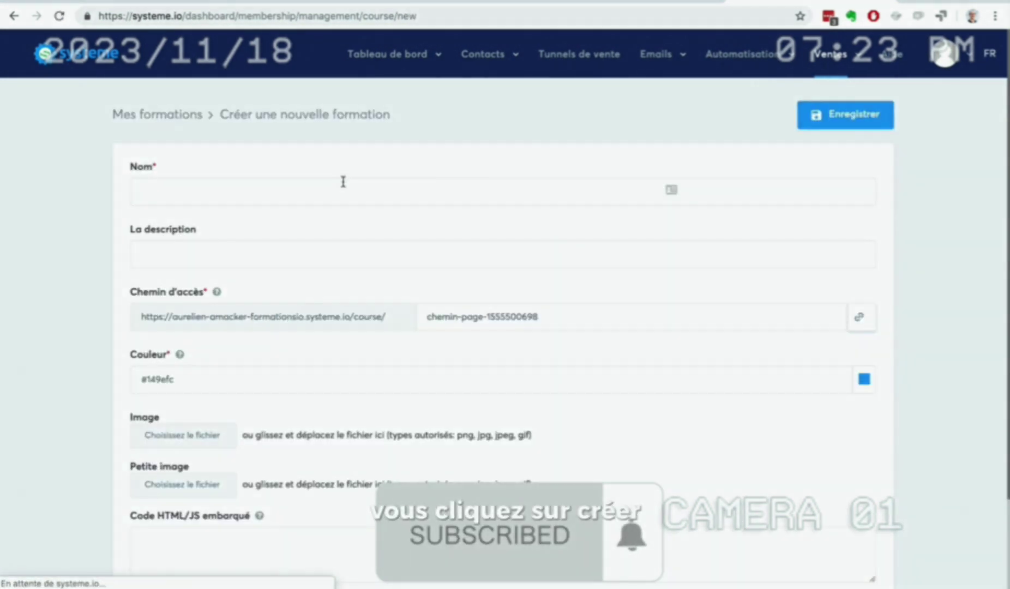
pyautogui.click(192, 193)
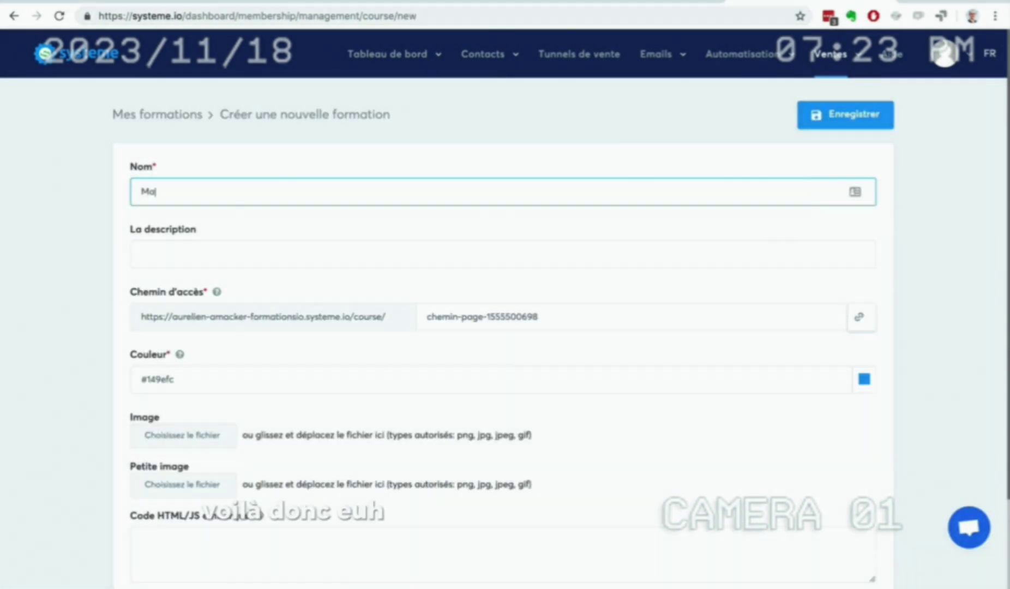
pyautogui.write('Ma')
pyautogui.press('BackSpace')
pyautogui.press('BackSpace')
pyautogui.write('Formation')
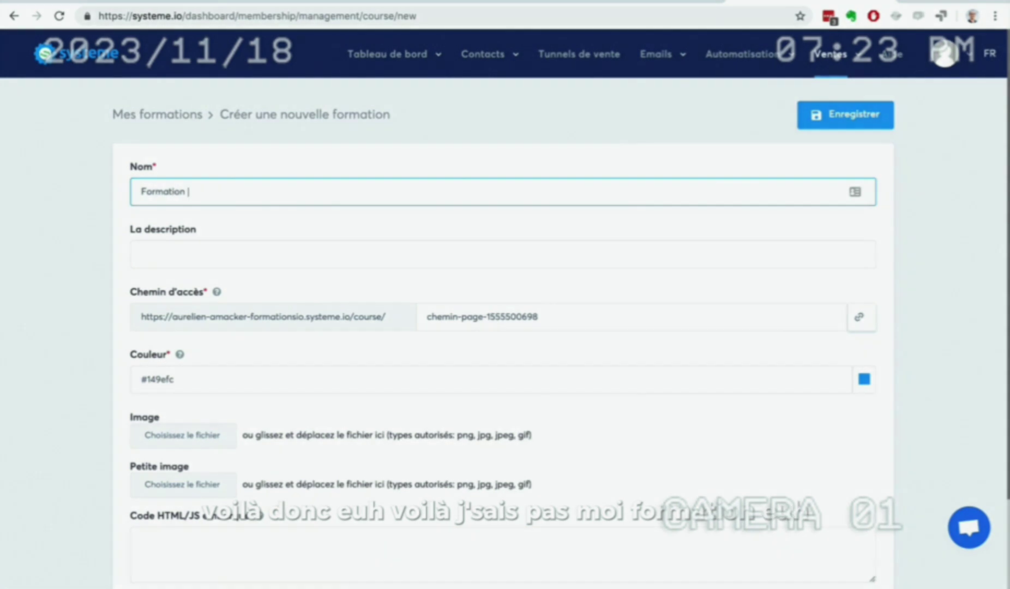
pyautogui.write(' guitare')
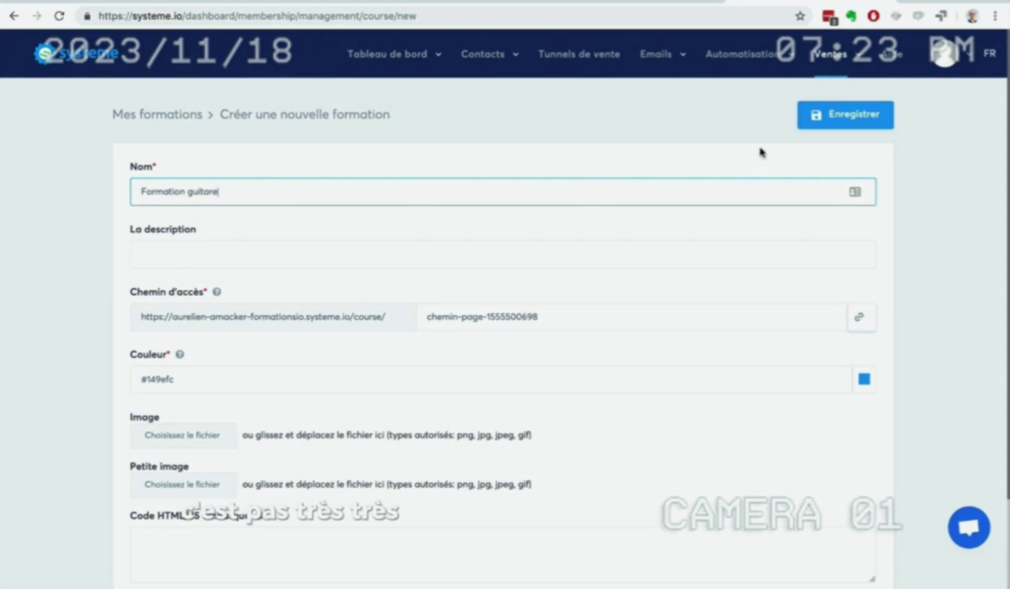
pyautogui.click(837, 109)
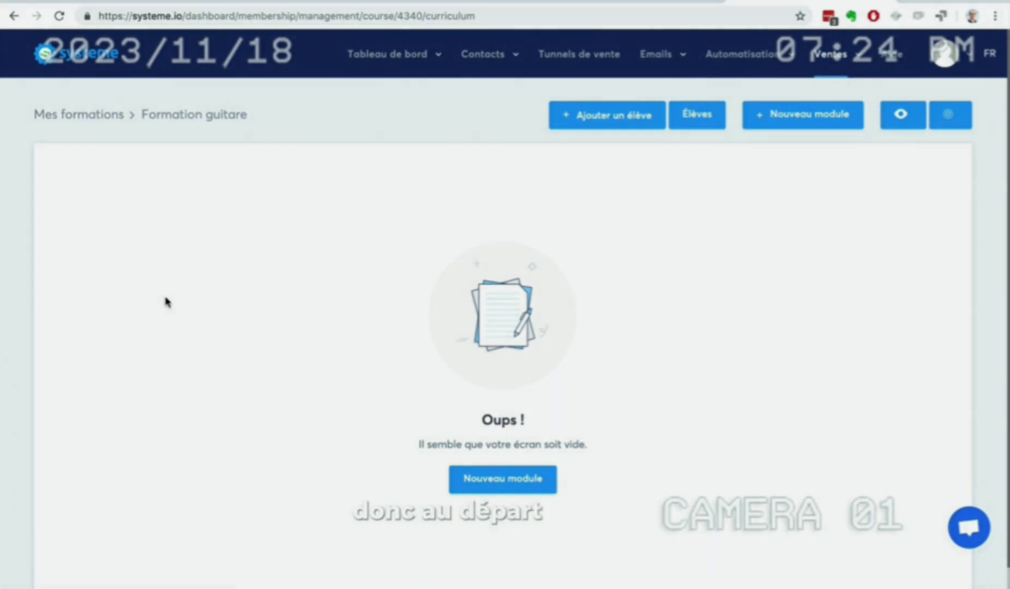
# - Create a module named "Module 1: Les bases" in the Formation guitare course
pyautogui.click(506, 482)
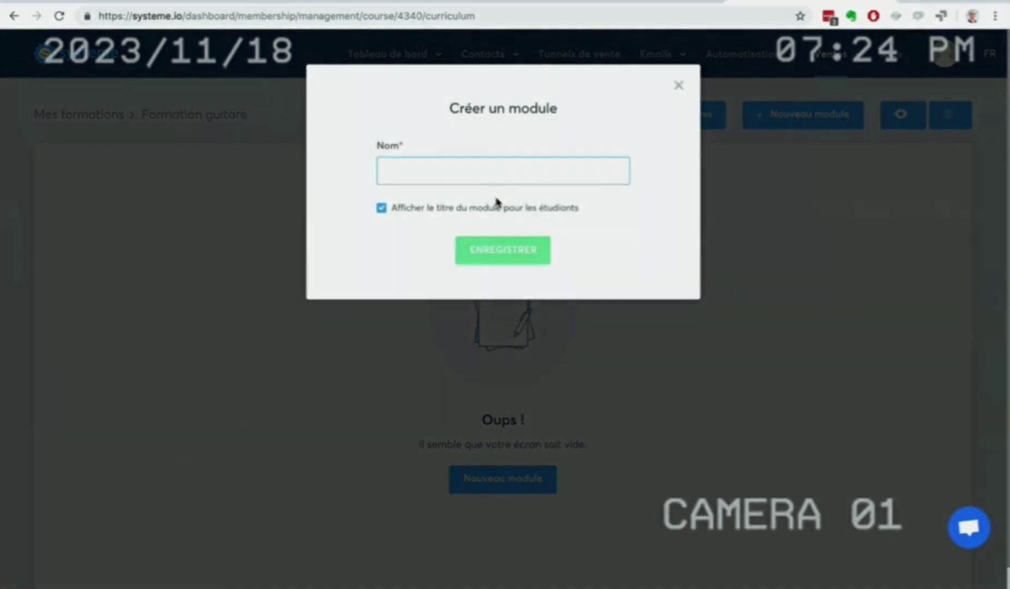
pyautogui.write('Module ')
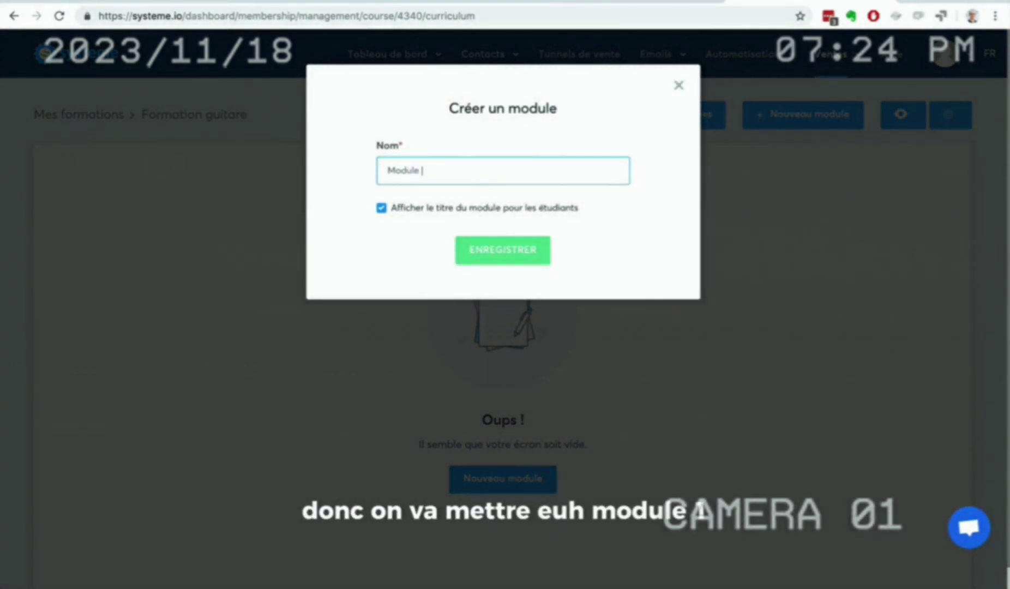
pyautogui.write('1: Les bases')
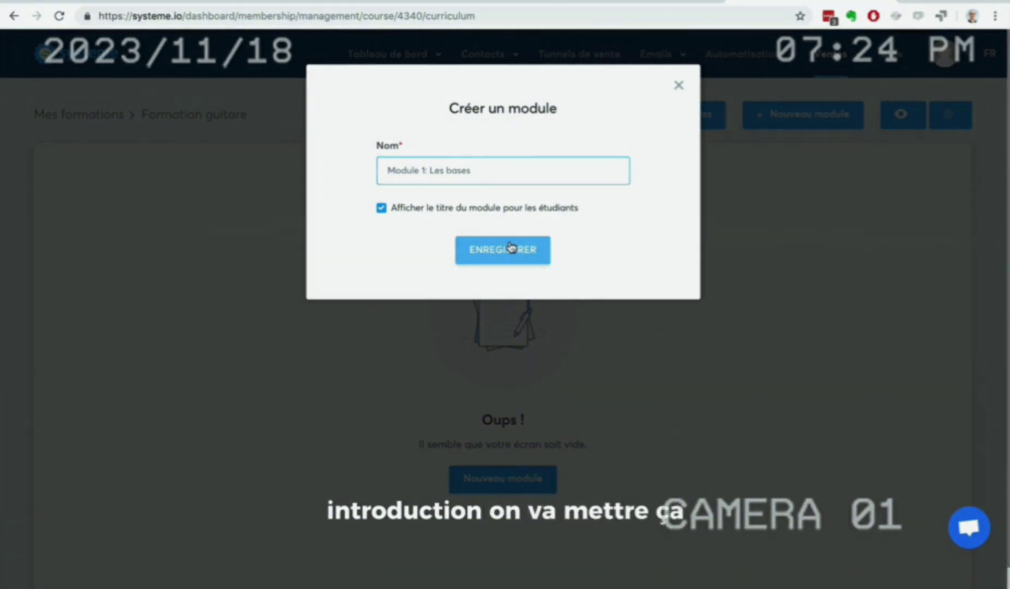
pyautogui.click(510, 248)
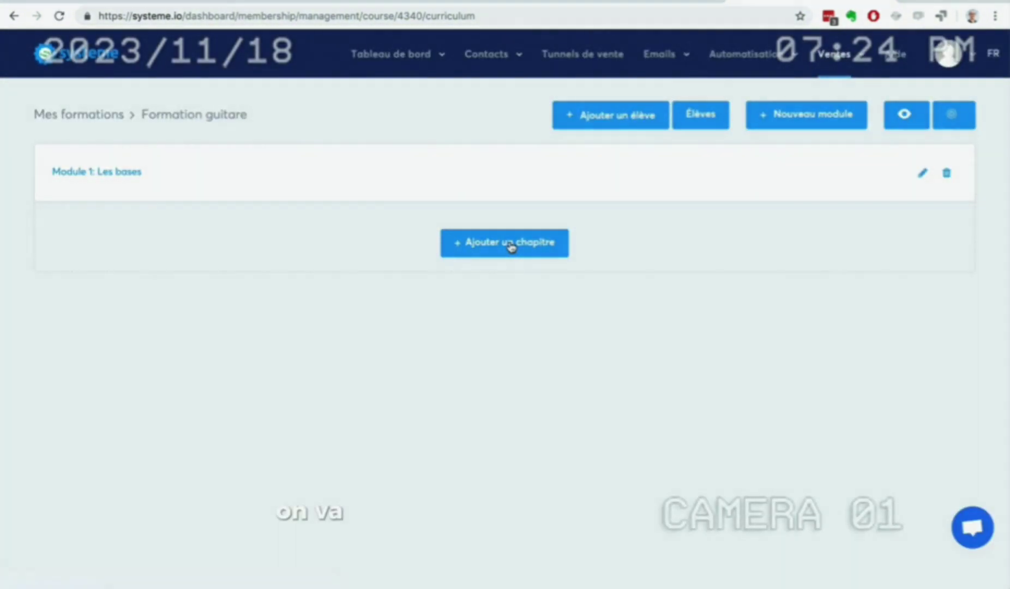
# - Start a new chapter in Module 1: Les bases and name it "Le solfège"
pyautogui.click(511, 247)
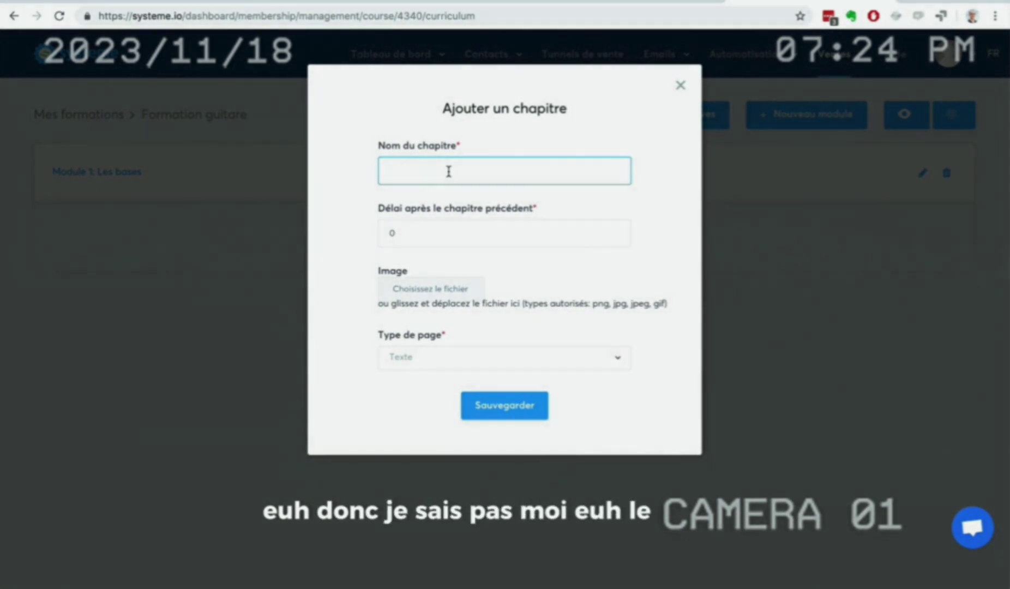
pyautogui.write('Le solfège')
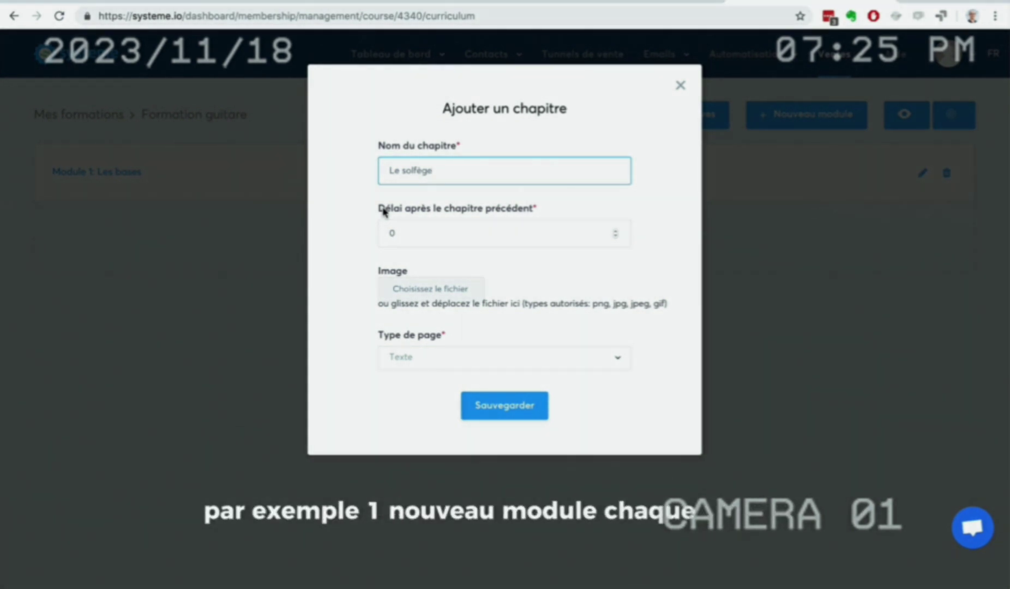
pyautogui.click(615, 230)
pyautogui.click(615, 231)
pyautogui.click(615, 231)
pyautogui.click(615, 231)
pyautogui.click(615, 231)
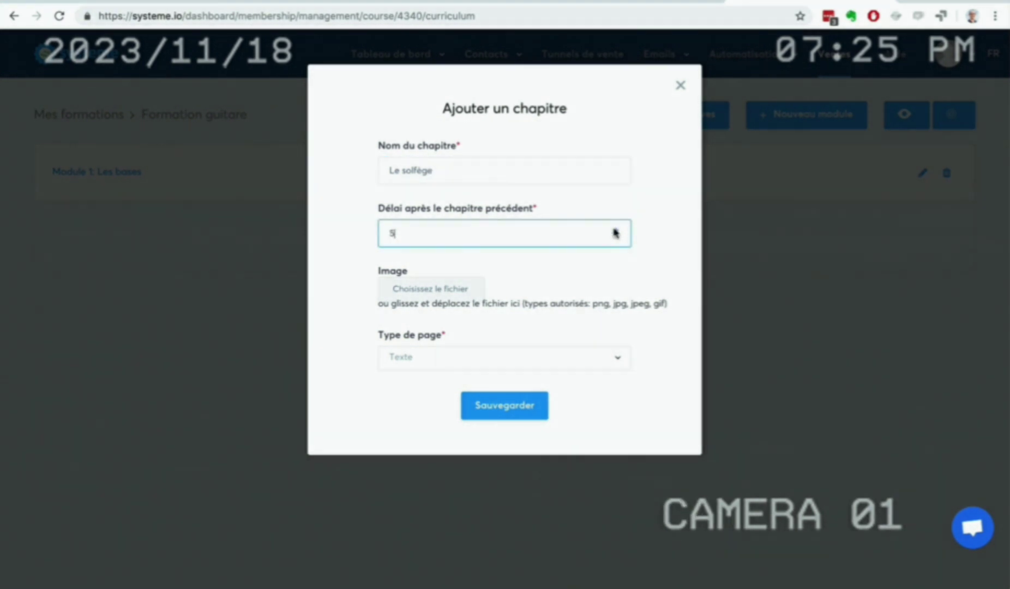
pyautogui.click(615, 239)
pyautogui.click(615, 238)
# - Set the chapter's page type to Video and save the chapter
pyautogui.click(543, 366)
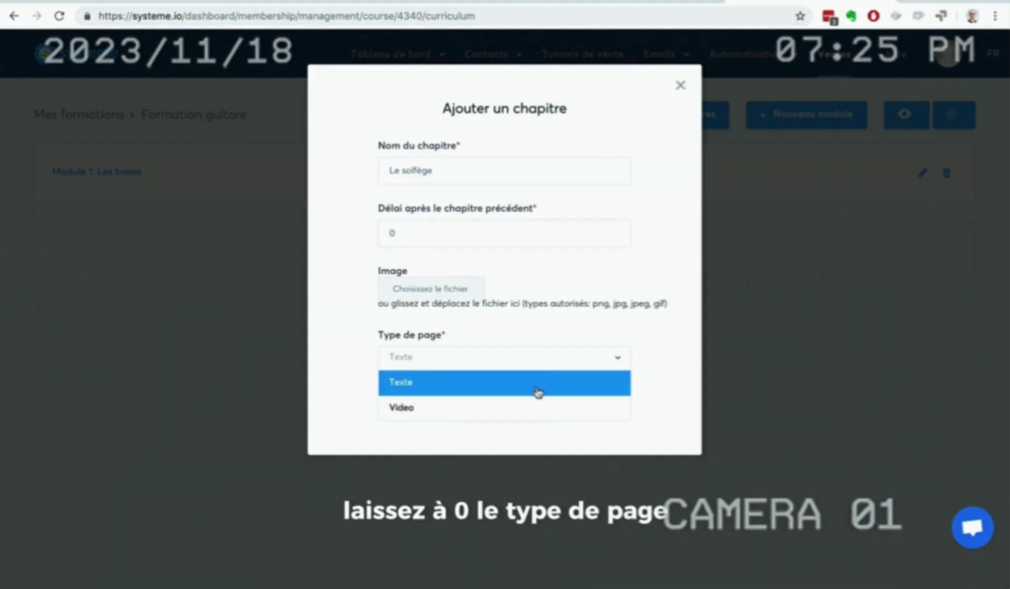
pyautogui.click(537, 408)
pyautogui.click(497, 402)
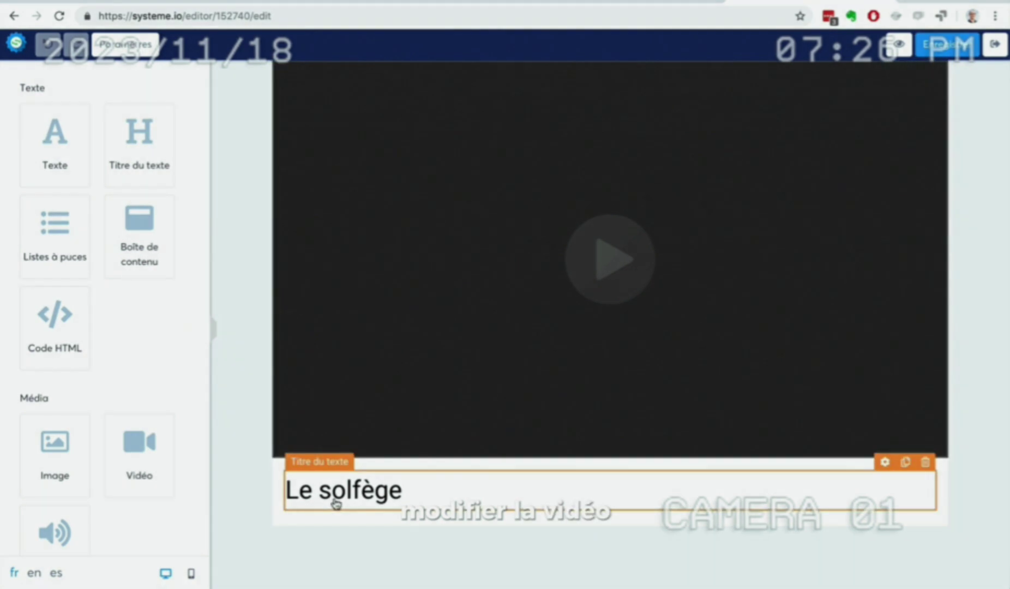
# - Move the "Le solfège" heading above the video and add a Boîte de contenu element below the video
pyautogui.moveTo(334, 500); pyautogui.dragTo(284, 75)
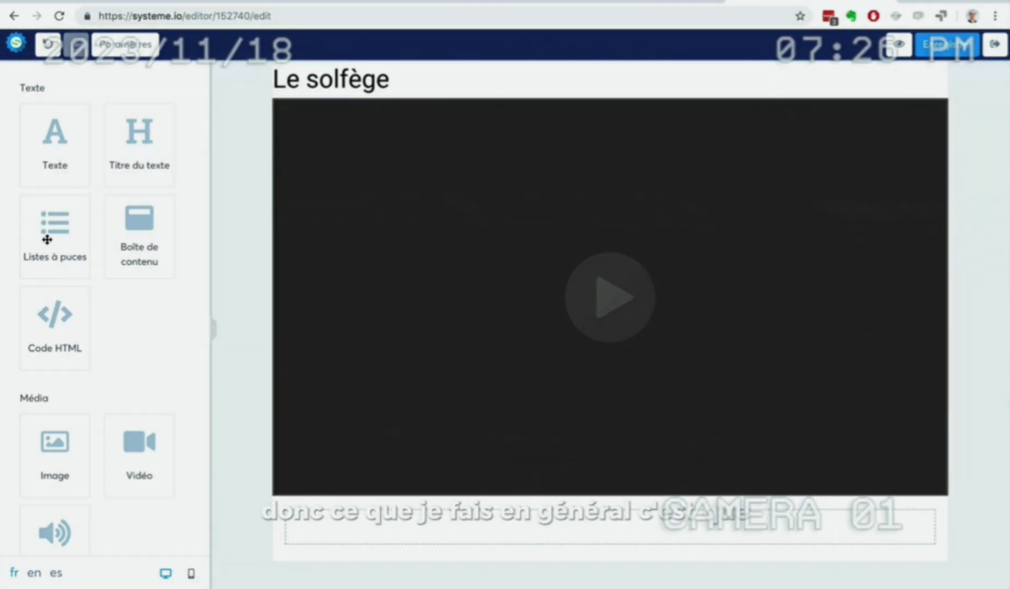
pyautogui.moveTo(124, 237); pyautogui.dragTo(371, 524)
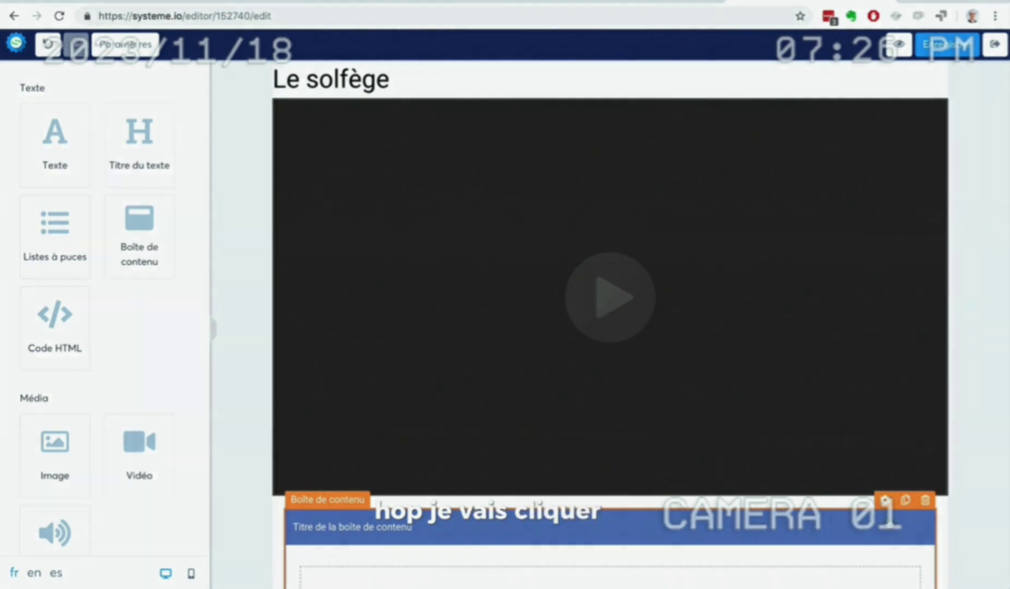
# - Set the content box's header text to "Ressources" and slightly enlarge its text size
pyautogui.click(883, 500)
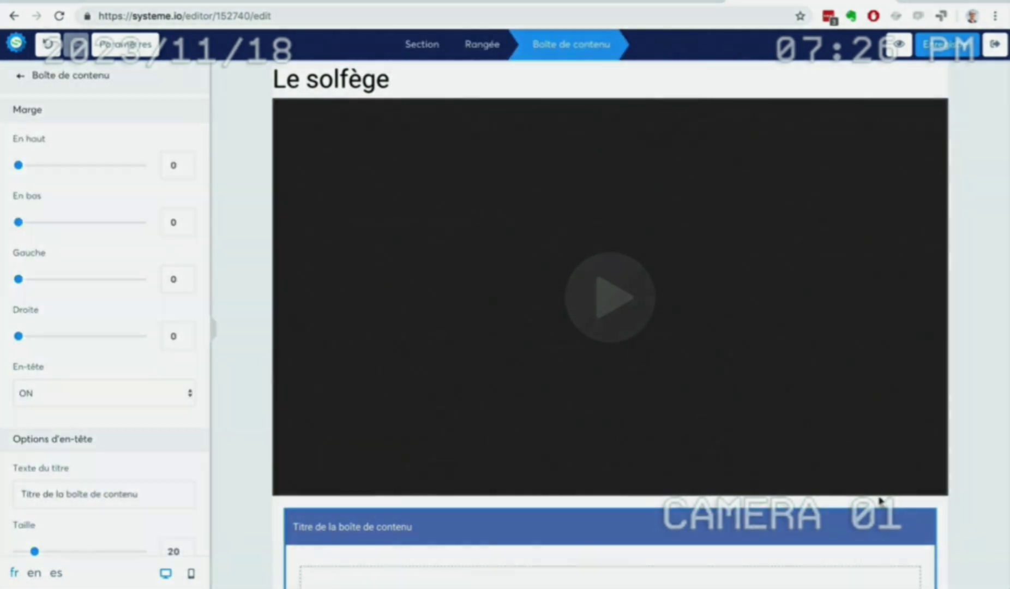
pyautogui.scroll(-1, 80, 368)
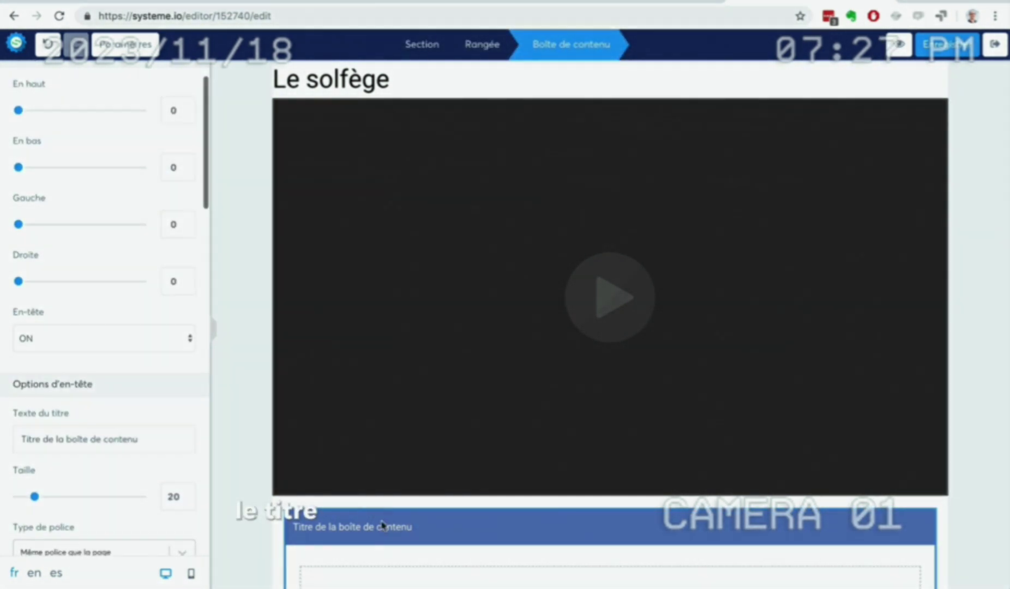
pyautogui.moveTo(146, 450); pyautogui.dragTo(4, 439)
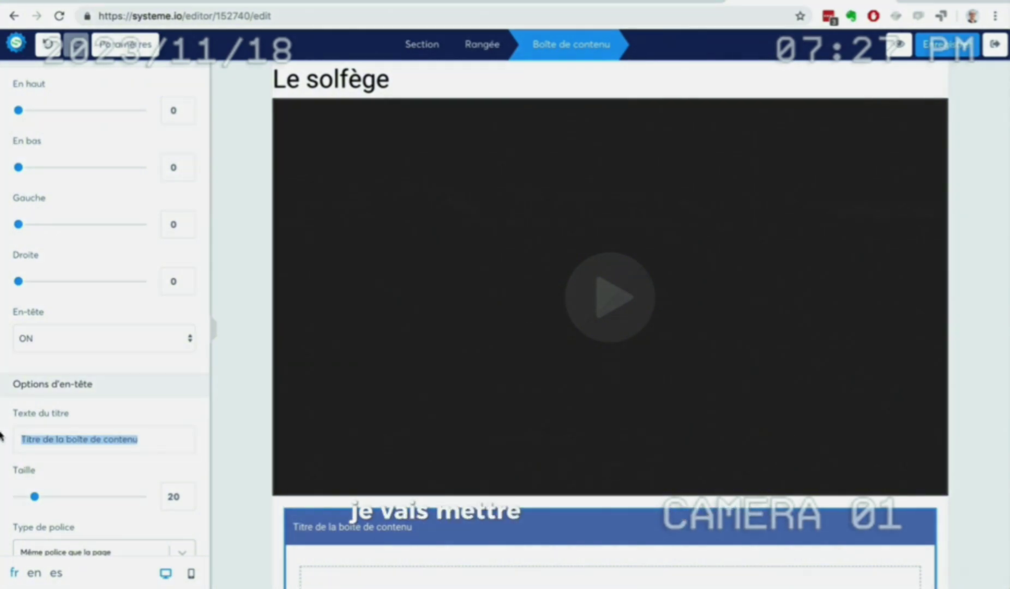
pyautogui.write('Rewsources')
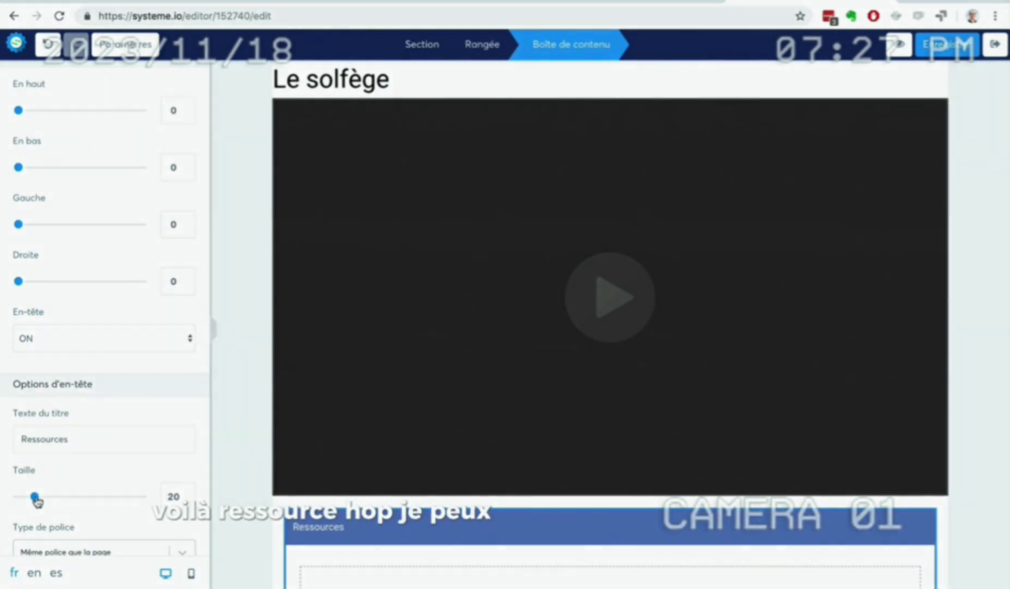
pyautogui.moveTo(36, 498); pyautogui.dragTo(40, 498)
pyautogui.click(234, 364)
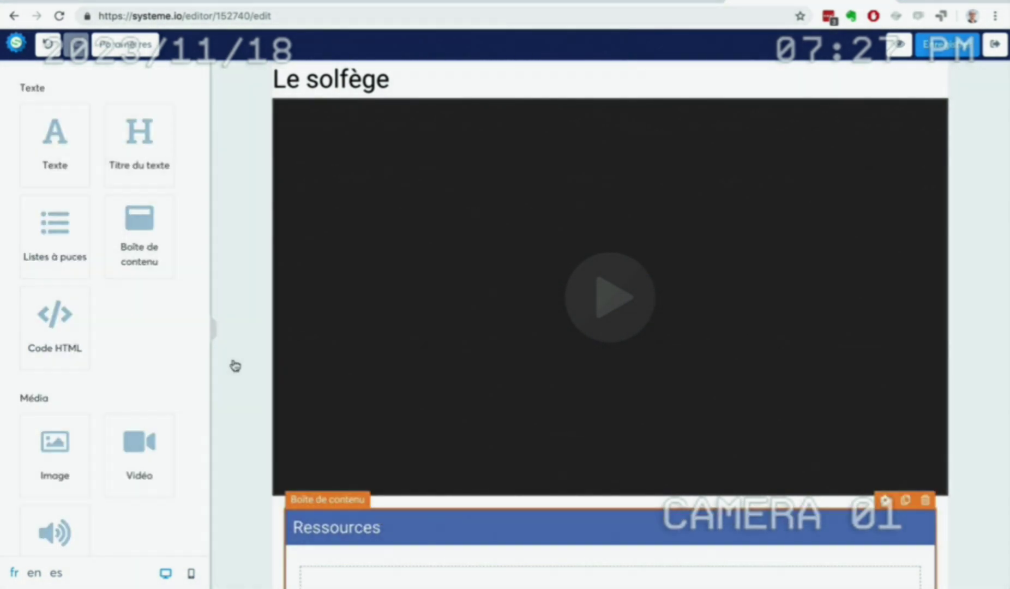
# - Add a Listes à puces element inside the Ressources content box
pyautogui.scroll(-2, 991, 413)
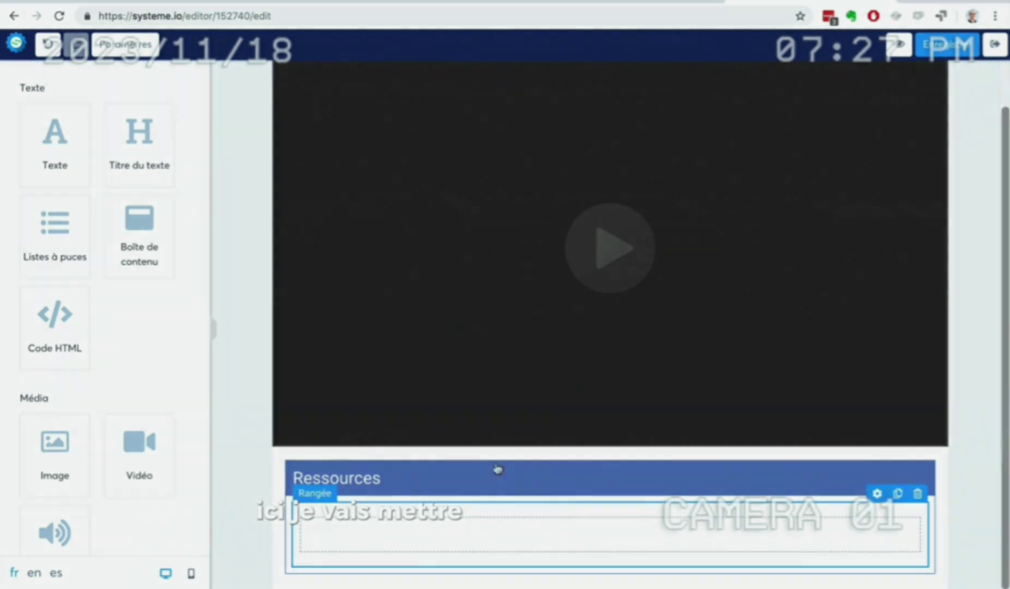
pyautogui.moveTo(48, 233); pyautogui.dragTo(404, 520)
pyautogui.scroll(-1, 985, 445)
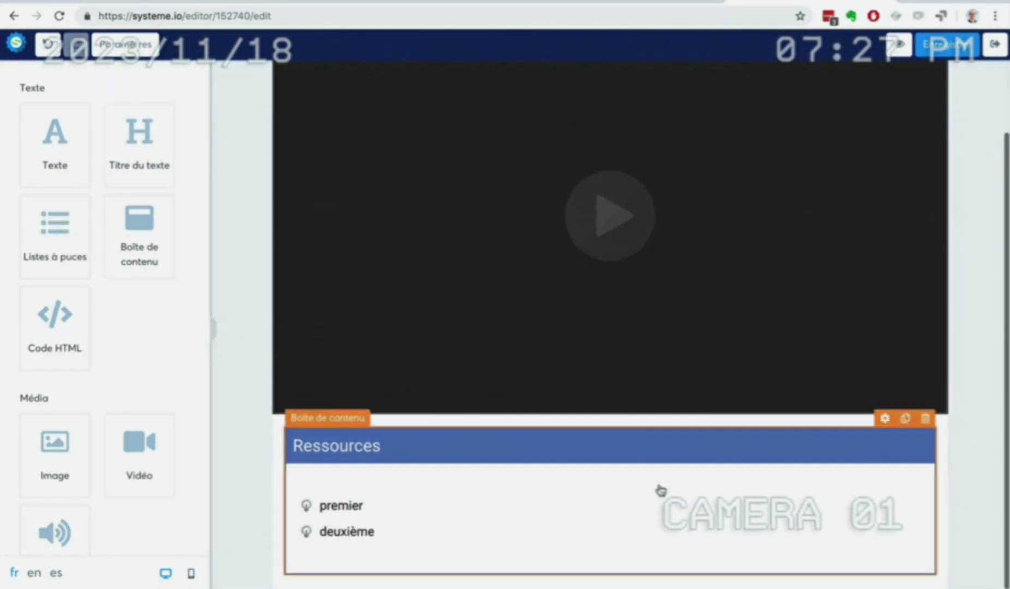
# - Change the Ressources bullet list's icon to the filled circle check mark (flaticon-interface) and set the icon colour to green 7ED321
pyautogui.click(327, 508)
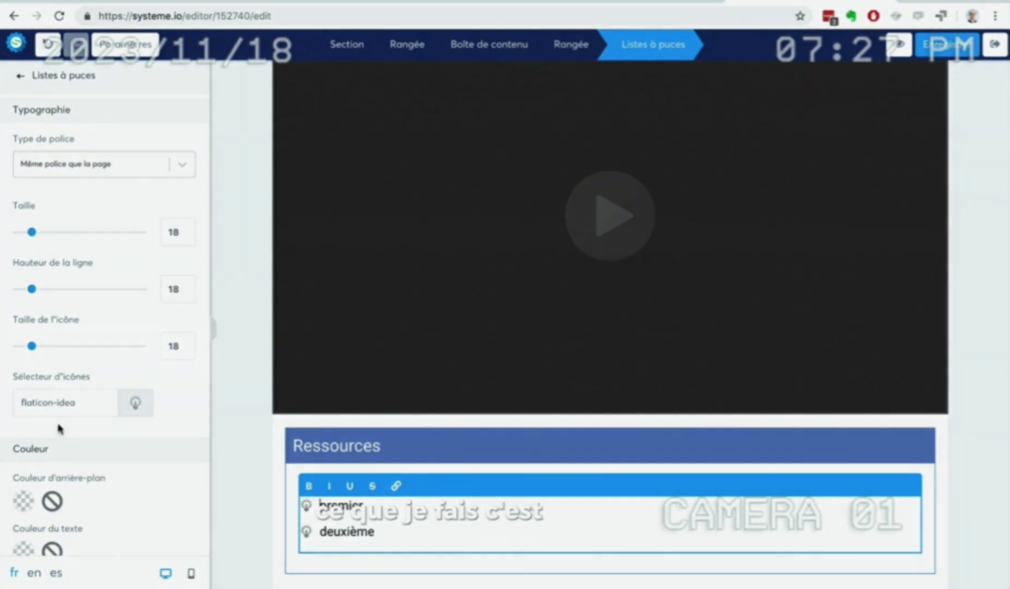
pyautogui.click(136, 404)
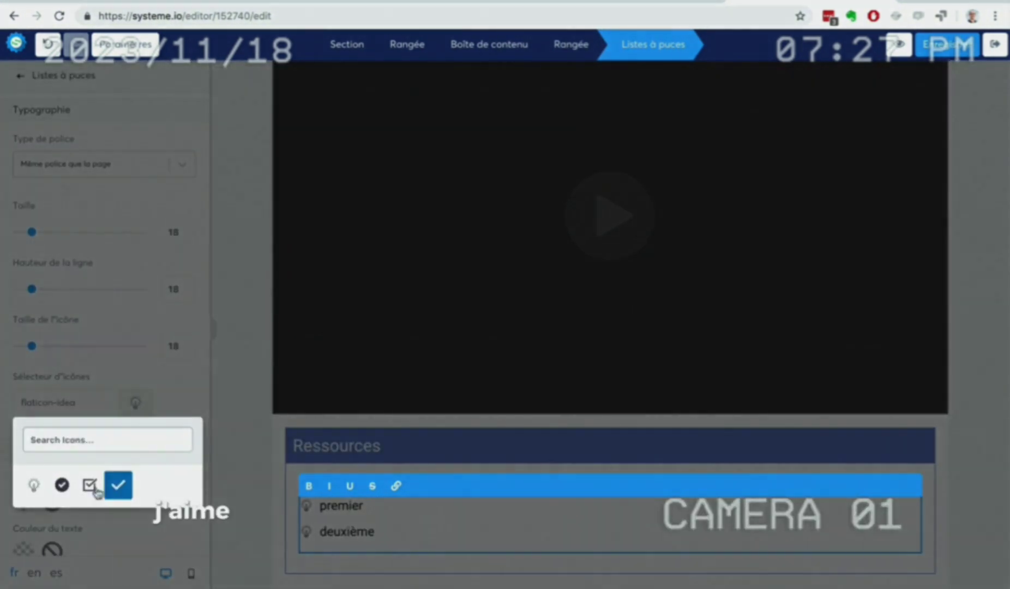
pyautogui.click(62, 484)
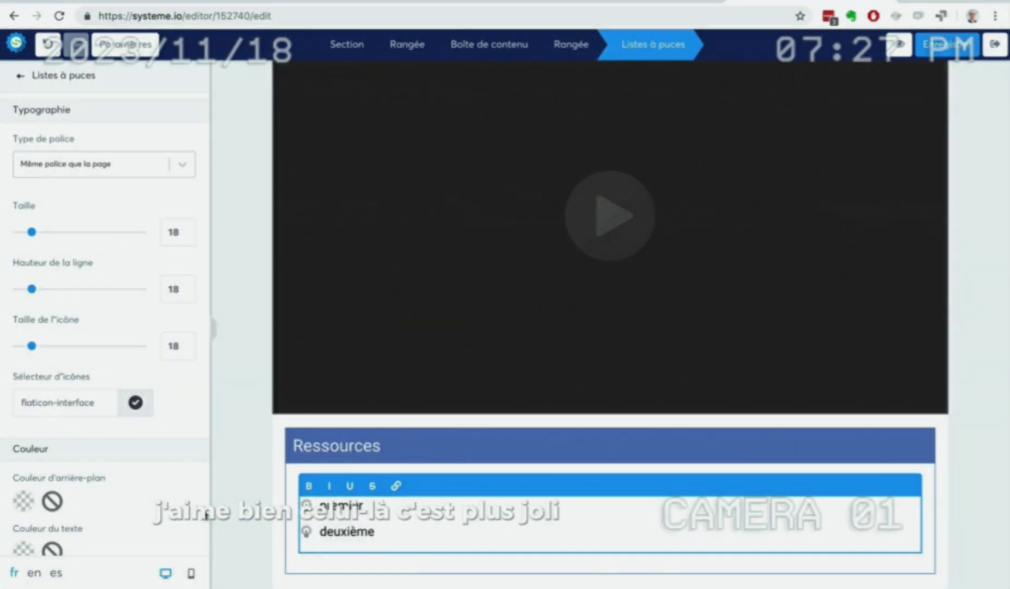
pyautogui.scroll(-3, 124, 504)
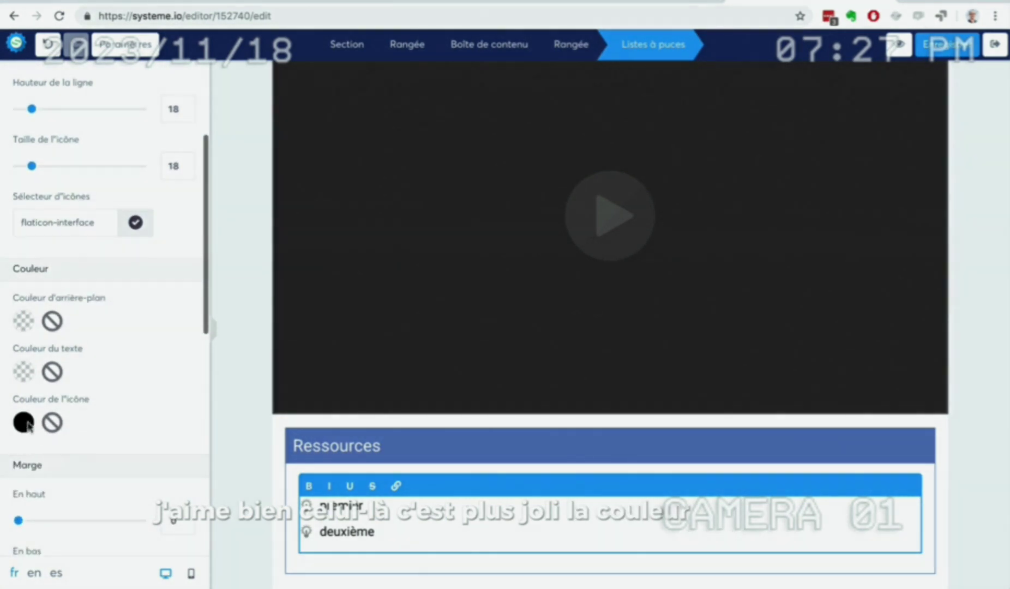
pyautogui.click(24, 422)
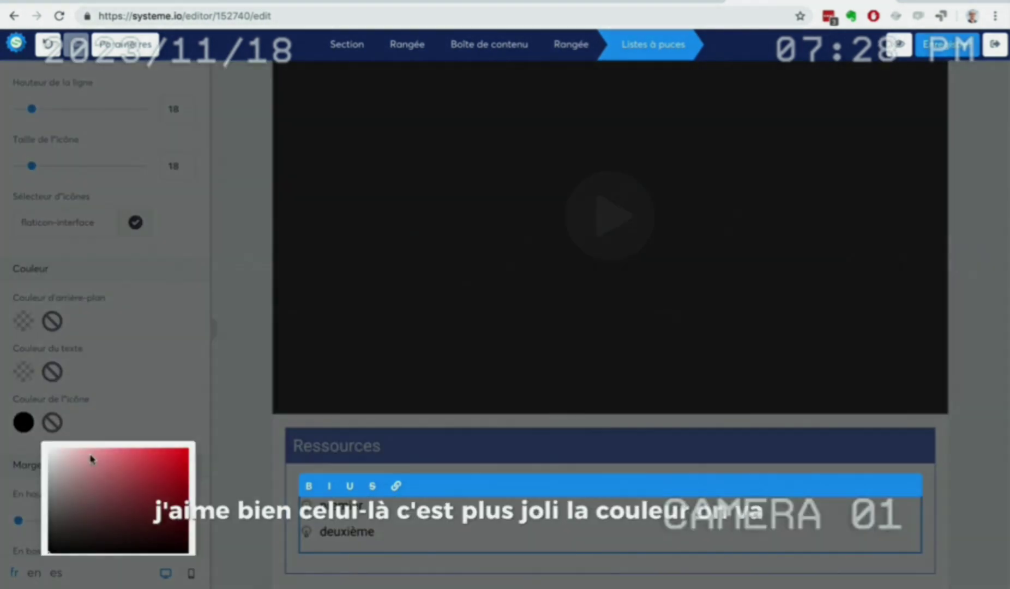
pyautogui.scroll(-4, 139, 491)
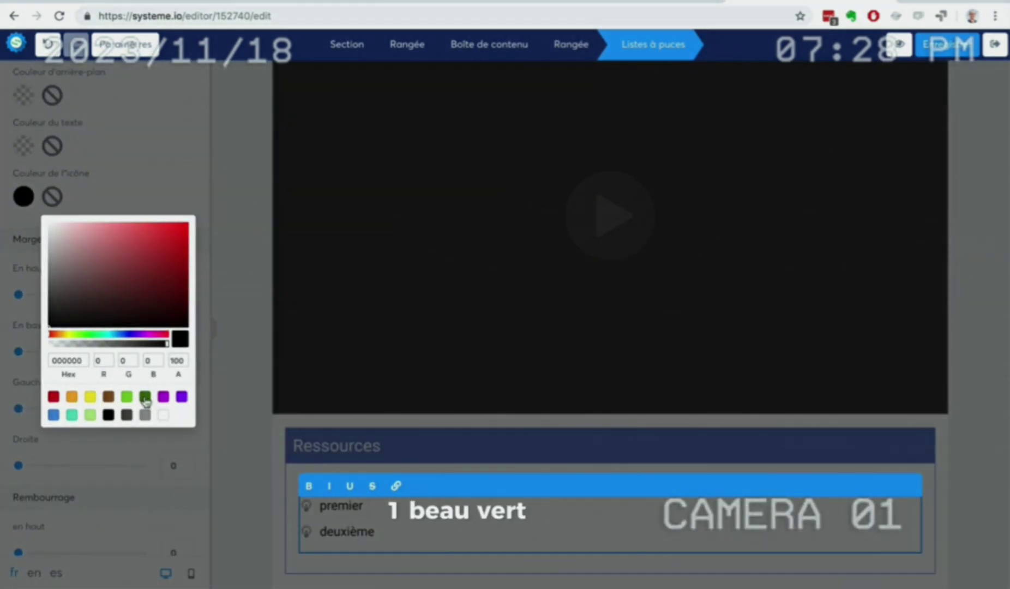
pyautogui.click(127, 397)
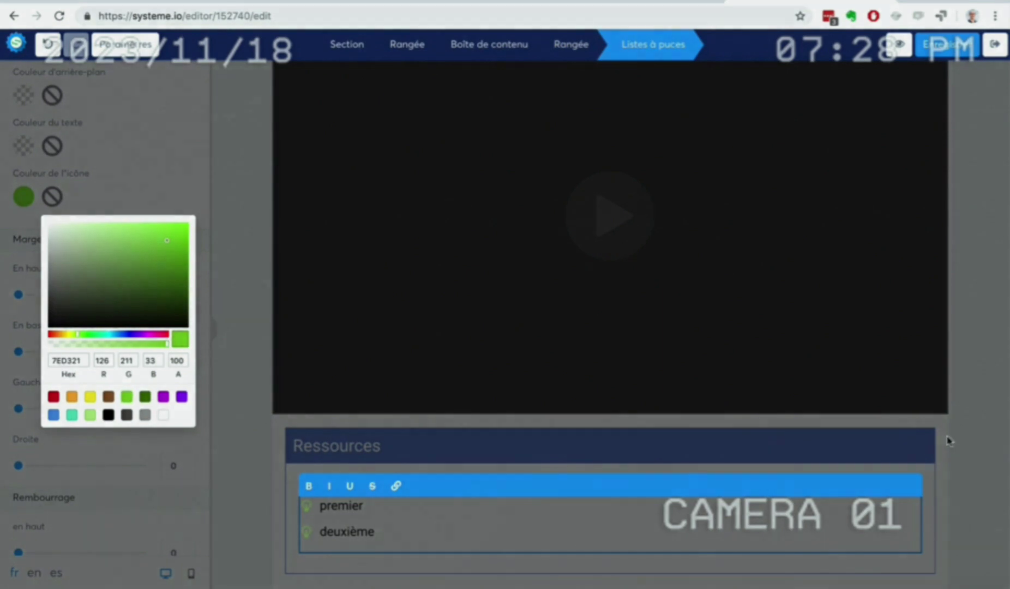
pyautogui.click(483, 514)
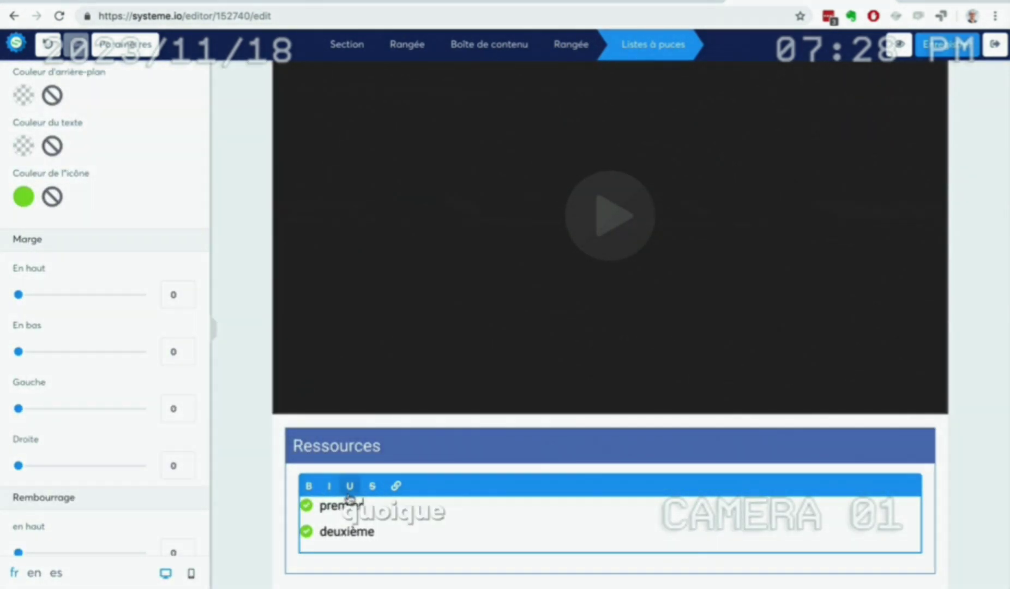
# - Replace the first bullet's text with "Livre tatata" and apply a link to it without entering a URL, then exit the editor
pyautogui.moveTo(363, 505); pyautogui.dragTo(321, 503)
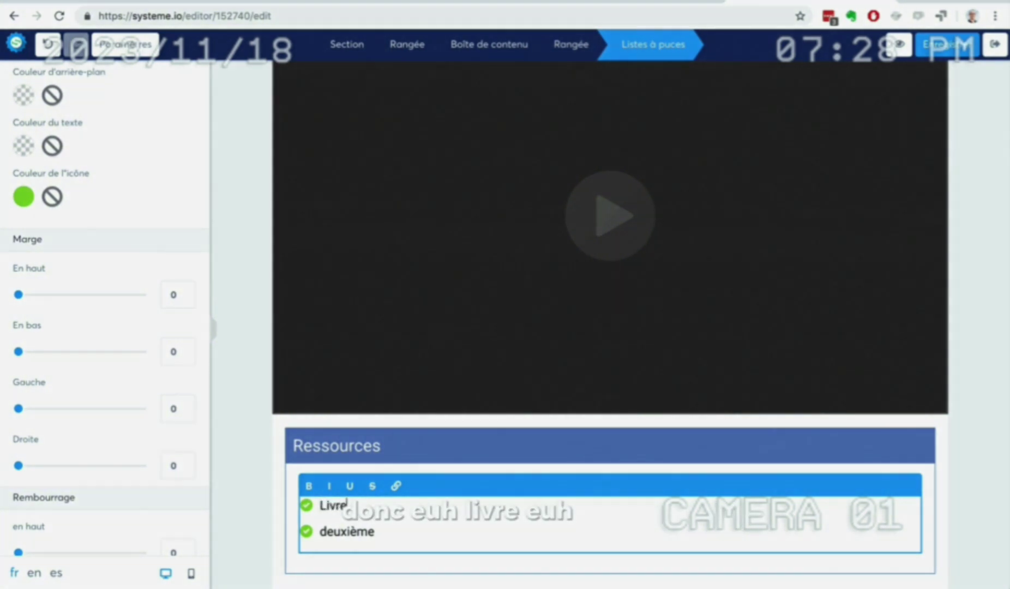
pyautogui.write('Livre tata')
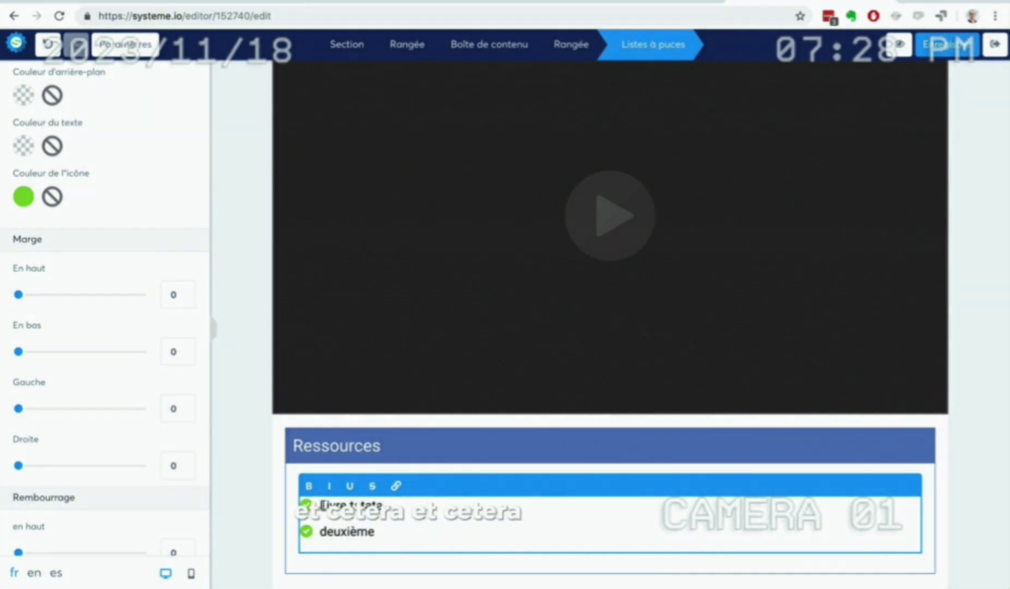
pyautogui.moveTo(383, 506); pyautogui.dragTo(327, 506)
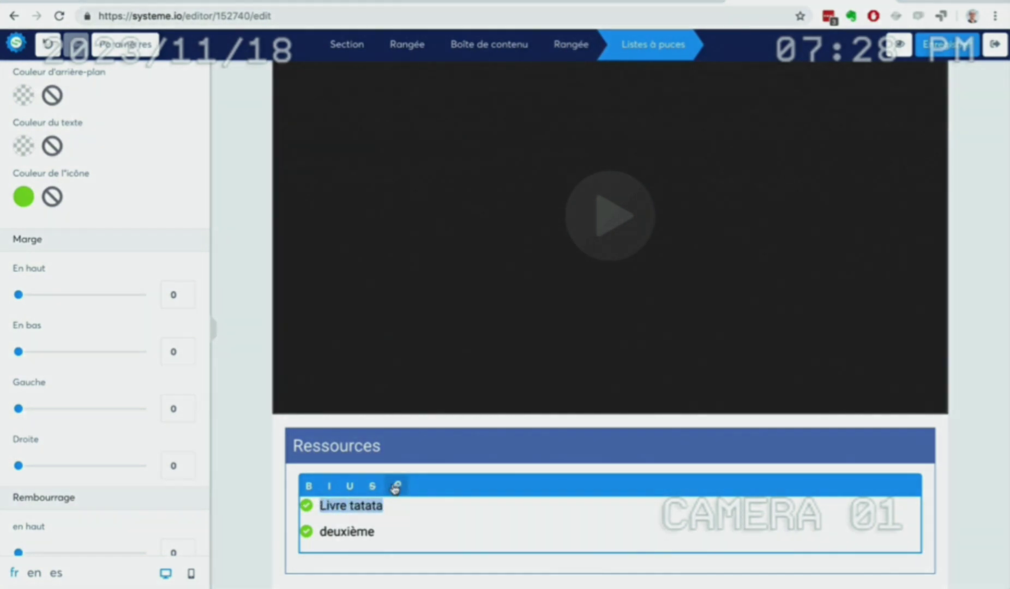
pyautogui.click(396, 486)
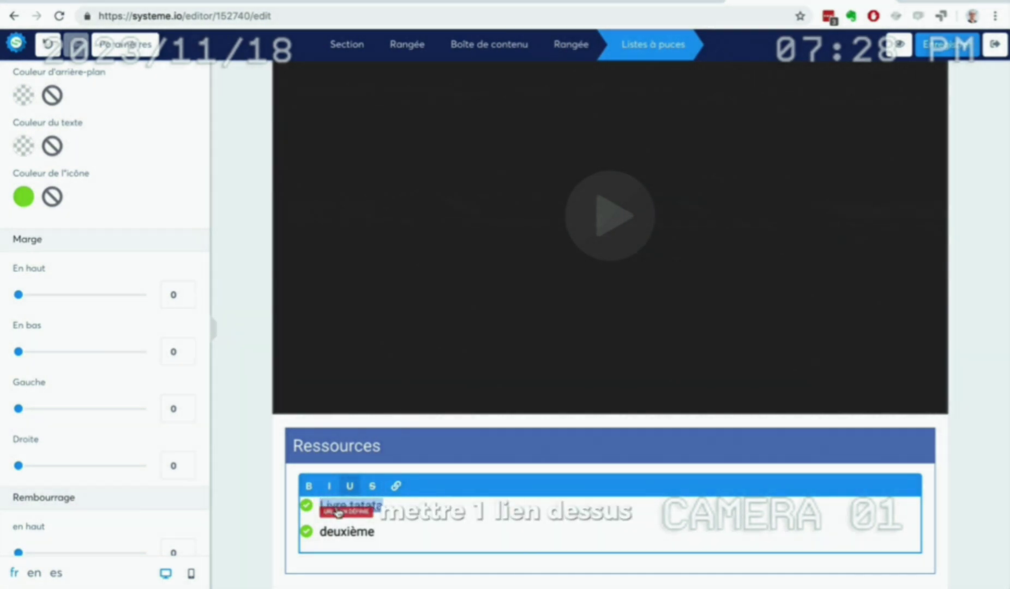
pyautogui.click(339, 511)
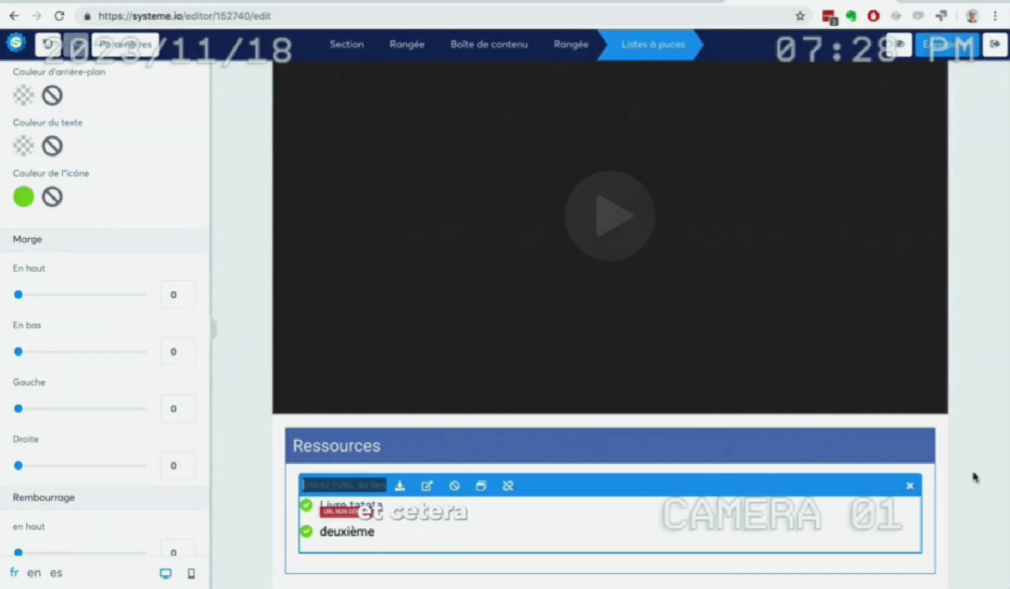
pyautogui.click(975, 478)
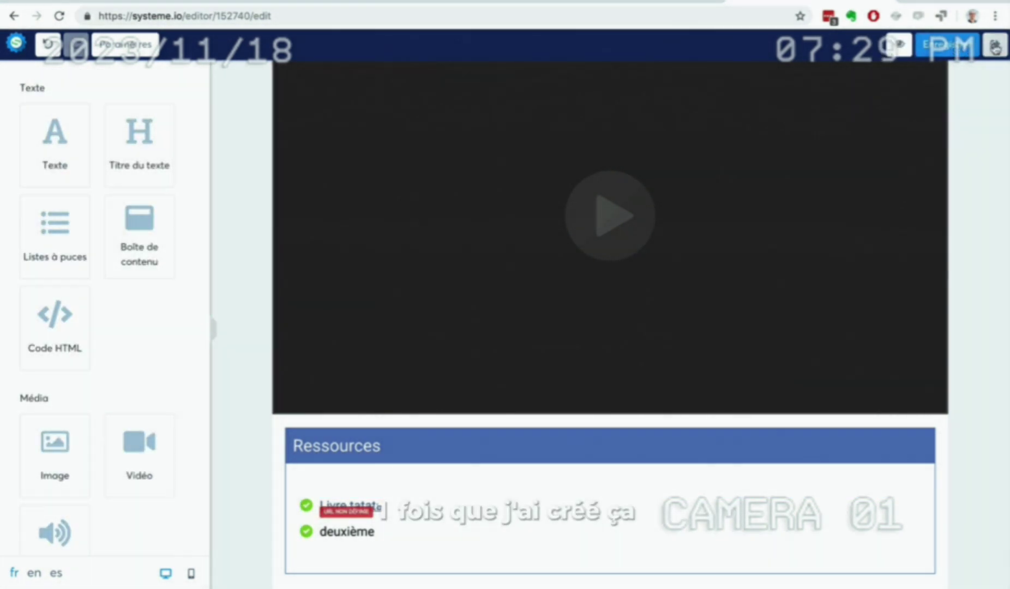
pyautogui.click(994, 44)
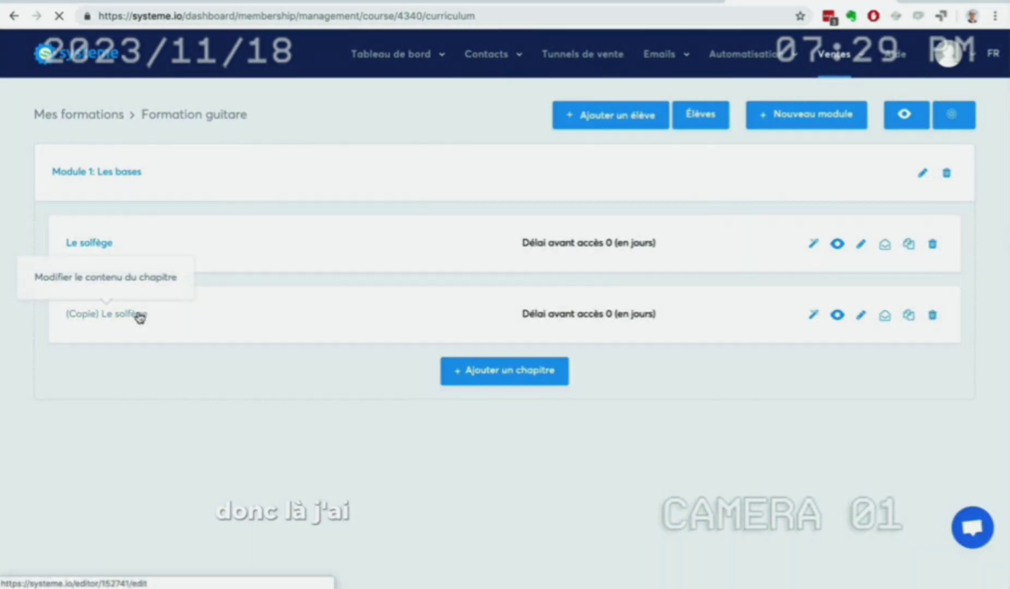
# - Change the page heading of the "(Copie) Le solfège" chapter to "La guitare", then save and exit the editor
pyautogui.click(141, 317)
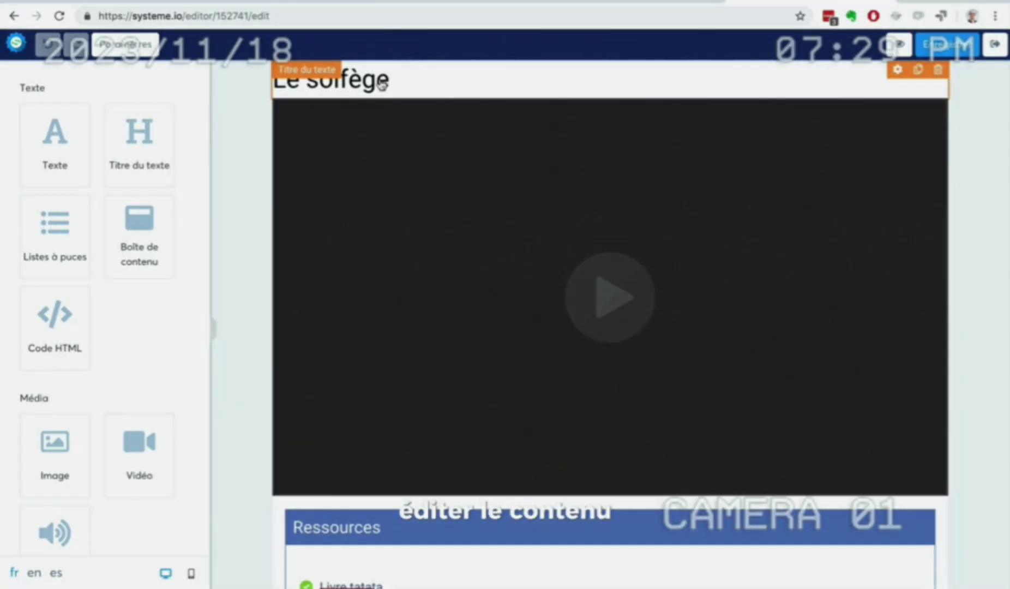
pyautogui.click(398, 78)
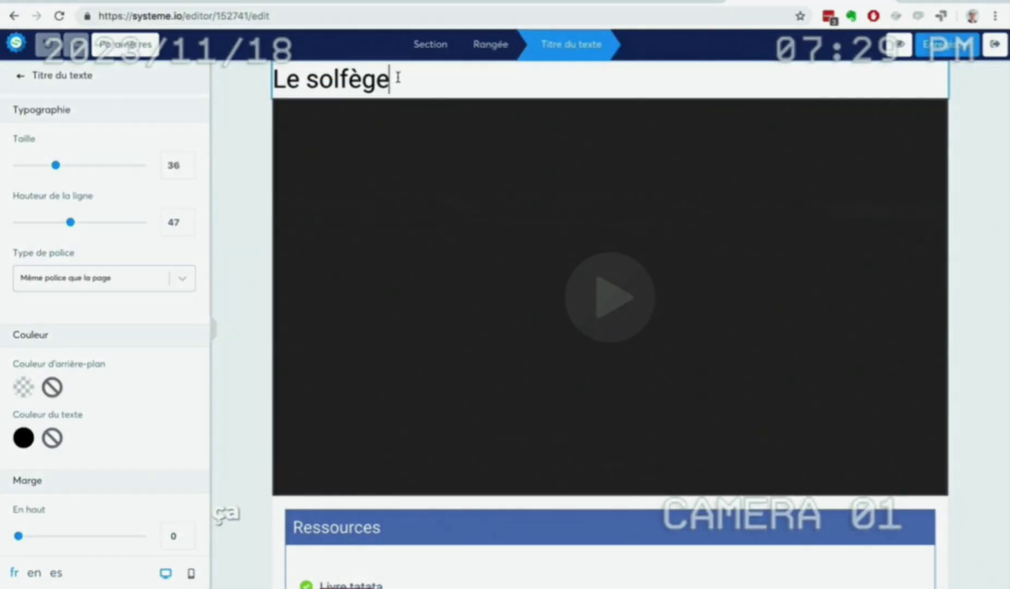
pyautogui.moveTo(398, 77); pyautogui.dragTo(260, 75)
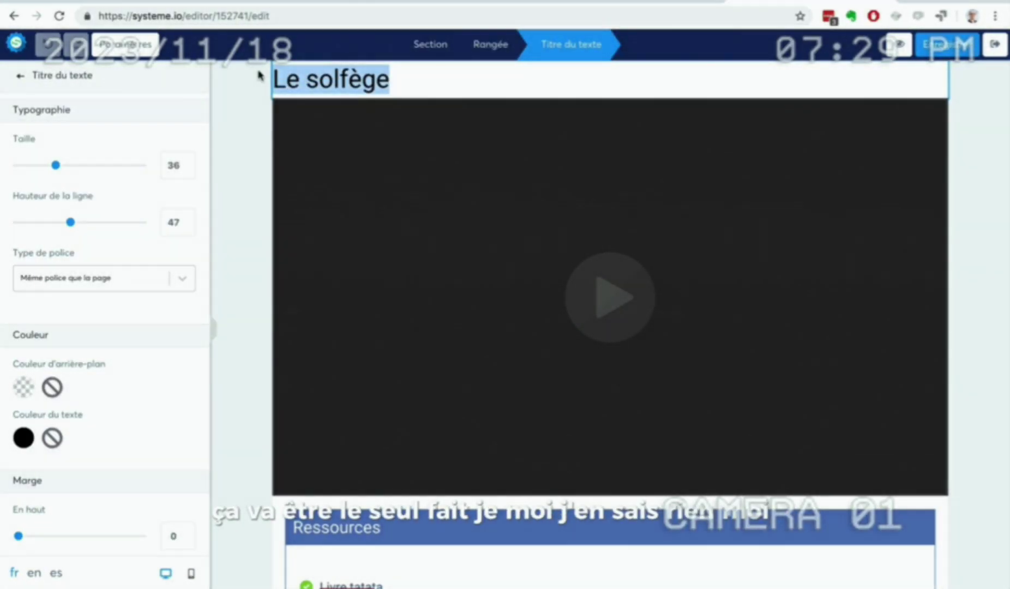
pyautogui.write('La guitare')
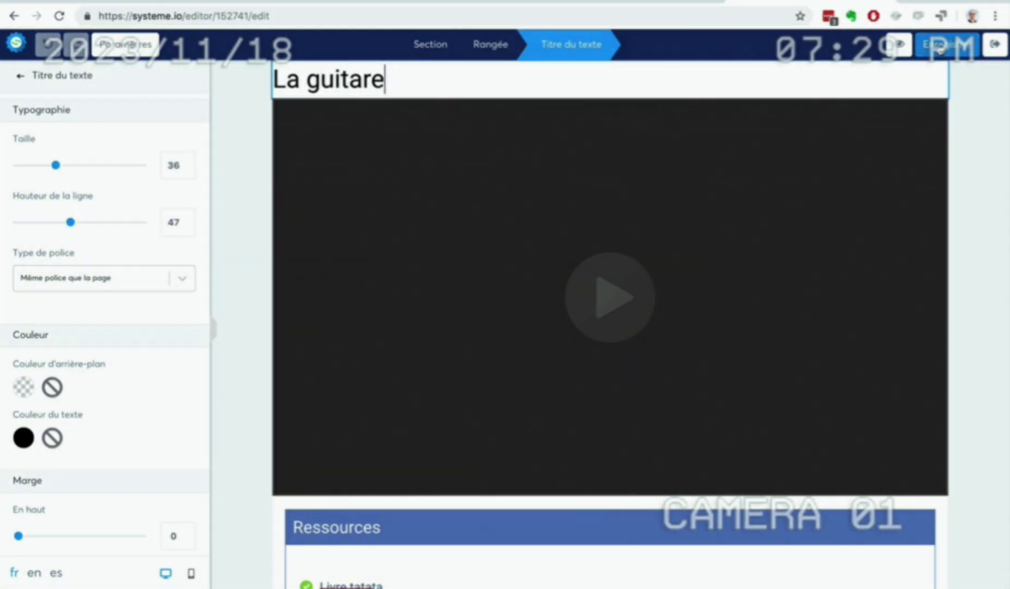
pyautogui.click(939, 45)
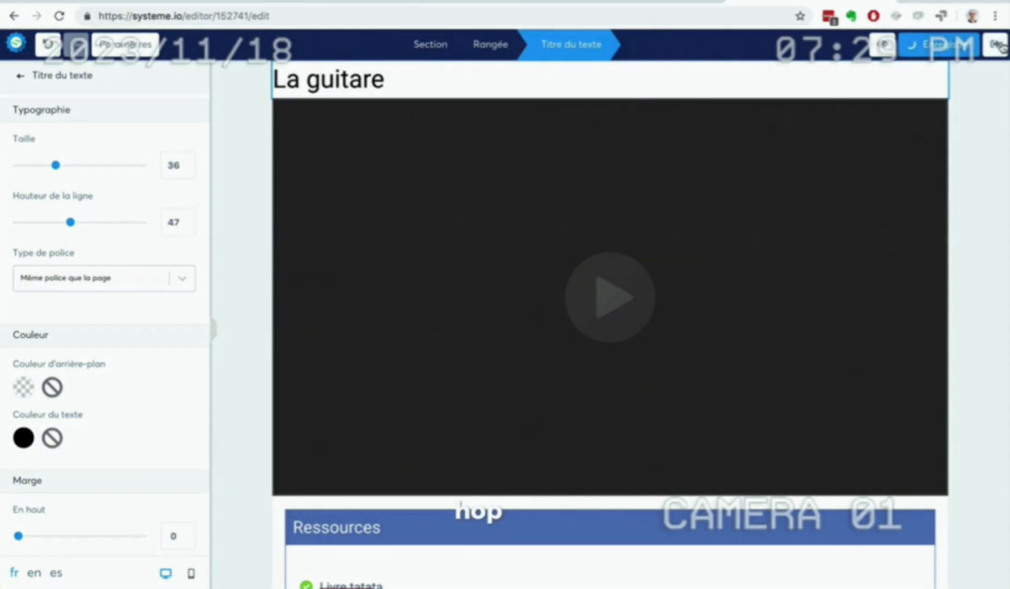
pyautogui.click(995, 44)
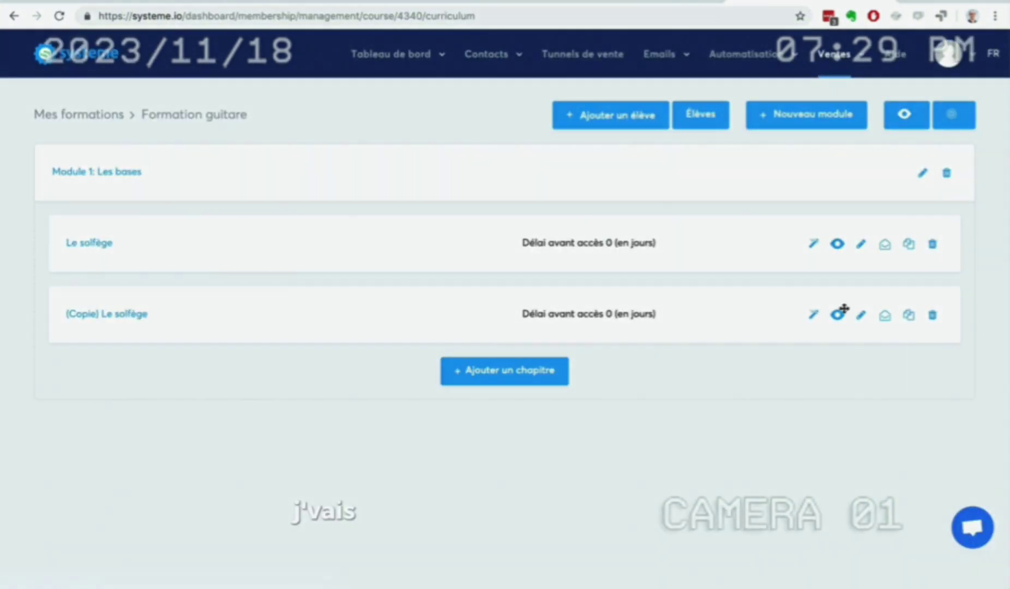
# - Rename the "(Copie) Le solfège" chapter as "La guitare" in its chapter settings and save
pyautogui.click(812, 315)
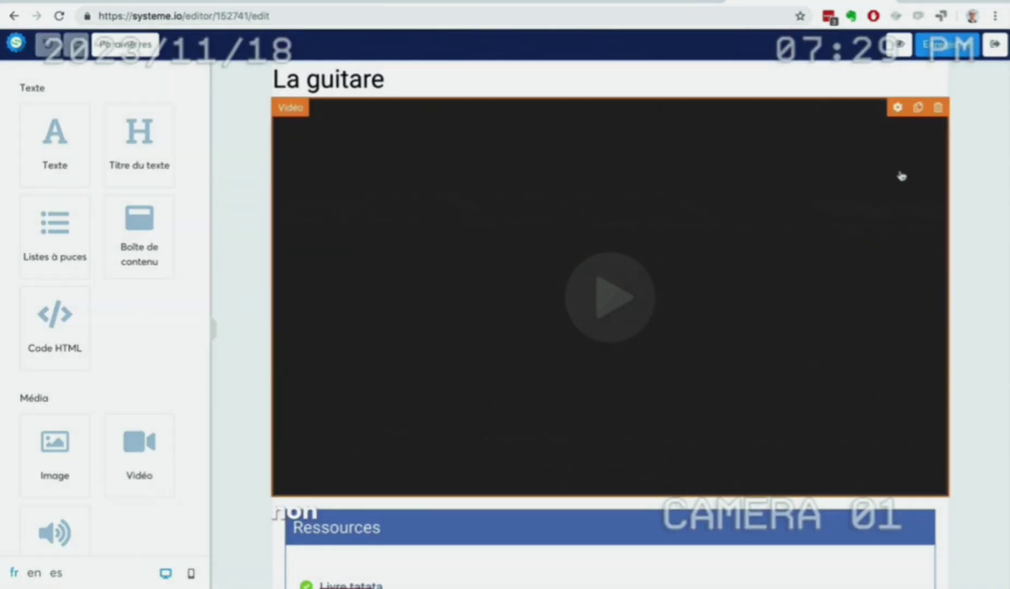
pyautogui.click(995, 44)
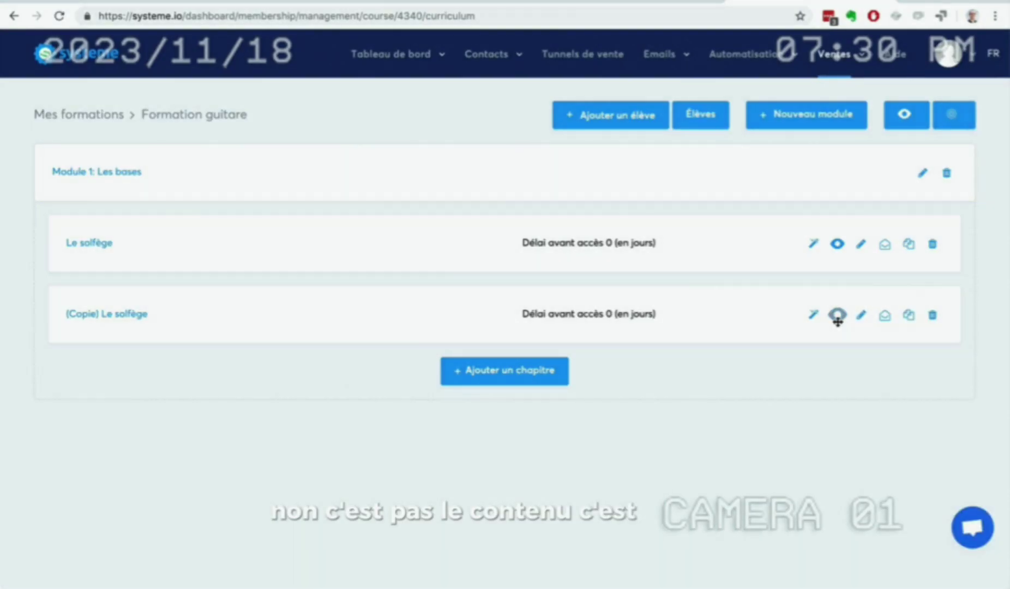
pyautogui.click(860, 316)
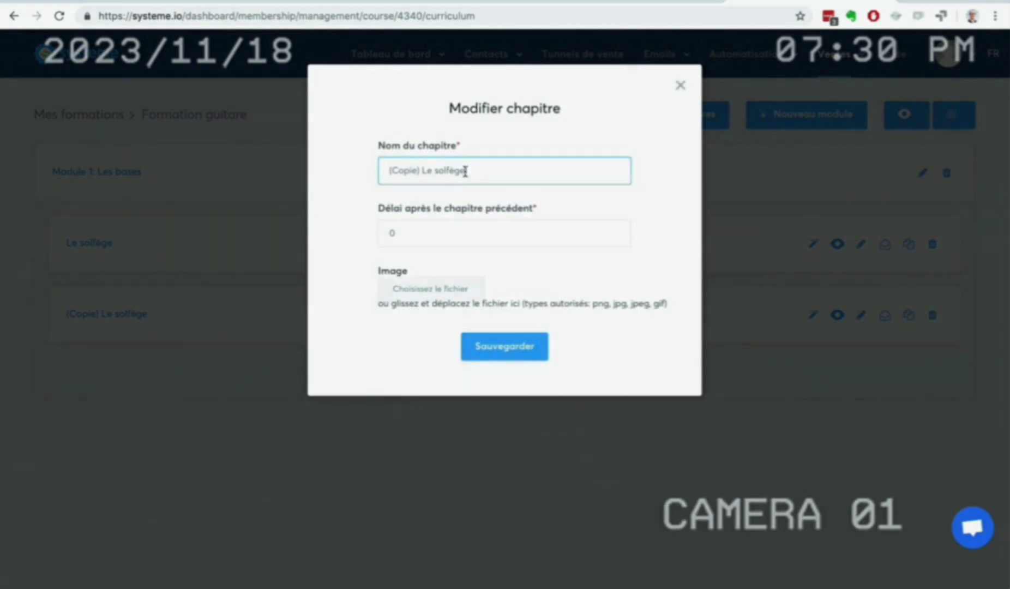
pyautogui.moveTo(463, 171); pyautogui.dragTo(365, 169)
pyautogui.write('La guitare')
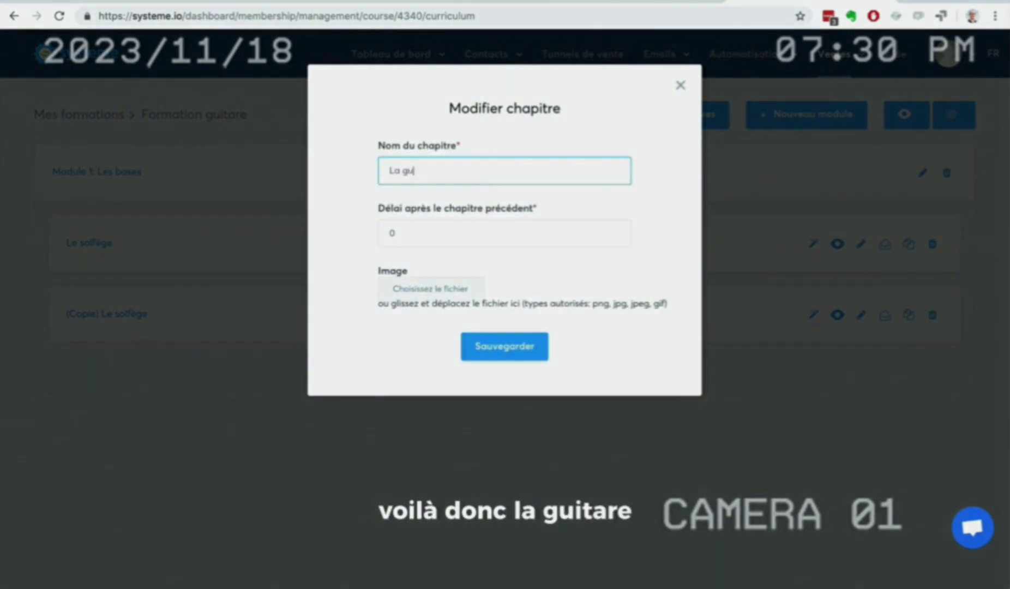
pyautogui.click(496, 360)
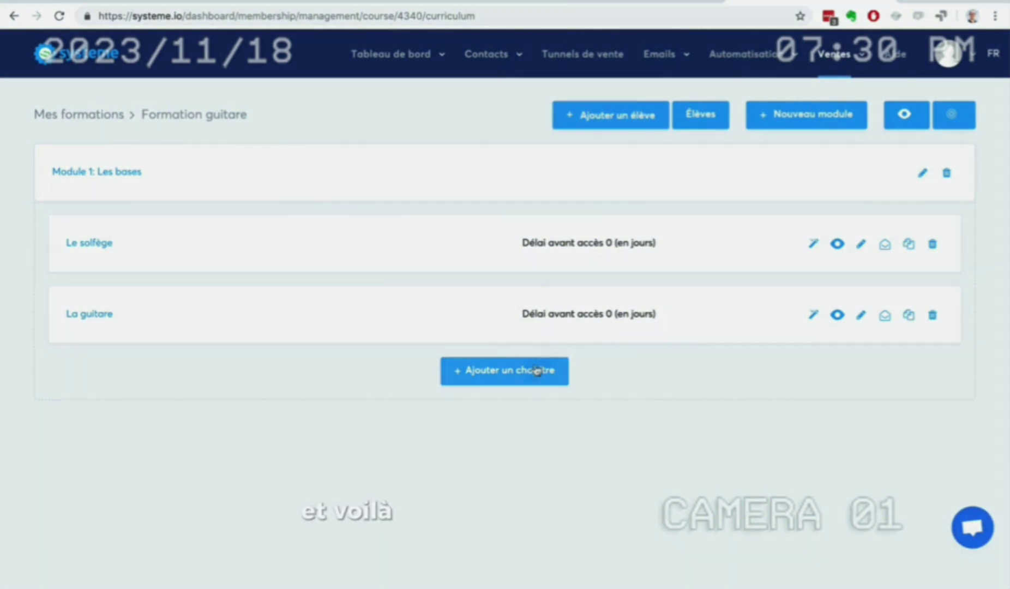
# - Create a new module named "Module 2" with its title shown to students
pyautogui.click(778, 121)
pyautogui.write('Module 2')
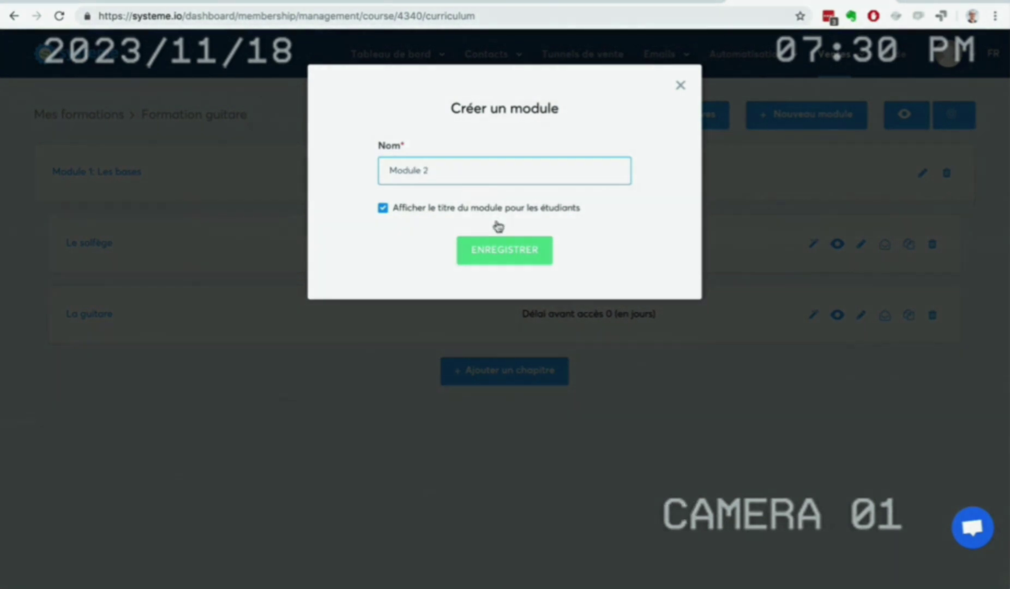
pyautogui.click(507, 248)
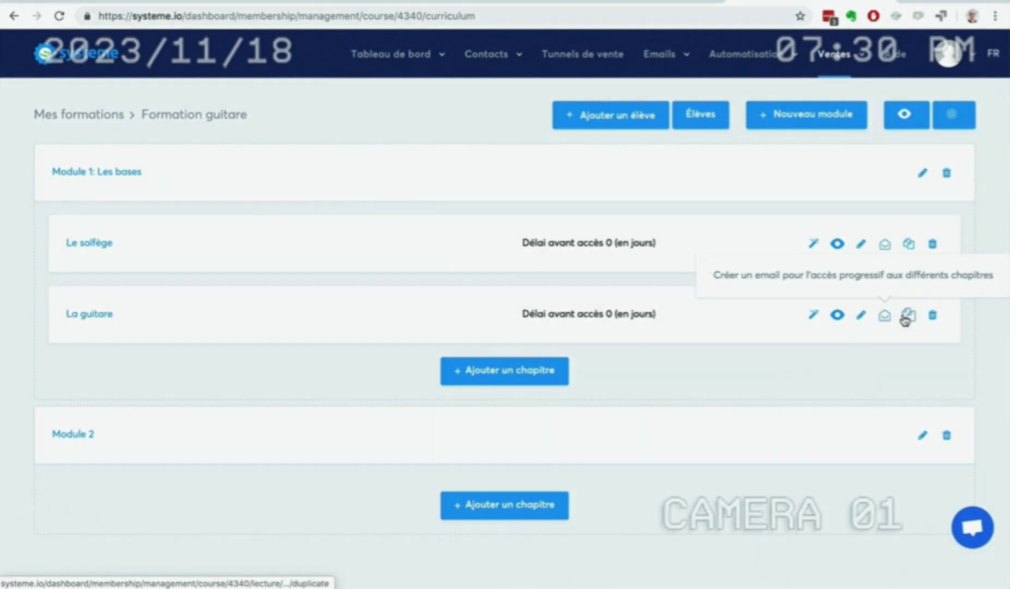
# - Duplicate the "La guitare" chapter and move the copy from Module 1 into Module 2
pyautogui.click(907, 317)
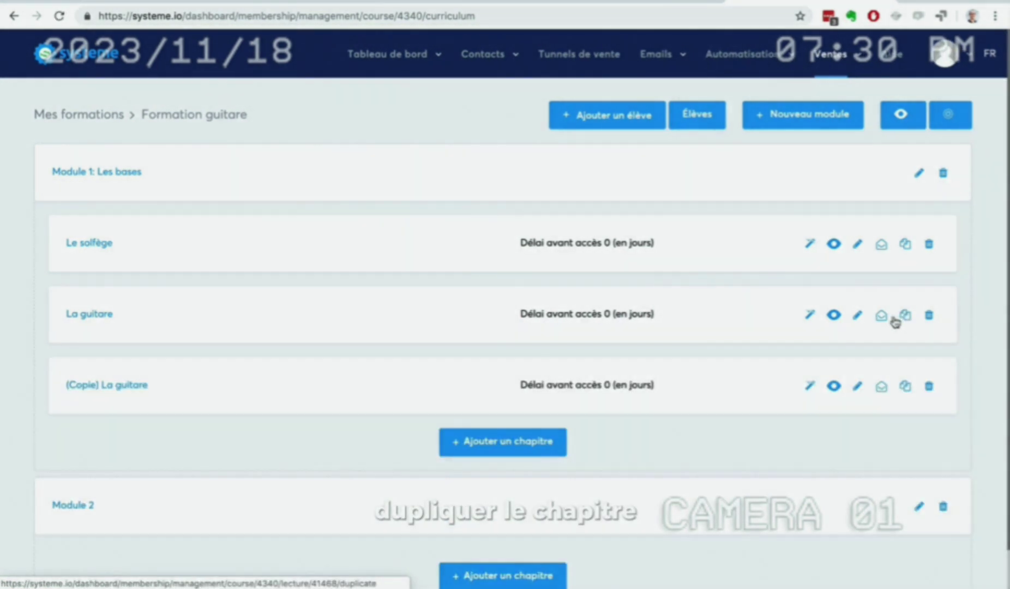
pyautogui.moveTo(141, 386); pyautogui.dragTo(287, 532)
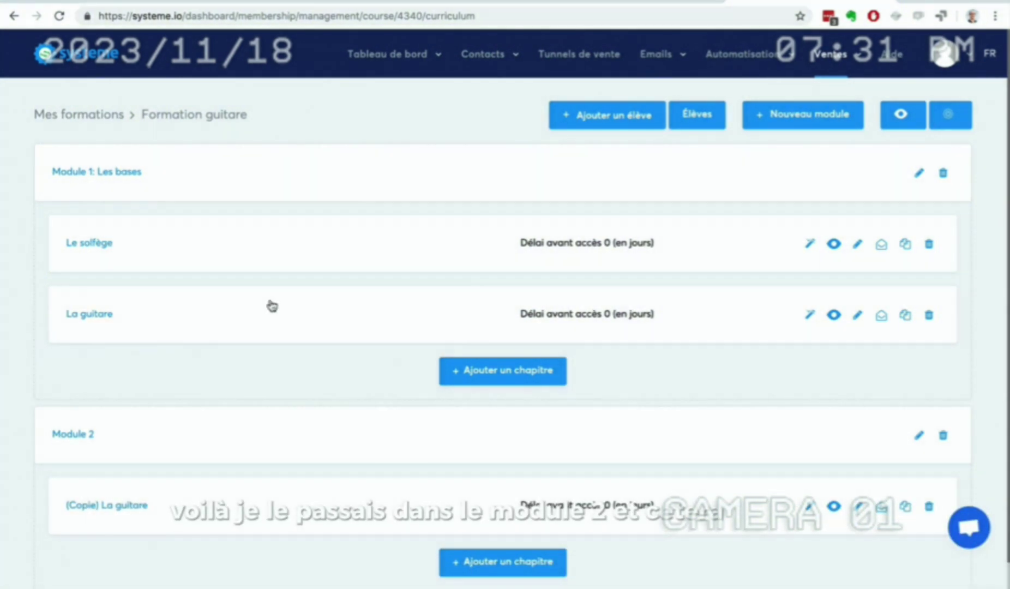
pyautogui.scroll(-1, 471, 290)
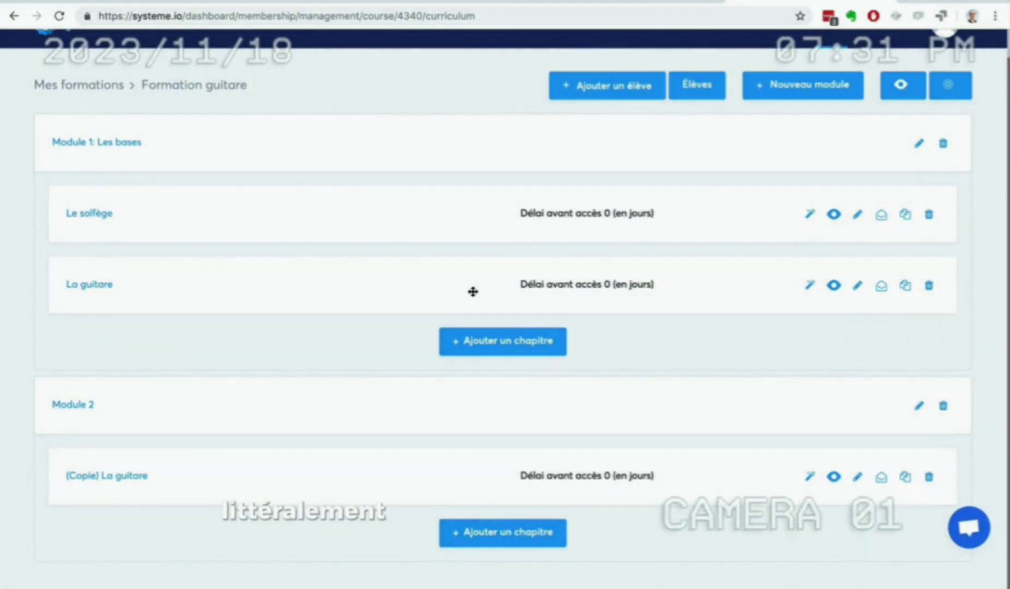
# - Open the page content of the "(Copie) La guitare" chapter for viewing and return to the course curriculum
pyautogui.scroll(1, 376, 215)
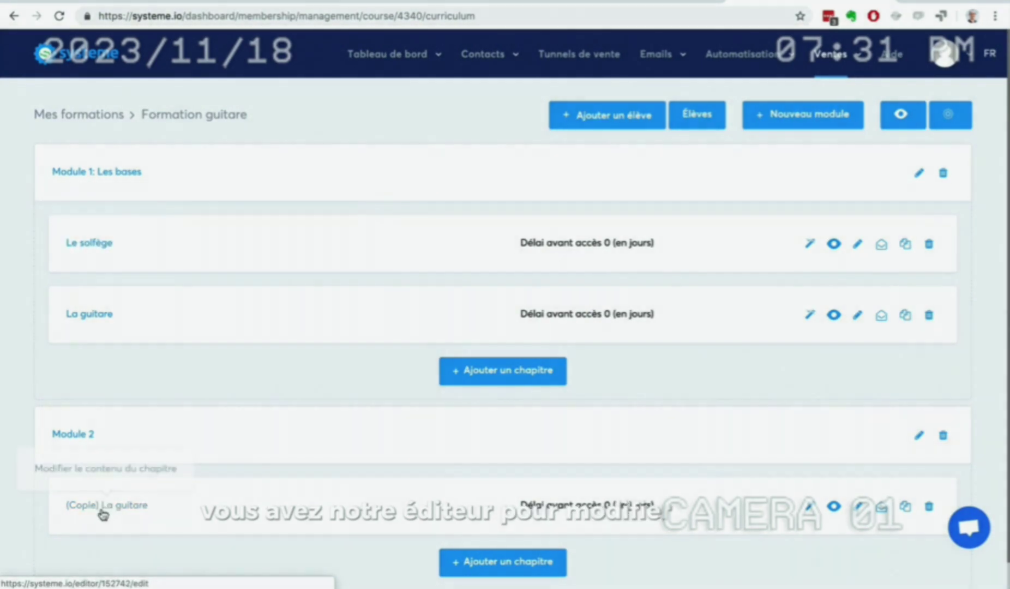
pyautogui.click(103, 513)
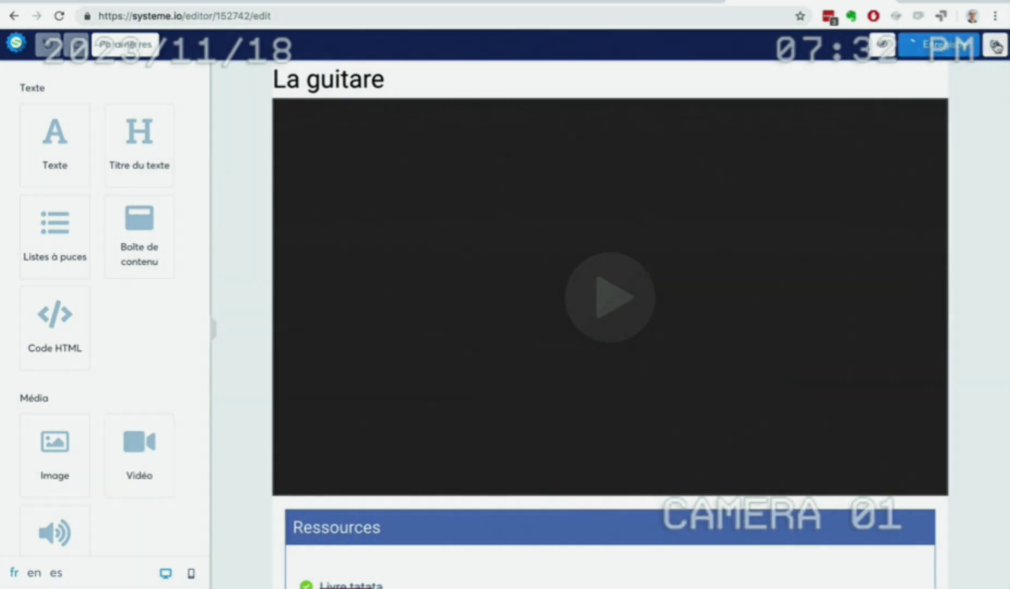
pyautogui.click(992, 47)
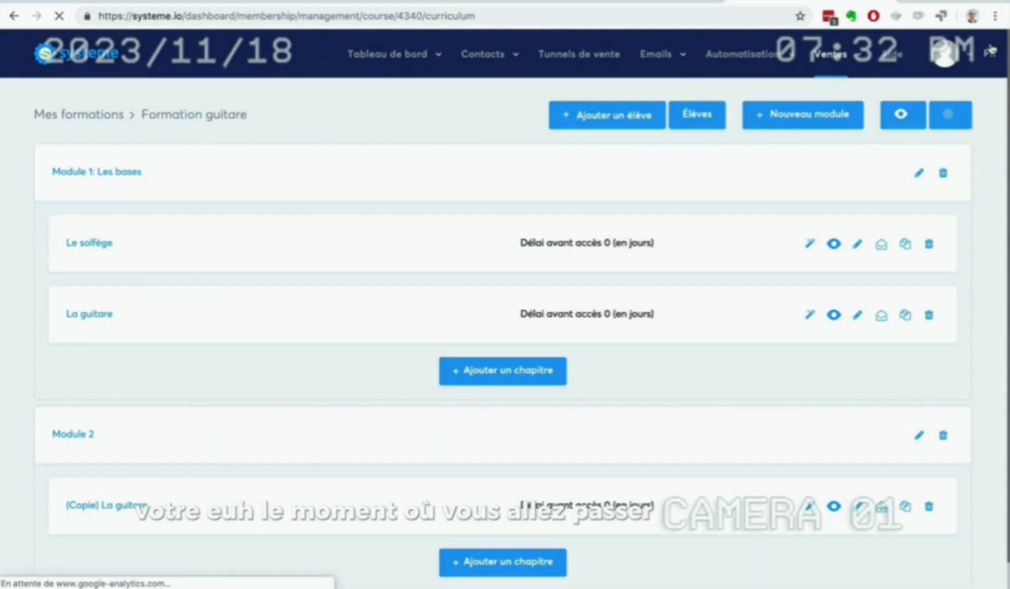